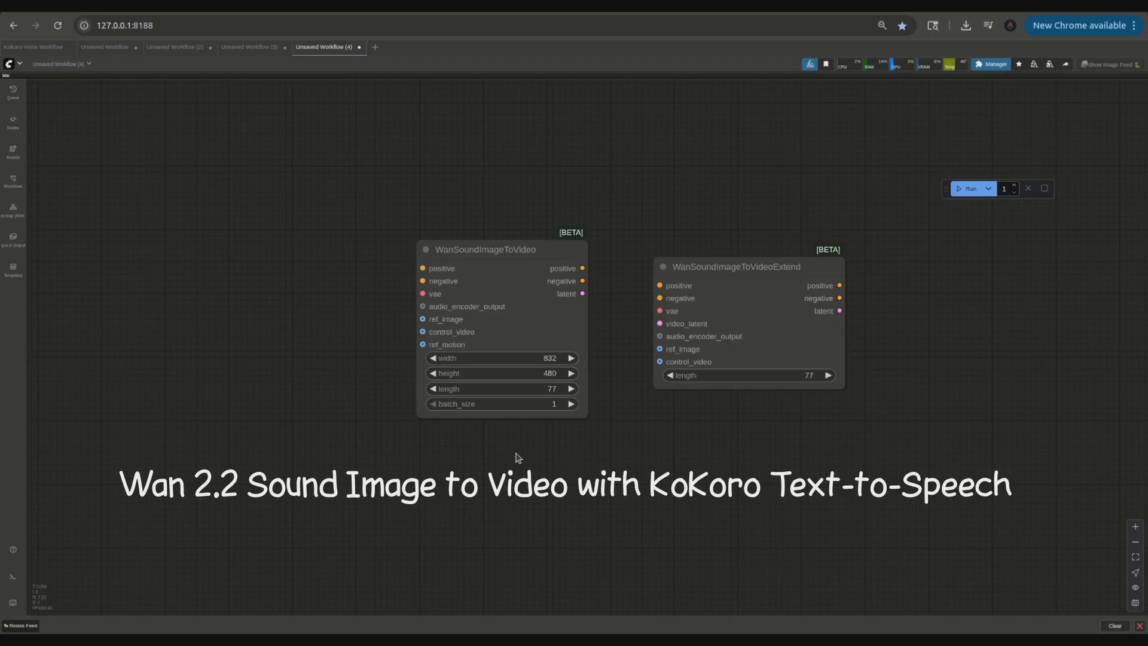
Step: Add a Kokoro Generator node and place it to the left of the WanSoundImageToVideo node
{"action": "double_click", "coordinate": [571, 177]}
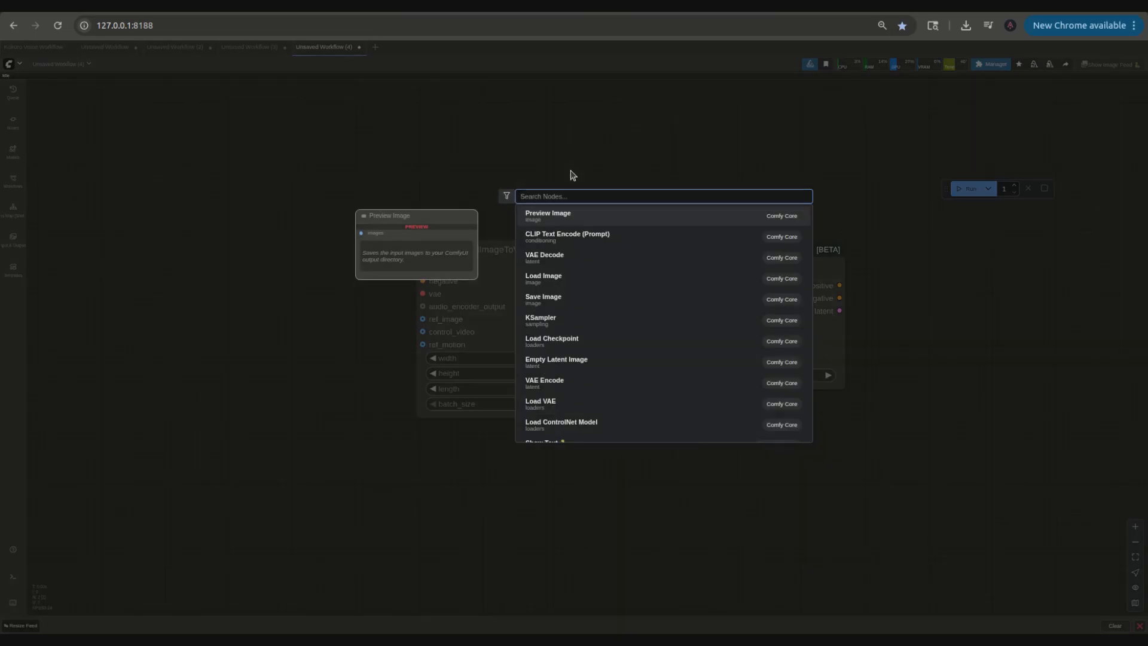
{"action": "type", "text": "koko"}
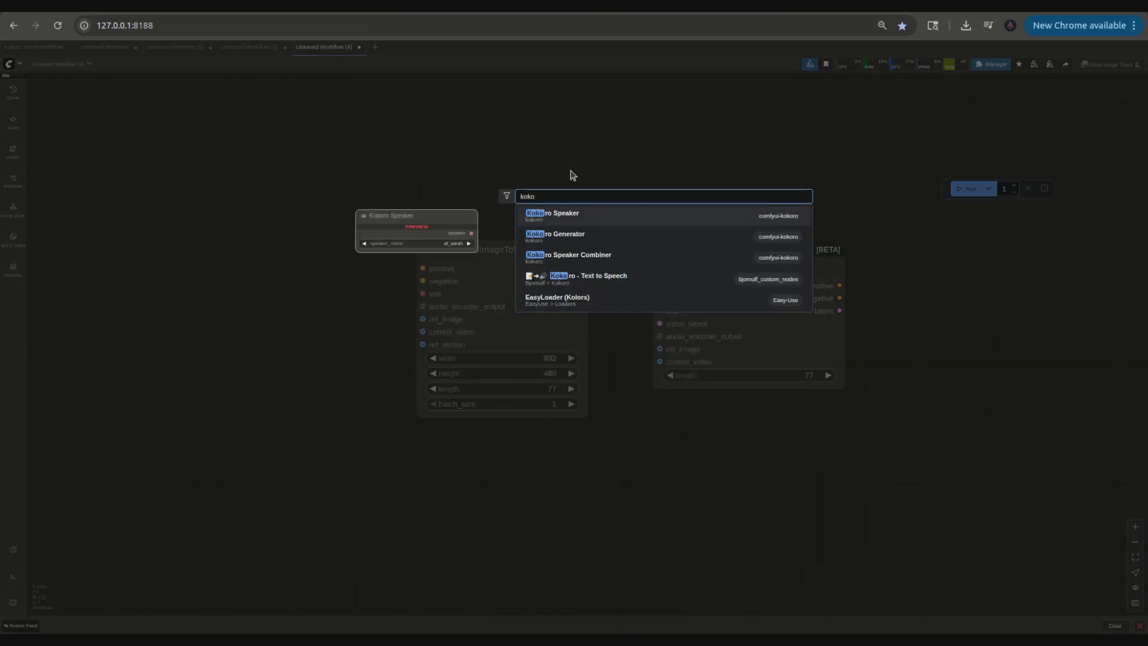
{"action": "left_click", "coordinate": [594, 236]}
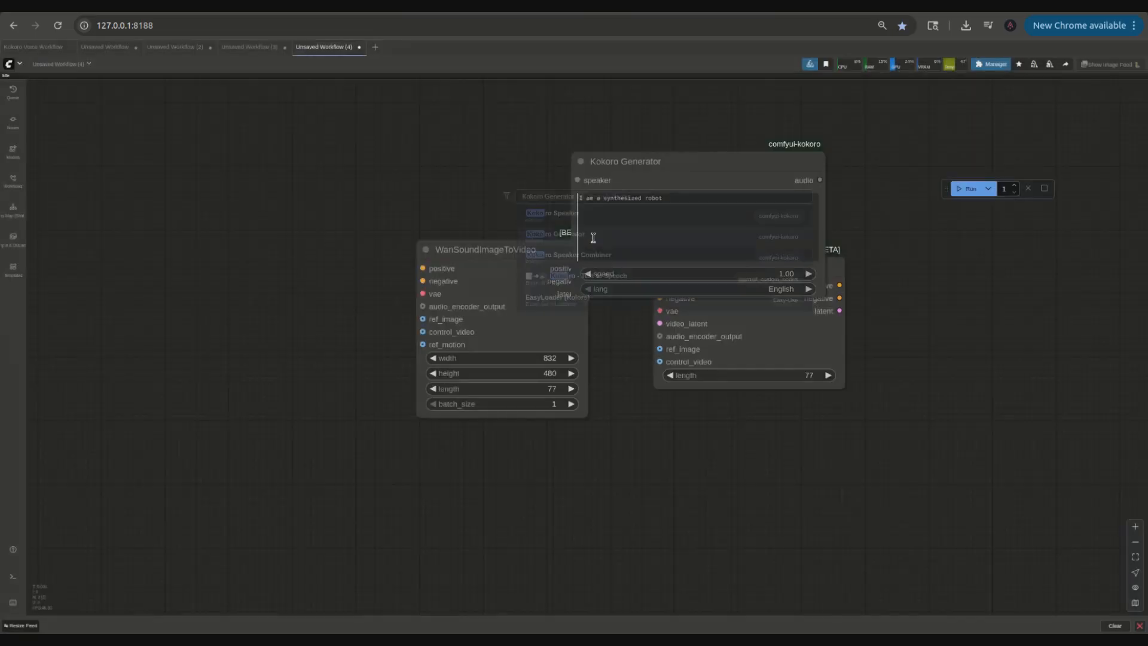
{"action": "left_click_drag", "start_coordinate": [695, 168], "coordinate": [232, 248]}
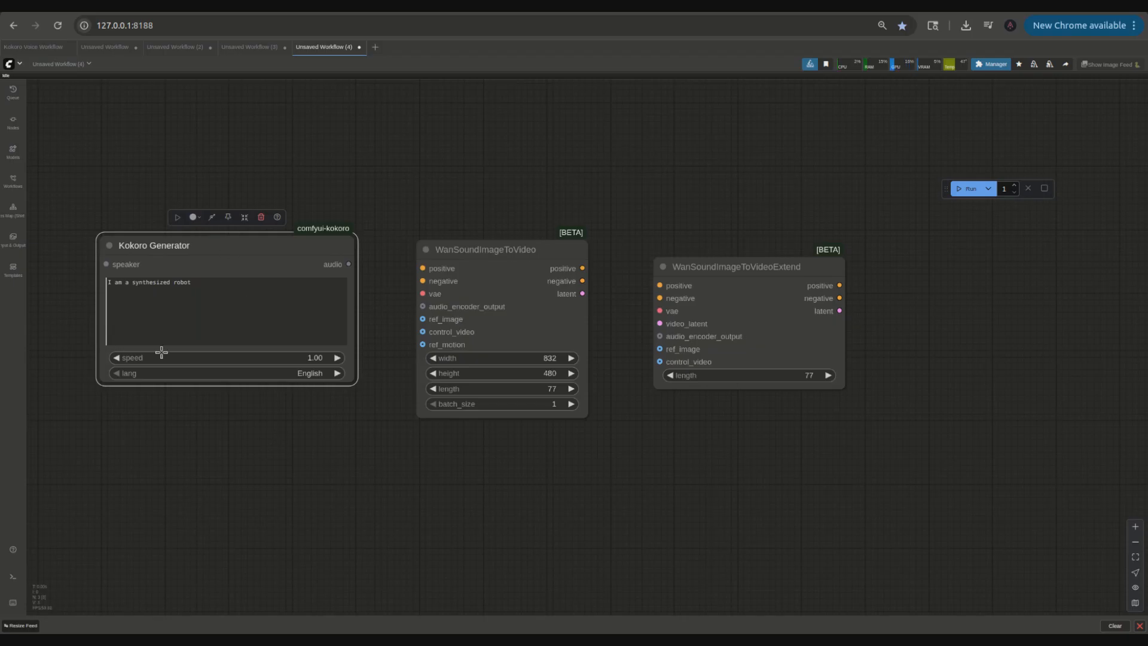
{"action": "left_click_drag", "start_coordinate": [132, 273], "coordinate": [160, 285]}
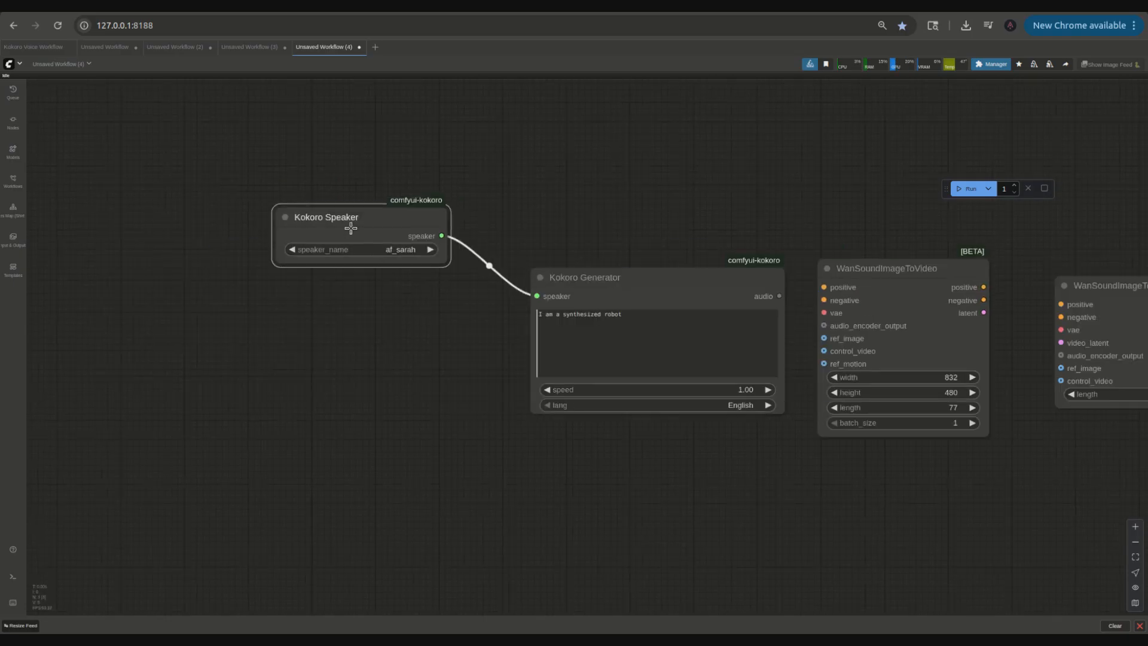
Step: Add a Kokoro Speaker node feeding the generator's speaker input, with speaker af_sarah
{"action": "left_click", "coordinate": [378, 250]}
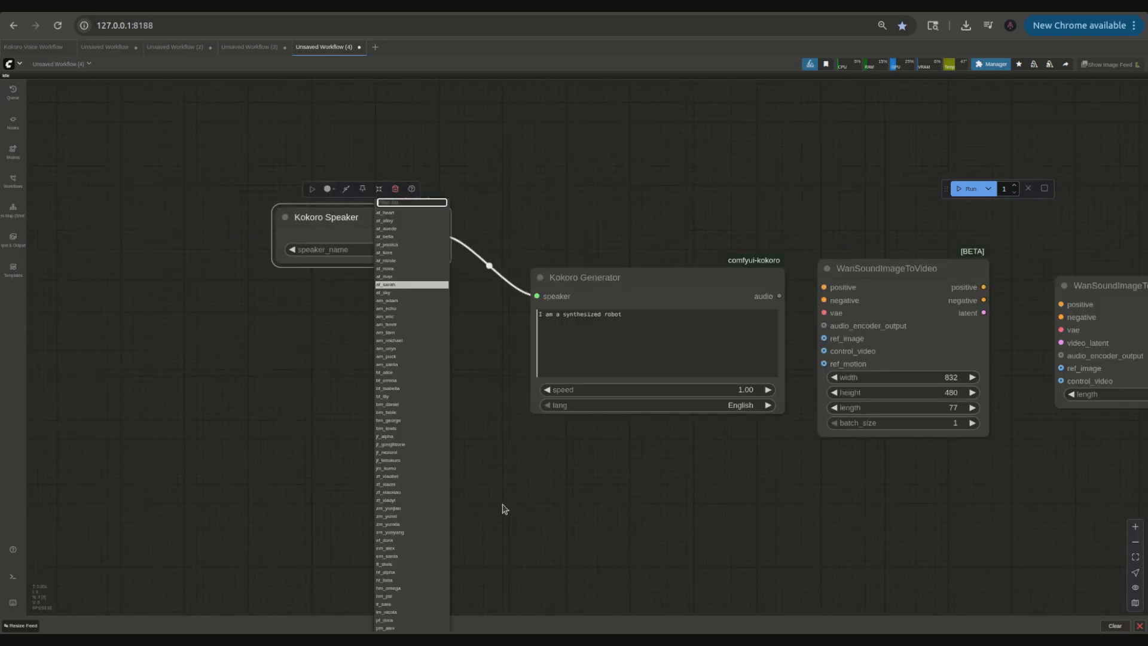
{"action": "left_click", "coordinate": [680, 305]}
{"action": "left_click_drag", "start_coordinate": [680, 305], "coordinate": [527, 314]}
Step: Attach a new SaveAudio node to the Kokoro Generator's audio output and place it below
{"action": "left_click_drag", "start_coordinate": [626, 305], "coordinate": [672, 344]}
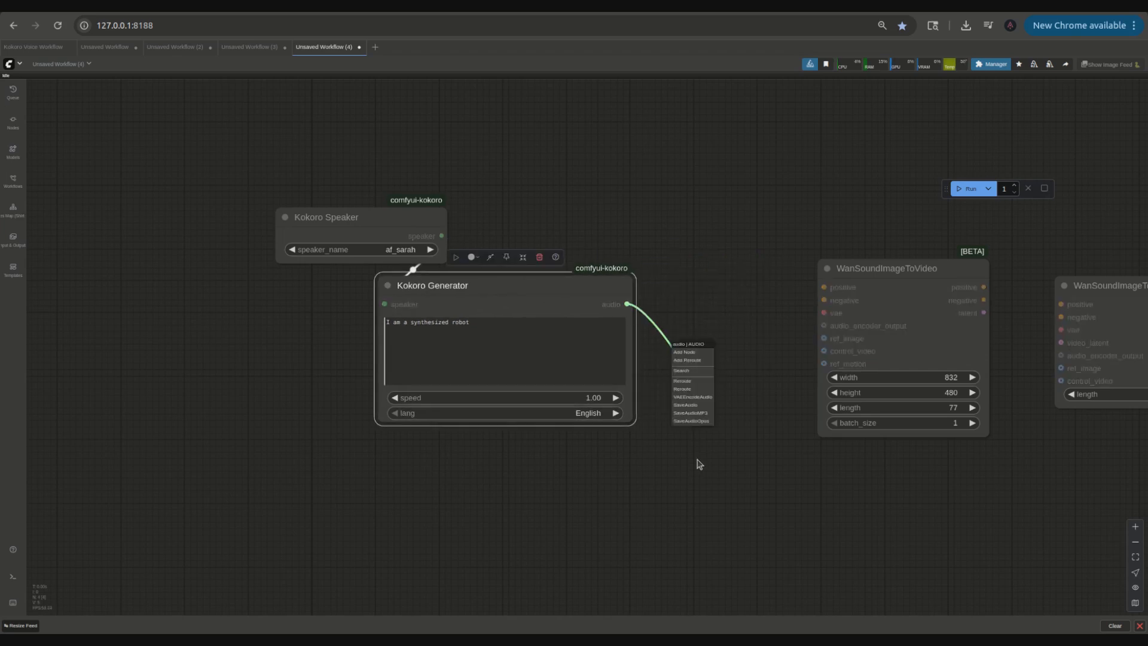
{"action": "left_click", "coordinate": [685, 405]}
{"action": "left_click_drag", "start_coordinate": [740, 345], "coordinate": [586, 475]}
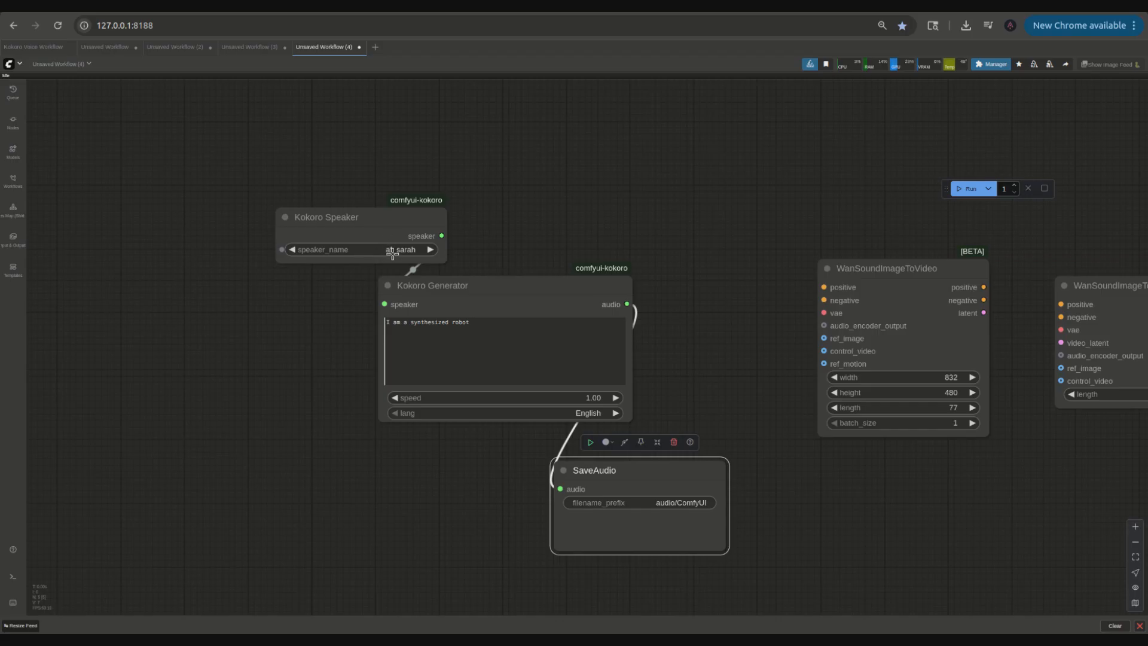
Step: Run the SaveAudio node to generate the speech audio from the Kokoro text
{"action": "left_click", "coordinate": [589, 442]}
{"action": "left_click", "coordinate": [495, 504]}
{"action": "left_click_drag", "start_coordinate": [357, 218], "coordinate": [245, 254]}
{"action": "left_click_drag", "start_coordinate": [668, 362], "coordinate": [449, 393]}
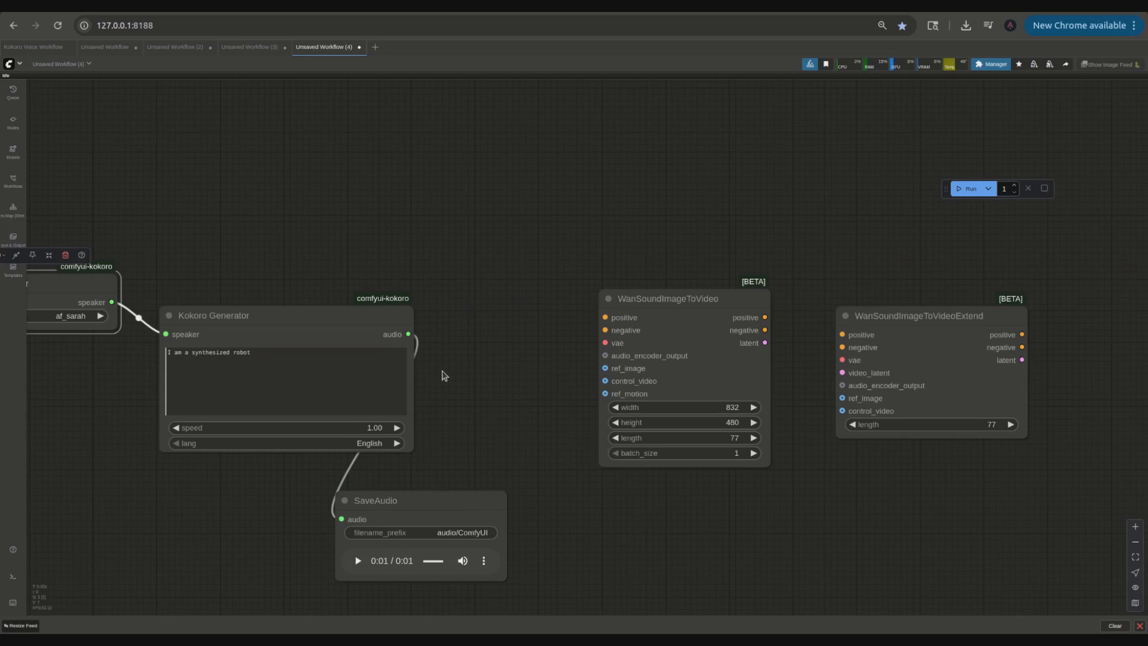
Step: Add a Load Image node below the WanSoundImageToVideo node
{"action": "double_click", "coordinate": [444, 376]}
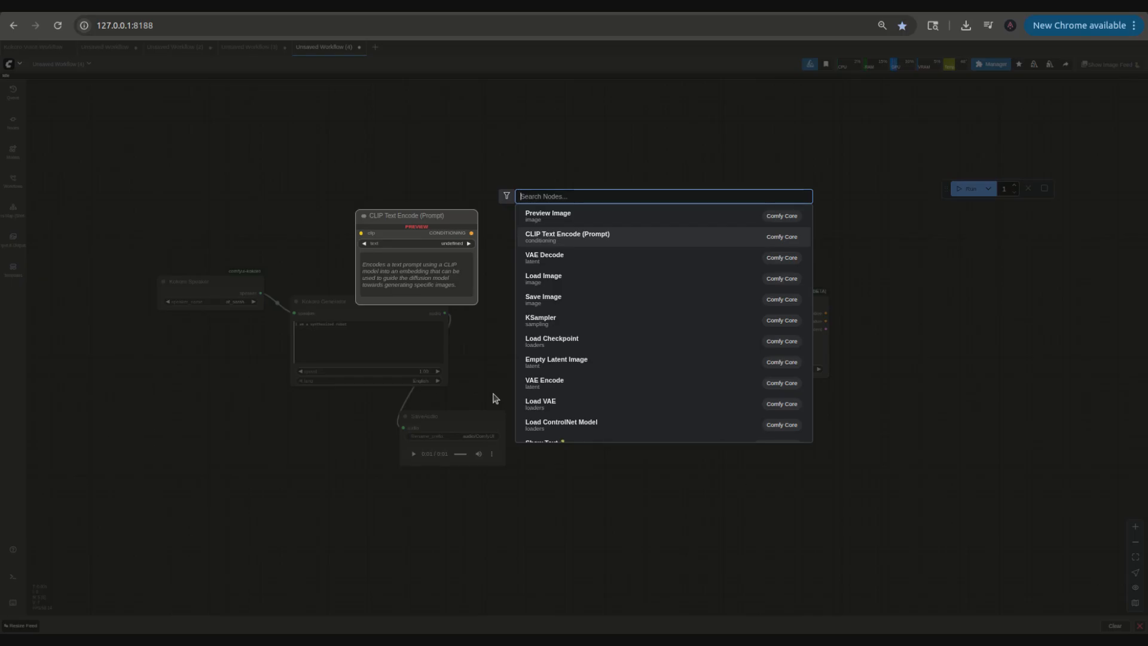
{"action": "type", "text": "load"}
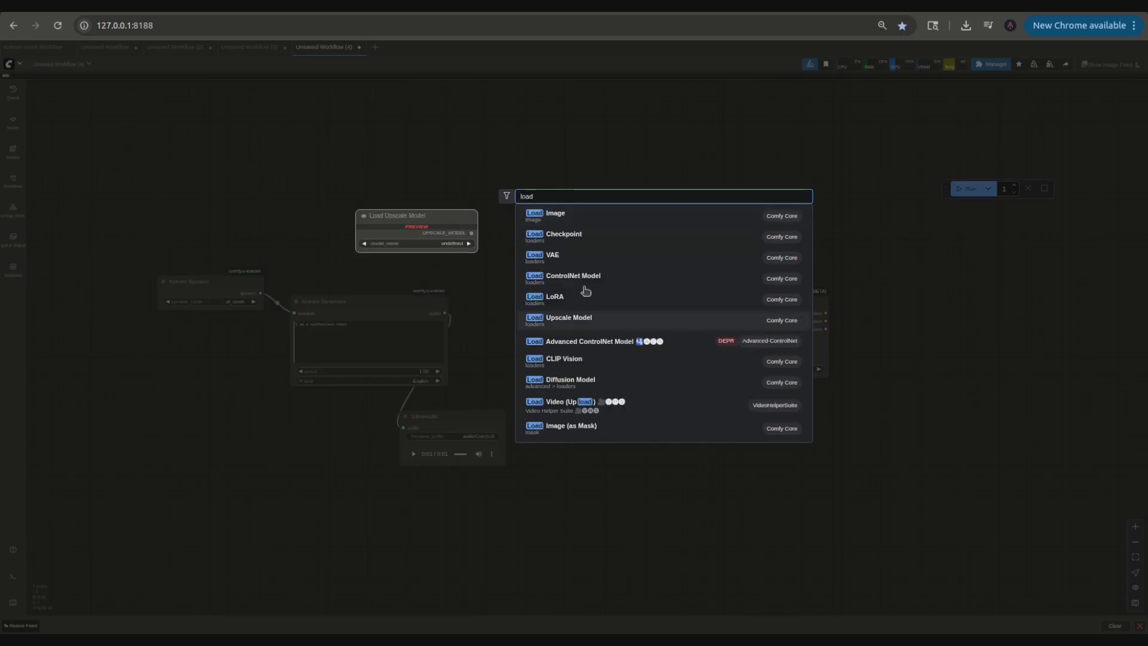
{"action": "left_click", "coordinate": [561, 221]}
{"action": "left_click_drag", "start_coordinate": [605, 343], "coordinate": [567, 558]}
{"action": "scroll", "coordinate": [586, 472], "scroll_direction": "up", "scroll_amount": 5}
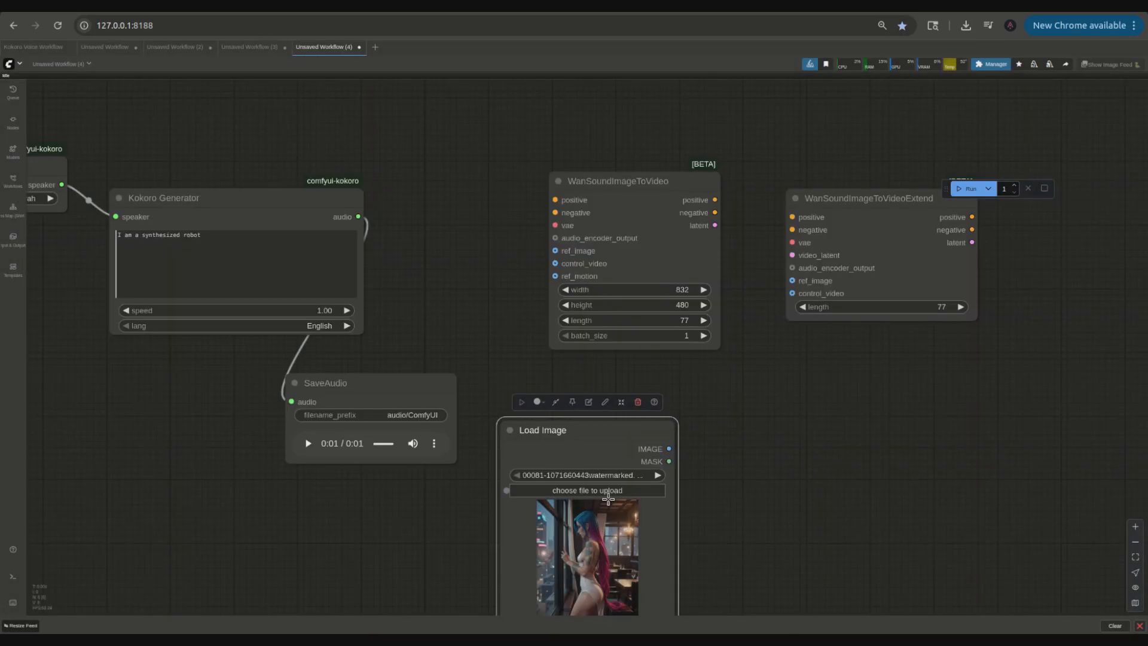
Step: Upload a reference image of a robot woman into the Load Image node and enlarge the node
{"action": "left_click", "coordinate": [589, 490]}
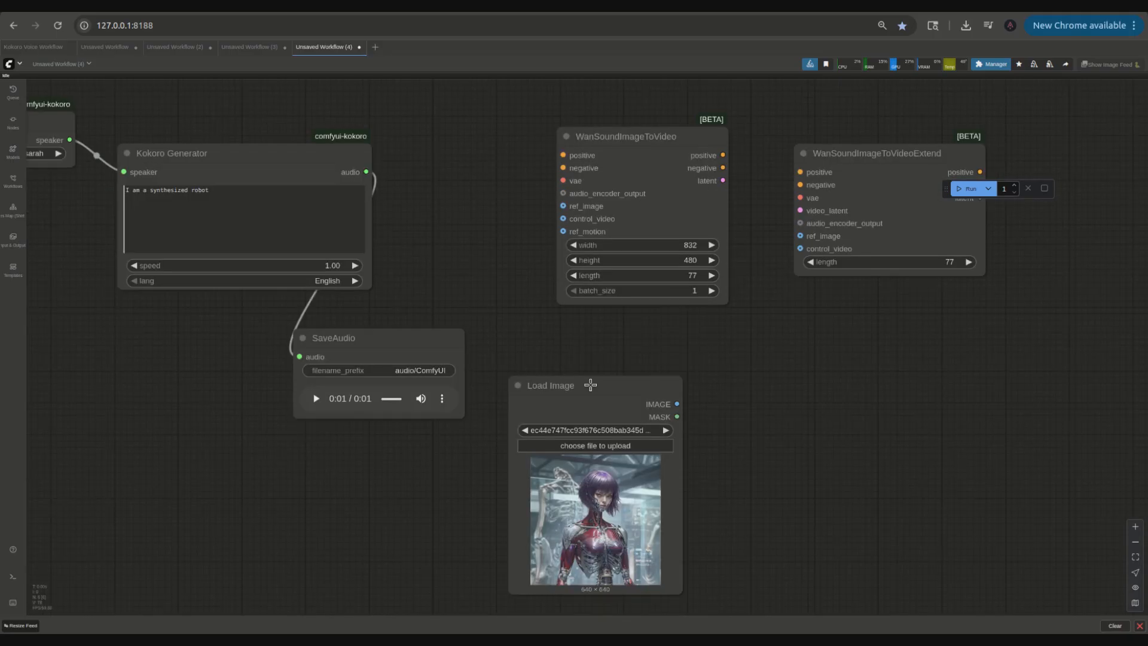
{"action": "left_click_drag", "start_coordinate": [590, 385], "coordinate": [597, 343]}
{"action": "left_click_drag", "start_coordinate": [685, 551], "coordinate": [717, 603]}
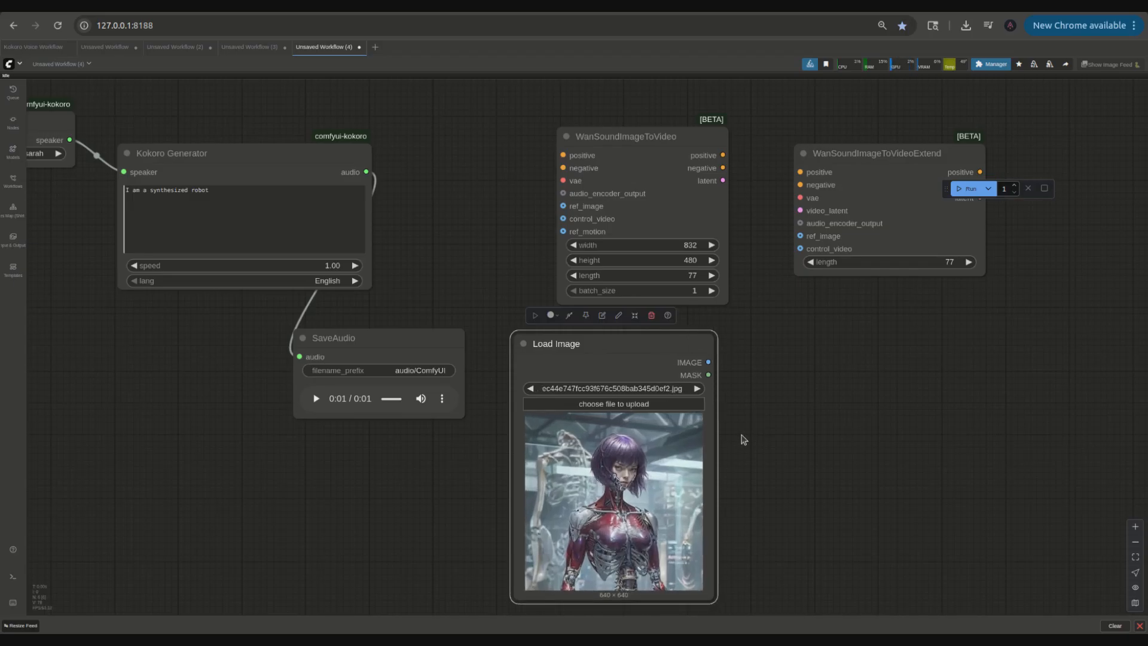
Step: Reposition the SaveAudio and Load Image nodes beneath the Kokoro Generator
{"action": "scroll", "coordinate": [742, 437], "scroll_direction": "down", "scroll_amount": 5}
{"action": "left_click_drag", "start_coordinate": [660, 381], "coordinate": [632, 378]}
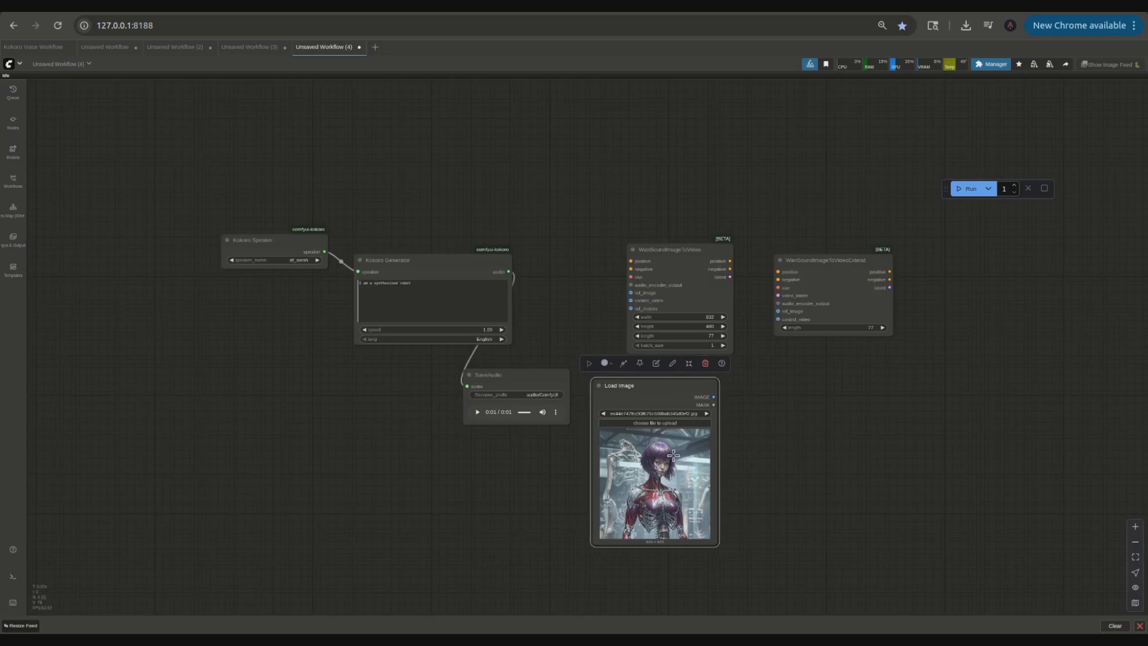
{"action": "scroll", "coordinate": [668, 481], "scroll_direction": "up", "scroll_amount": 5}
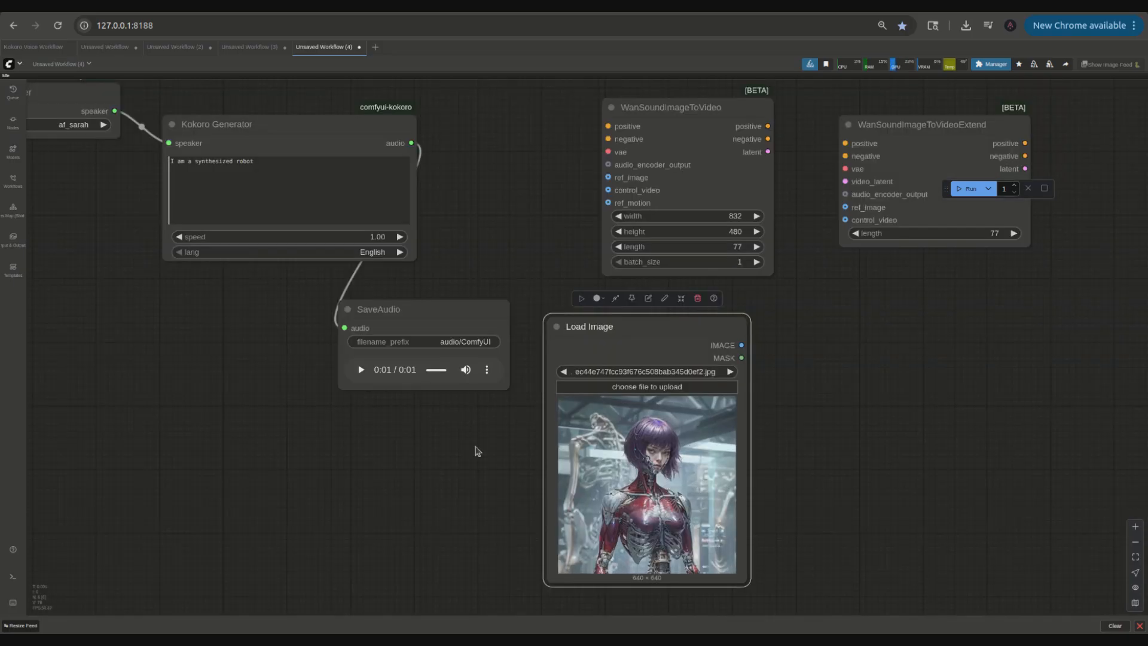
{"action": "left_click_drag", "start_coordinate": [407, 332], "coordinate": [234, 309]}
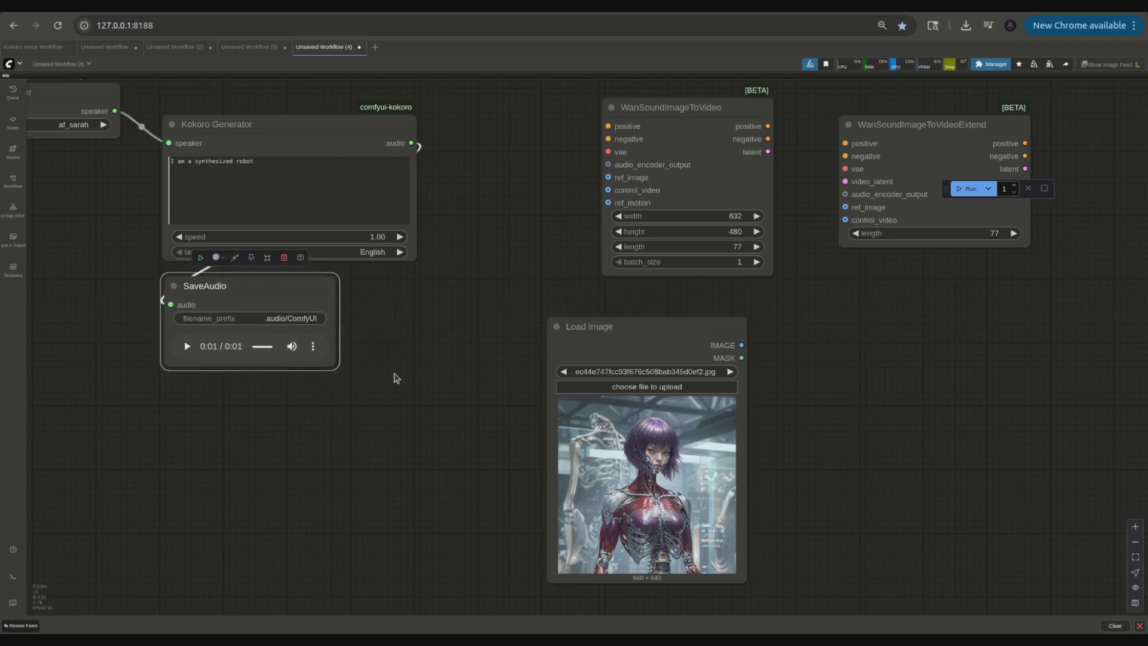
{"action": "scroll", "coordinate": [456, 375], "scroll_direction": "down", "scroll_amount": 5}
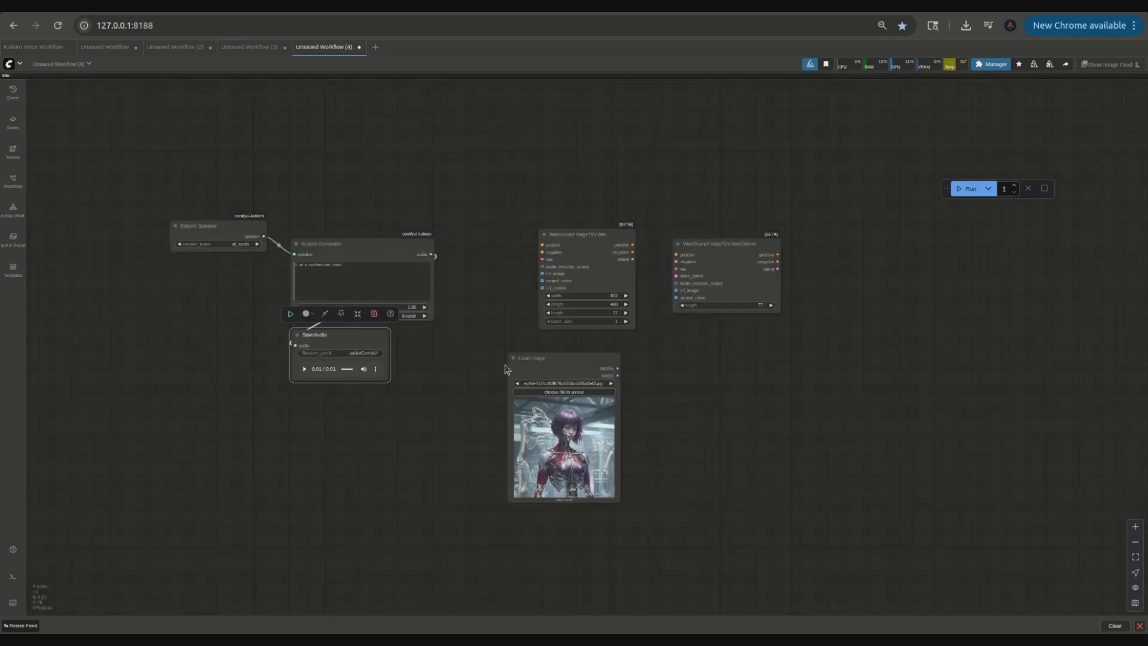
{"action": "left_click_drag", "start_coordinate": [528, 361], "coordinate": [448, 428]}
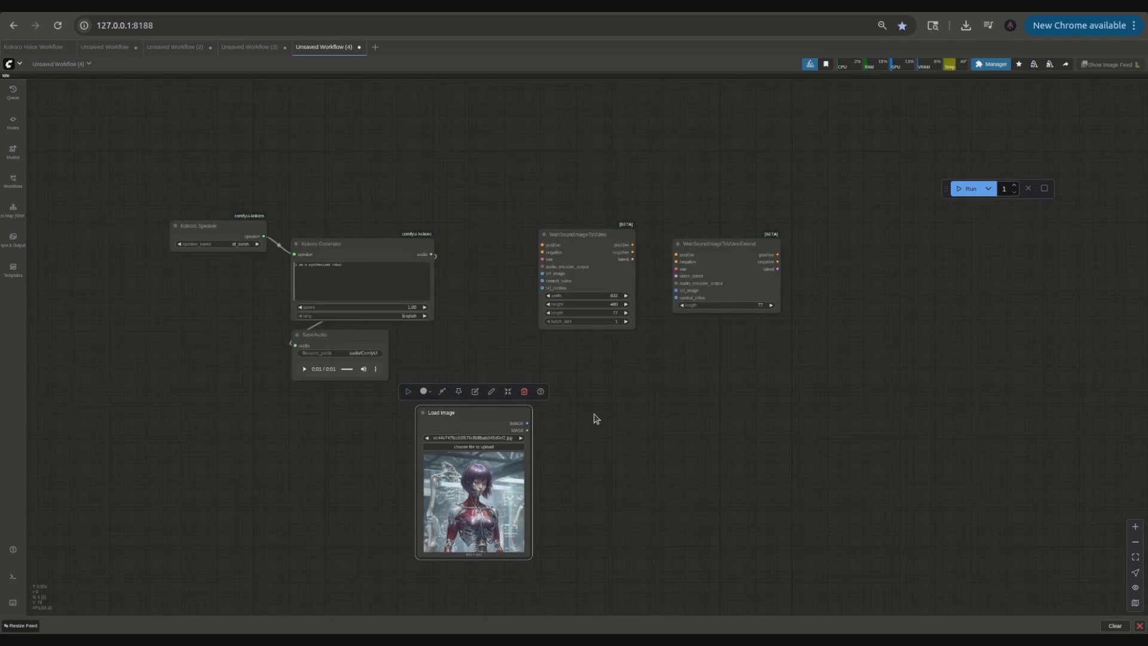
Step: Connect the Load Image output to the ref_image inputs of WanSoundImageToVideo and WanSoundImageToVideoExtend
{"action": "left_click_drag", "start_coordinate": [526, 423], "coordinate": [542, 273]}
{"action": "mouse_move", "coordinate": [527, 422]}
{"action": "left_mouse_down"}
{"action": "mouse_move", "coordinate": [568, 424]}
{"action": "mouse_move", "coordinate": [676, 297]}
{"action": "mouse_move", "coordinate": [670, 308]}
{"action": "left_mouse_up"}
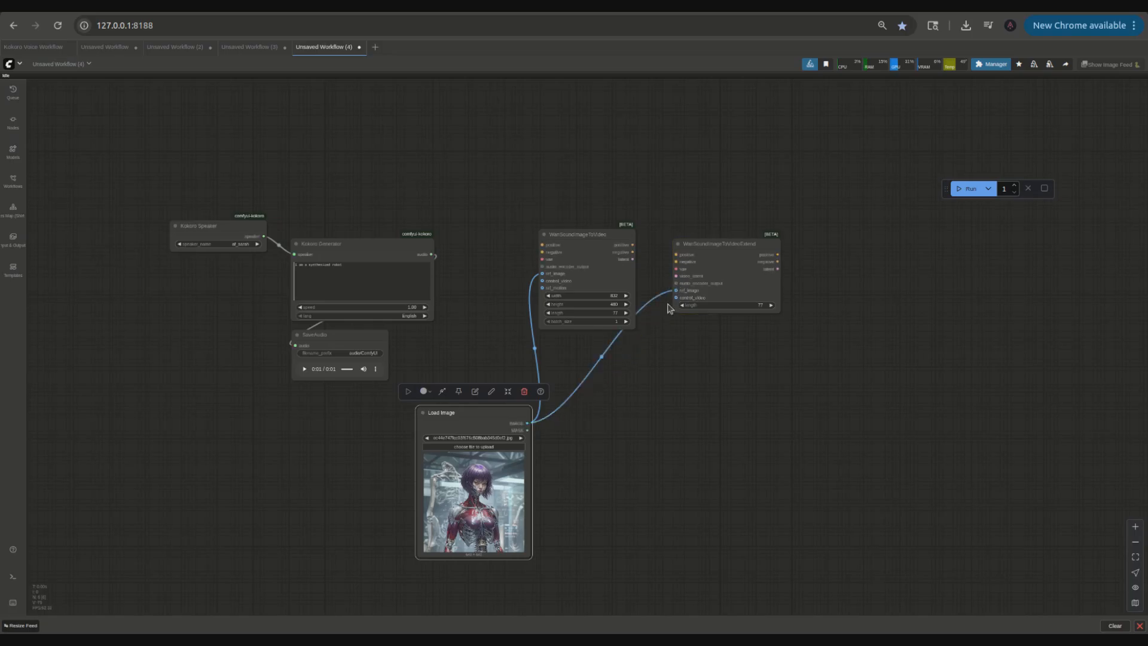
{"action": "scroll", "coordinate": [667, 429], "scroll_direction": "up", "scroll_amount": 5}
{"action": "left_click_drag", "start_coordinate": [667, 418], "coordinate": [661, 523]}
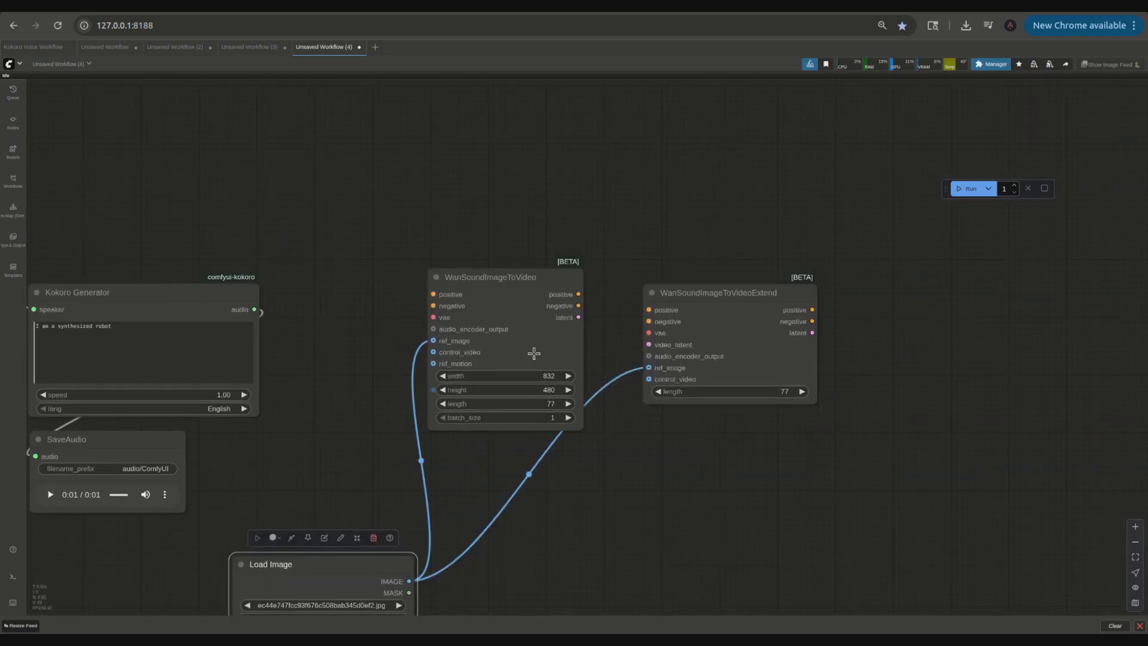
Step: Add a KSampler wired to WanSoundImageToVideo's positive, negative and latent outputs
{"action": "left_click_drag", "start_coordinate": [536, 277], "coordinate": [576, 165]}
{"action": "left_click_drag", "start_coordinate": [638, 196], "coordinate": [808, 348]}
{"action": "left_click_drag", "start_coordinate": [782, 230], "coordinate": [782, 230]}
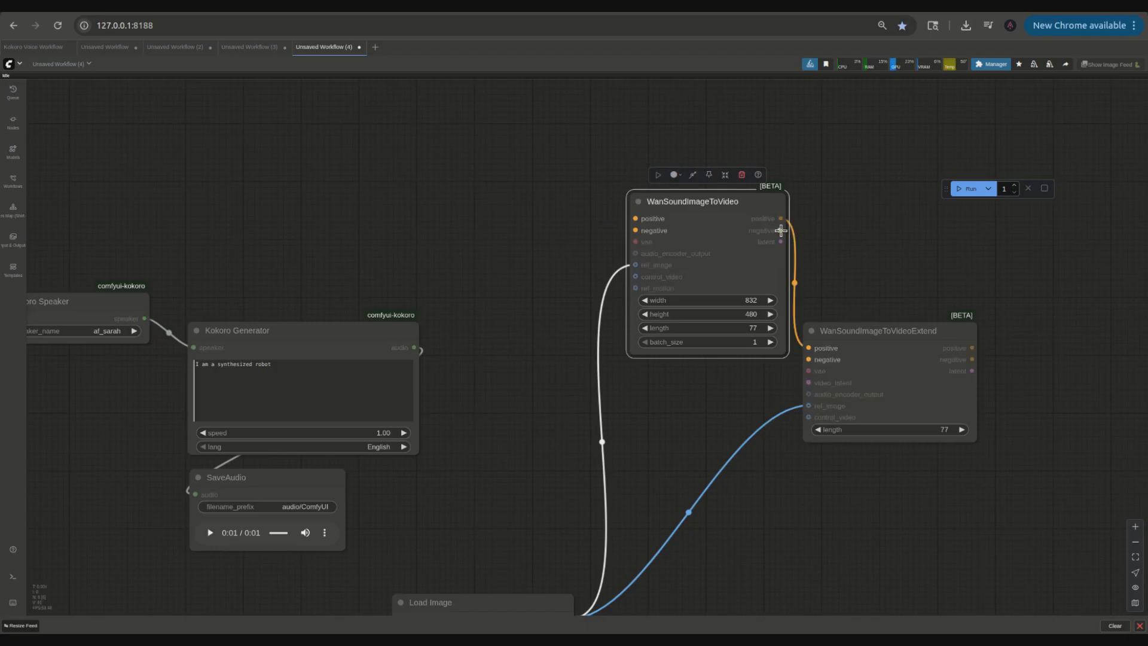
{"action": "left_click_drag", "start_coordinate": [809, 348], "coordinate": [810, 195]}
{"action": "left_click", "coordinate": [835, 198]}
{"action": "left_click", "coordinate": [831, 237]}
{"action": "left_click_drag", "start_coordinate": [692, 253], "coordinate": [836, 229]}
Step: Bypass the WanSoundImageToVideoExtend node and move it down out of the way
{"action": "left_click_drag", "start_coordinate": [761, 354], "coordinate": [777, 517]}
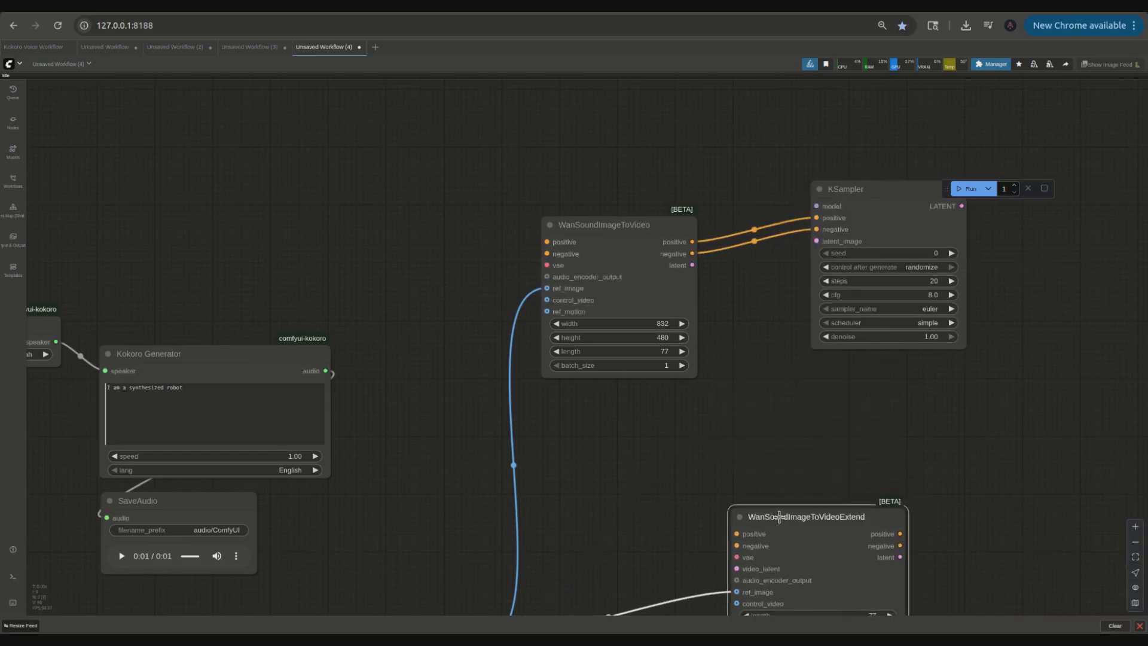
{"action": "left_click_drag", "start_coordinate": [602, 552], "coordinate": [510, 472]}
{"action": "left_click", "coordinate": [710, 408]}
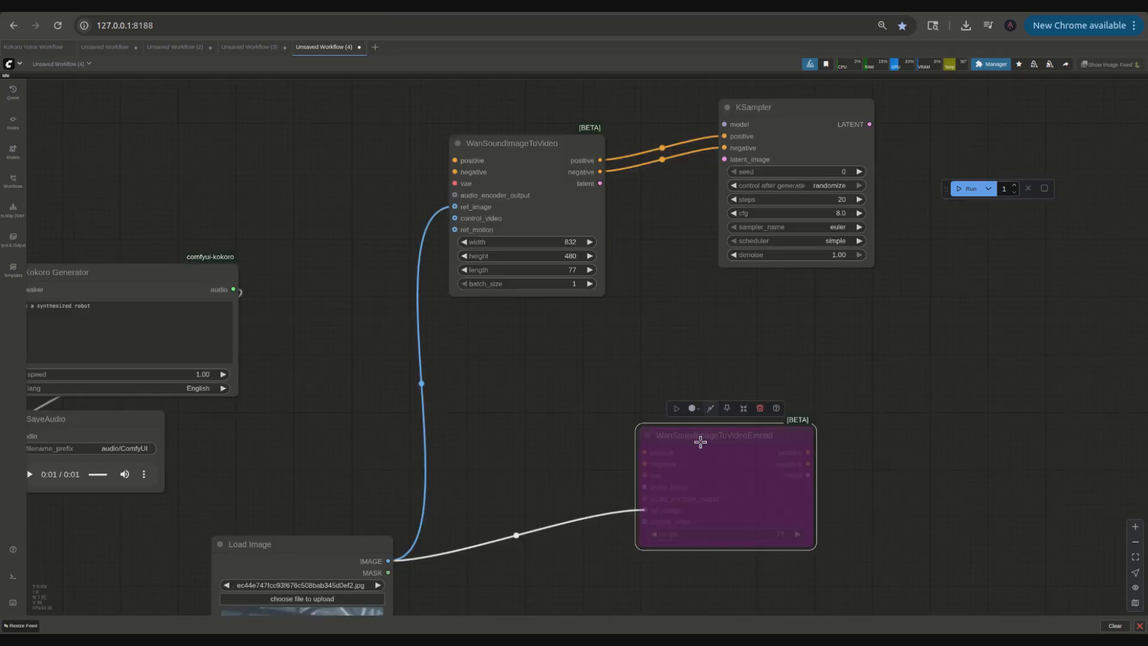
{"action": "left_click_drag", "start_coordinate": [697, 440], "coordinate": [666, 610]}
Step: Add a Load Diffusion Model node with wan2.2_s2v_14B_fp8_scaled.safetensors feeding the KSampler's model input
{"action": "scroll", "coordinate": [676, 368], "scroll_direction": "down", "scroll_amount": 5}
{"action": "scroll", "coordinate": [676, 367], "scroll_direction": "up", "scroll_amount": 4}
{"action": "left_click_drag", "start_coordinate": [626, 376], "coordinate": [720, 381]}
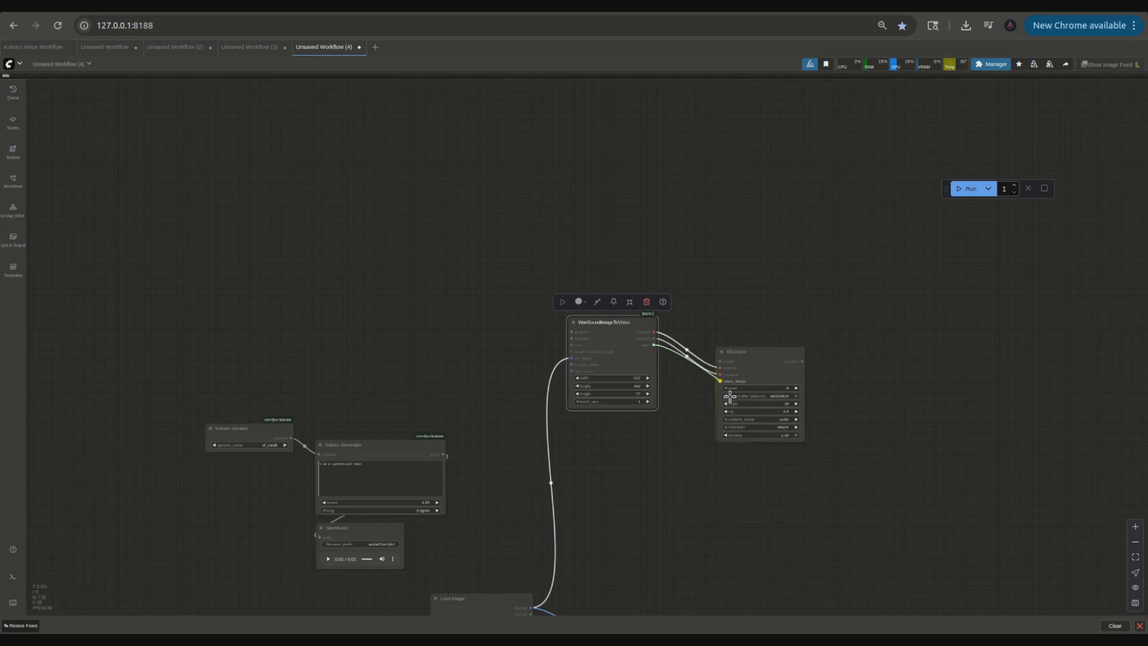
{"action": "scroll", "coordinate": [646, 386], "scroll_direction": "up", "scroll_amount": 3}
{"action": "left_click_drag", "start_coordinate": [767, 346], "coordinate": [392, 269]}
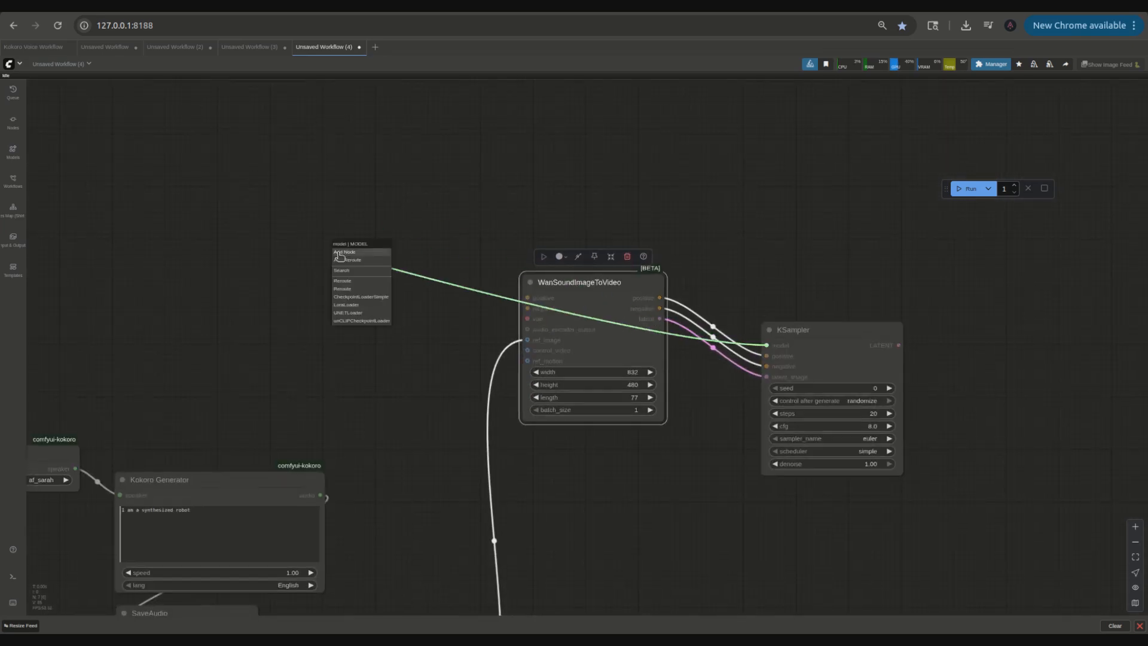
{"action": "left_click", "coordinate": [359, 312]}
{"action": "left_click_drag", "start_coordinate": [398, 253], "coordinate": [312, 237]}
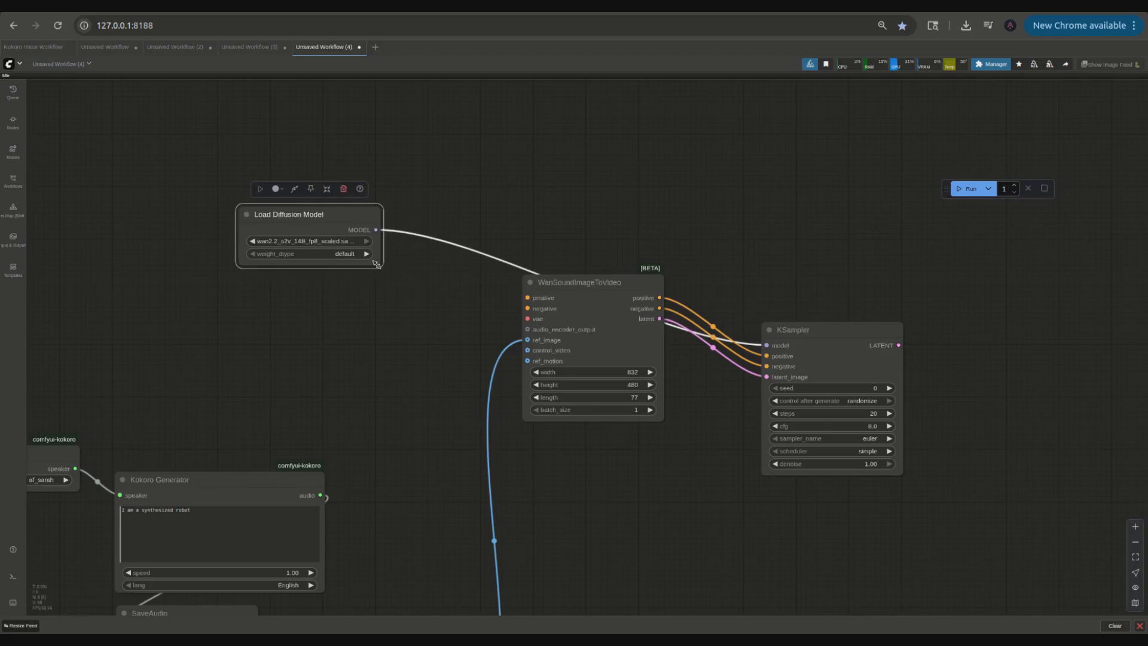
{"action": "left_click_drag", "start_coordinate": [379, 264], "coordinate": [464, 317]}
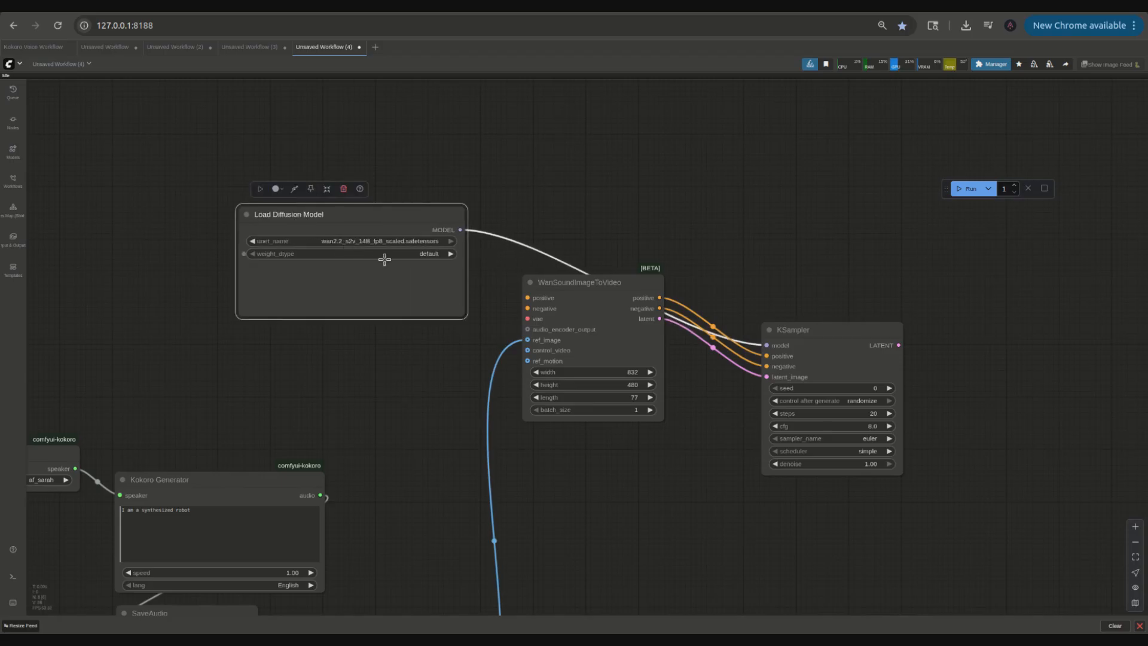
{"action": "left_click_drag", "start_coordinate": [463, 316], "coordinate": [428, 283]}
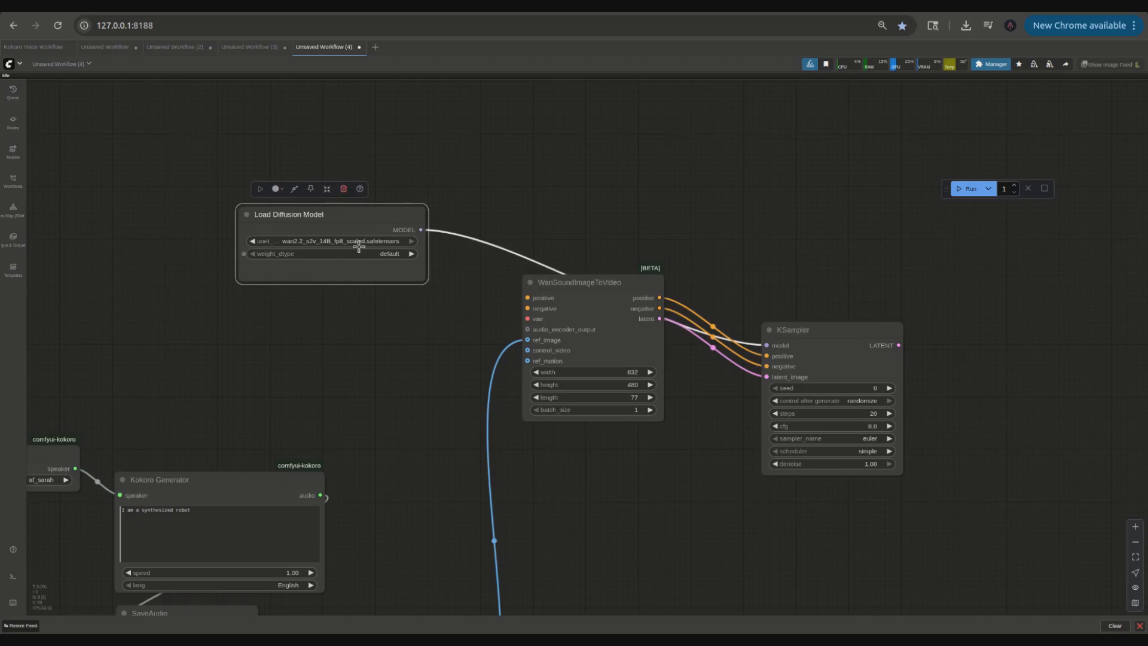
{"action": "left_click", "coordinate": [358, 243]}
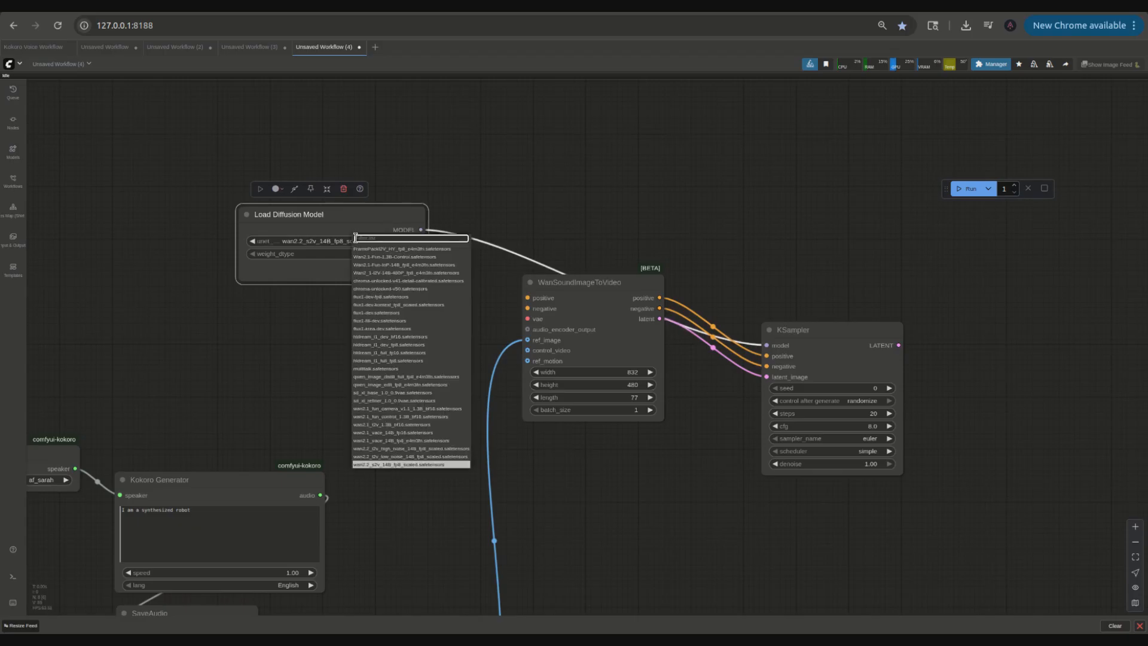
{"action": "left_click", "coordinate": [298, 367]}
{"action": "left_click_drag", "start_coordinate": [352, 219], "coordinate": [417, 167]}
Step: Add a CLIP Text Encode node connected to WanSoundImageToVideo's positive input
{"action": "left_click_drag", "start_coordinate": [561, 291], "coordinate": [454, 331]}
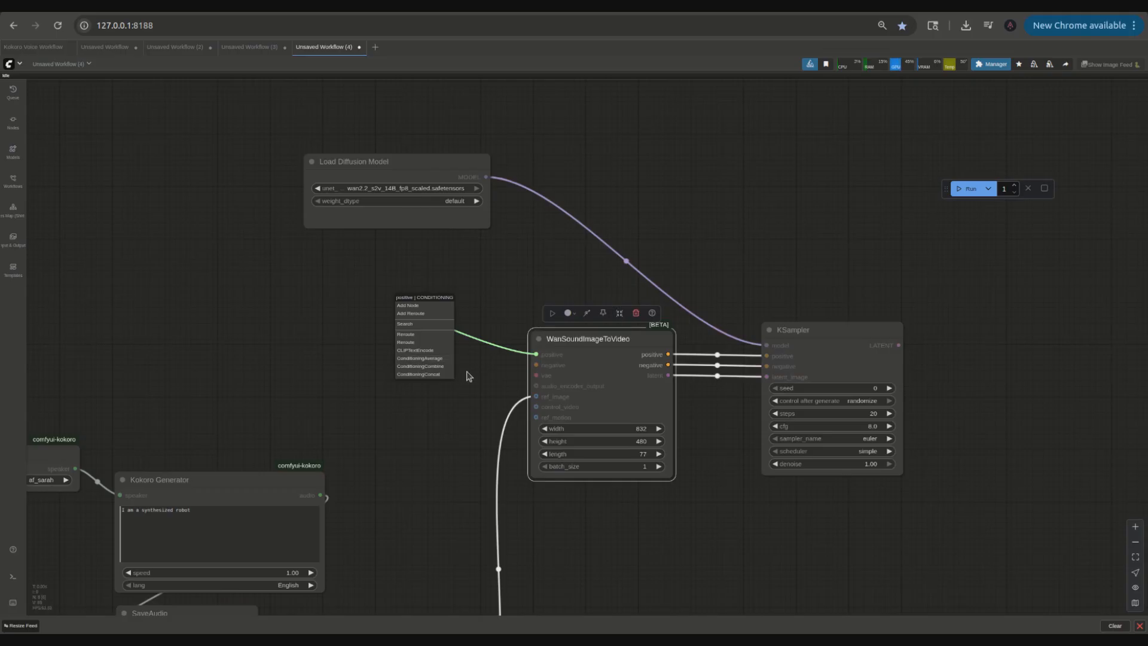
{"action": "left_click", "coordinate": [418, 350]}
{"action": "left_click_drag", "start_coordinate": [498, 297], "coordinate": [410, 263]}
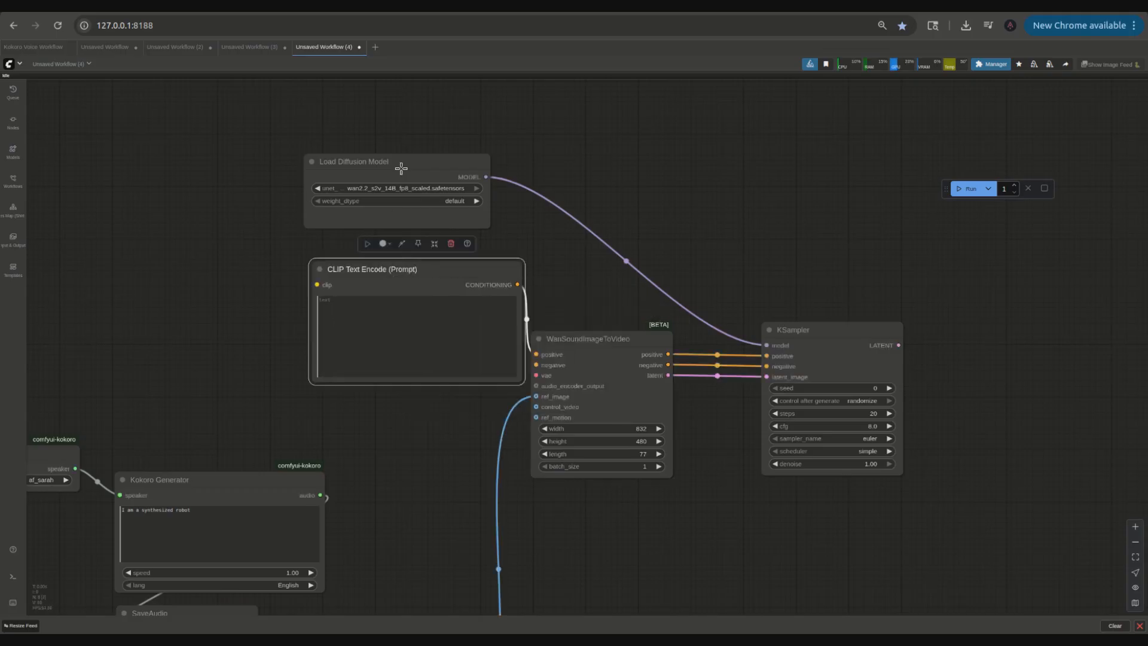
{"action": "left_click_drag", "start_coordinate": [397, 172], "coordinate": [439, 136]}
{"action": "left_click", "coordinate": [438, 263]}
{"action": "left_click_drag", "start_coordinate": [439, 263], "coordinate": [417, 228]}
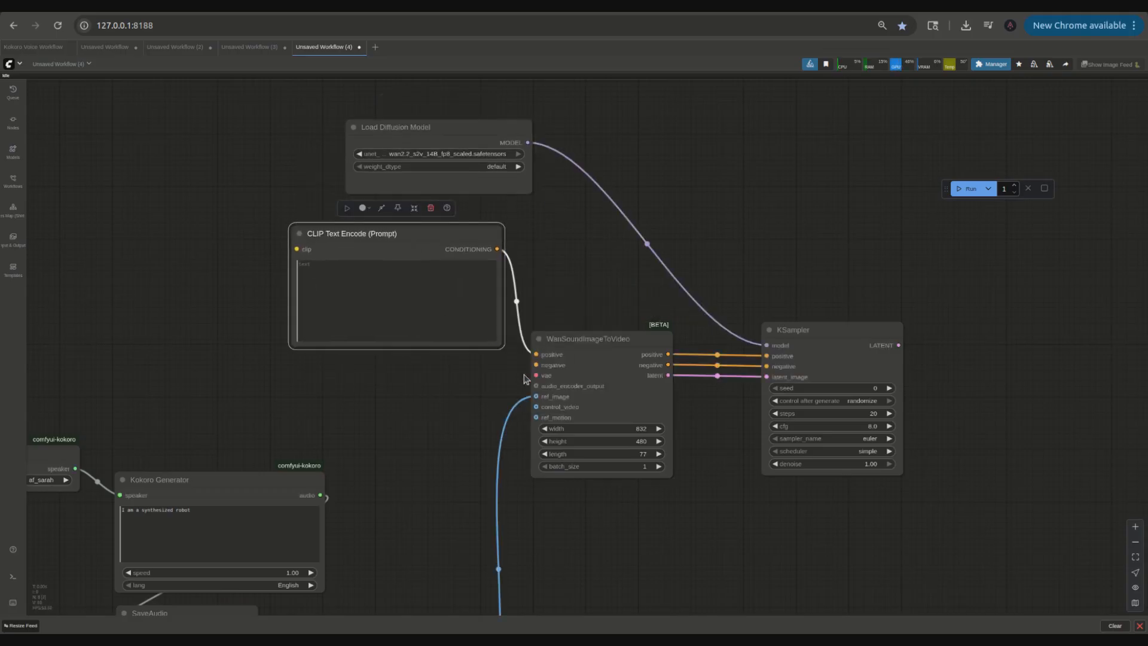
Step: Add a second CLIP Text Encode node connected to WanSoundImageToVideo's negative input
{"action": "left_click_drag", "start_coordinate": [534, 364], "coordinate": [341, 366]}
{"action": "left_click", "coordinate": [508, 438]}
{"action": "left_click_drag", "start_coordinate": [233, 485], "coordinate": [185, 528]}
{"action": "left_click_drag", "start_coordinate": [222, 421], "coordinate": [360, 422]}
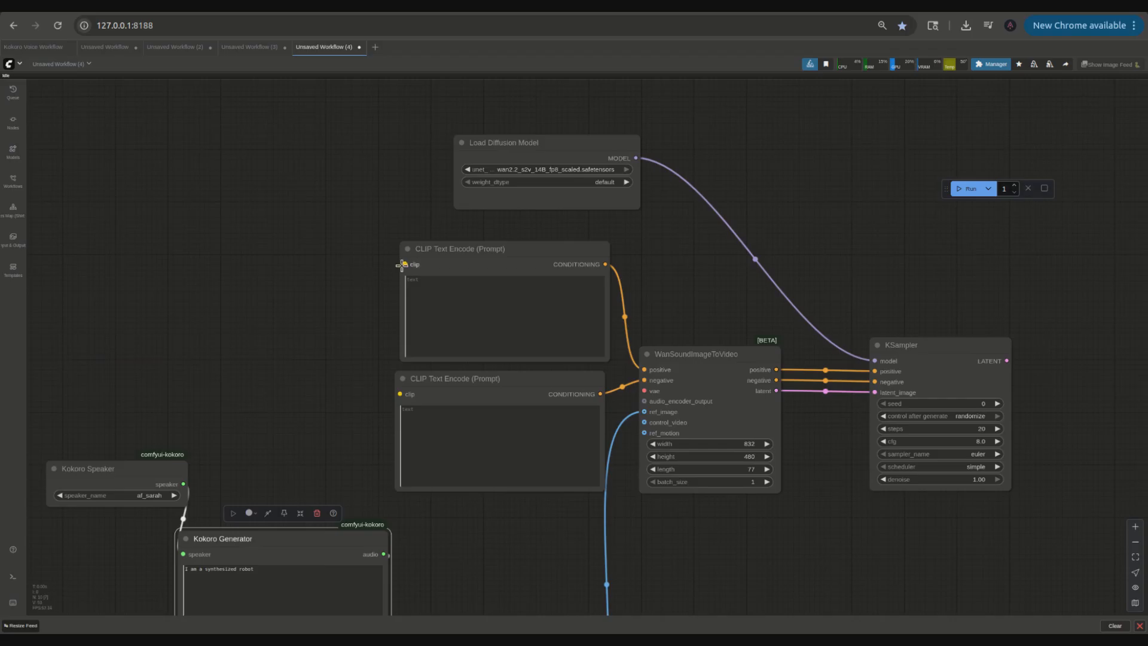
Step: Add a Load CLIP node feeding the clip inputs of both CLIP Text Encode nodes
{"action": "left_click_drag", "start_coordinate": [402, 264], "coordinate": [344, 276]}
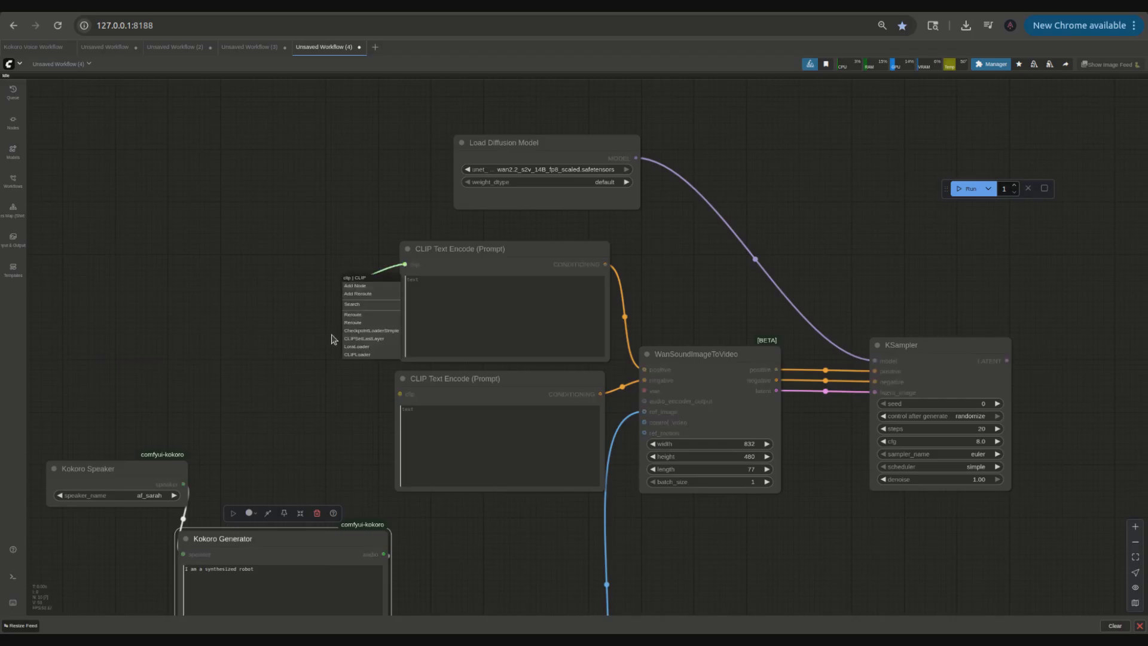
{"action": "left_click", "coordinate": [377, 355]}
{"action": "left_click_drag", "start_coordinate": [386, 278], "coordinate": [401, 395]}
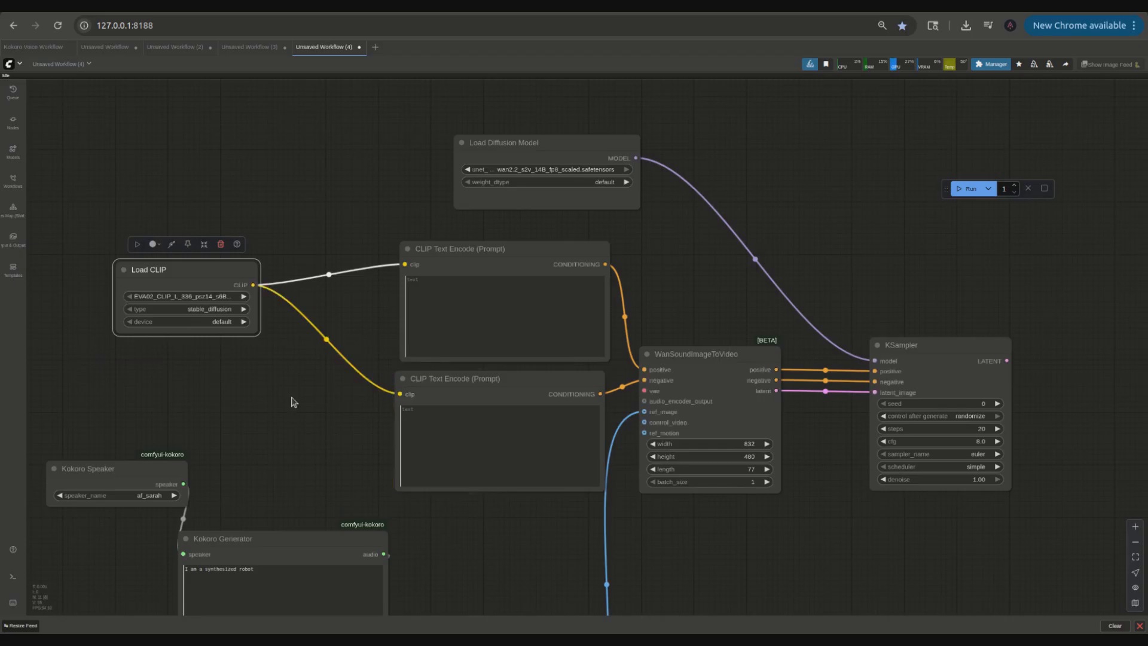
Step: Set Load CLIP to umt5_xxl_fp8_e4m3fn_scaled with type wan and reposition the Load CLIP and Load Diffusion Model nodes
{"action": "left_click", "coordinate": [209, 316]}
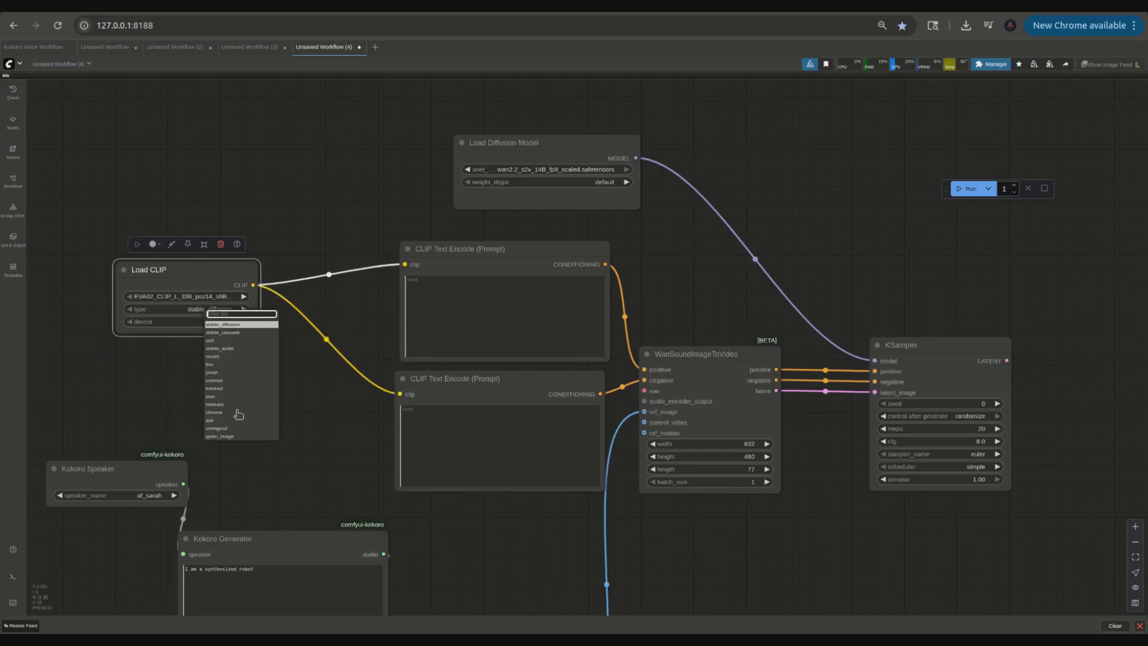
{"action": "left_click", "coordinate": [218, 396]}
{"action": "left_click", "coordinate": [208, 296]}
{"action": "left_click", "coordinate": [257, 523]}
{"action": "left_click_drag", "start_coordinate": [206, 287], "coordinate": [305, 280]}
{"action": "left_click_drag", "start_coordinate": [563, 142], "coordinate": [291, 163]}
{"action": "left_click_drag", "start_coordinate": [279, 407], "coordinate": [335, 305]}
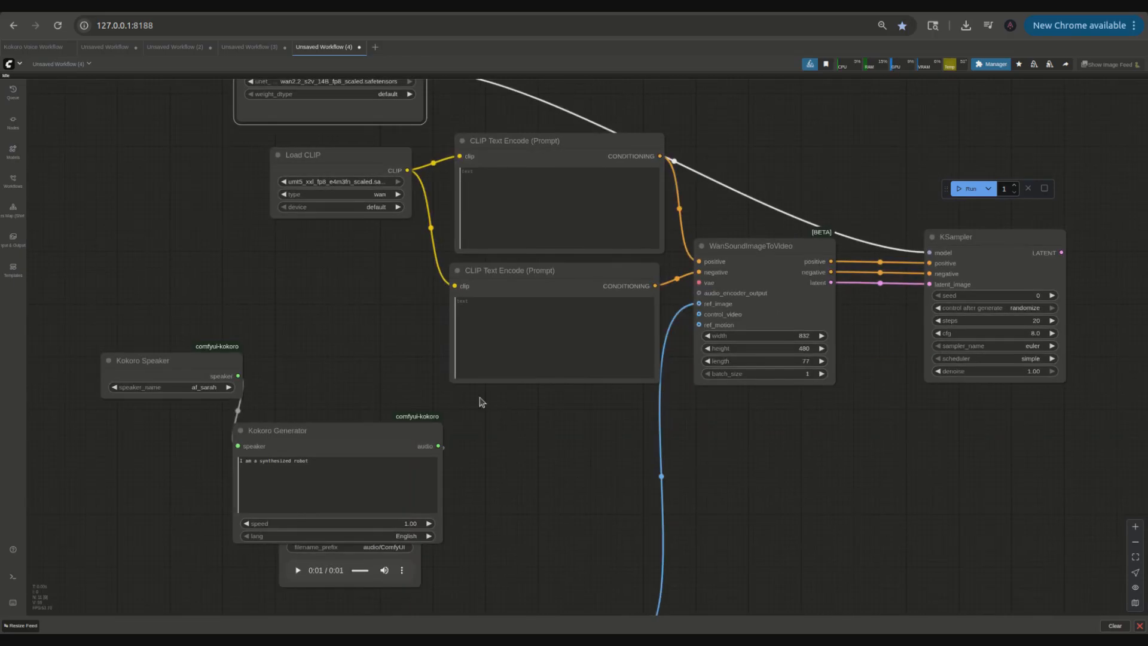
{"action": "scroll", "coordinate": [481, 412], "scroll_direction": "up", "scroll_amount": 2}
{"action": "scroll", "coordinate": [483, 426], "scroll_direction": "down", "scroll_amount": 4}
{"action": "scroll", "coordinate": [482, 428], "scroll_direction": "up", "scroll_amount": 3}
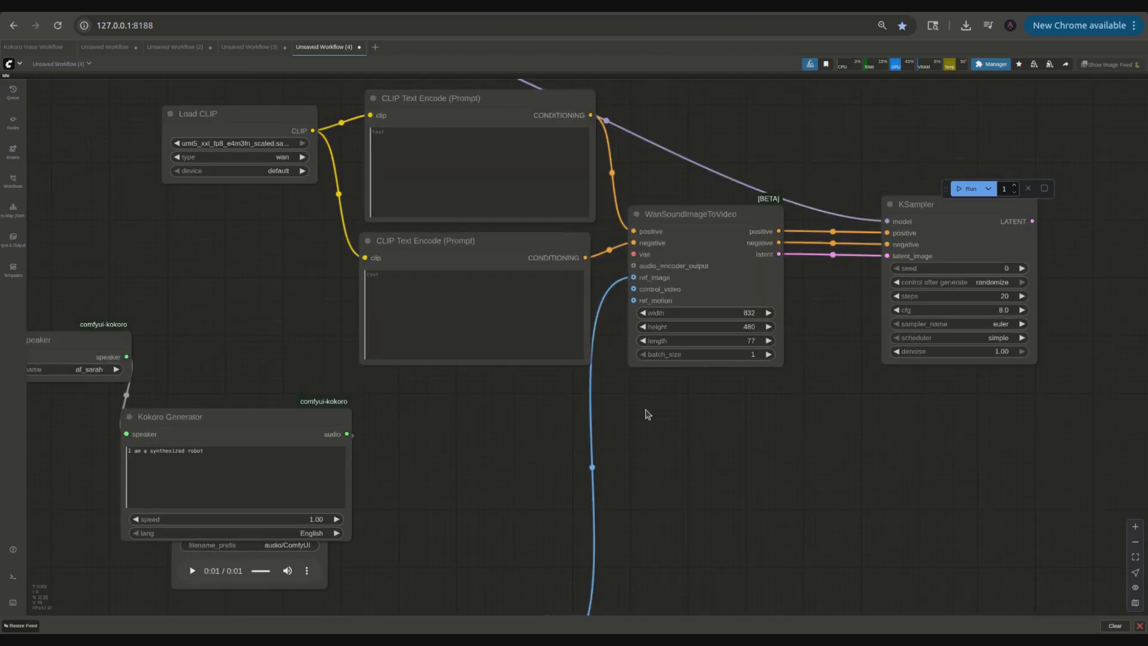
Step: Add an AudioEncoderEncode node into WanSoundImageToVideo's audio_encoder_output, fed by an AudioEncoderLoader using wav2vec2_large_english_fp16
{"action": "left_click_drag", "start_coordinate": [634, 265], "coordinate": [139, 212]}
{"action": "left_click", "coordinate": [321, 348]}
{"action": "left_click", "coordinate": [151, 297]}
{"action": "left_click", "coordinate": [116, 256]}
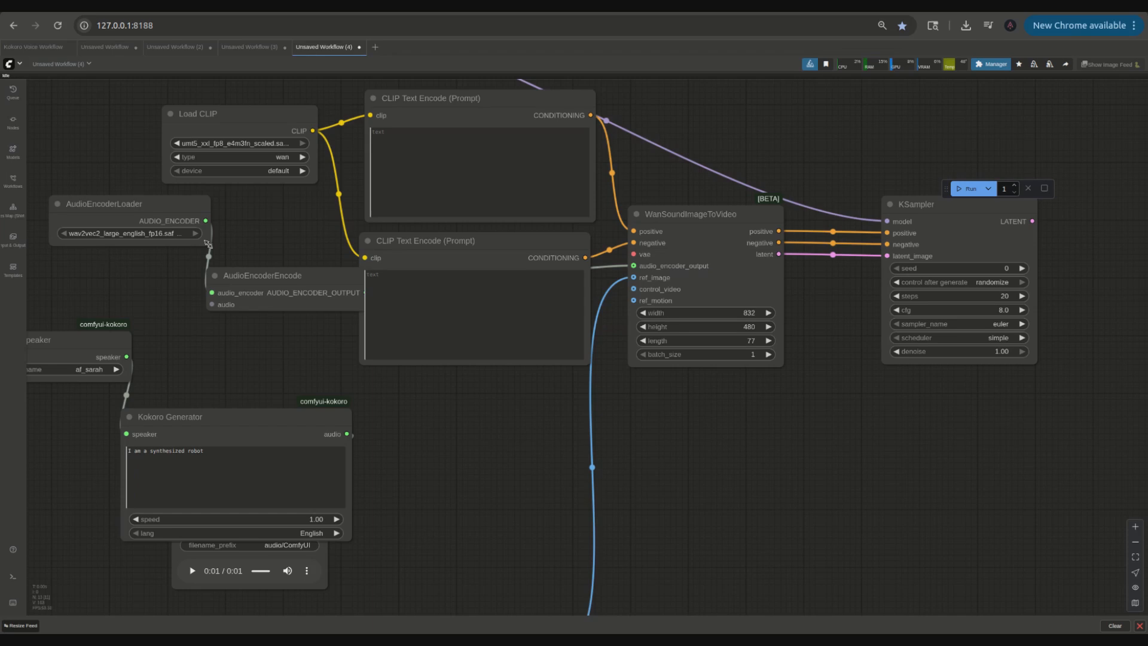
Step: Rearrange the Kokoro and audio encoder nodes to make room on the canvas
{"action": "left_click_drag", "start_coordinate": [287, 255], "coordinate": [475, 228]}
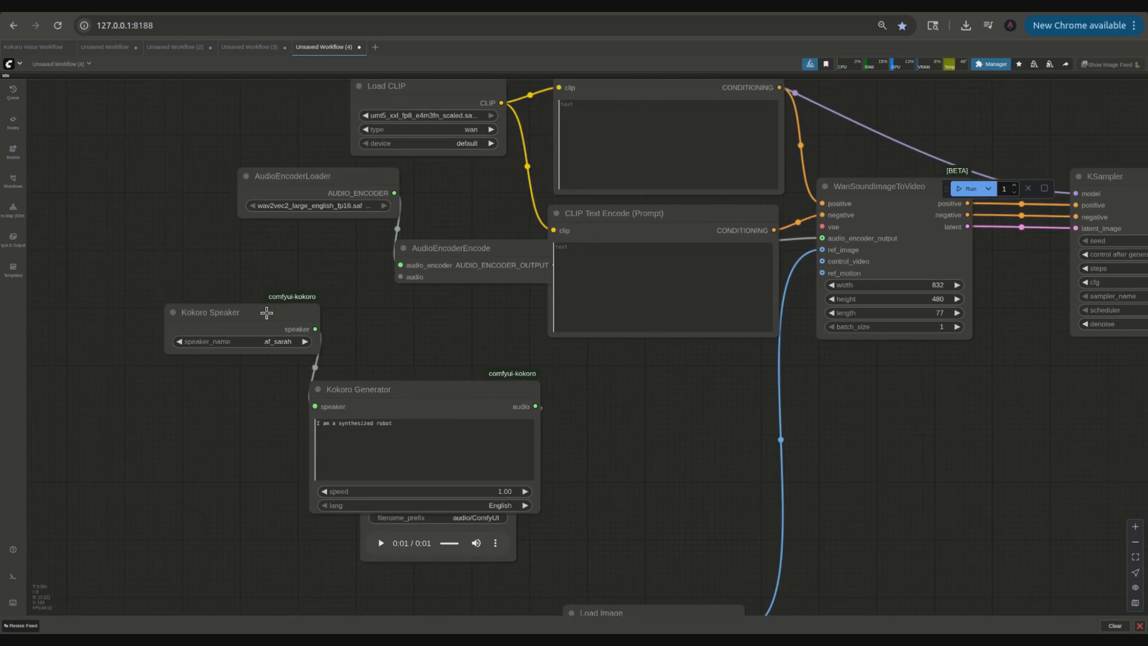
{"action": "left_click_drag", "start_coordinate": [268, 313], "coordinate": [117, 294]}
{"action": "left_click_drag", "start_coordinate": [392, 396], "coordinate": [233, 312]}
{"action": "left_click_drag", "start_coordinate": [440, 433], "coordinate": [603, 454]}
{"action": "scroll", "coordinate": [603, 454], "scroll_direction": "down", "scroll_amount": 2}
{"action": "left_click_drag", "start_coordinate": [589, 353], "coordinate": [558, 353]}
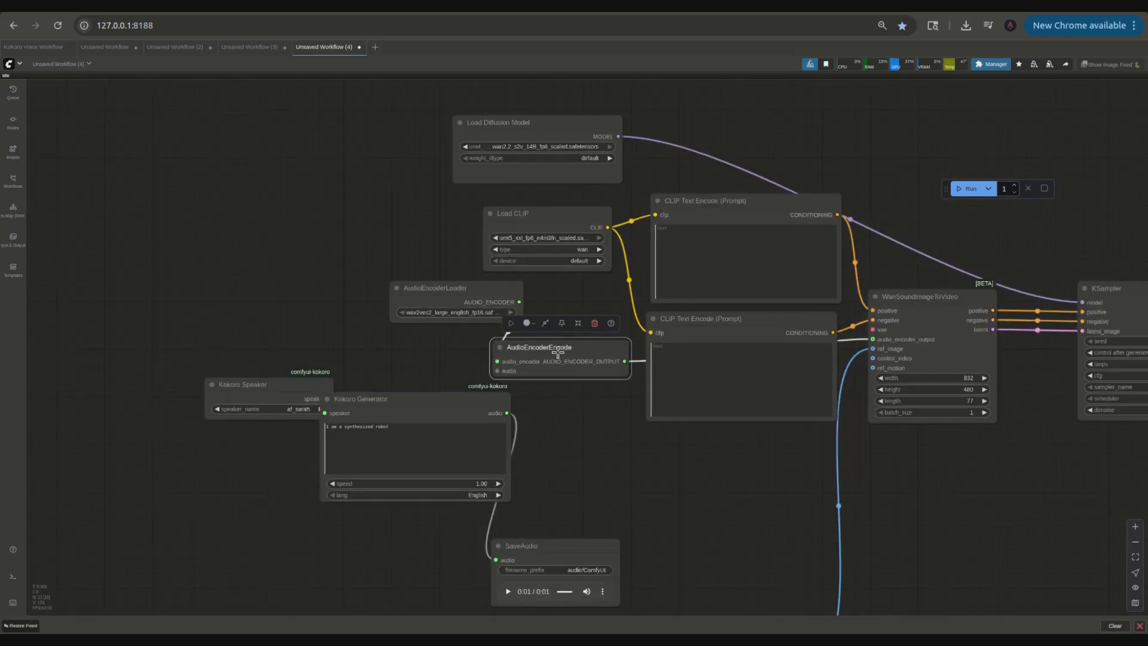
{"action": "left_click_drag", "start_coordinate": [577, 446], "coordinate": [739, 445]}
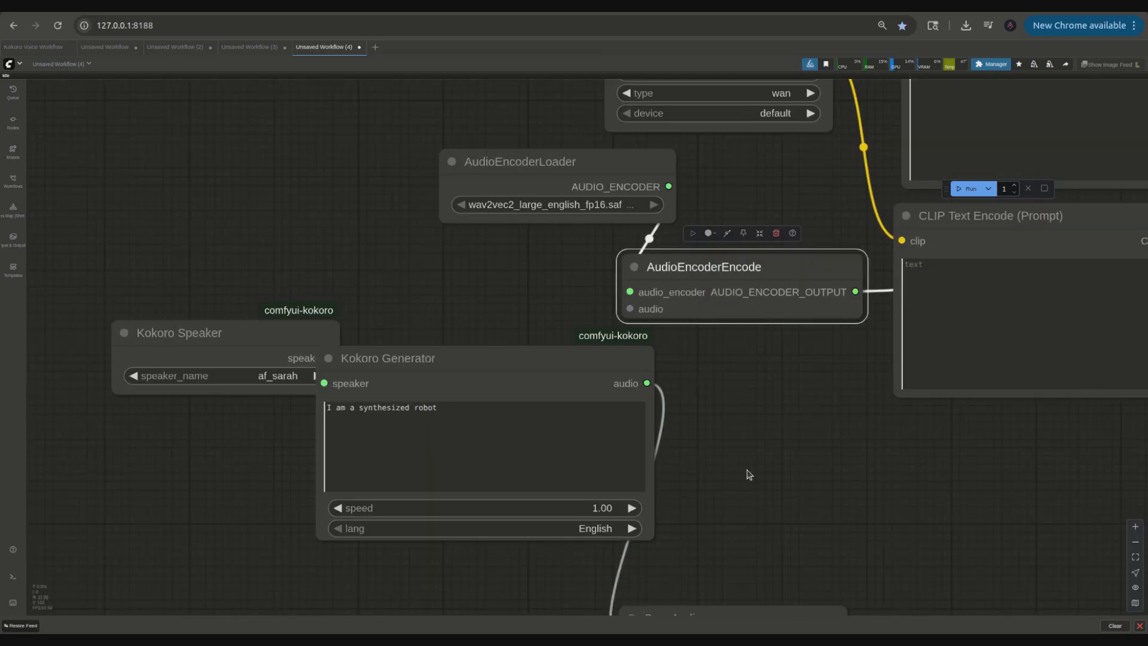
{"action": "scroll", "coordinate": [749, 474], "scroll_direction": "down", "scroll_amount": 5}
{"action": "scroll", "coordinate": [649, 441], "scroll_direction": "up", "scroll_amount": 5}
Step: Replace the Kokoro Generator text with "Welcome to a medical enhancement facility, where we have the most advanced cybernetic research for kinesis implants."
{"action": "left_click", "coordinate": [636, 393]}
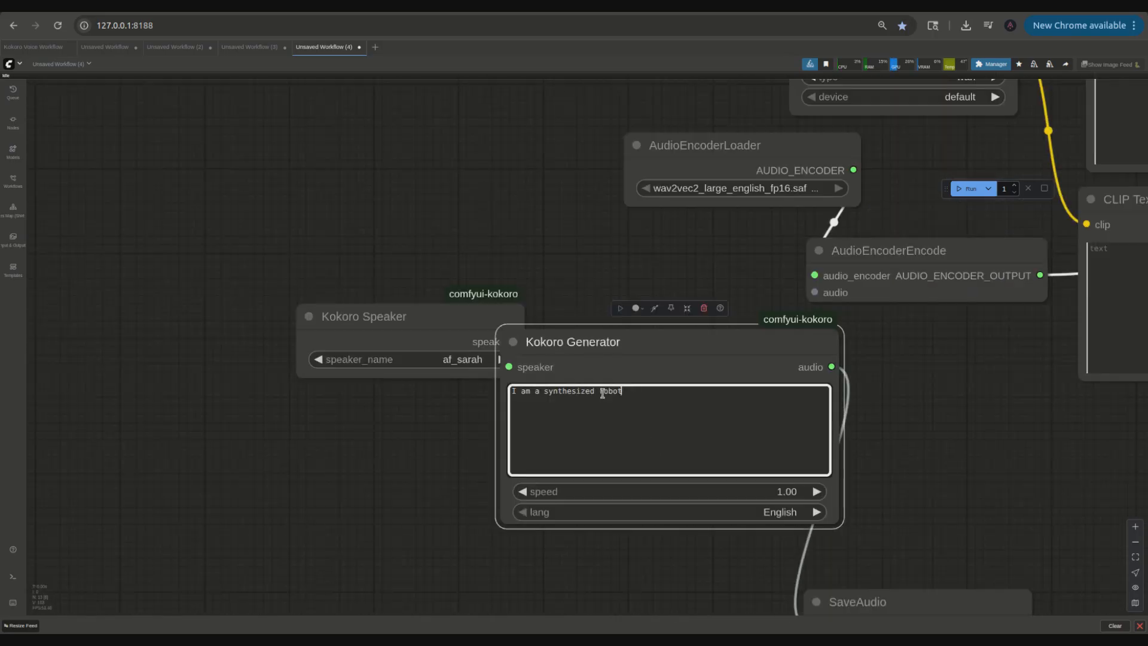
{"action": "key", "text": "ctrl+a"}
{"action": "key", "text": "BackSpace"}
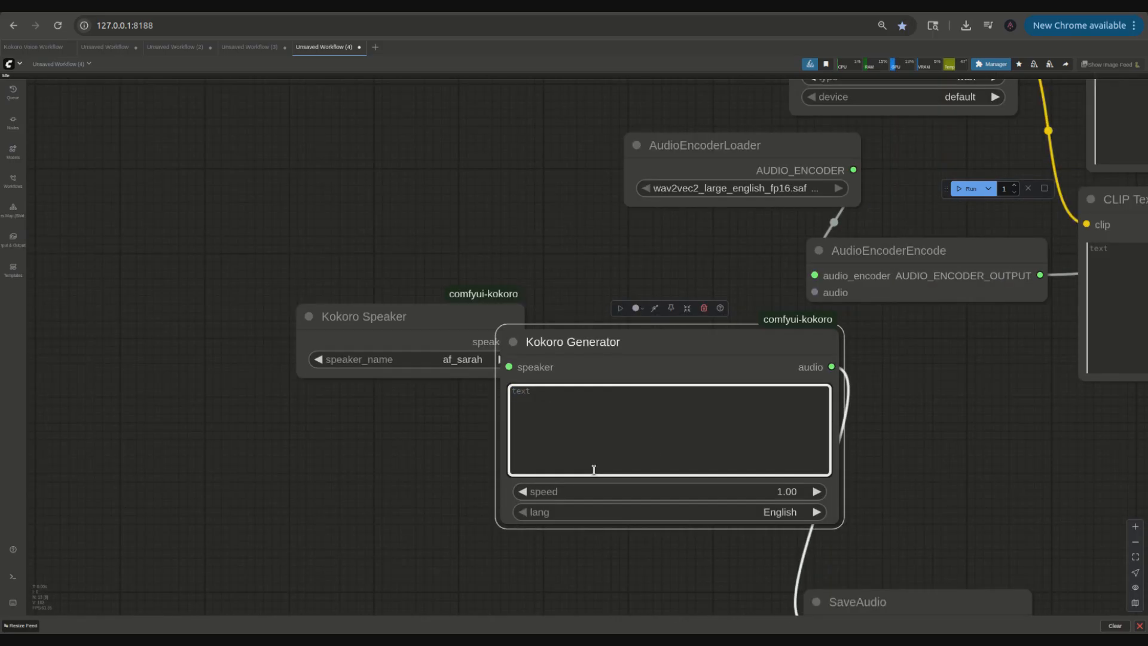
{"action": "left_click_drag", "start_coordinate": [312, 320], "coordinate": [243, 249]}
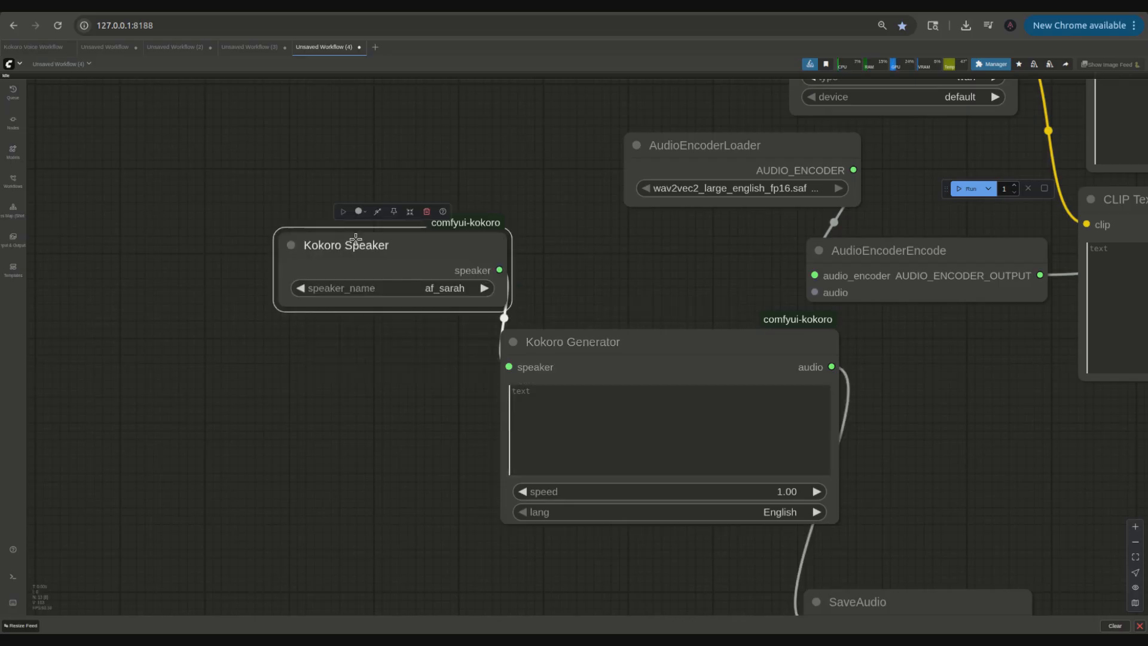
{"action": "left_click", "coordinate": [627, 406]}
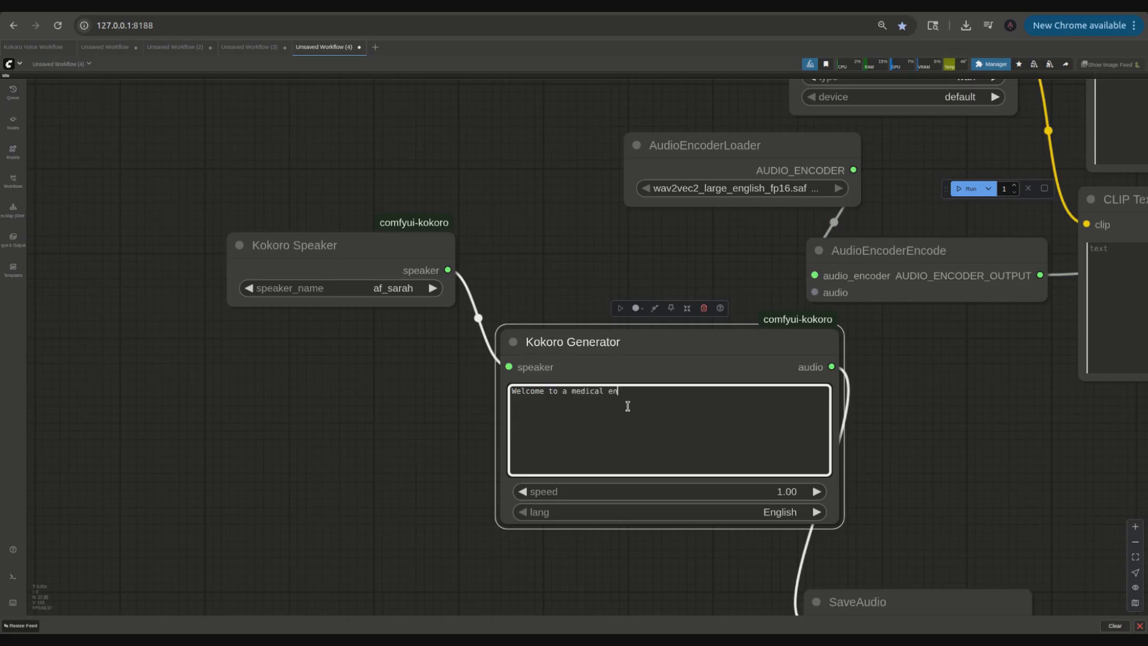
{"action": "type", "text": "ncement facility, where we have the ,m"}
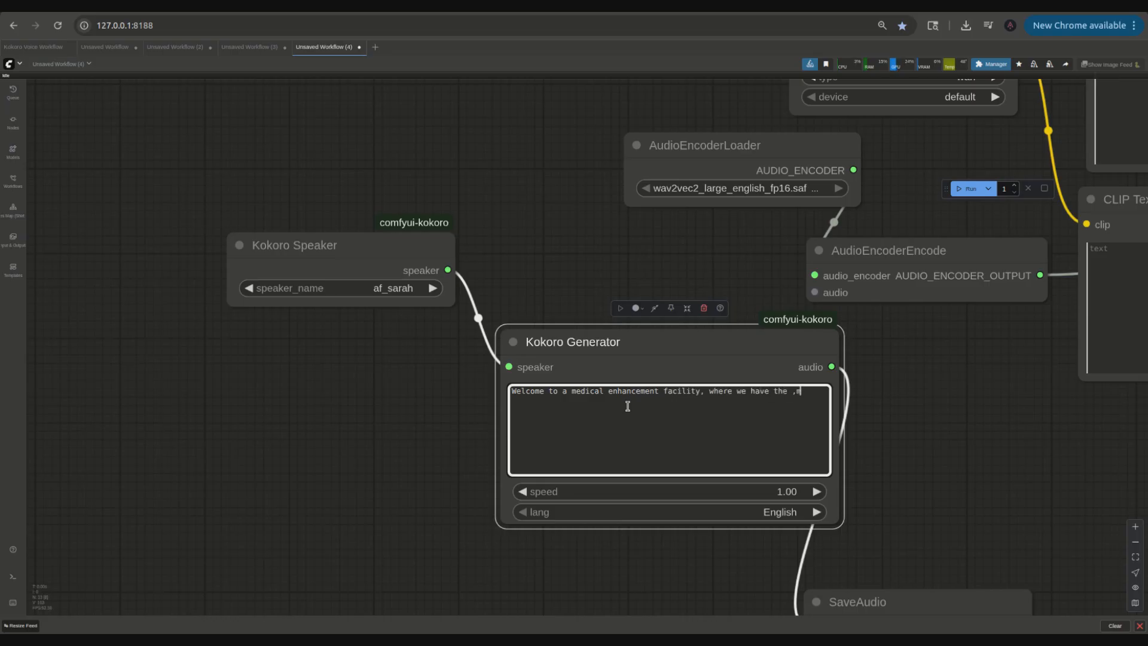
{"action": "type", "text": "st advanced cybernetic research for kinesis implant"}
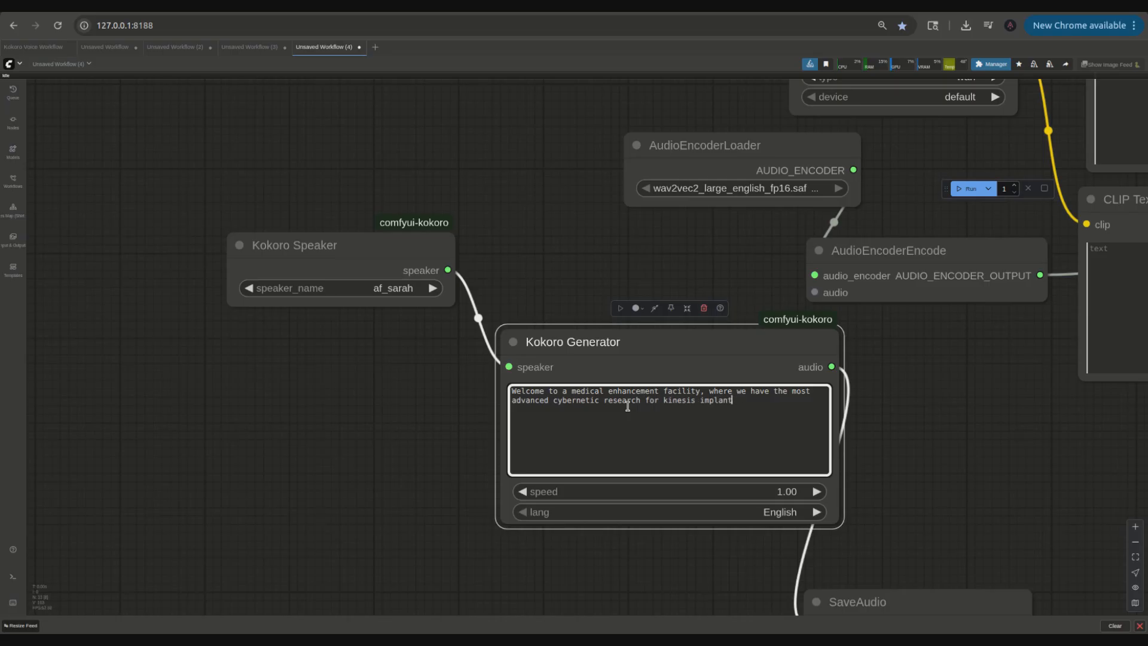
Step: Generate the Kokoro speech audio and play it back in the SaveAudio node
{"action": "left_click_drag", "start_coordinate": [456, 548], "coordinate": [379, 356]}
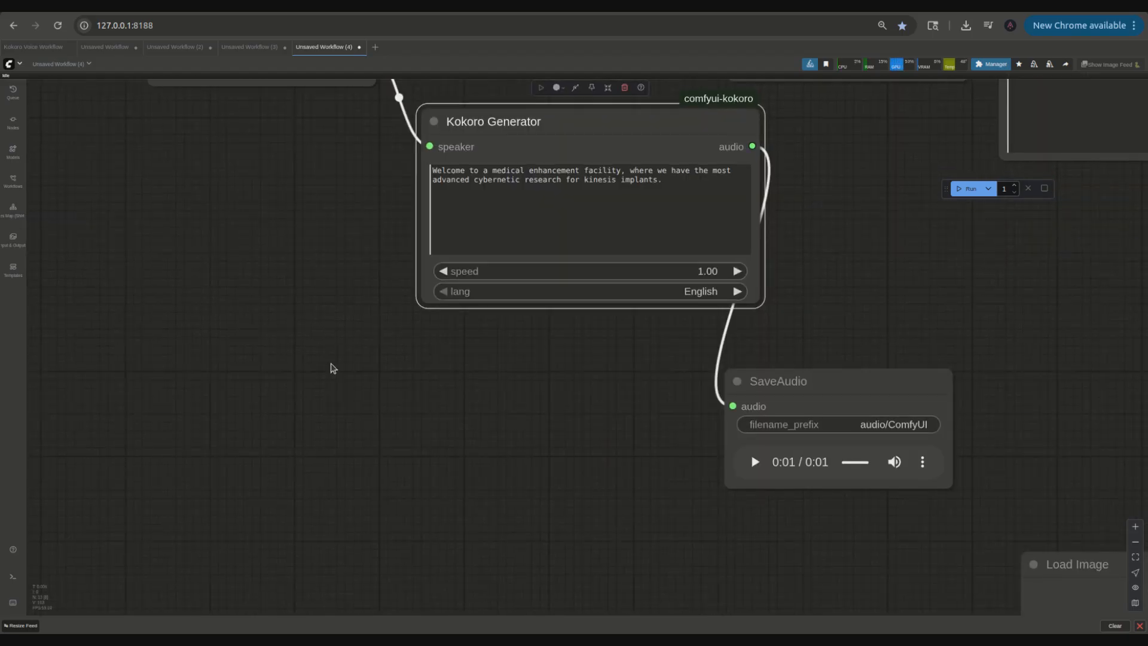
{"action": "scroll", "coordinate": [333, 367], "scroll_direction": "down", "scroll_amount": 2}
{"action": "left_click", "coordinate": [697, 377]}
{"action": "left_click", "coordinate": [701, 349]}
{"action": "scroll", "coordinate": [550, 358], "scroll_direction": "down", "scroll_amount": 3}
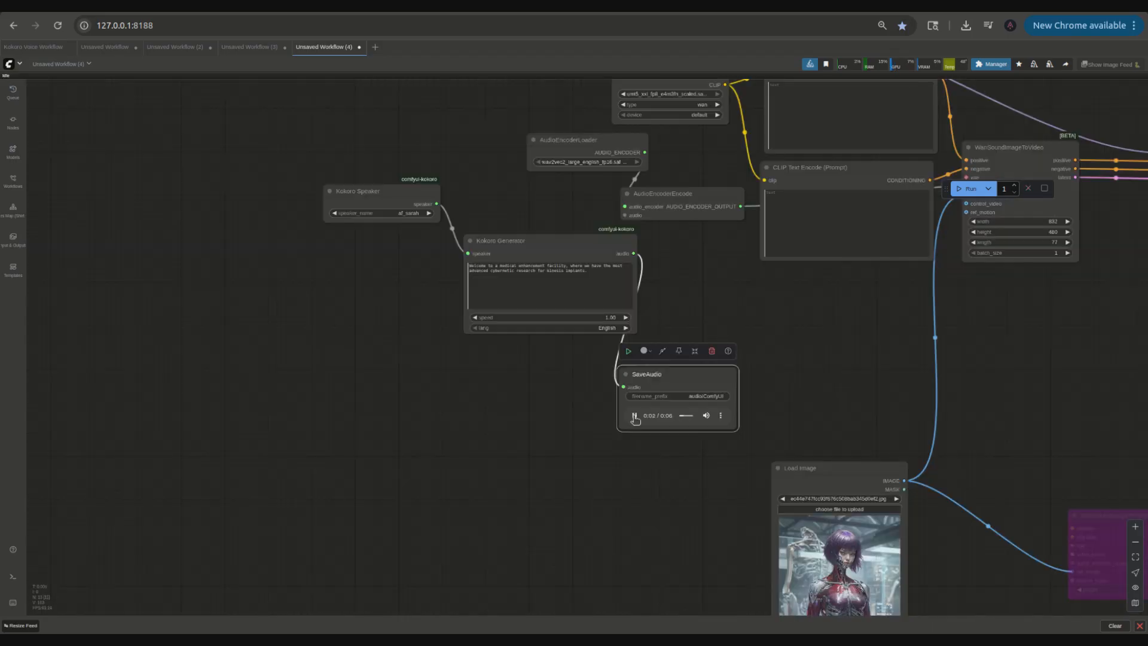
{"action": "left_click_drag", "start_coordinate": [846, 469], "coordinate": [380, 252]}
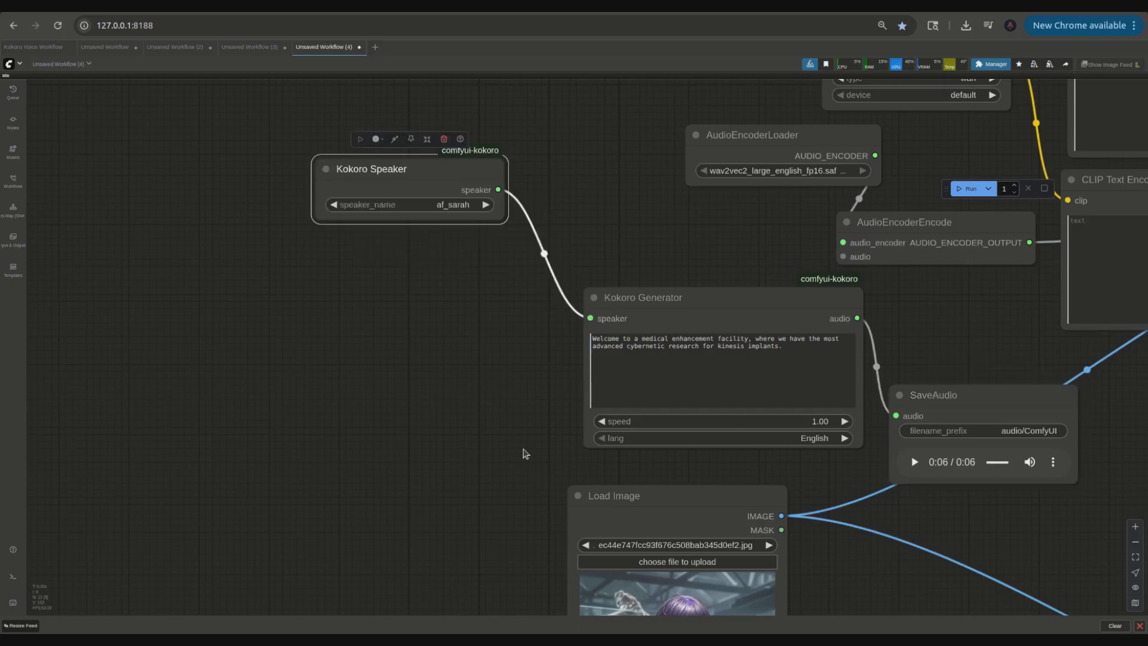
{"action": "scroll", "coordinate": [521, 444], "scroll_direction": "down", "scroll_amount": 3}
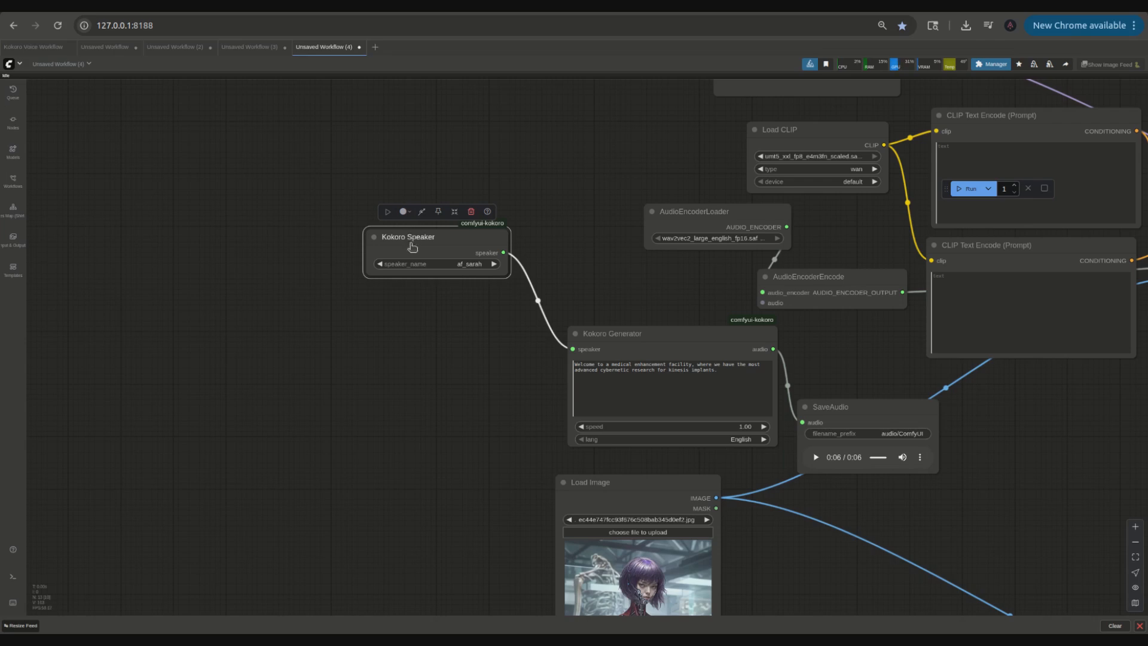
Step: Duplicate the Kokoro Speaker and blend both speakers through a Kokoro Speaker Combiner feeding the Kokoro Generator
{"action": "right_click", "coordinate": [411, 242]}
{"action": "left_click", "coordinate": [434, 438]}
{"action": "left_click_drag", "start_coordinate": [397, 279], "coordinate": [293, 428]}
{"action": "left_click_drag", "start_coordinate": [573, 349], "coordinate": [484, 335]}
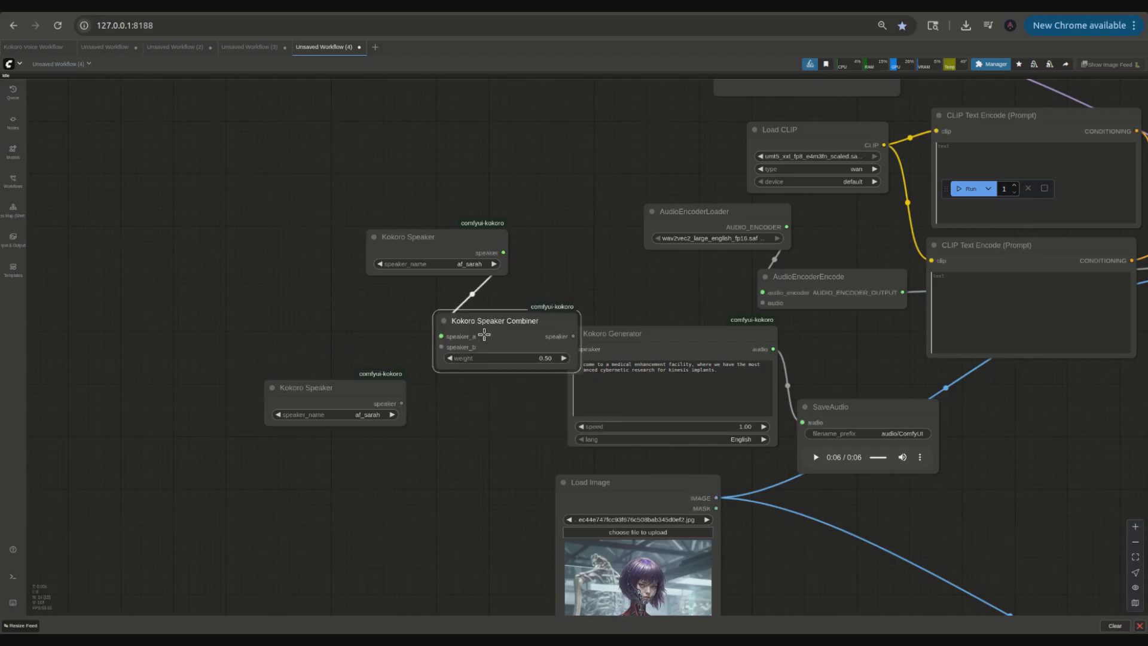
{"action": "left_click_drag", "start_coordinate": [381, 393], "coordinate": [325, 371]}
{"action": "left_click_drag", "start_coordinate": [460, 333], "coordinate": [346, 381]}
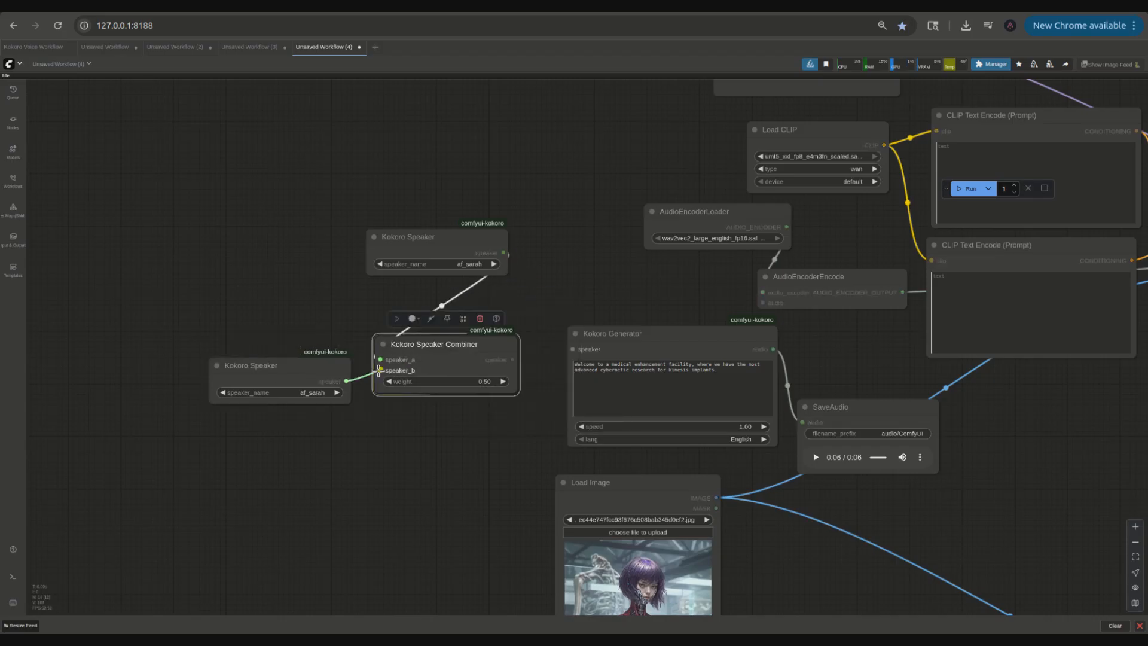
Step: Set the duplicated speaker's voice to bm_george and the Kokoro Speaker Combiner weight to 0.75
{"action": "left_click", "coordinate": [300, 394]}
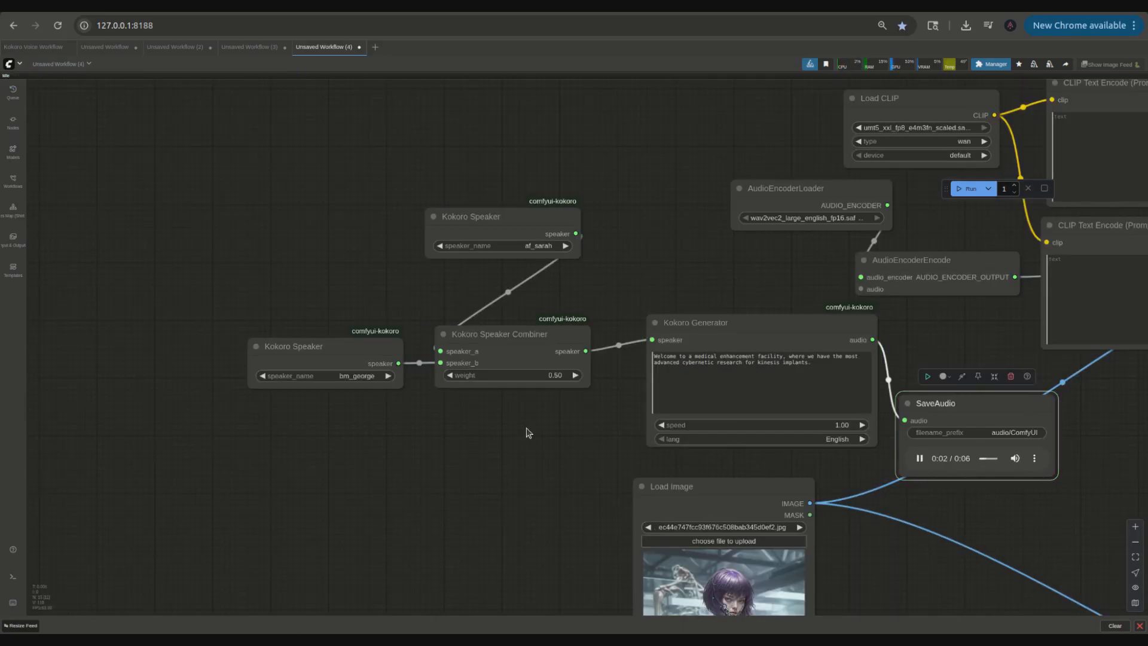
{"action": "left_click", "coordinate": [920, 460]}
{"action": "left_click", "coordinate": [555, 377]}
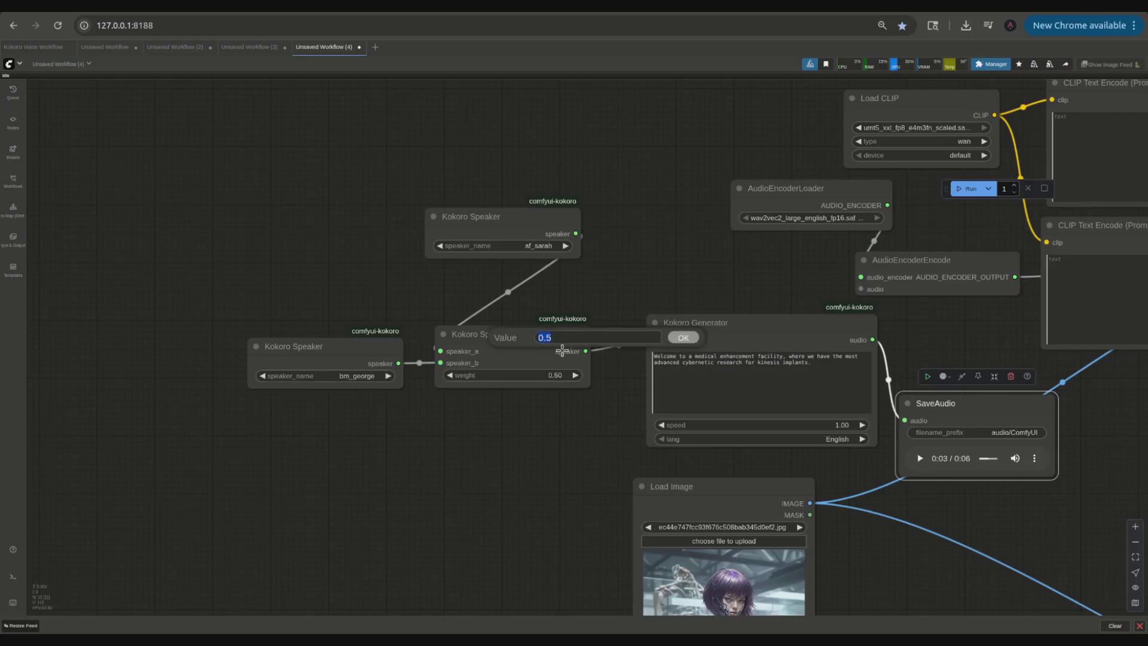
{"action": "left_click", "coordinate": [564, 342]}
{"action": "key", "text": "Return"}
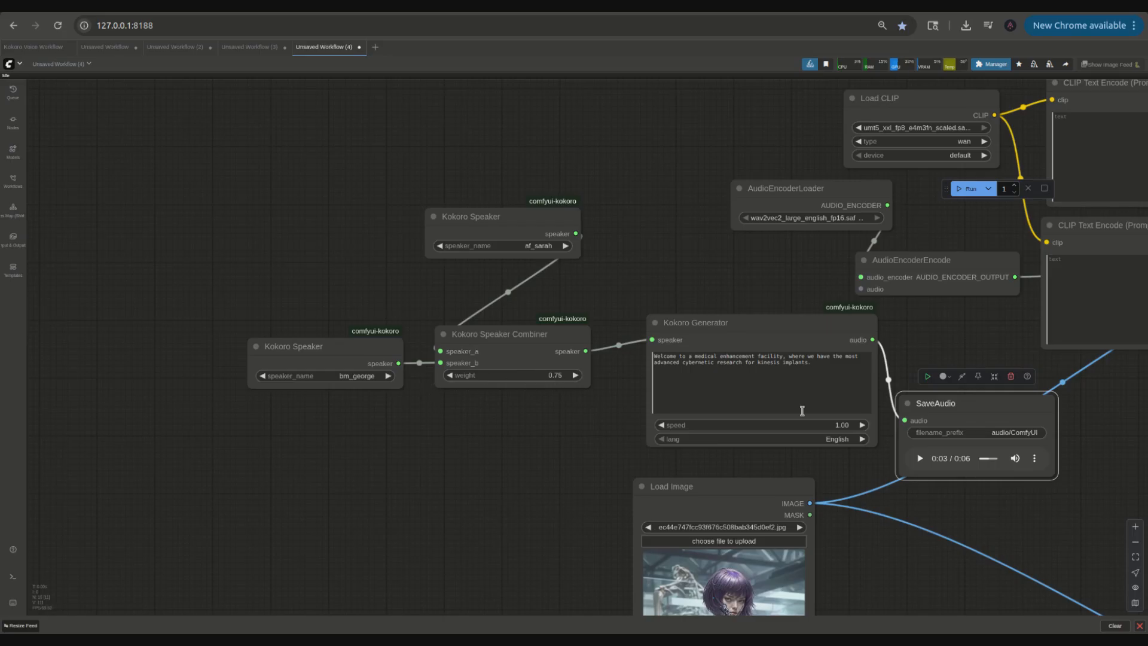
Step: Regenerate the speech audio and try zf_xiaobei as the upper speaker's voice
{"action": "left_click", "coordinate": [927, 378]}
{"action": "left_click", "coordinate": [497, 252]}
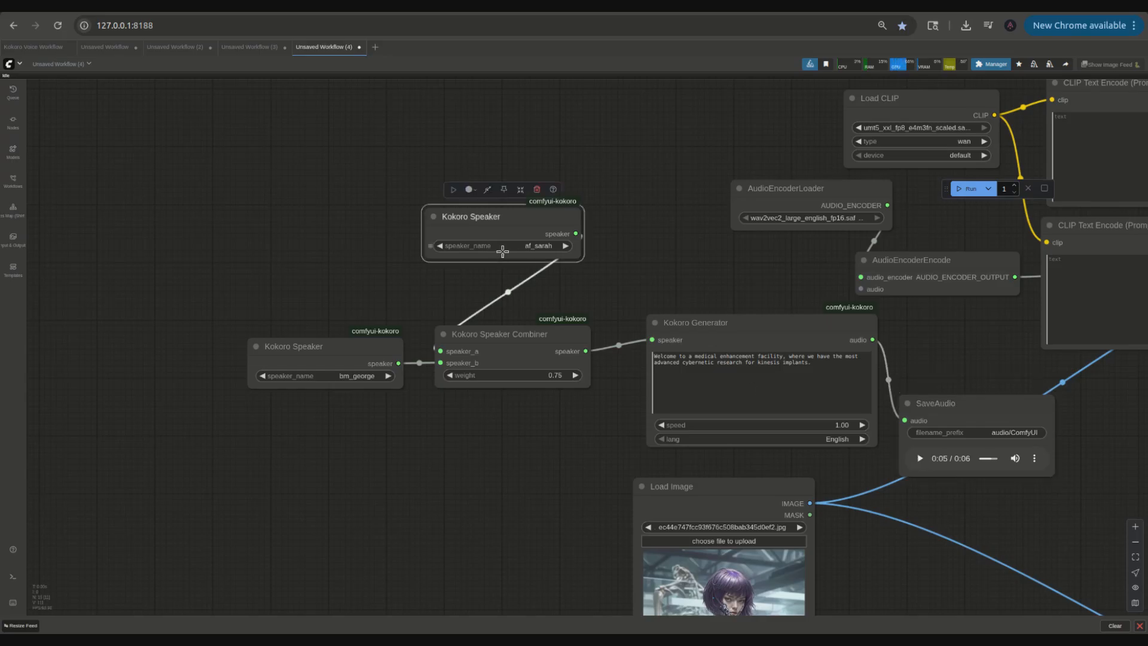
{"action": "left_click", "coordinate": [501, 247]}
{"action": "scroll", "coordinate": [523, 436], "scroll_direction": "down", "scroll_amount": 1}
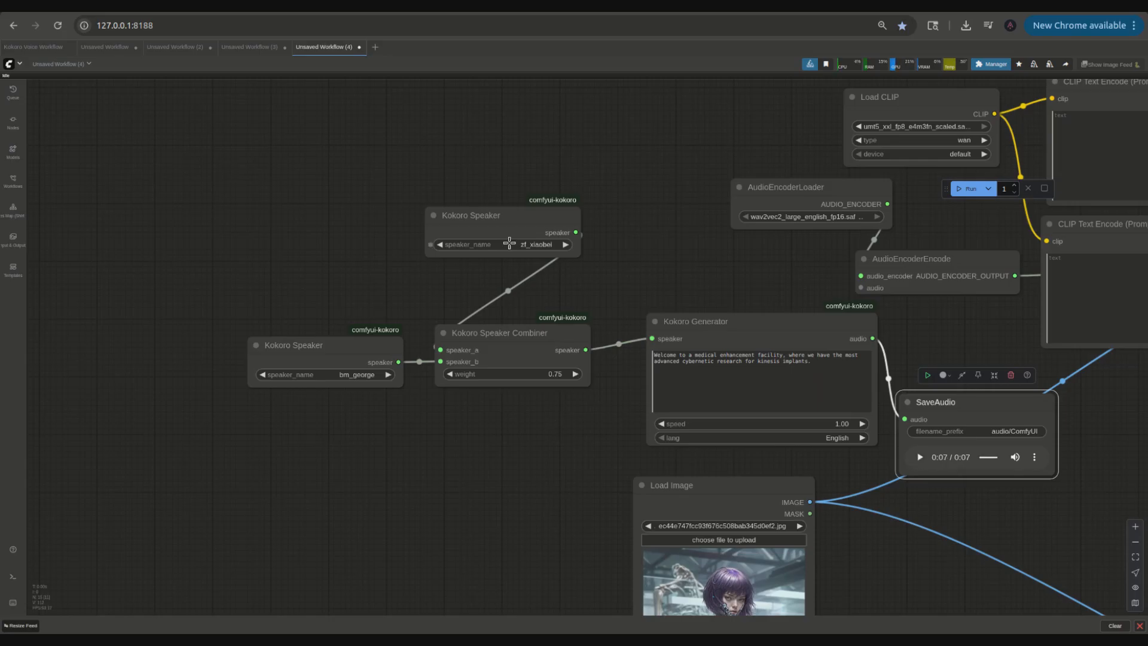
{"action": "left_click", "coordinate": [509, 243]}
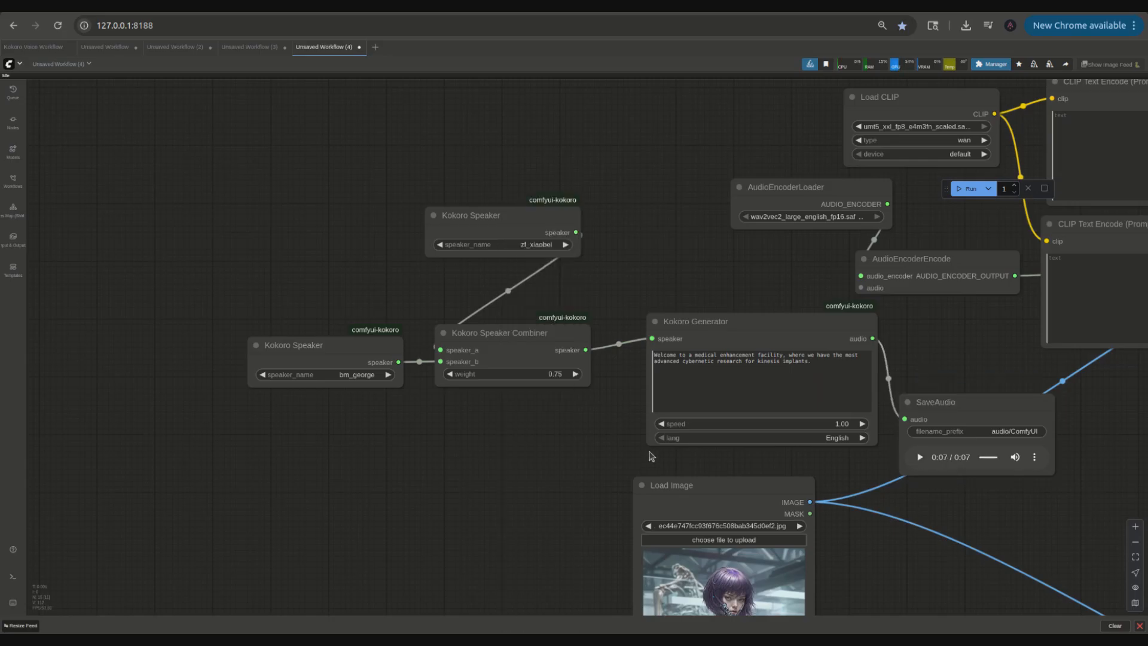
{"action": "left_click", "coordinate": [809, 440]}
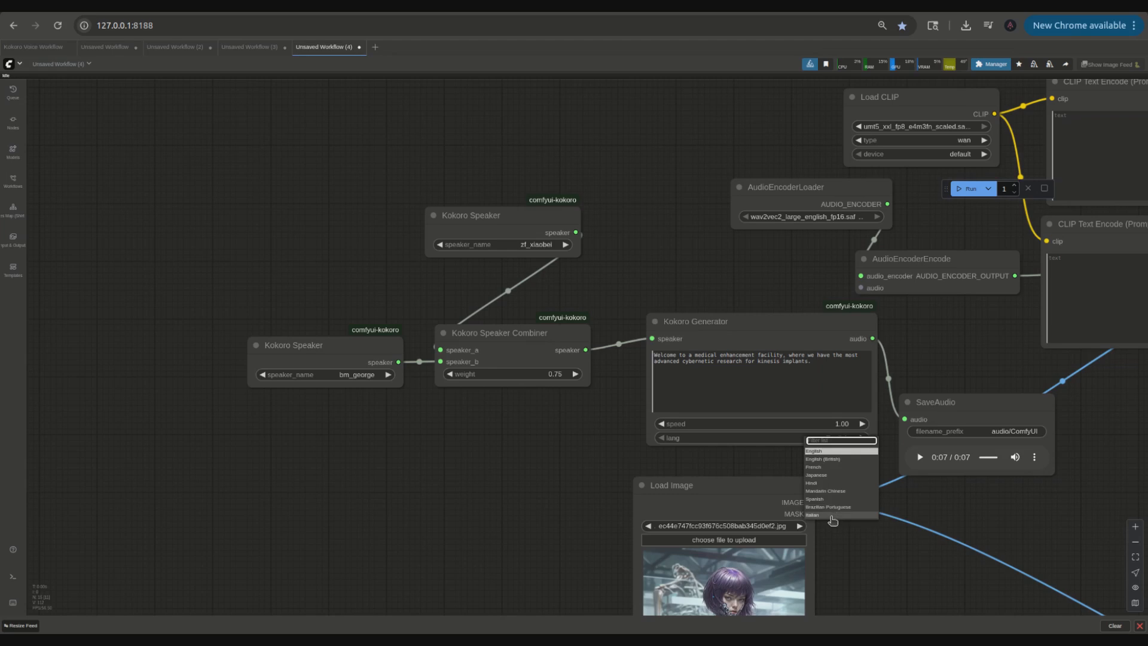
{"action": "left_click", "coordinate": [494, 425]}
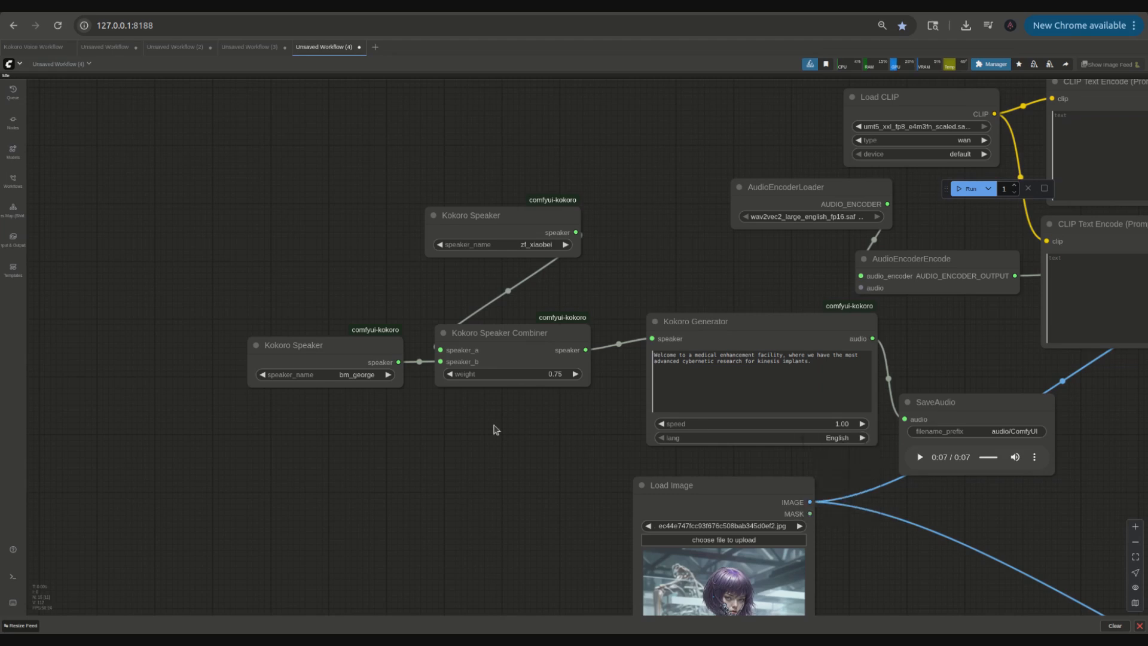
Step: Switch the upper speaker's voice to bf_isabella and move the combiner and speaker nodes into place
{"action": "left_click", "coordinate": [470, 250]}
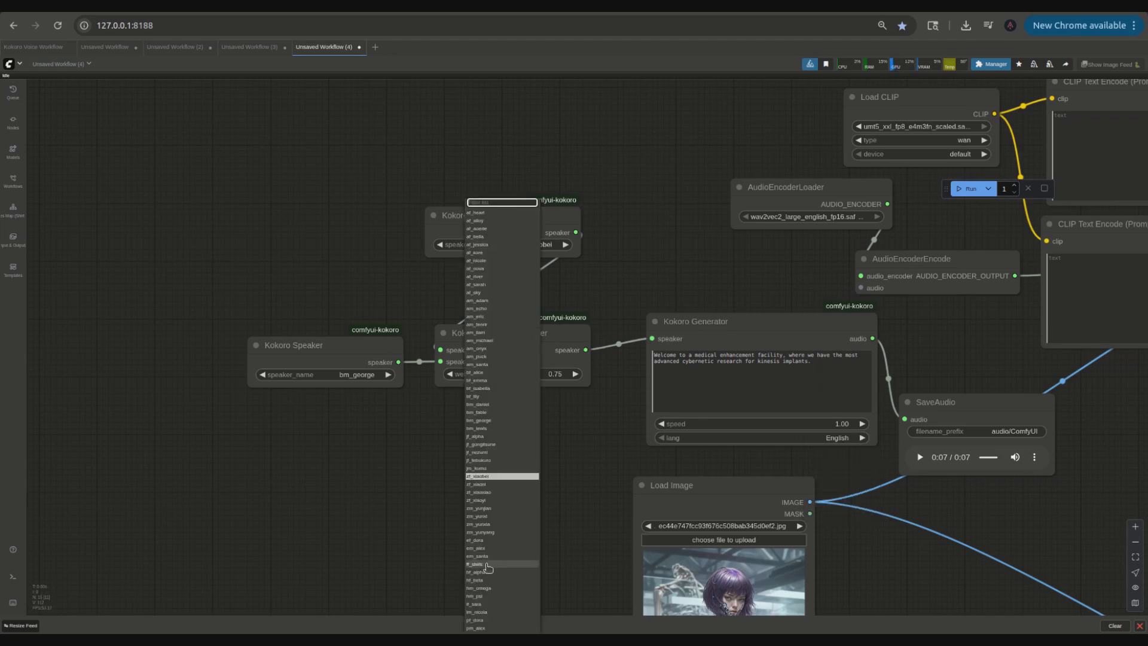
{"action": "scroll", "coordinate": [490, 597], "scroll_direction": "down", "scroll_amount": 1}
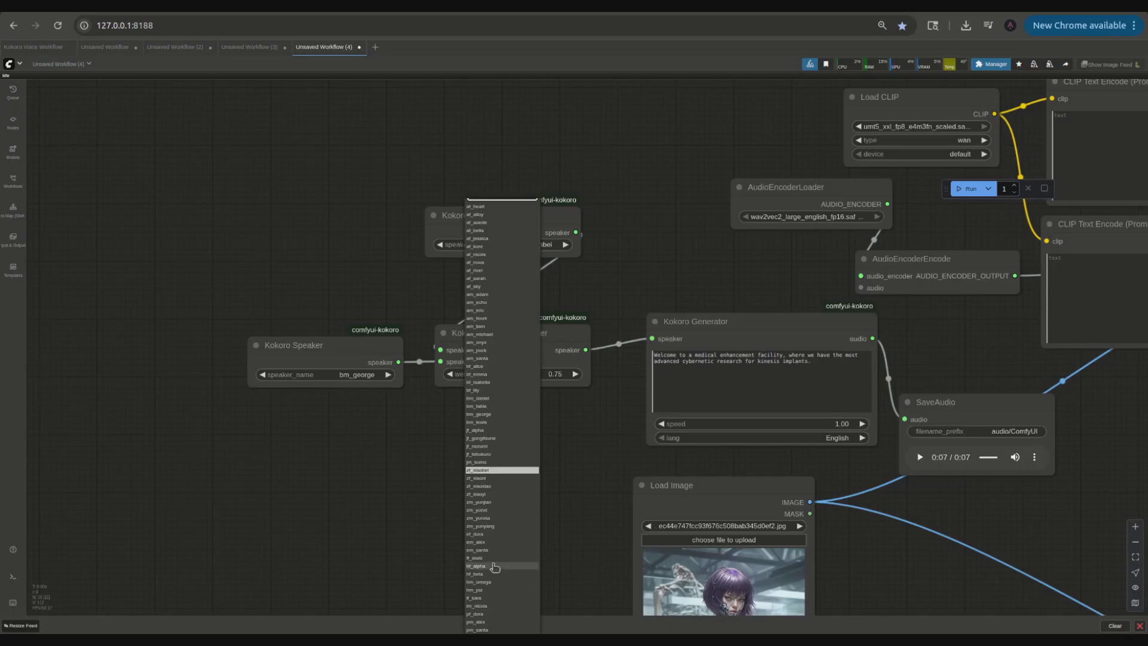
{"action": "left_click", "coordinate": [490, 383]}
{"action": "left_click", "coordinate": [495, 332]}
{"action": "left_click_drag", "start_coordinate": [495, 333], "coordinate": [564, 231]}
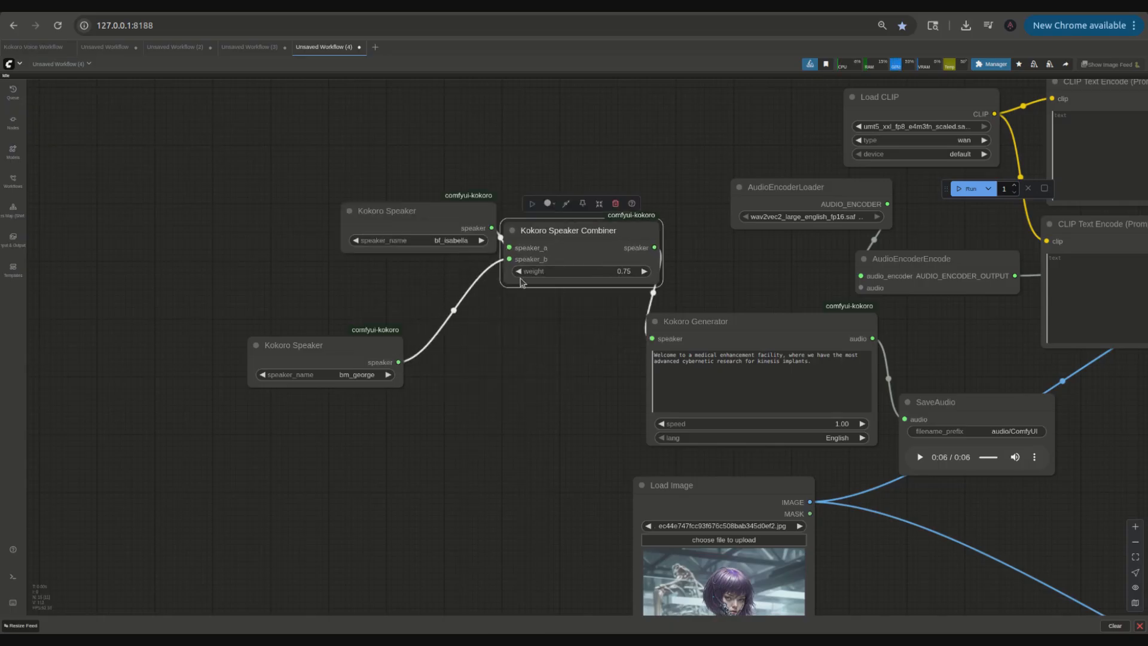
{"action": "left_click_drag", "start_coordinate": [418, 210], "coordinate": [339, 141]}
Step: Add a third Kokoro Speaker set to bf_lily, merged with the first combiner's output through a second Kokoro Speaker Combiner
{"action": "mouse_move", "coordinate": [337, 349]}
{"action": "left_mouse_down"}
{"action": "mouse_move", "coordinate": [318, 283]}
{"action": "mouse_move", "coordinate": [299, 451]}
{"action": "left_mouse_up"}
{"action": "left_click", "coordinate": [308, 285], "text": "alt"}
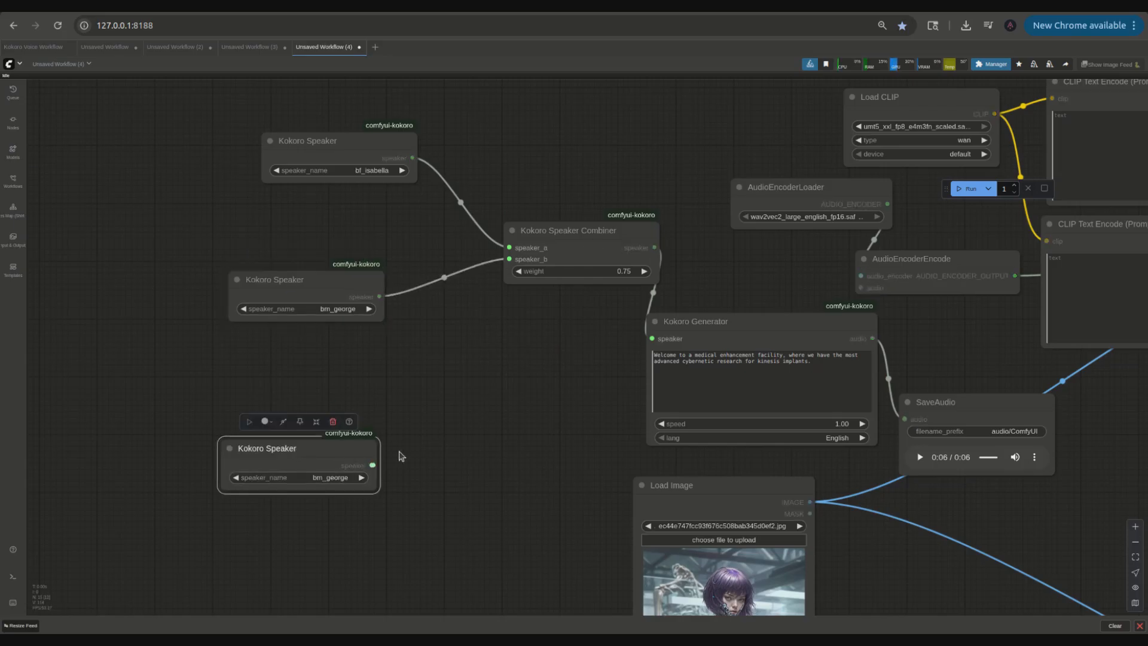
{"action": "left_click_drag", "start_coordinate": [372, 465], "coordinate": [478, 402]}
{"action": "left_click", "coordinate": [502, 450]}
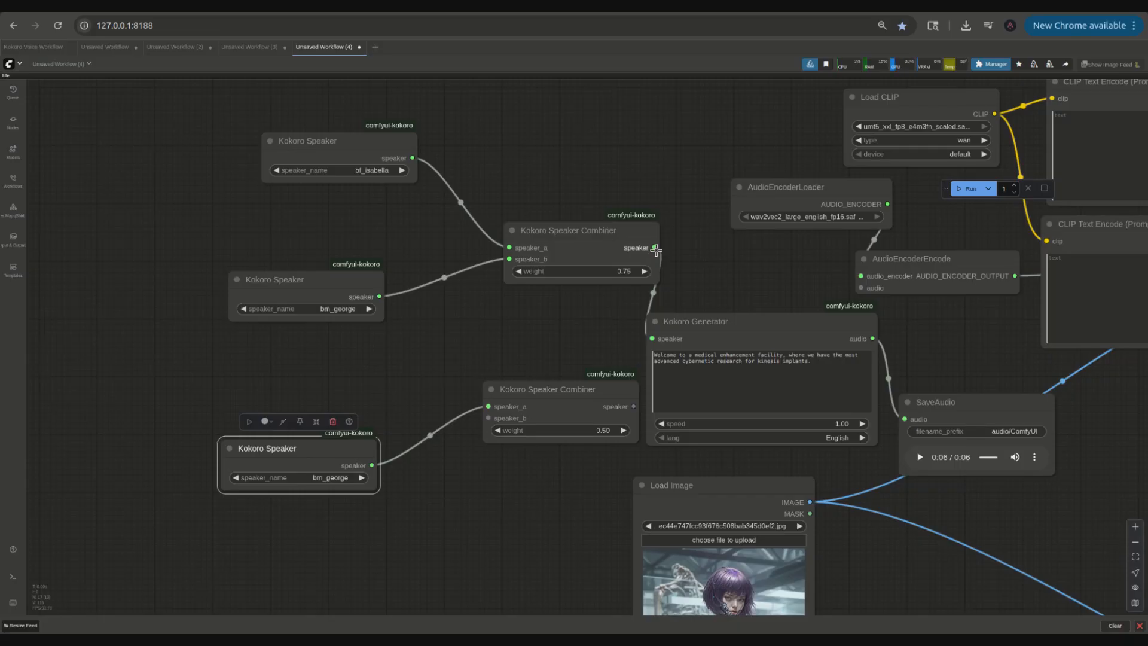
{"action": "left_click_drag", "start_coordinate": [656, 250], "coordinate": [488, 418]}
{"action": "left_click", "coordinate": [327, 479]}
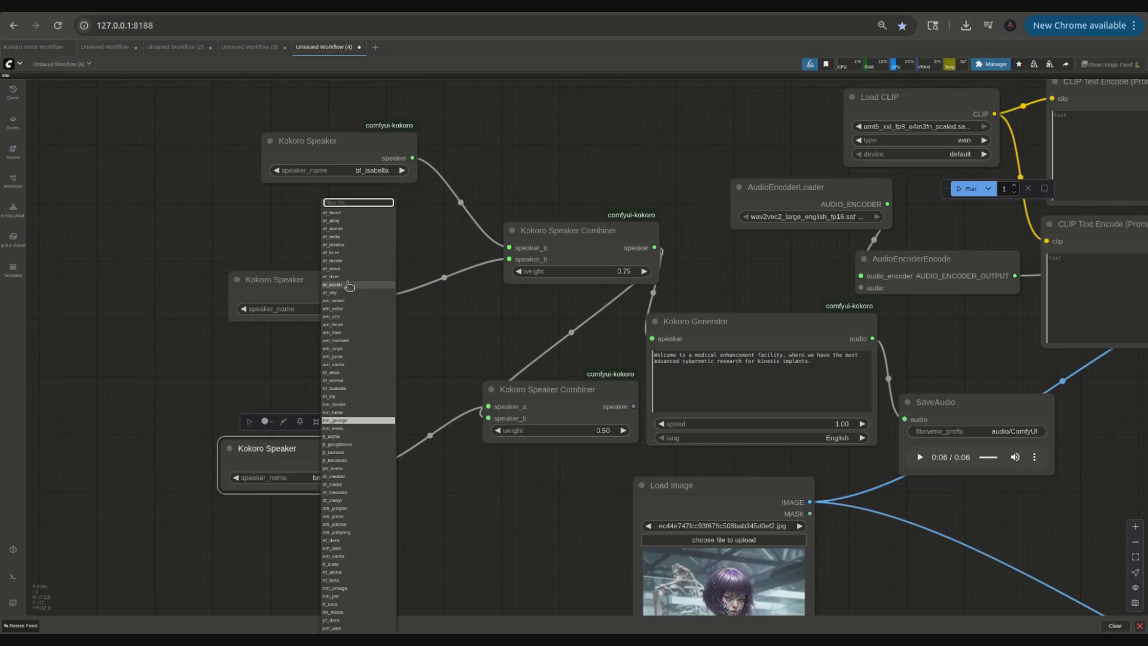
{"action": "left_click", "coordinate": [330, 396]}
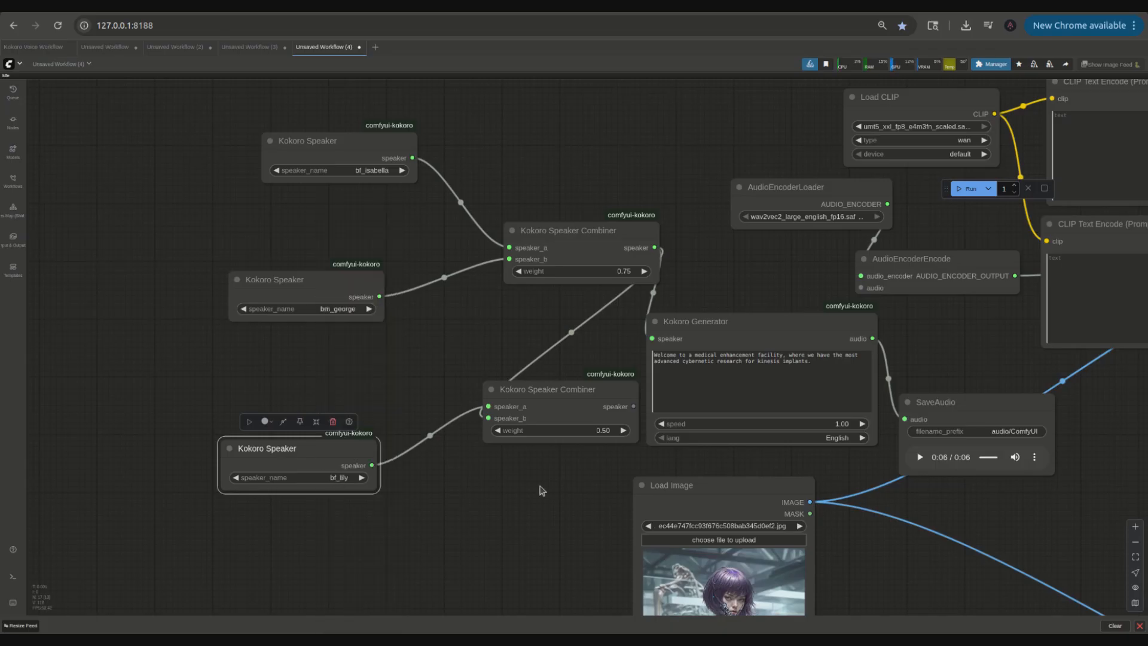
Step: Play back the saved speech audio
{"action": "left_click", "coordinate": [924, 398]}
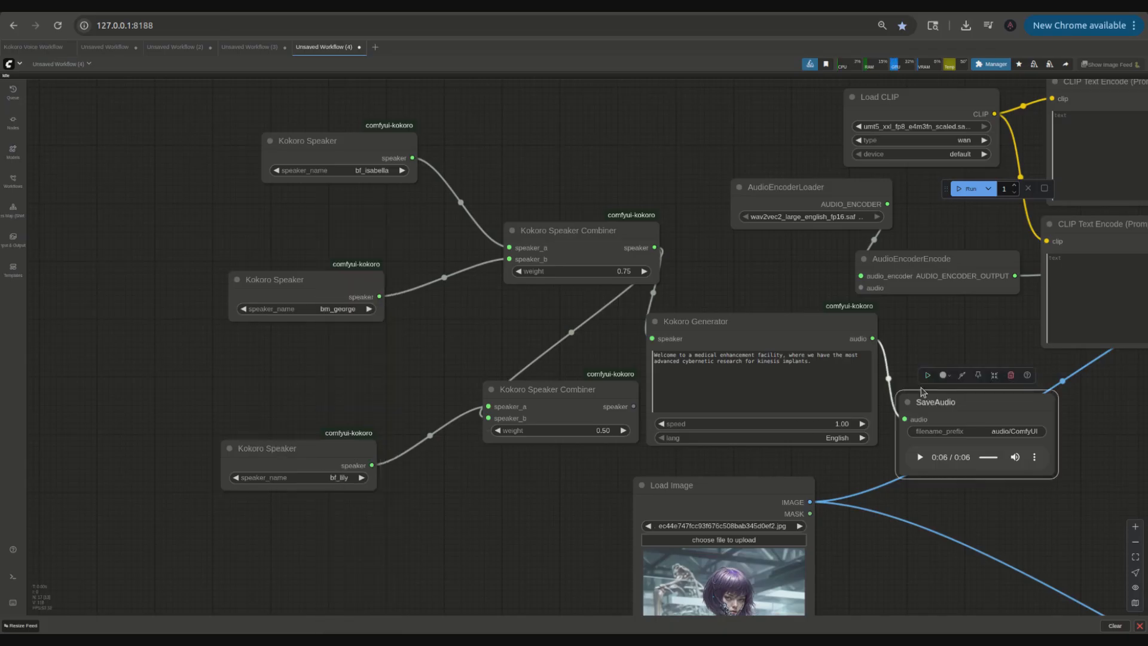
{"action": "left_click", "coordinate": [921, 458]}
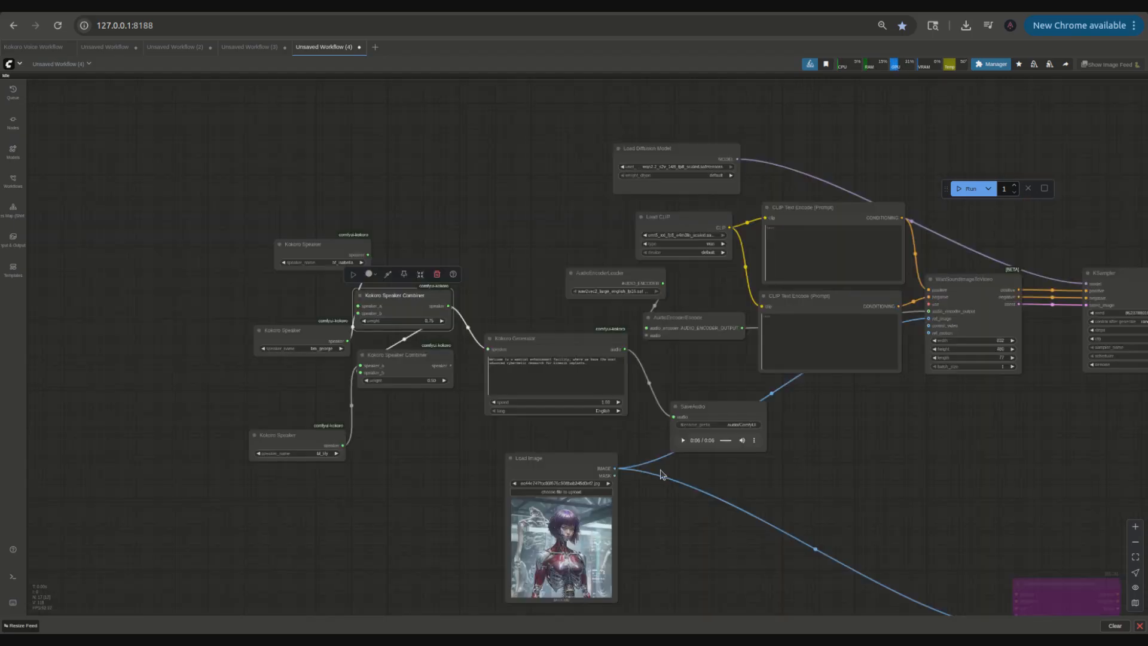
Step: Add a Load VAE node feeding WanSoundImageToVideo's vae input and set it to wan_2.1_vae.safetensors
{"action": "left_click_drag", "start_coordinate": [675, 564], "coordinate": [545, 512]}
{"action": "left_click_drag", "start_coordinate": [444, 411], "coordinate": [717, 342]}
{"action": "left_click_drag", "start_coordinate": [689, 218], "coordinate": [359, 294]}
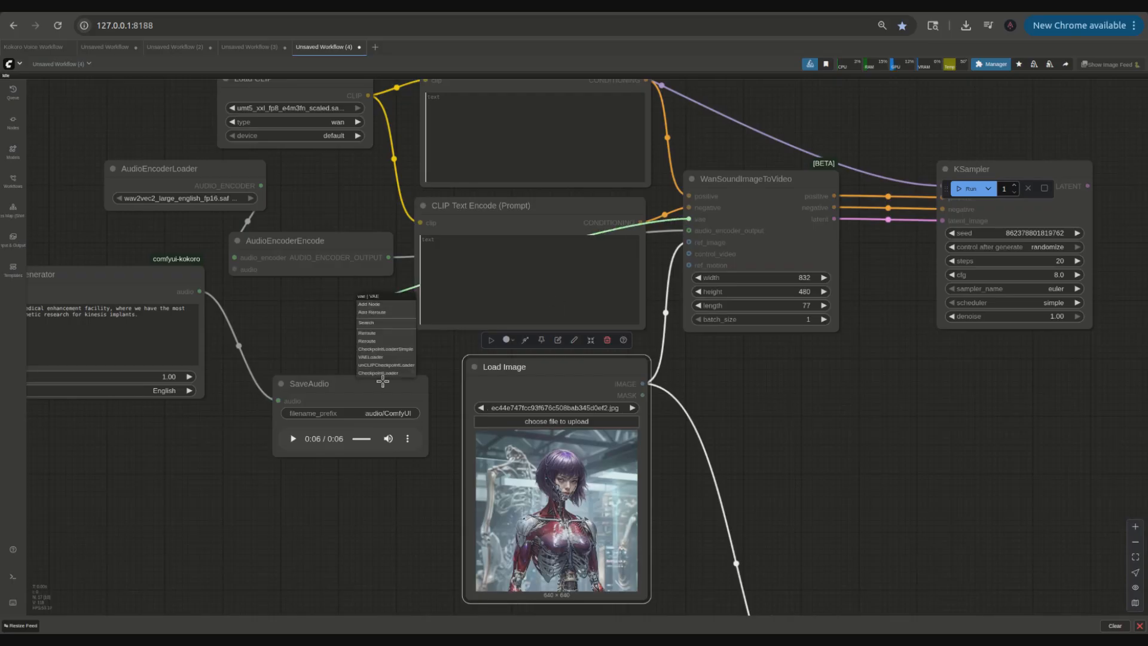
{"action": "left_click", "coordinate": [371, 357]}
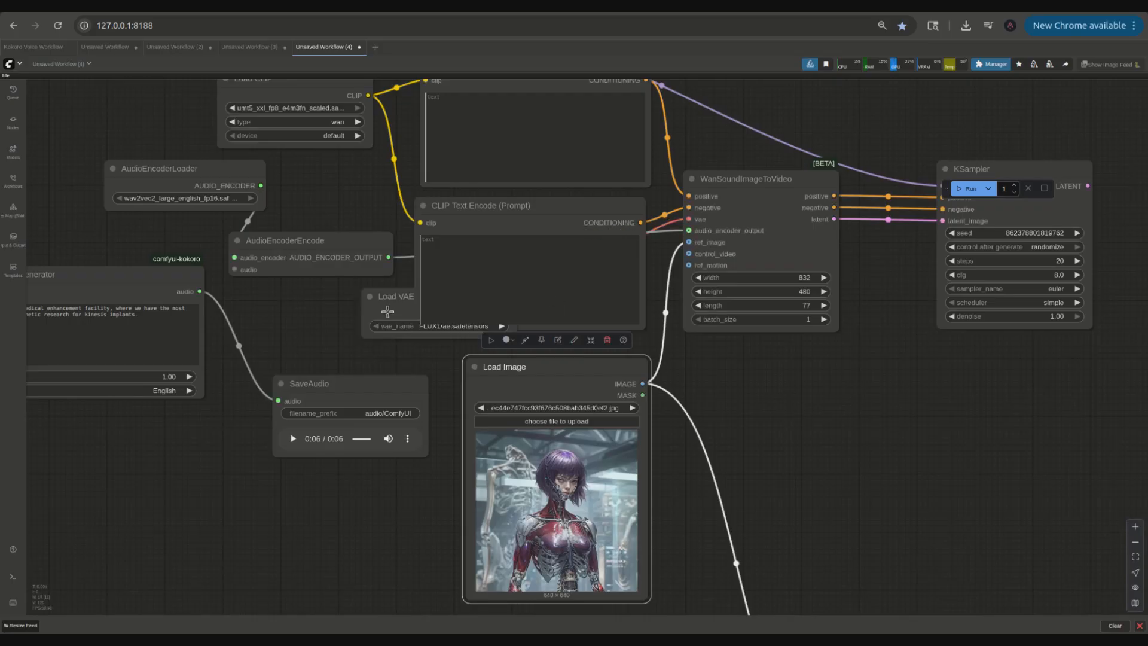
{"action": "left_click", "coordinate": [352, 332]}
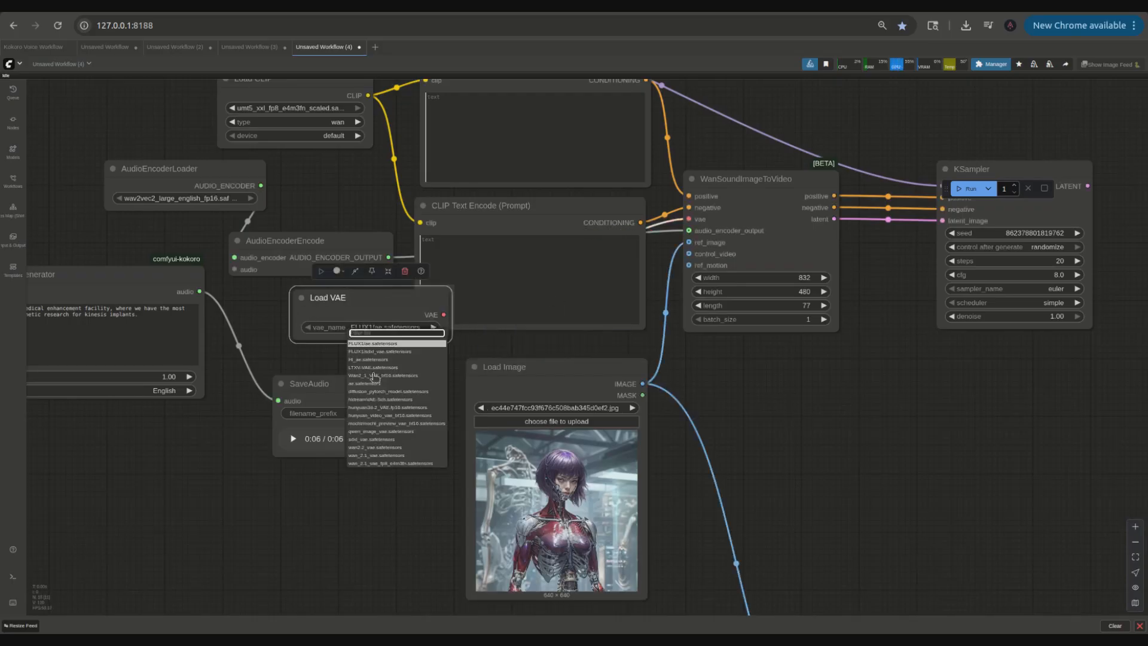
{"action": "left_click", "coordinate": [383, 459]}
Step: Connect the Kokoro Generator's audio to AudioEncoderEncode and rearrange the speech and loader nodes into a compact layout
{"action": "left_click_drag", "start_coordinate": [353, 303], "coordinate": [370, 278]}
{"action": "scroll", "coordinate": [359, 397], "scroll_direction": "down", "scroll_amount": 5}
{"action": "left_click_drag", "start_coordinate": [321, 215], "coordinate": [338, 218]}
{"action": "left_click_drag", "start_coordinate": [326, 166], "coordinate": [338, 173]}
{"action": "left_click_drag", "start_coordinate": [231, 328], "coordinate": [440, 284]}
{"action": "left_click_drag", "start_coordinate": [543, 350], "coordinate": [379, 402]}
{"action": "left_click_drag", "start_coordinate": [433, 288], "coordinate": [499, 282]}
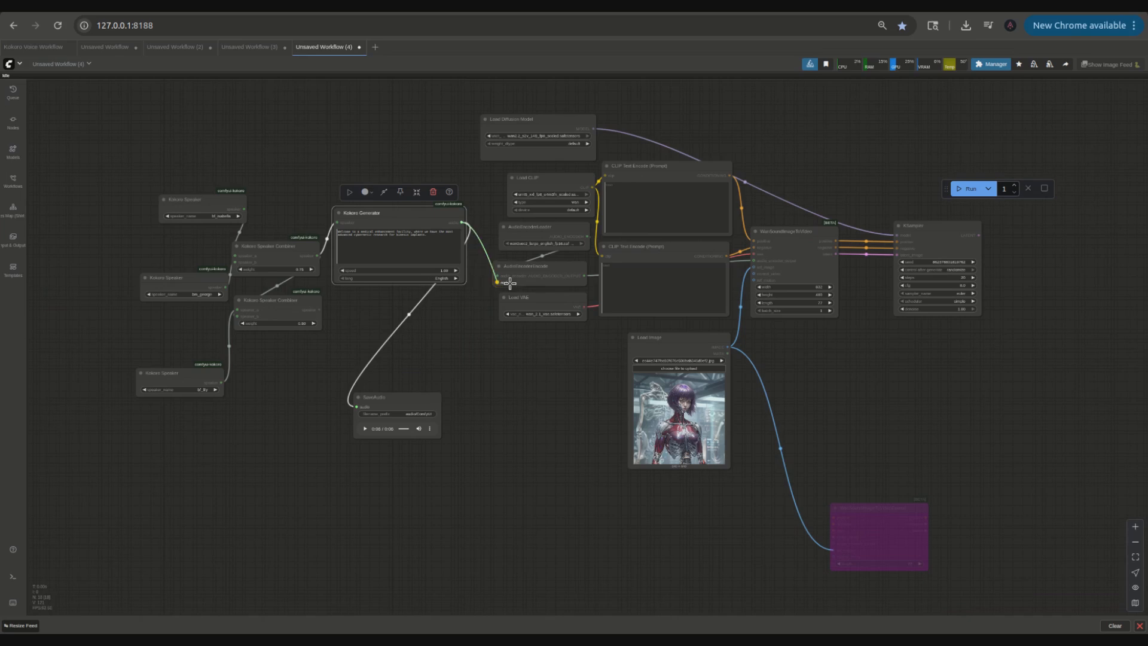
{"action": "left_click_drag", "start_coordinate": [420, 217], "coordinate": [429, 314]}
{"action": "left_click_drag", "start_coordinate": [413, 462], "coordinate": [449, 407]}
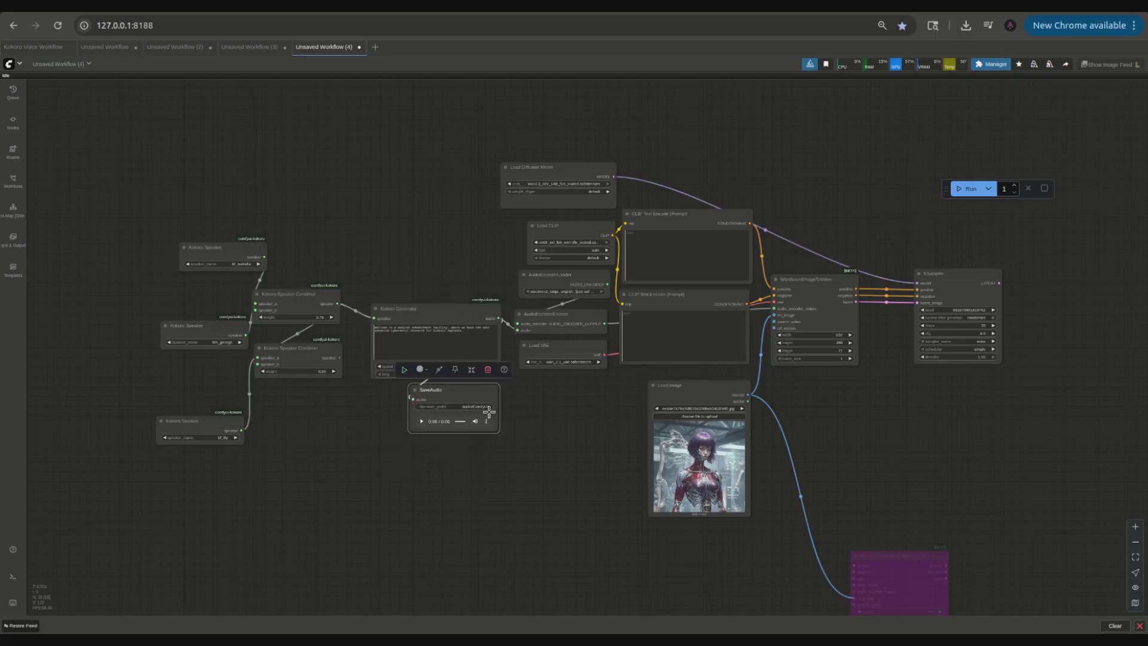
{"action": "left_click_drag", "start_coordinate": [579, 423], "coordinate": [433, 451]}
{"action": "scroll", "coordinate": [694, 420], "scroll_direction": "up", "scroll_amount": 6}
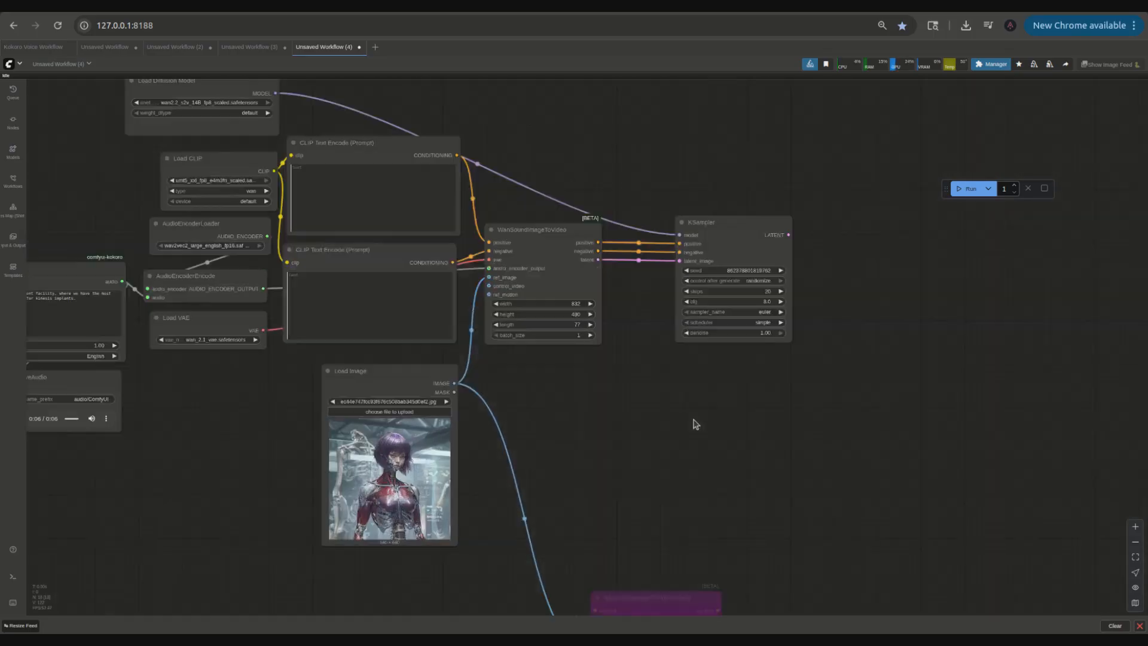
{"action": "left_click_drag", "start_coordinate": [395, 413], "coordinate": [386, 396]}
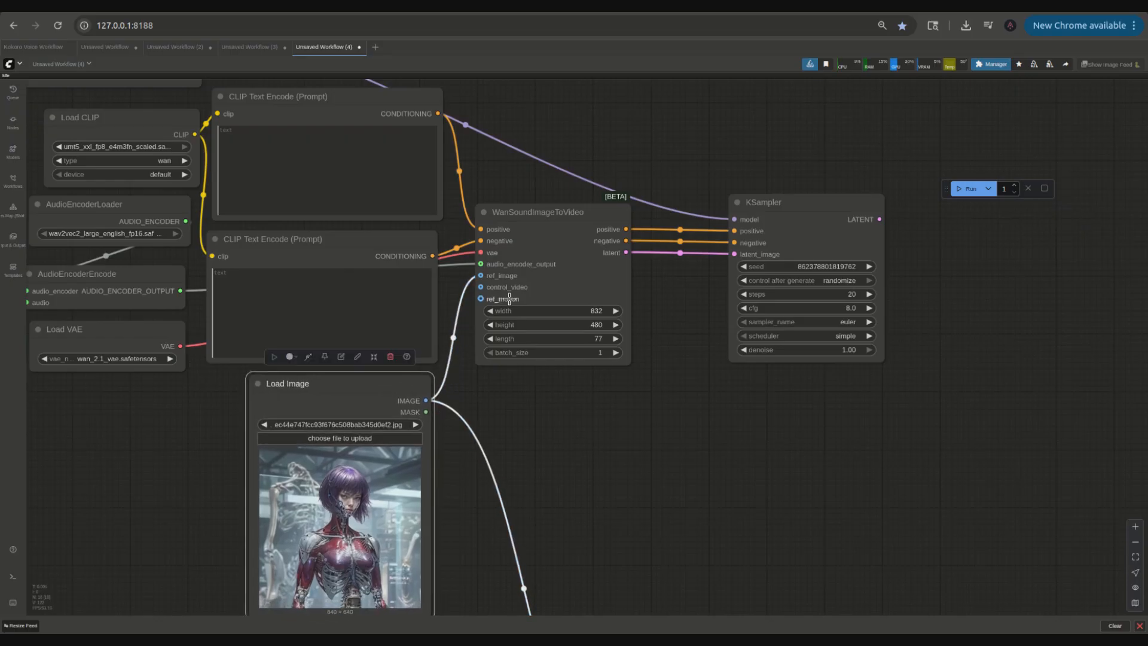
Step: Add a VAE Decode node fed by the KSampler's latent output and connect it to the Load VAE
{"action": "scroll", "coordinate": [521, 459], "scroll_direction": "down", "scroll_amount": 4}
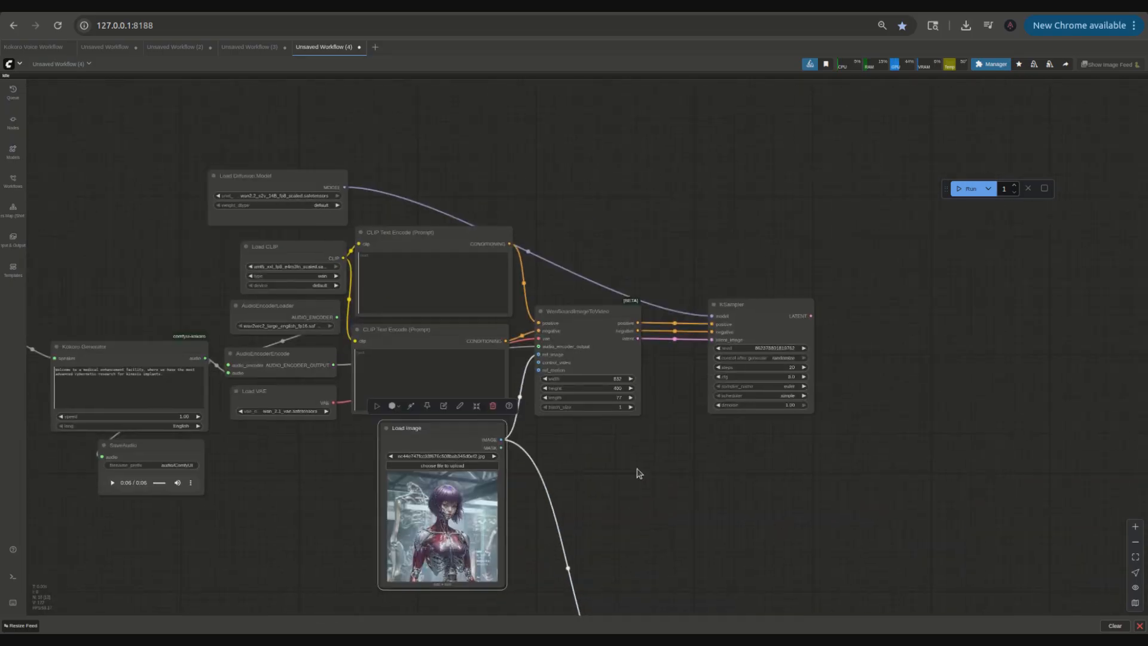
{"action": "scroll", "coordinate": [635, 467], "scroll_direction": "up", "scroll_amount": 5}
{"action": "left_click_drag", "start_coordinate": [905, 222], "coordinate": [973, 239]}
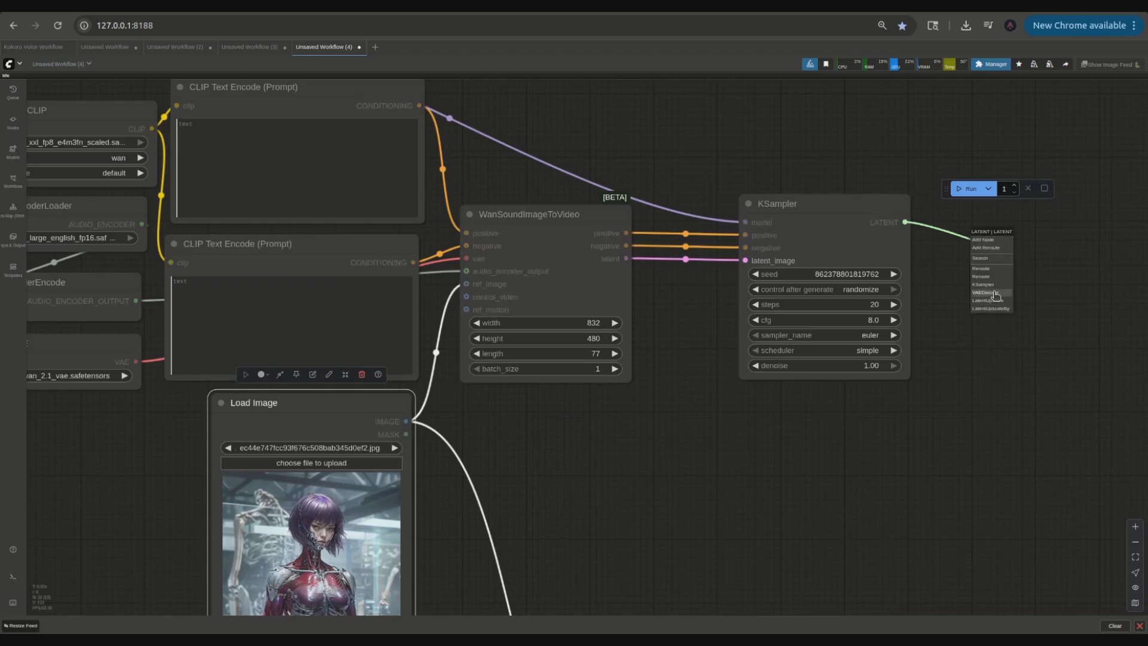
{"action": "left_click", "coordinate": [995, 294]}
{"action": "left_click_drag", "start_coordinate": [982, 262], "coordinate": [138, 359]}
Step: Add a Video Combine node and feed it the decoded images from VAE Decode
{"action": "scroll", "coordinate": [794, 422], "scroll_direction": "right", "scroll_amount": 3}
{"action": "double_click", "coordinate": [855, 423]}
{"action": "type", "text": "video"}
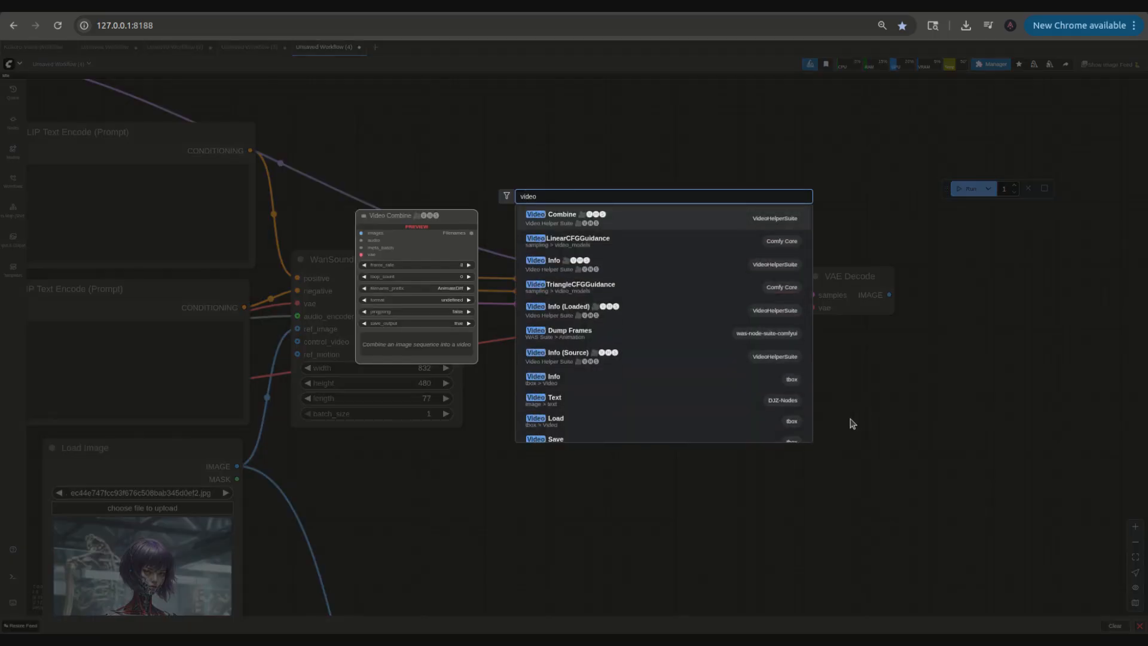
{"action": "key", "text": "Return"}
{"action": "left_click_drag", "start_coordinate": [859, 429], "coordinate": [890, 295]}
Step: Set the Video Combine frame rate to 16 and its format to video/h264-mp4
{"action": "left_click", "coordinate": [959, 479]}
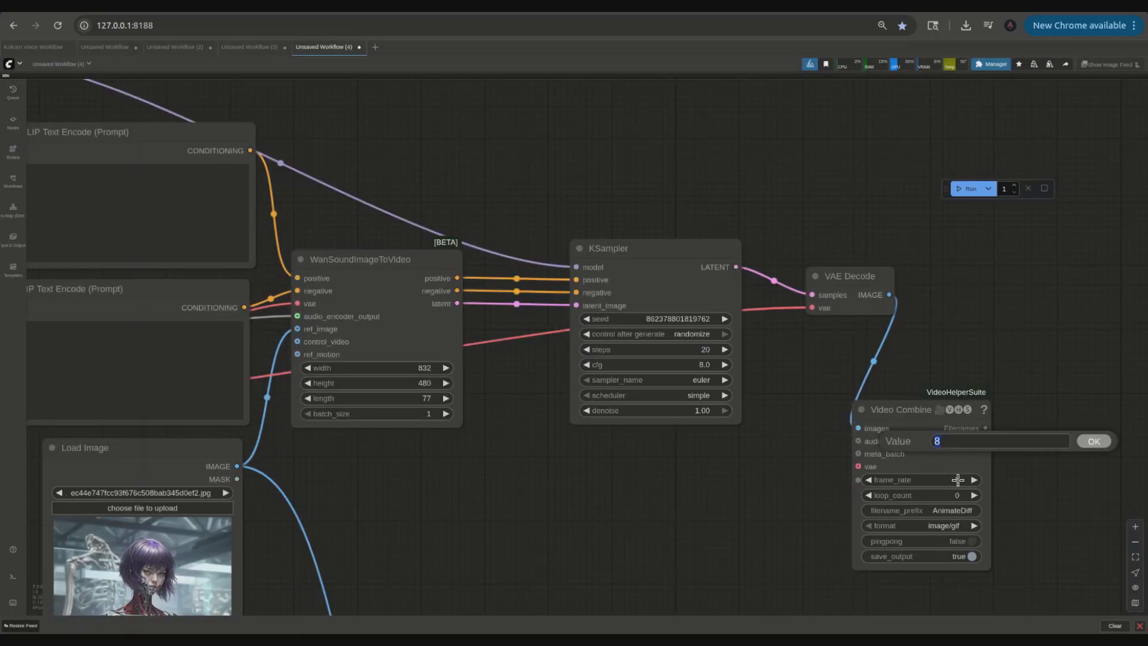
{"action": "key", "text": "Return"}
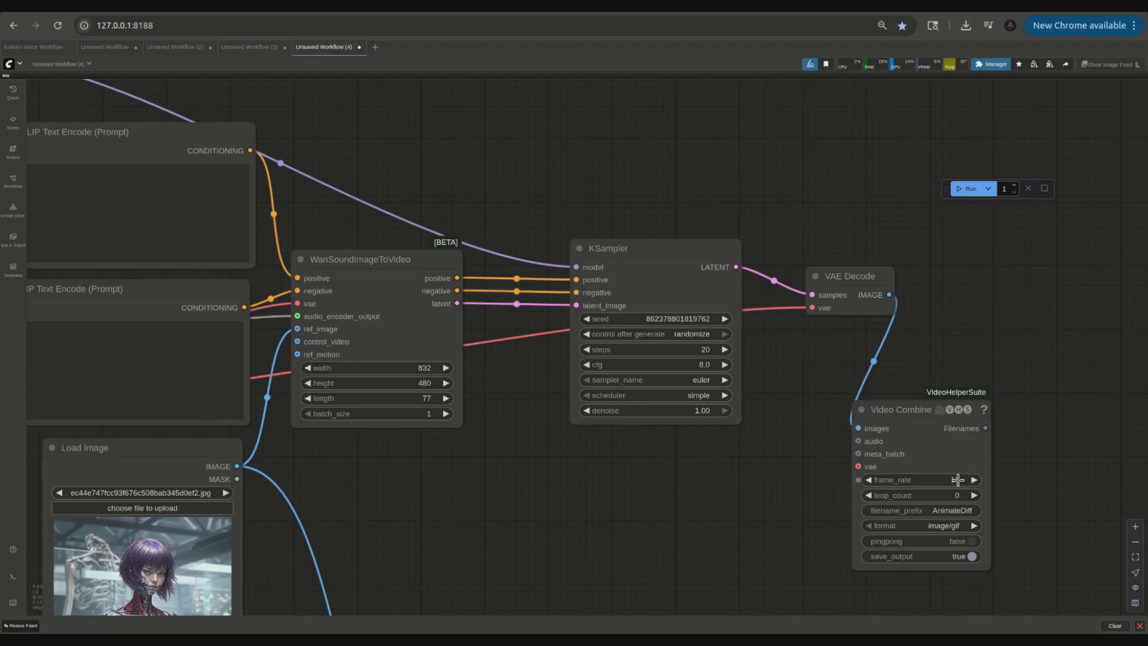
{"action": "left_click", "coordinate": [926, 525]}
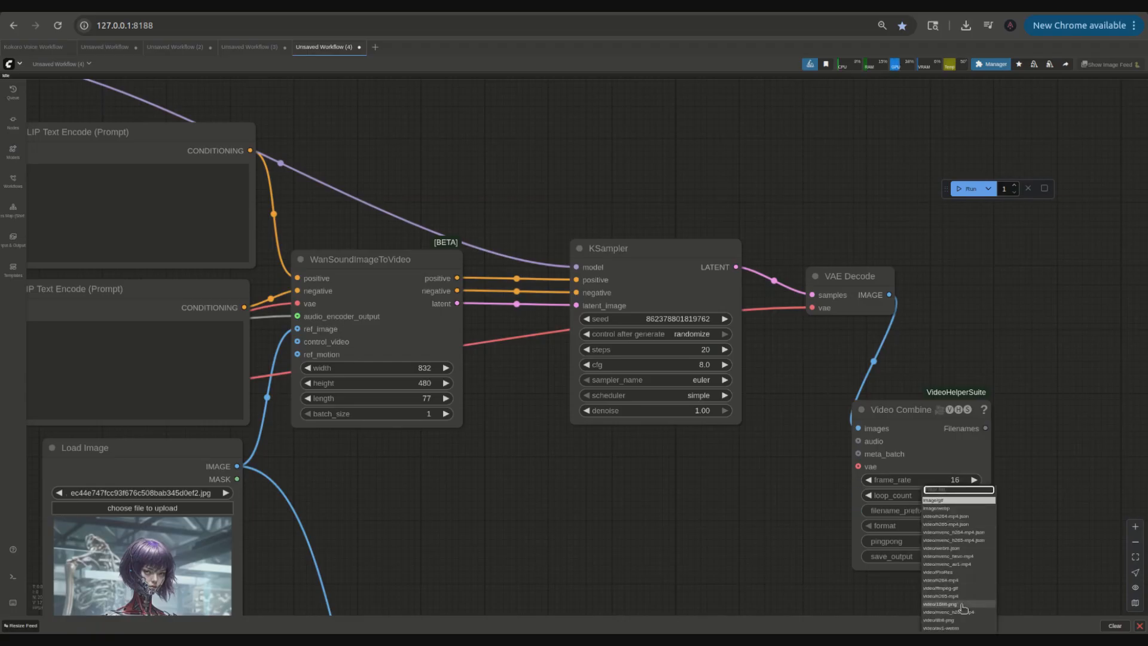
{"action": "left_click", "coordinate": [960, 597]}
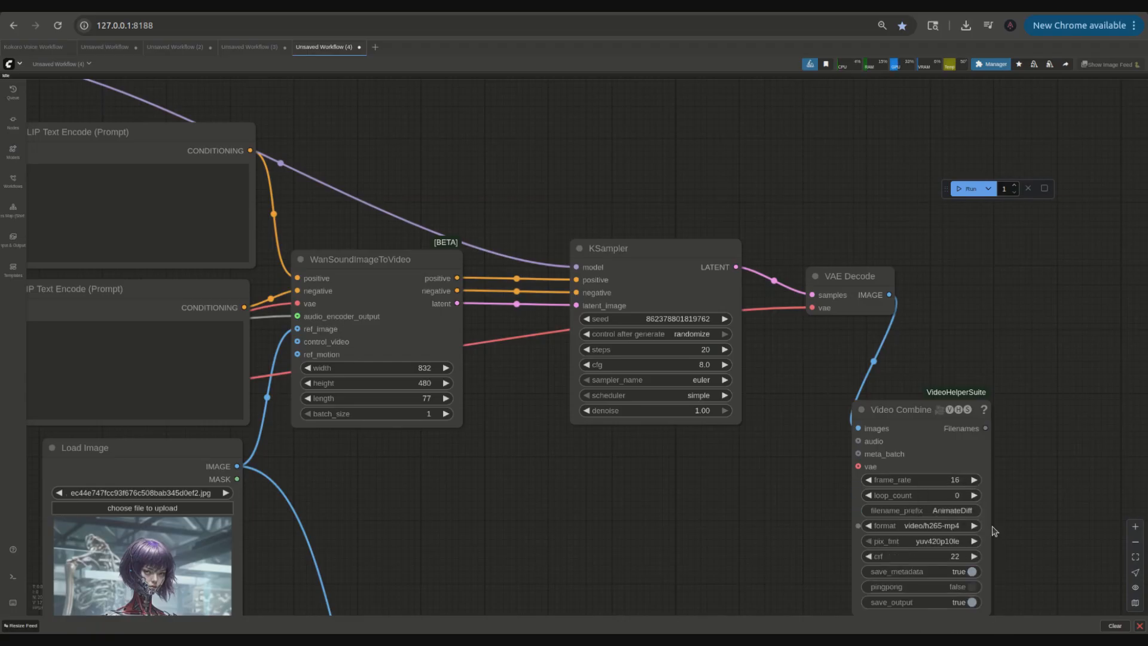
{"action": "left_click", "coordinate": [940, 525]}
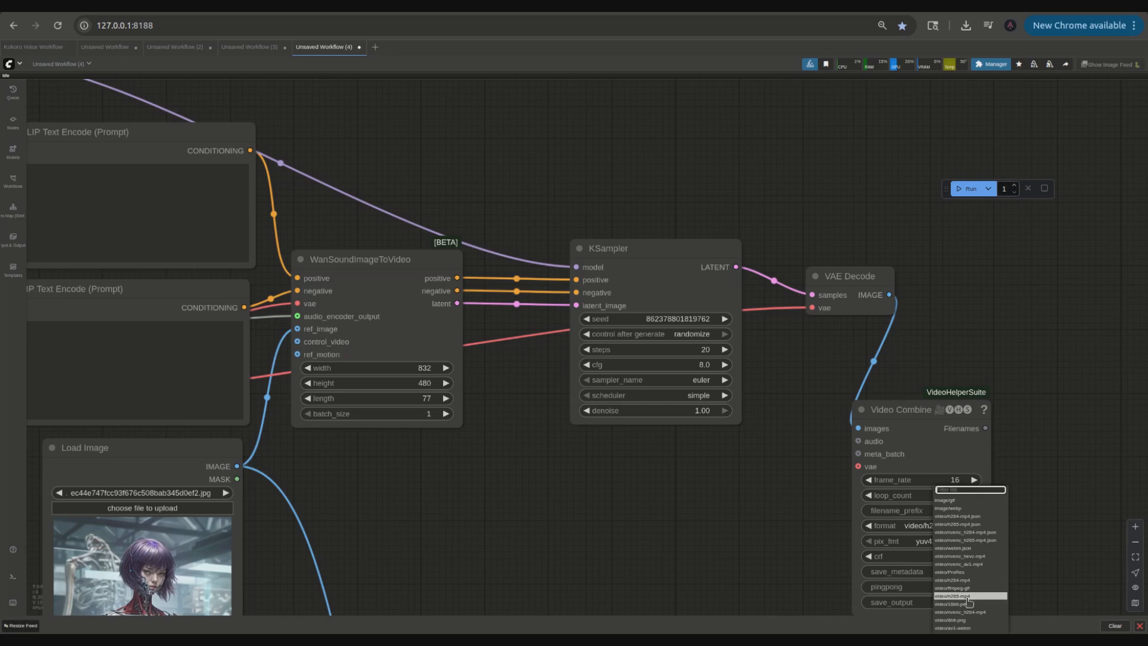
{"action": "left_click", "coordinate": [965, 579]}
Step: Set the KSampler's sampler to ddim
{"action": "left_click_drag", "start_coordinate": [902, 414], "coordinate": [884, 347]}
{"action": "left_click_drag", "start_coordinate": [654, 515], "coordinate": [856, 467]}
{"action": "left_click_drag", "start_coordinate": [888, 395], "coordinate": [747, 437]}
{"action": "left_click", "coordinate": [770, 373]}
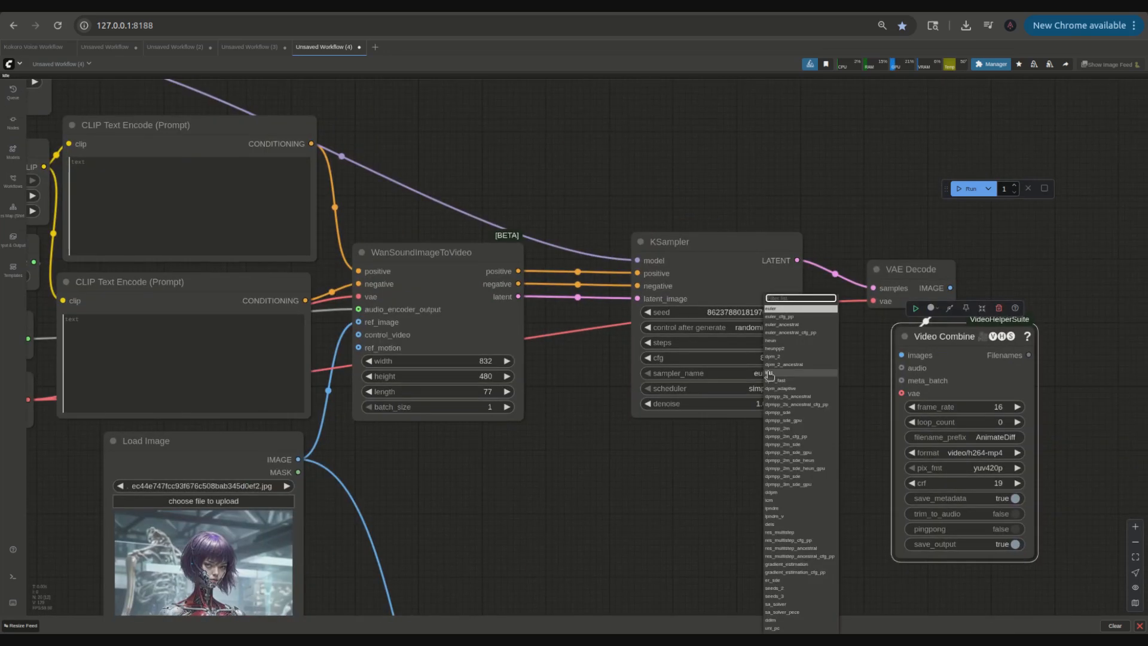
{"action": "key", "text": "Escape"}
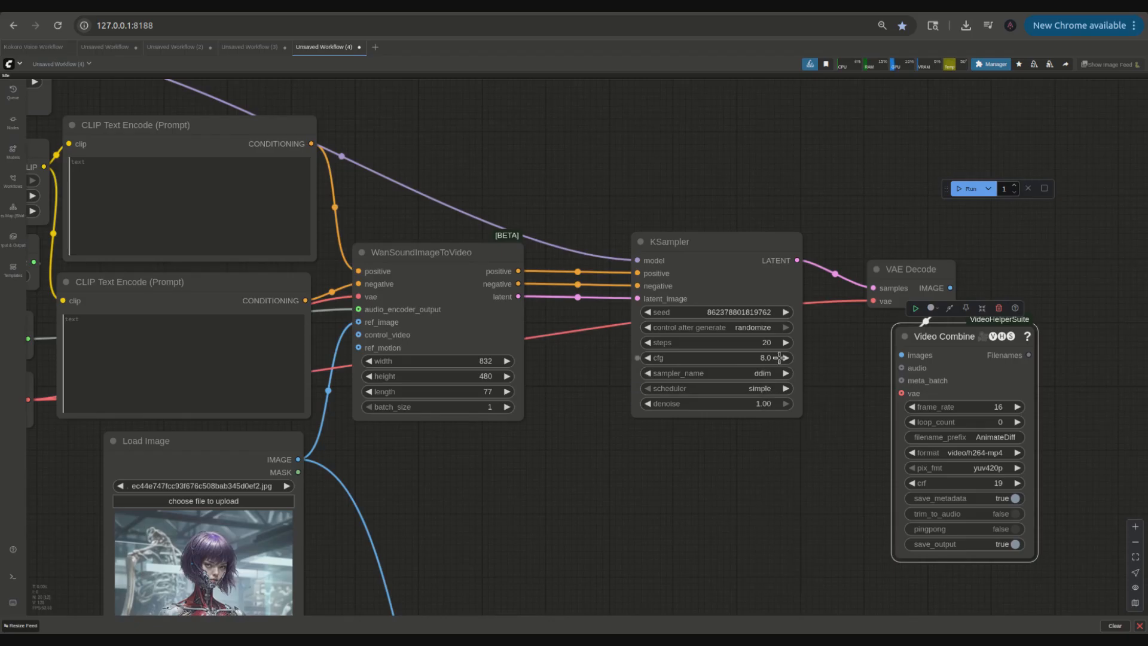
Step: Set the KSampler's cfg to 2.0 and steps to 6
{"action": "left_click", "coordinate": [767, 358]}
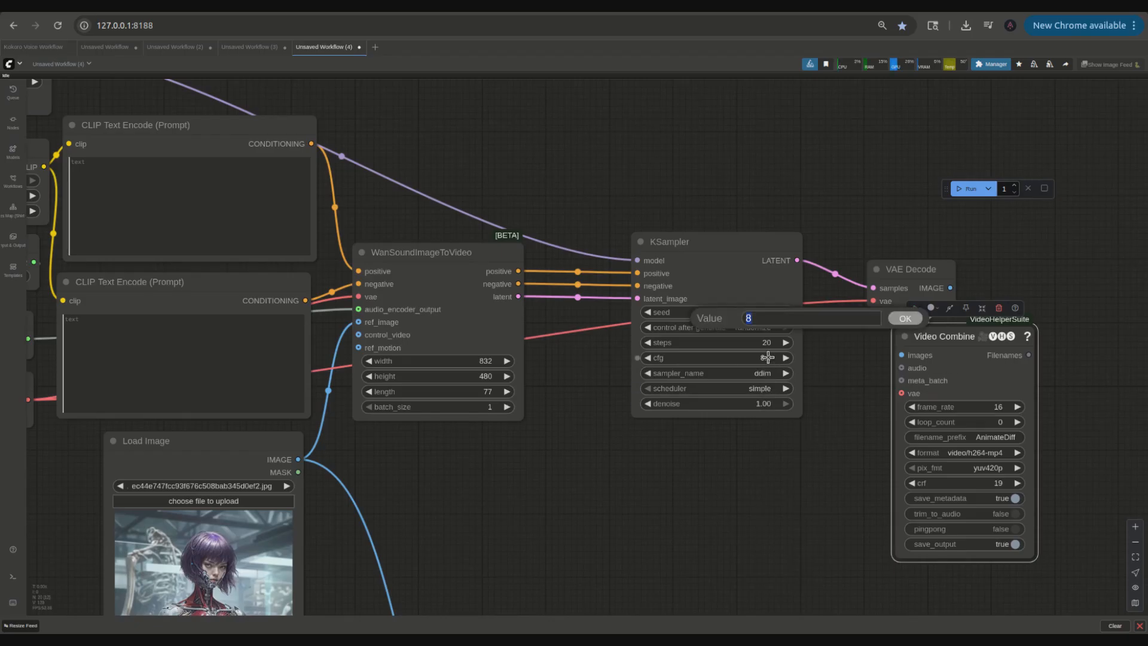
{"action": "type", "text": "2."}
{"action": "key", "text": "Return"}
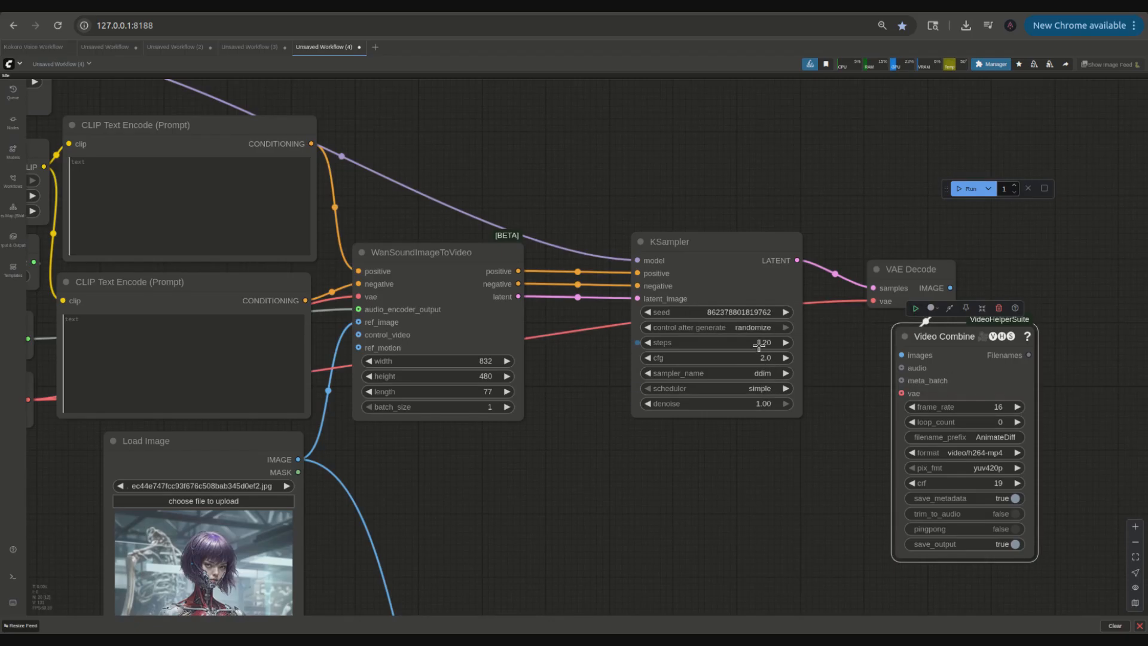
{"action": "left_click", "coordinate": [765, 343]}
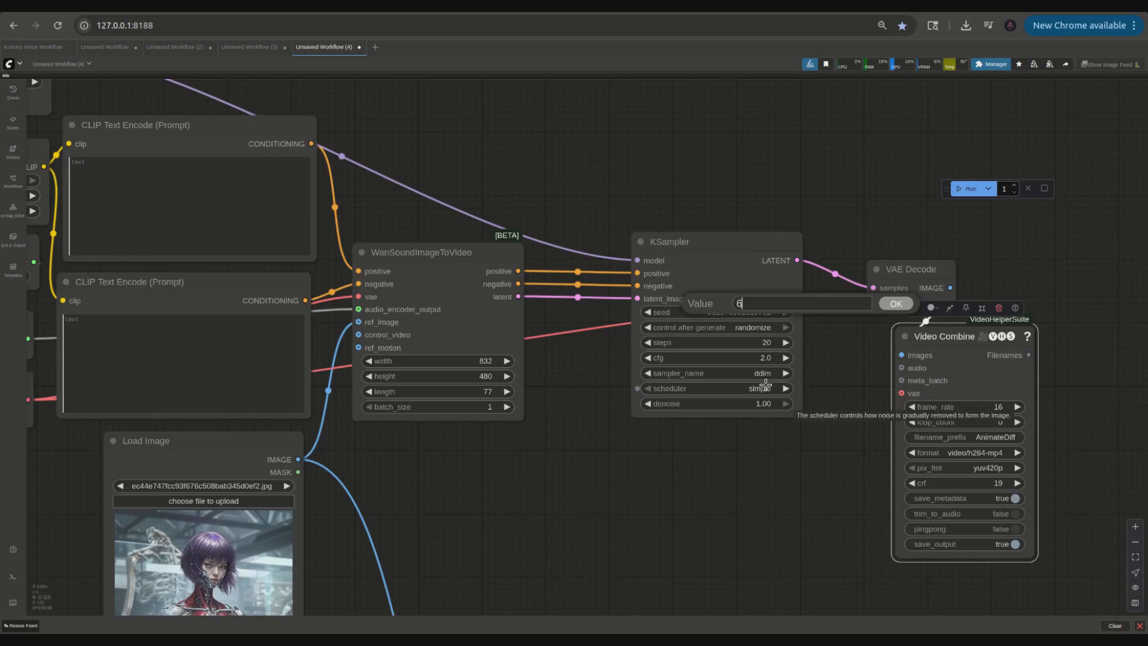
{"action": "type", "text": "6"}
{"action": "key", "text": "Return"}
Step: Add a Resize Image (deprecated) node and connect the loaded reference image to it
{"action": "left_click_drag", "start_coordinate": [584, 485], "coordinate": [789, 505]}
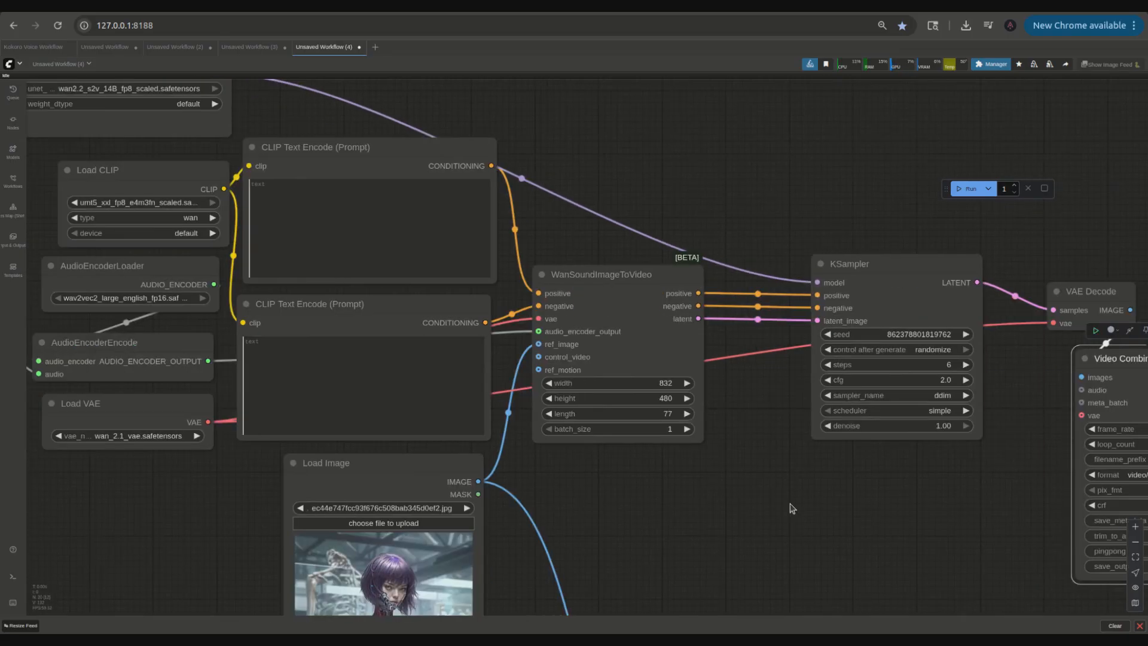
{"action": "scroll", "coordinate": [823, 502], "scroll_direction": "down", "scroll_amount": 3}
{"action": "scroll", "coordinate": [739, 532], "scroll_direction": "up", "scroll_amount": 3}
{"action": "double_click", "coordinate": [765, 497]}
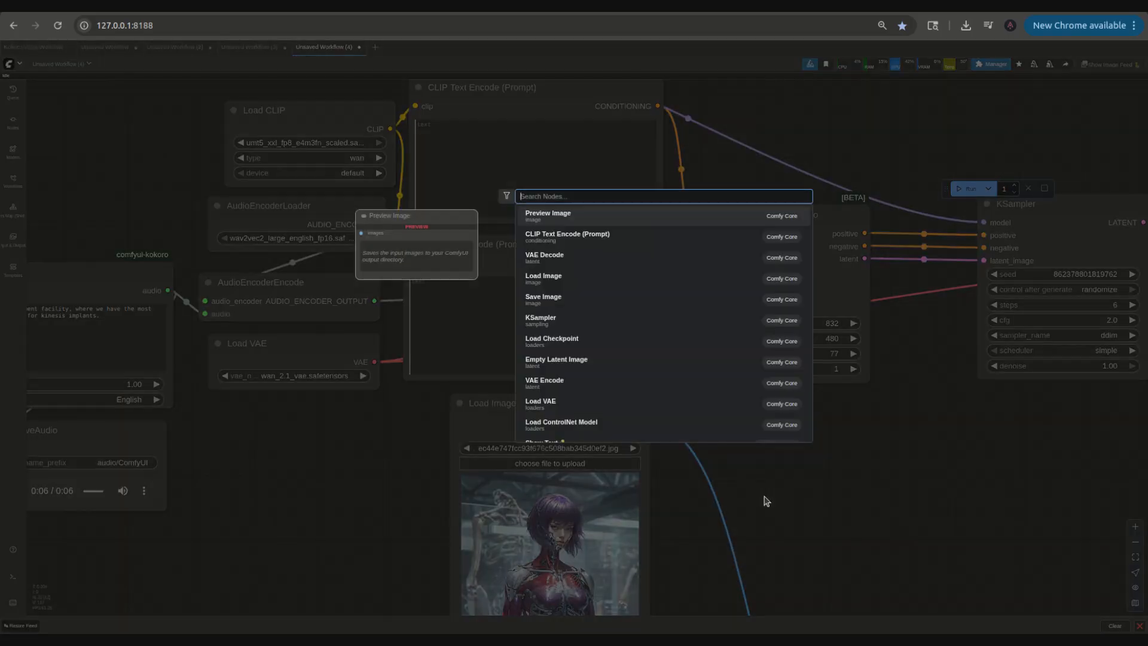
{"action": "type", "text": "res"}
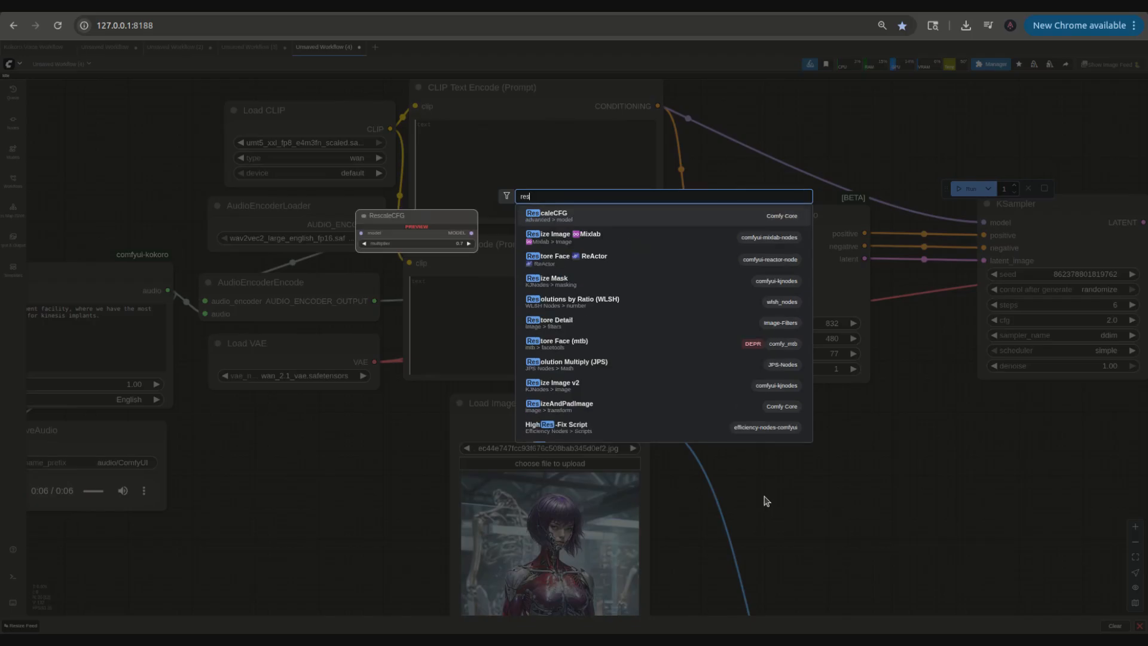
{"action": "type", "text": "ize image"}
{"action": "scroll", "coordinate": [749, 419], "scroll_direction": "down", "scroll_amount": 1}
{"action": "scroll", "coordinate": [670, 341], "scroll_direction": "down", "scroll_amount": 5}
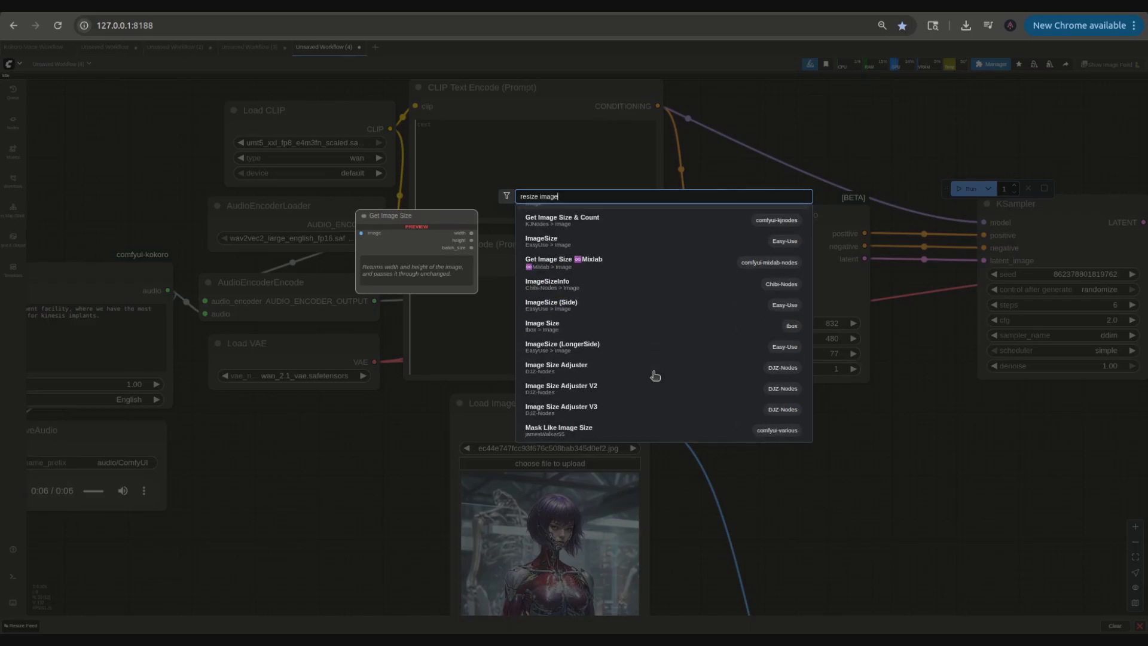
{"action": "scroll", "coordinate": [656, 375], "scroll_direction": "up", "scroll_amount": 5}
{"action": "left_click", "coordinate": [563, 381]}
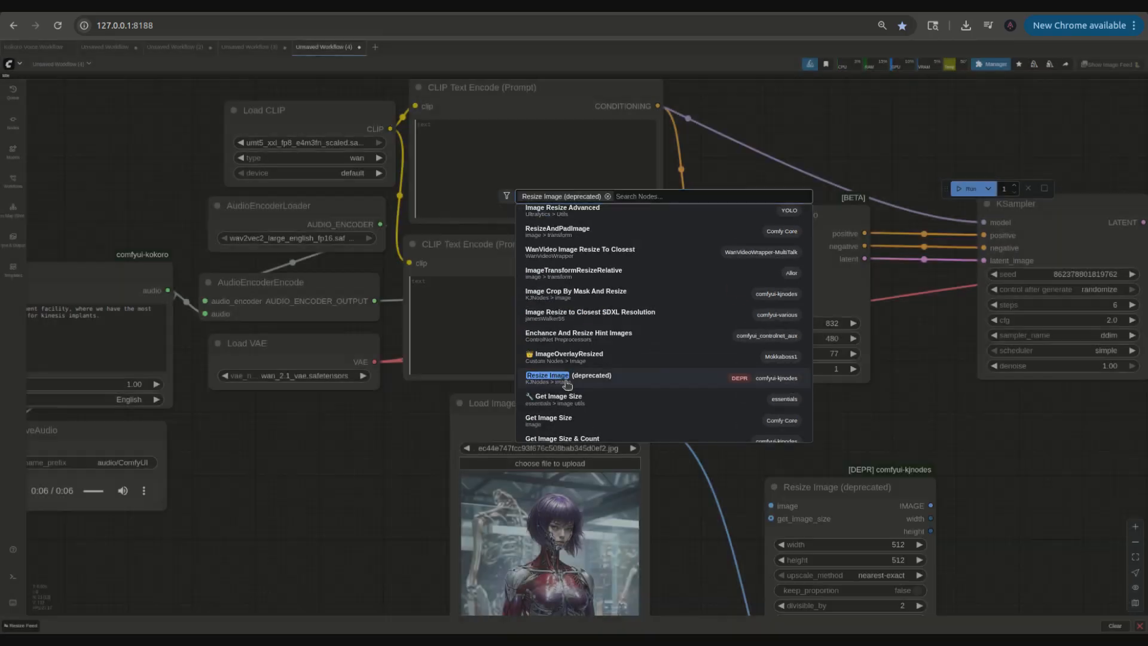
{"action": "left_click_drag", "start_coordinate": [644, 422], "coordinate": [771, 506]}
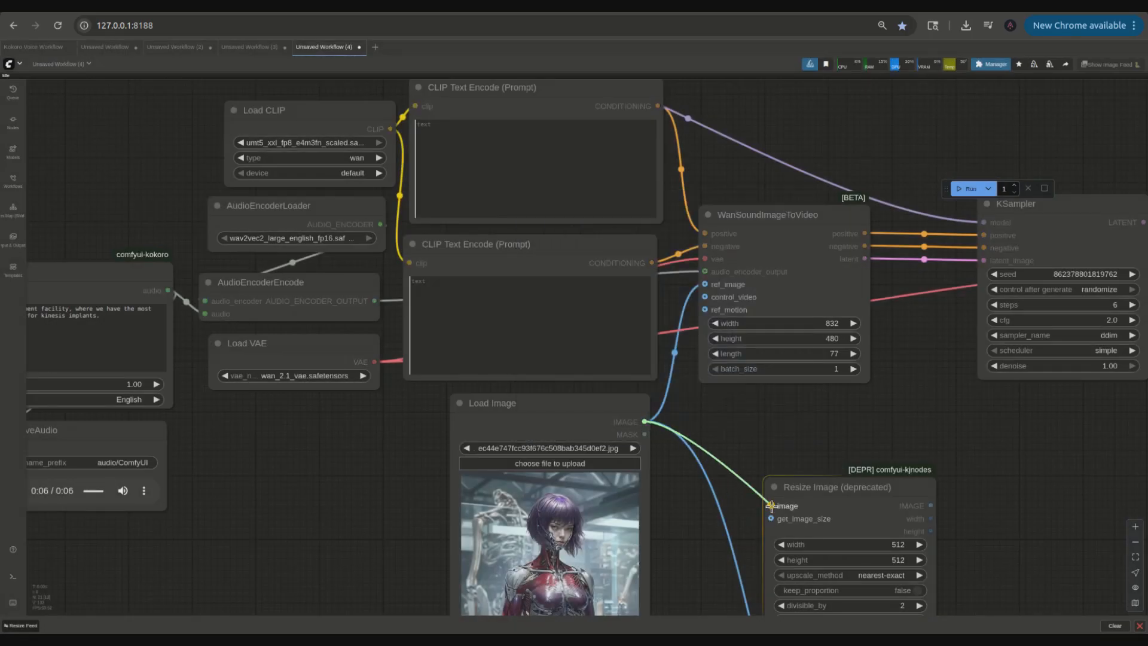
Step: Wire the resized image, width and height into WanSoundImageToVideo's ref_image, width and height inputs
{"action": "left_click_drag", "start_coordinate": [644, 422], "coordinate": [804, 509]}
{"action": "left_click_drag", "start_coordinate": [849, 471], "coordinate": [683, 468]}
{"action": "left_click_drag", "start_coordinate": [758, 482], "coordinate": [625, 292]}
{"action": "left_click_drag", "start_coordinate": [714, 232], "coordinate": [852, 237]}
{"action": "left_click_drag", "start_coordinate": [757, 493], "coordinate": [763, 335]}
{"action": "left_click_drag", "start_coordinate": [762, 506], "coordinate": [763, 350]}
{"action": "left_click_drag", "start_coordinate": [686, 458], "coordinate": [673, 479]}
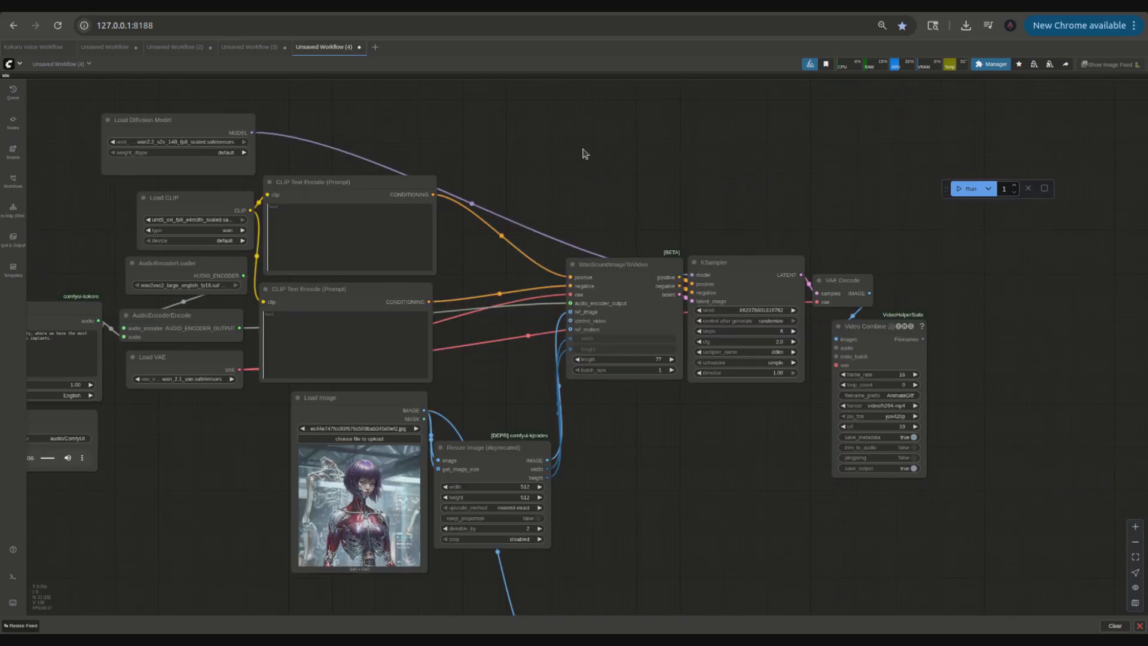
Step: Add a LoraLoaderModelOnly node with the Wan2.1 lightx2v I2V 14B 480p LoRA, fed by the diffusion model
{"action": "double_click", "coordinate": [484, 140]}
{"action": "type", "text": "load"}
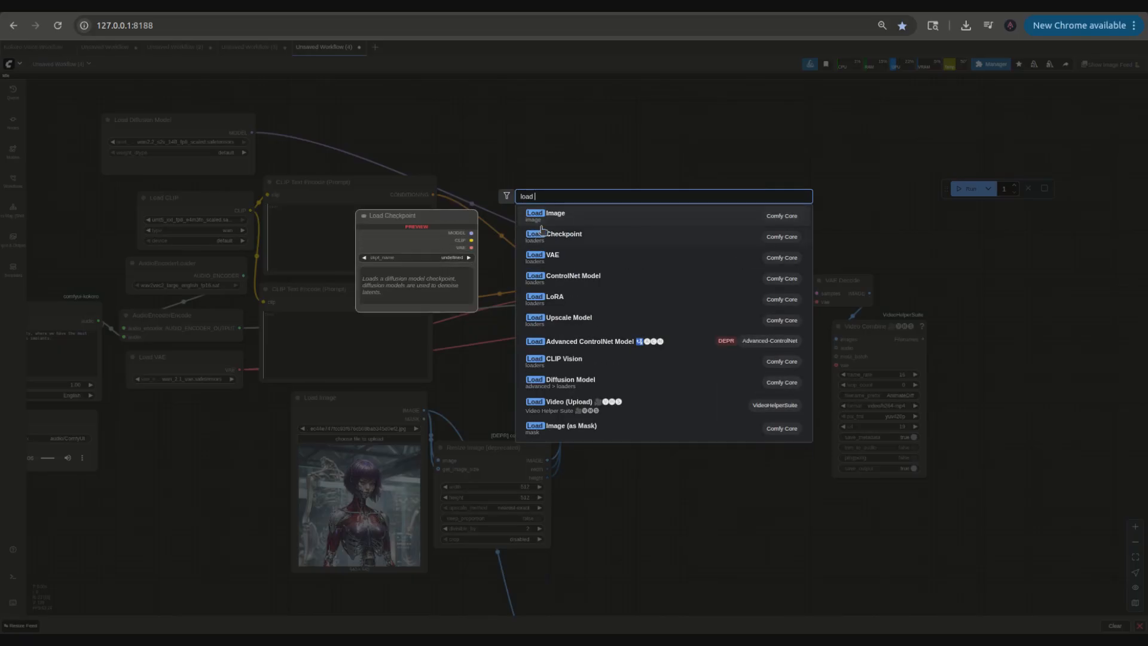
{"action": "type", "text": "lo"}
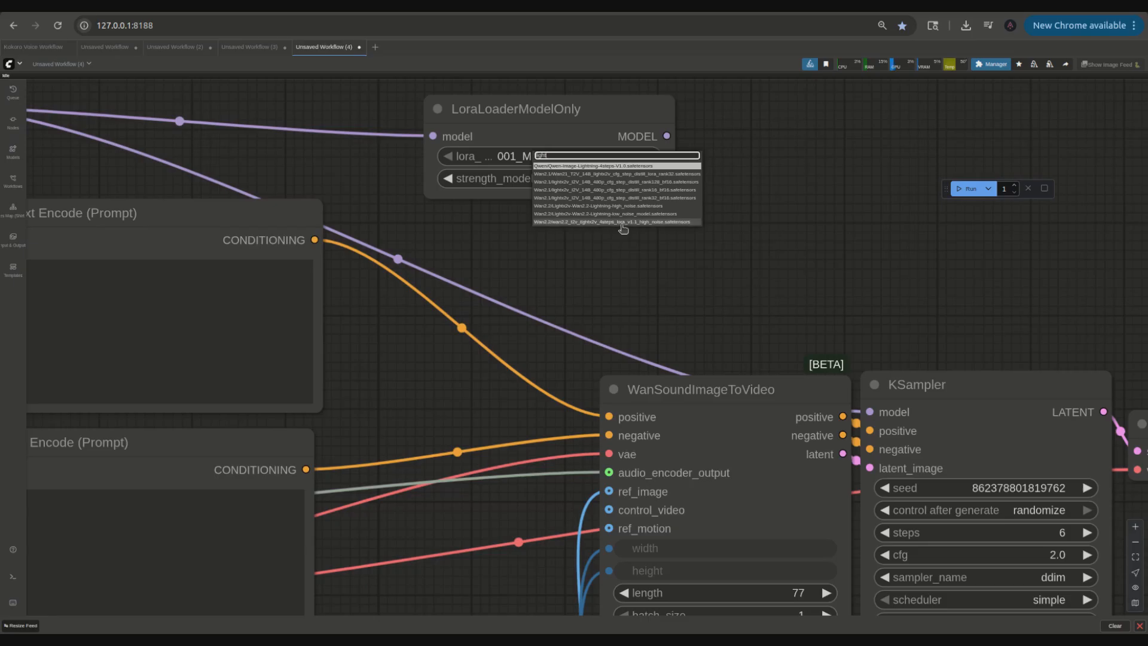
{"action": "left_click", "coordinate": [682, 194]}
{"action": "left_click_drag", "start_coordinate": [565, 129], "coordinate": [456, 149]}
Step: Set the LoRA's strength_model to 0.75
{"action": "left_click", "coordinate": [504, 199]}
{"action": "type", "text": "."}
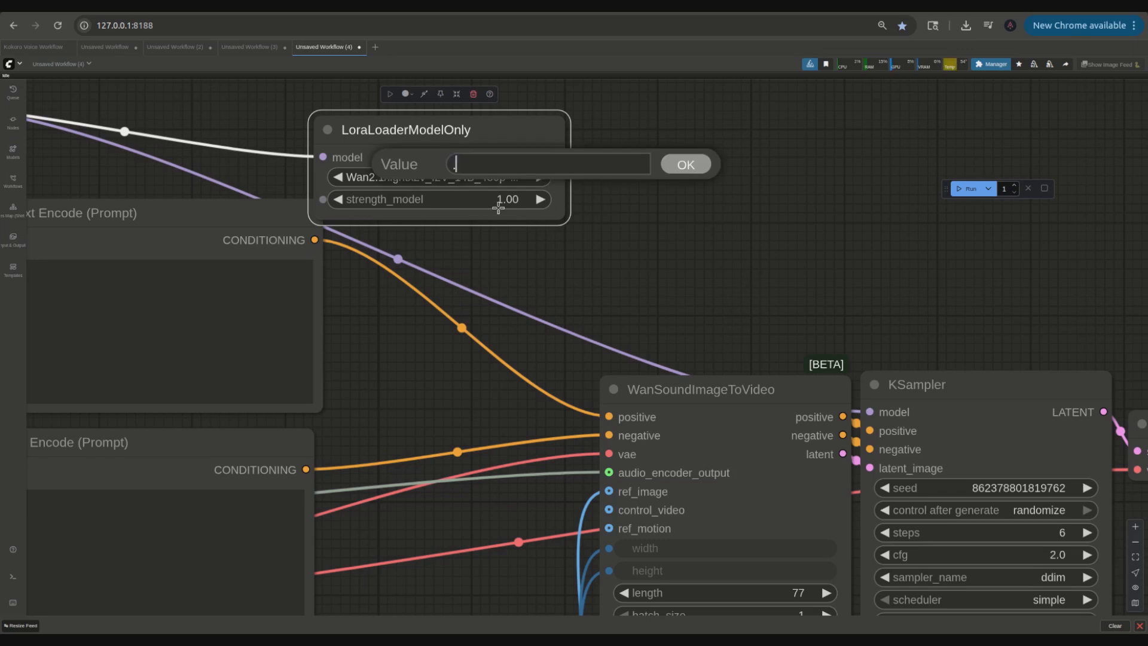
{"action": "type", "text": "8"}
{"action": "key", "text": "Return"}
{"action": "left_click_drag", "start_coordinate": [486, 138], "coordinate": [527, 136]}
{"action": "left_click_drag", "start_coordinate": [702, 199], "coordinate": [612, 141]}
{"action": "scroll", "coordinate": [688, 218], "scroll_direction": "down", "scroll_amount": 3}
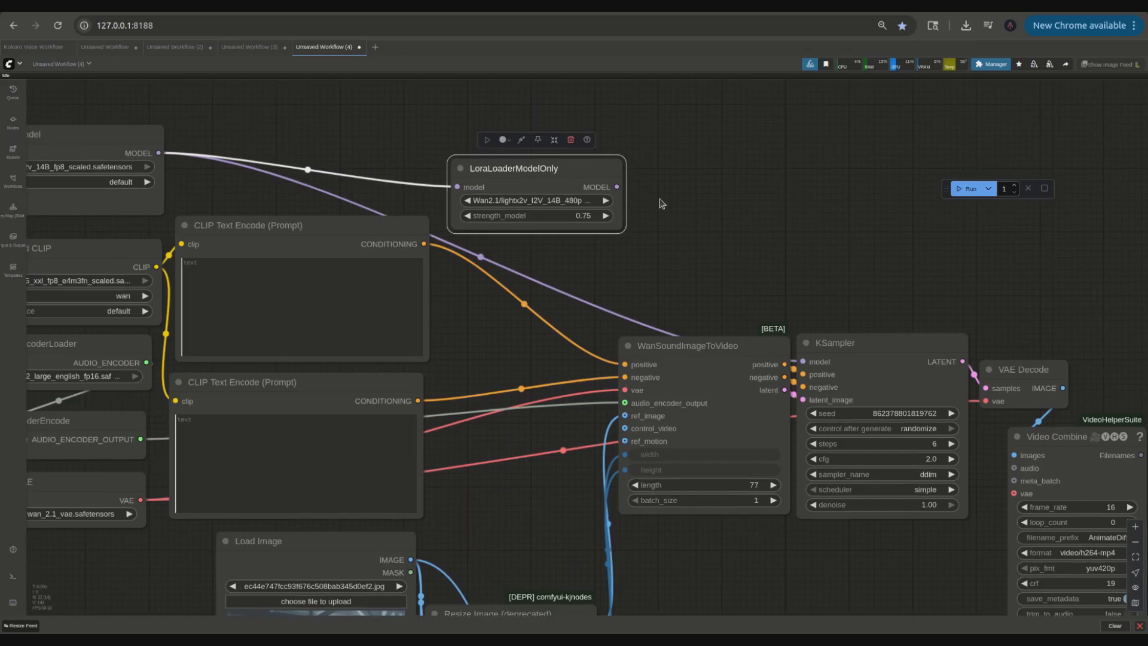
Step: Add a ModelSamplingSD3 node after the LoRA loader and set its shift to 7
{"action": "double_click", "coordinate": [655, 189]}
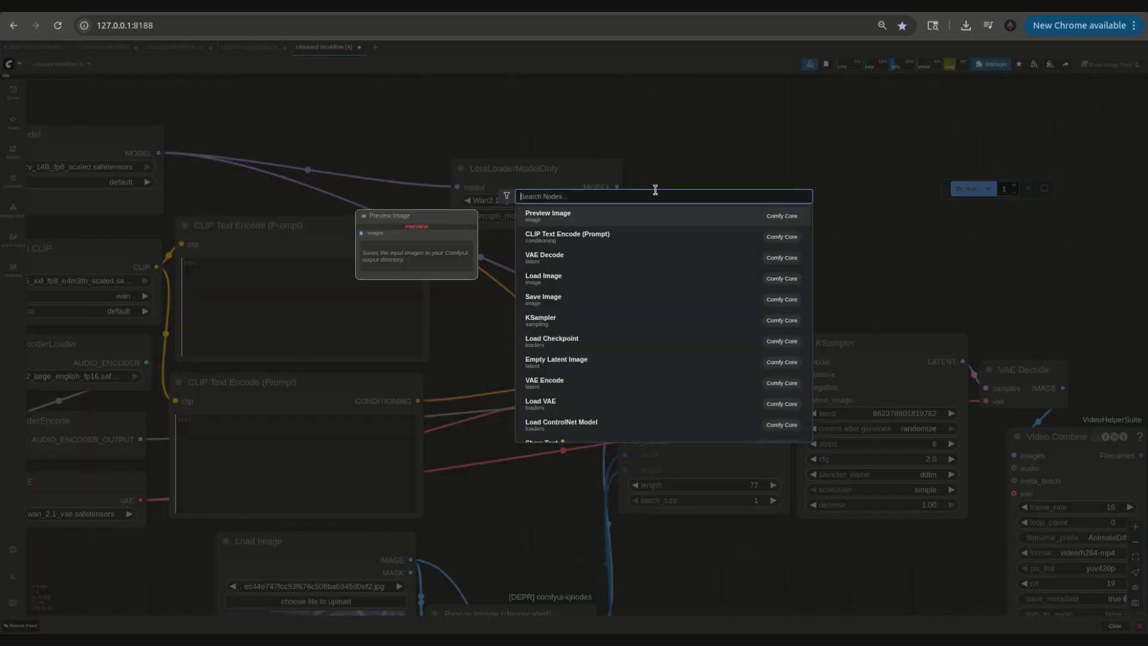
{"action": "type", "text": "model"}
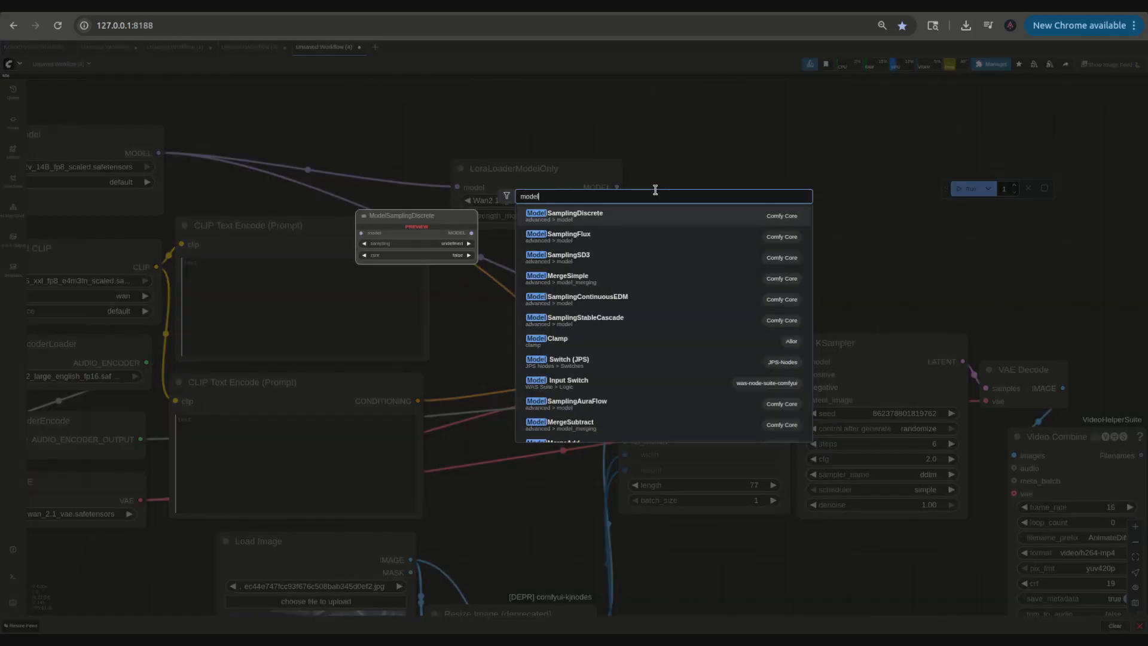
{"action": "left_click", "coordinate": [589, 258]}
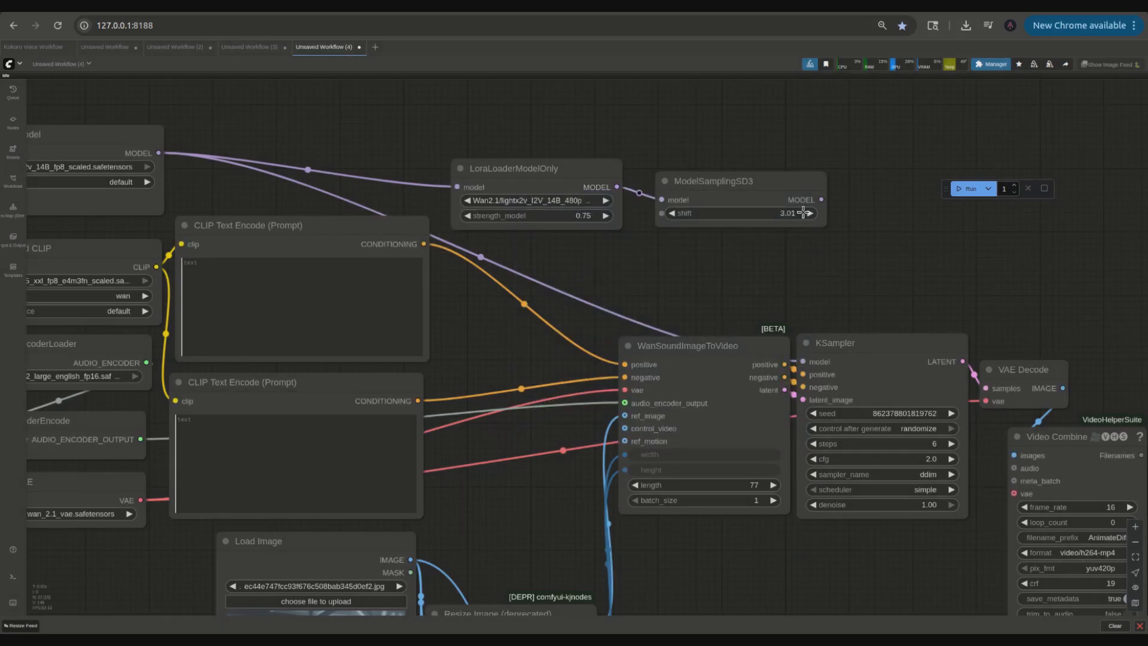
{"action": "left_click", "coordinate": [776, 214]}
{"action": "type", "text": "7"}
{"action": "key", "text": "Return"}
Step: Connect ModelSamplingSD3's MODEL output to the KSampler's model input and reposition the model nodes
{"action": "left_click_drag", "start_coordinate": [821, 200], "coordinate": [804, 362]}
{"action": "left_click_drag", "start_coordinate": [726, 182], "coordinate": [714, 183]}
{"action": "left_click_drag", "start_coordinate": [527, 170], "coordinate": [222, 126]}
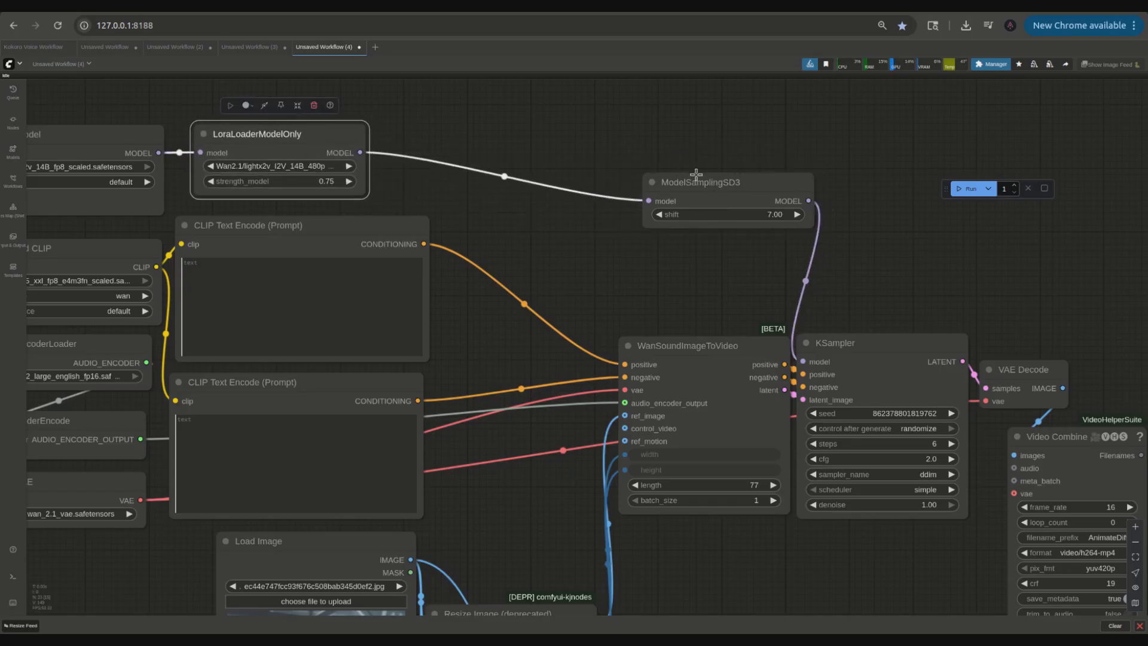
{"action": "left_click_drag", "start_coordinate": [697, 176], "coordinate": [436, 136]}
Step: Rearrange the WanSoundImageToVideo, Resize Image and KSampler nodes into a compact layout
{"action": "scroll", "coordinate": [544, 277], "scroll_direction": "down", "scroll_amount": 6}
{"action": "left_click_drag", "start_coordinate": [543, 323], "coordinate": [581, 194]}
{"action": "left_click_drag", "start_coordinate": [651, 189], "coordinate": [564, 132]}
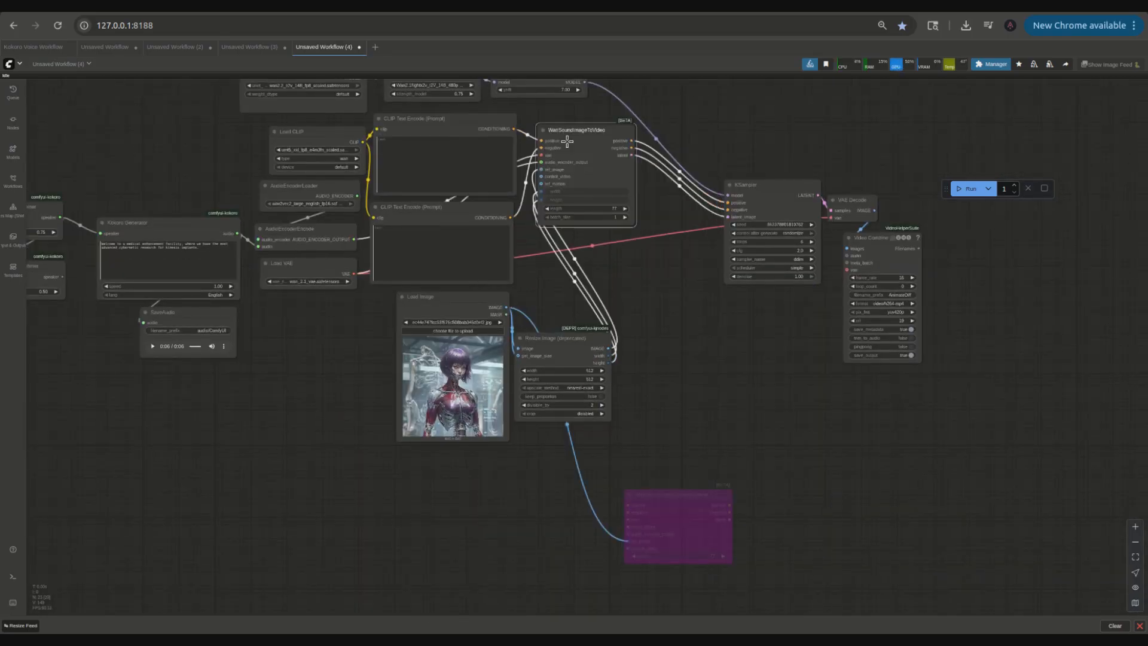
{"action": "left_click_drag", "start_coordinate": [601, 346], "coordinate": [618, 249]}
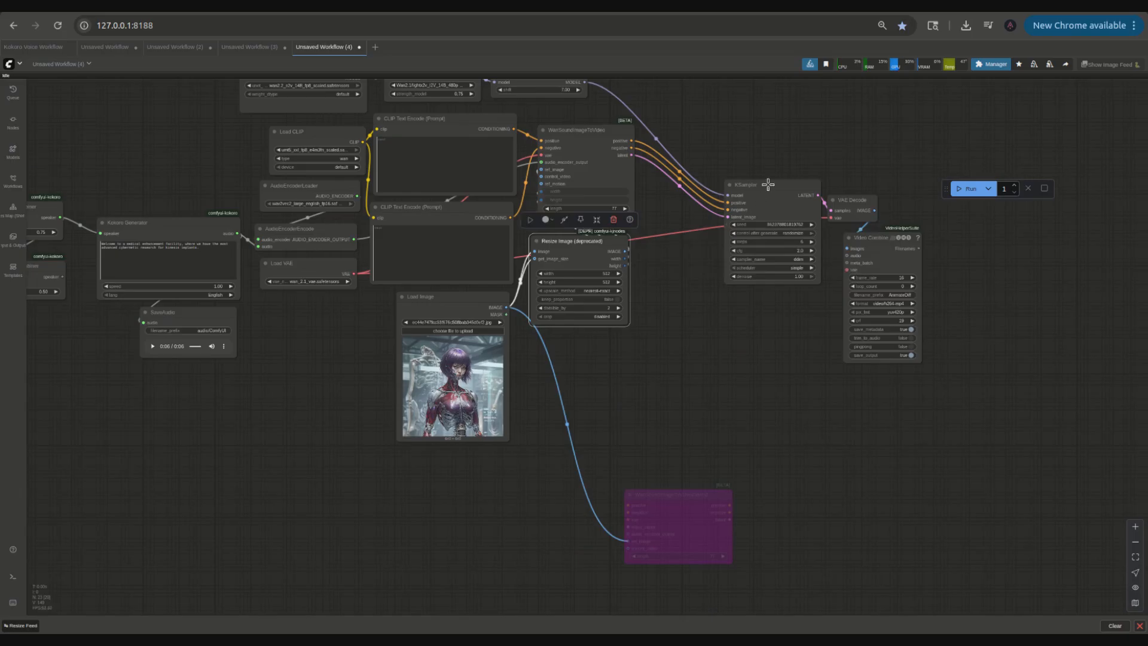
{"action": "left_click_drag", "start_coordinate": [769, 185], "coordinate": [701, 131]}
{"action": "scroll", "coordinate": [538, 447], "scroll_direction": "up", "scroll_amount": 5}
{"action": "left_click_drag", "start_coordinate": [538, 446], "coordinate": [509, 503]}
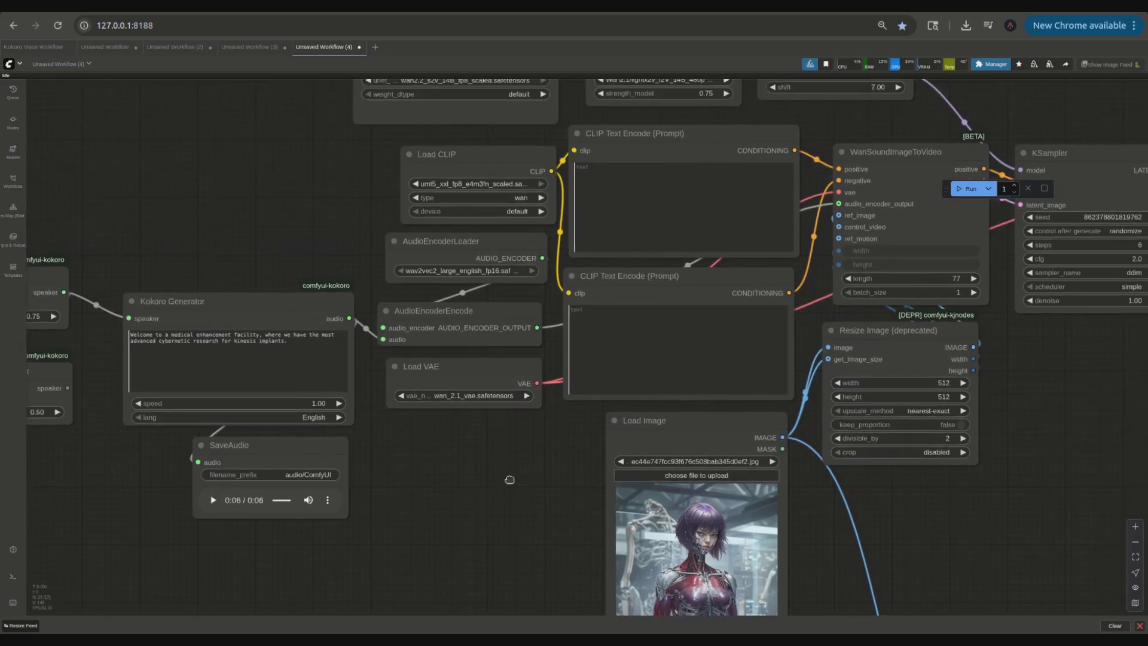
{"action": "scroll", "coordinate": [511, 483], "scroll_direction": "down", "scroll_amount": 4}
{"action": "scroll", "coordinate": [509, 480], "scroll_direction": "down", "scroll_amount": 1}
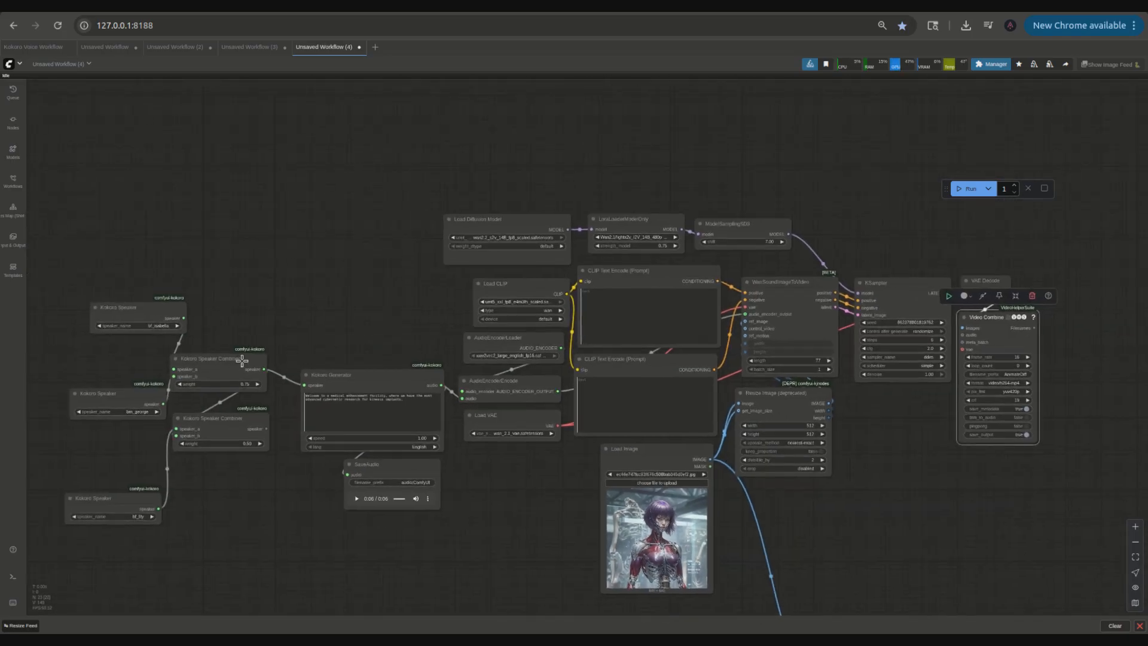
Step: Move the Kokoro Speaker, Speaker Combiner, Generator and SaveAudio nodes closer to the rest of the workflow
{"action": "left_click_drag", "start_coordinate": [243, 360], "coordinate": [340, 260]}
{"action": "left_click_drag", "start_coordinate": [215, 418], "coordinate": [388, 320]}
{"action": "left_click_drag", "start_coordinate": [342, 277], "coordinate": [419, 282]}
{"action": "left_click_drag", "start_coordinate": [155, 304], "coordinate": [290, 247]}
{"action": "left_click_drag", "start_coordinate": [127, 393], "coordinate": [273, 293]}
{"action": "left_click_drag", "start_coordinate": [149, 492], "coordinate": [297, 326]}
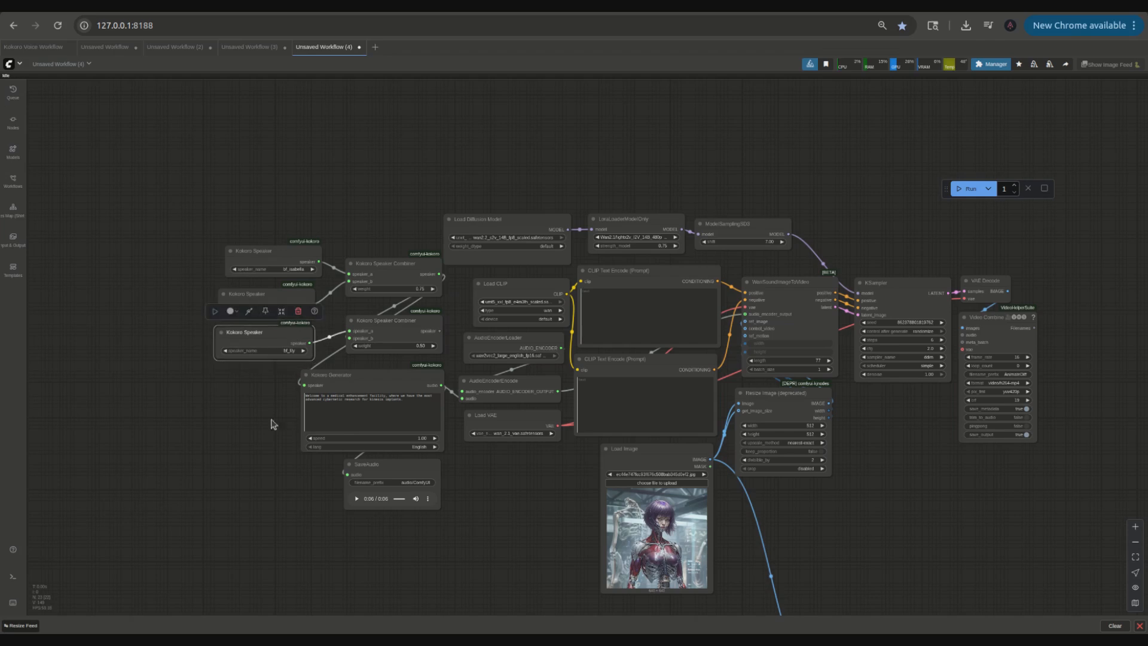
{"action": "left_click_drag", "start_coordinate": [498, 573], "coordinate": [363, 559]}
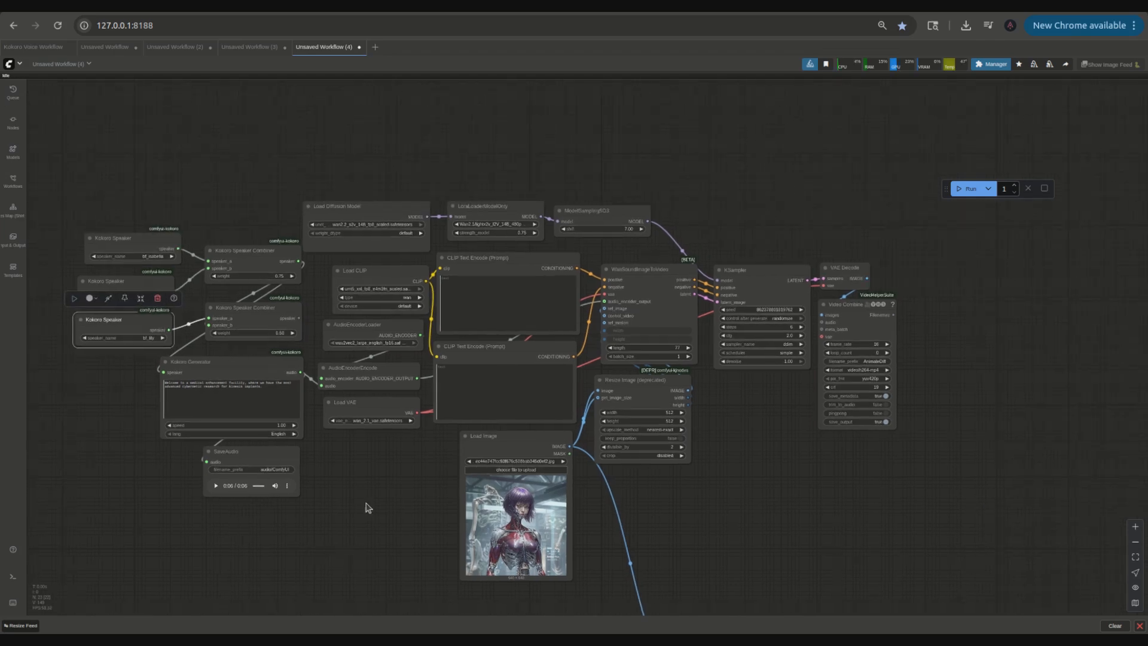
Step: Enter the positive prompt "A female cyborg woman is talking to us in a medical facility. There are scientists wearing white lab coats walking behind her."
{"action": "scroll", "coordinate": [371, 456], "scroll_direction": "up", "scroll_amount": 5}
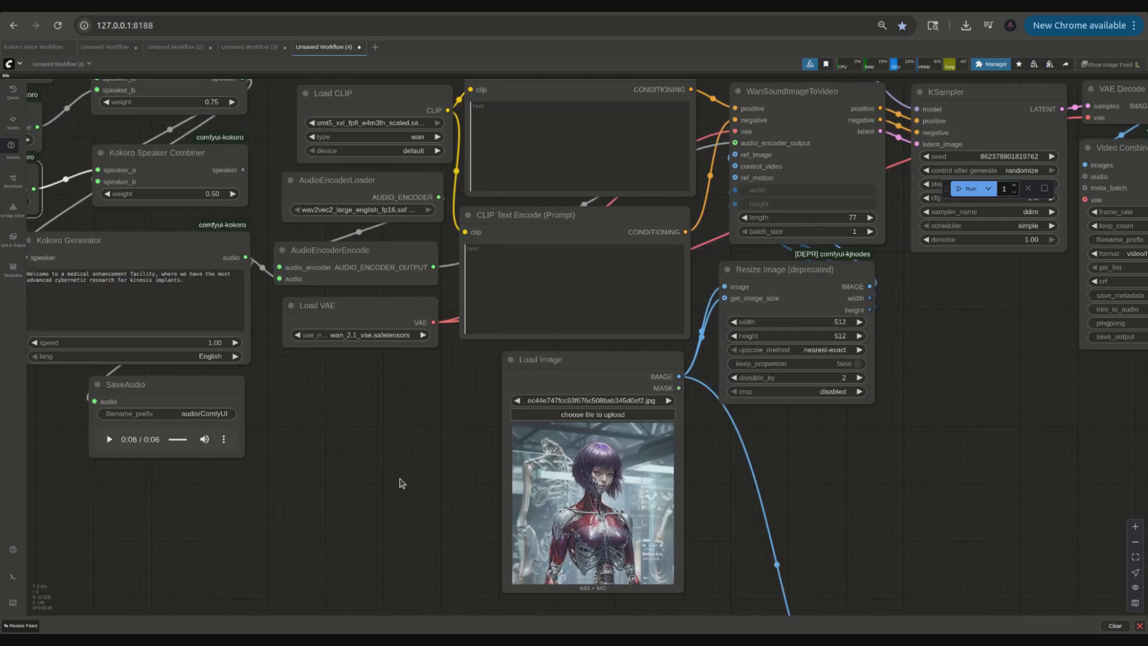
{"action": "left_click_drag", "start_coordinate": [402, 483], "coordinate": [380, 594]}
{"action": "left_click", "coordinate": [509, 256]}
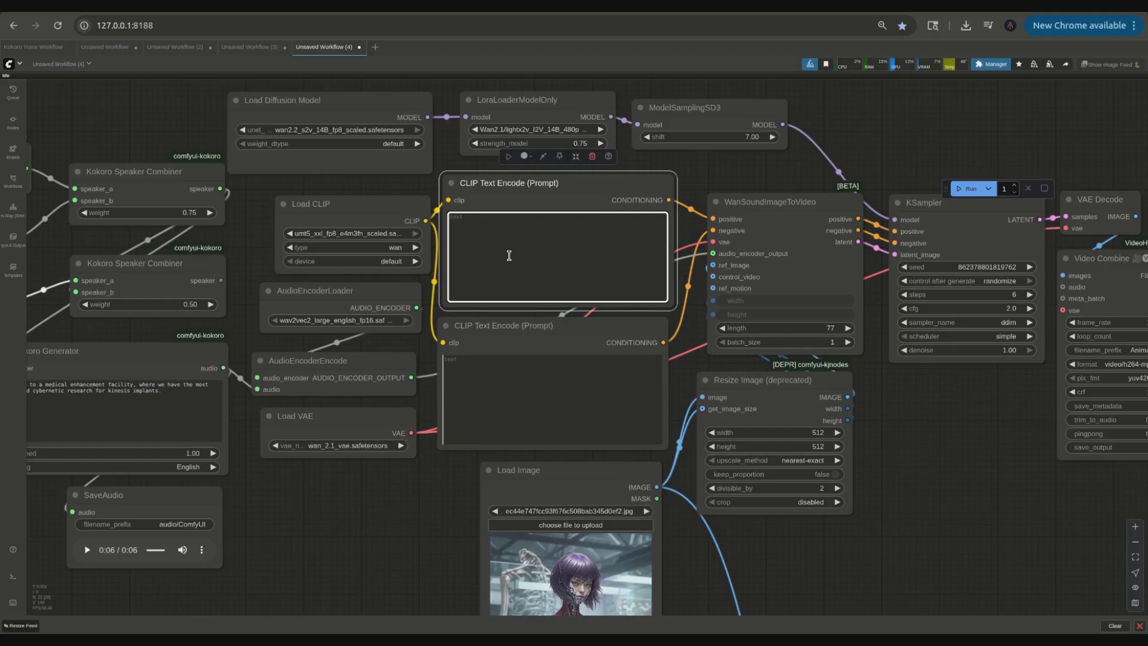
{"action": "type", "text": "A"}
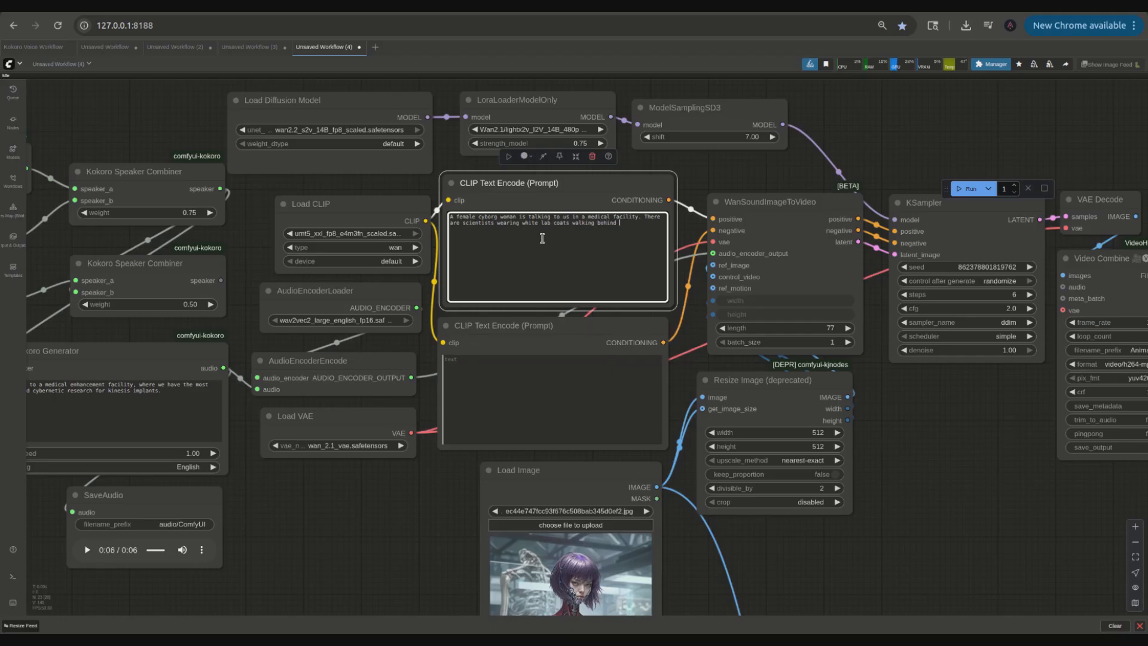
Step: Enter the negative prompt "blurred images, blurry motion."
{"action": "left_click", "coordinate": [908, 472]}
{"action": "left_click_drag", "start_coordinate": [925, 507], "coordinate": [819, 449]}
{"action": "scroll", "coordinate": [818, 449], "scroll_direction": "down", "scroll_amount": 1}
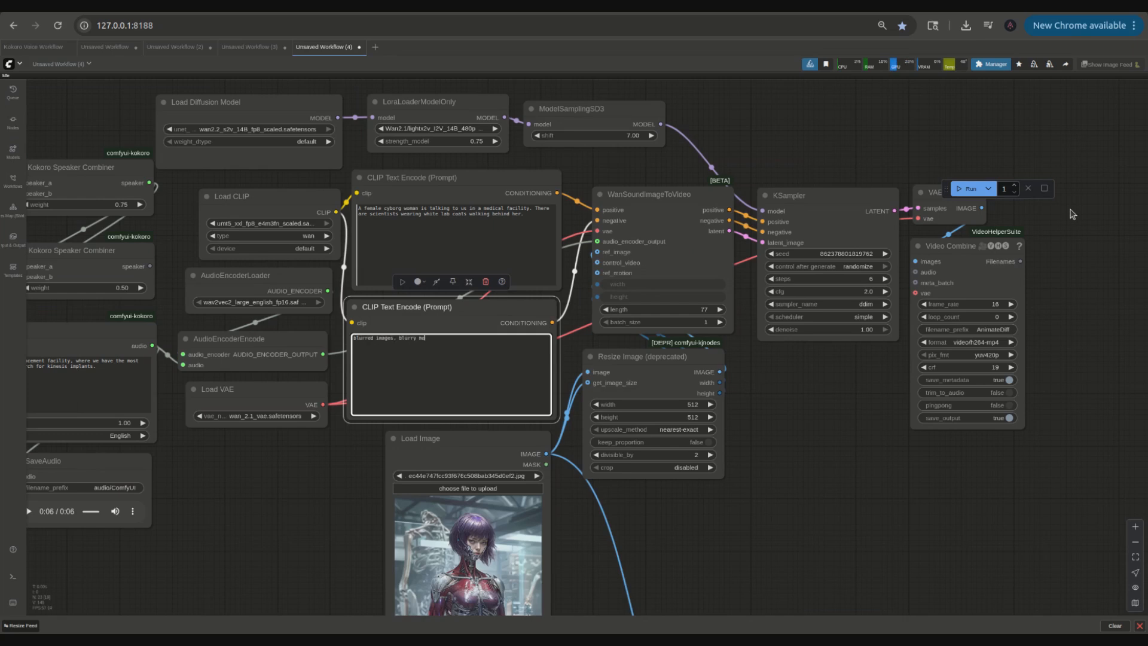
{"action": "left_click_drag", "start_coordinate": [776, 452], "coordinate": [801, 452]}
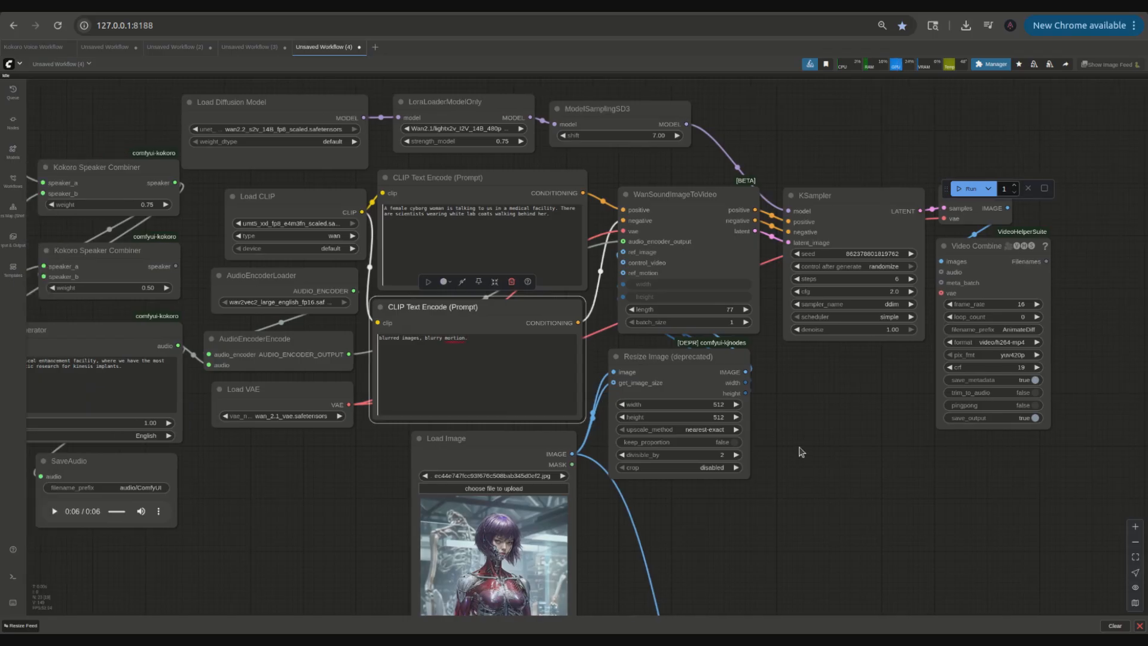
Step: Examine the generated video preview in the Video Combine node
{"action": "scroll", "coordinate": [908, 464], "scroll_direction": "down", "scroll_amount": 3}
{"action": "scroll", "coordinate": [923, 410], "scroll_direction": "up", "scroll_amount": 5}
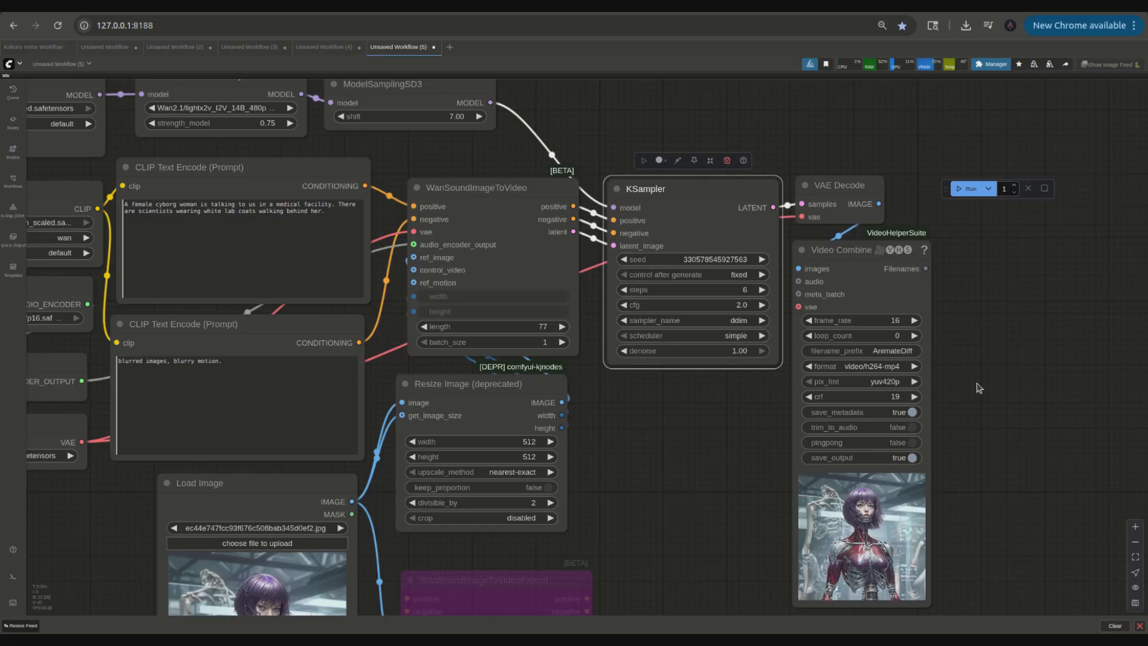
{"action": "left_click_drag", "start_coordinate": [979, 388], "coordinate": [920, 285]}
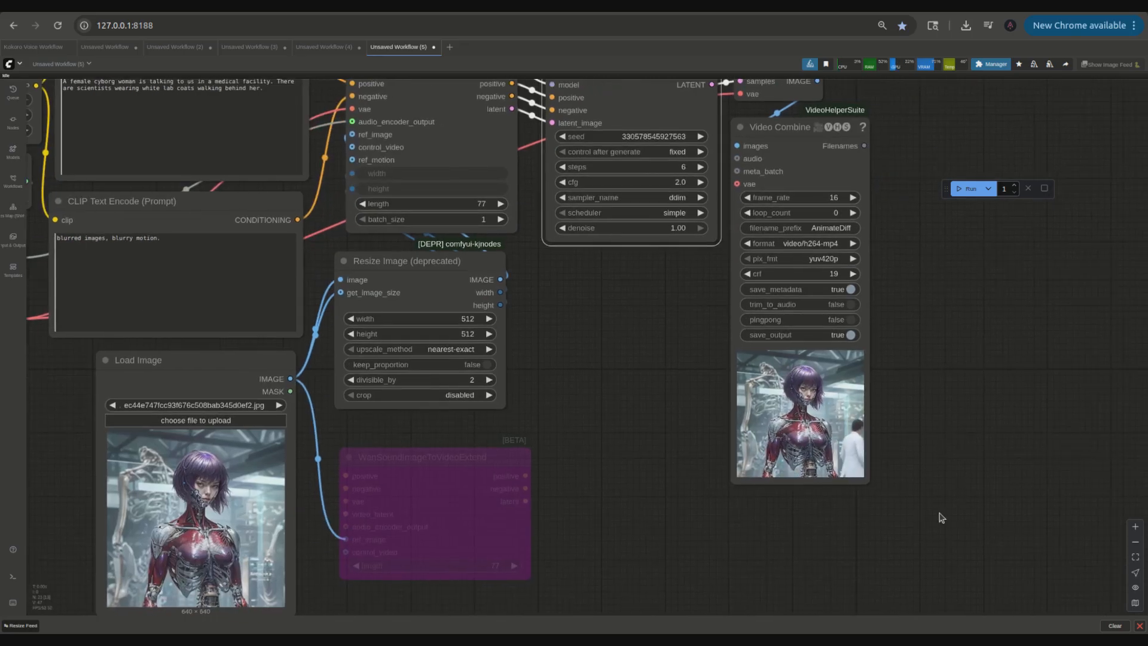
{"action": "scroll", "coordinate": [668, 389], "scroll_direction": "up", "scroll_amount": 2}
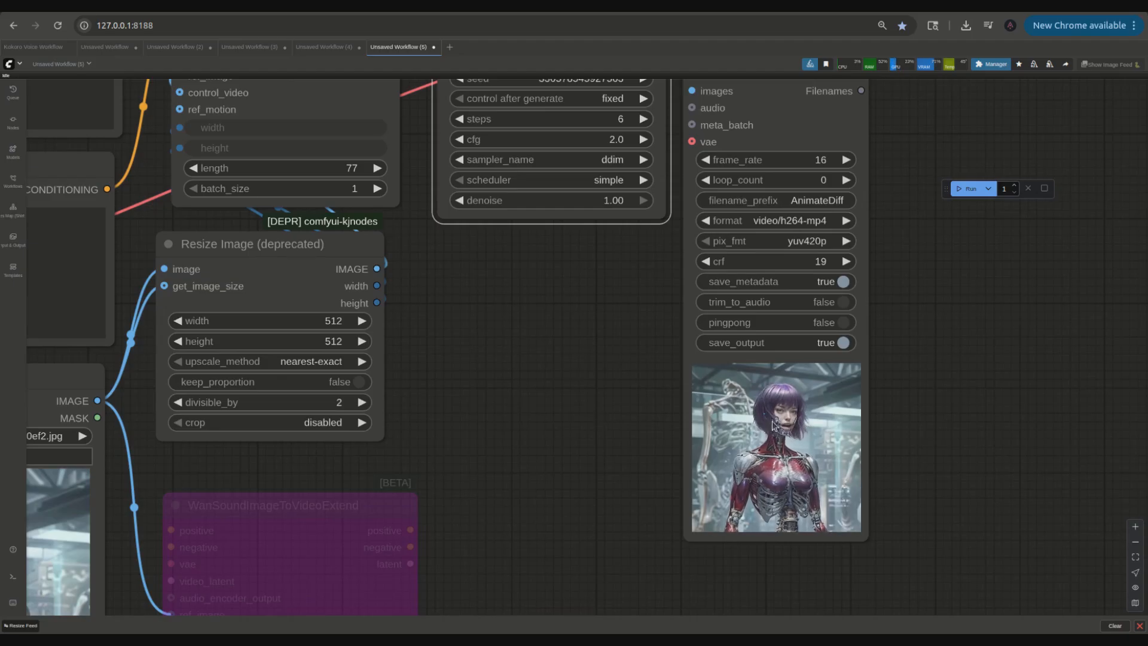
{"action": "scroll", "coordinate": [788, 429], "scroll_direction": "up", "scroll_amount": 5}
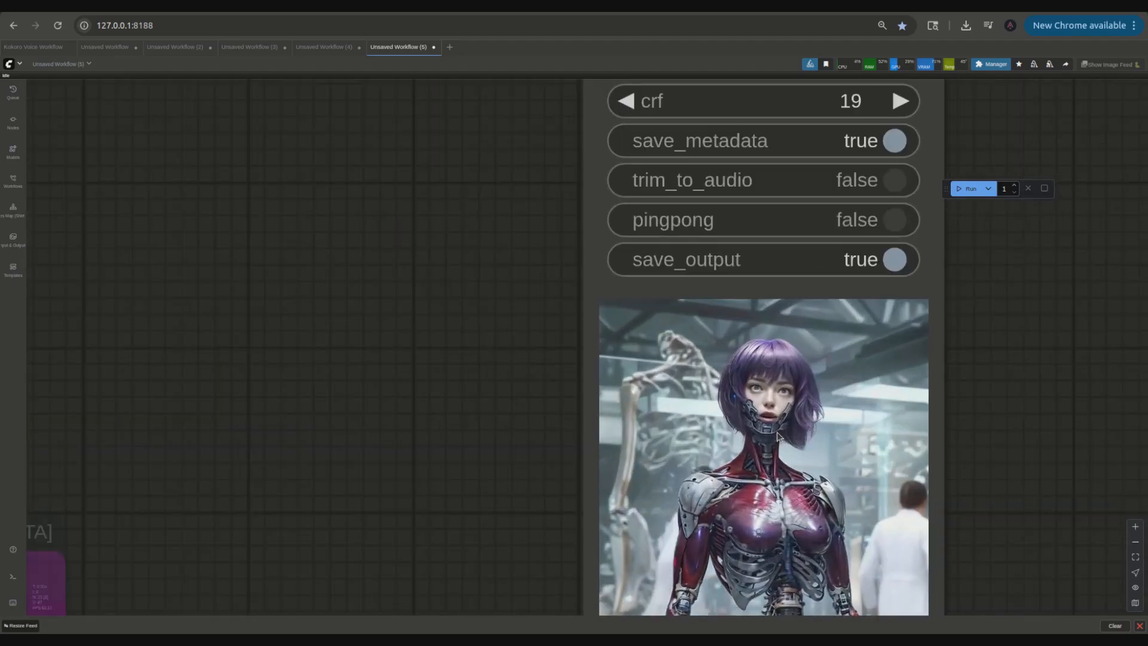
{"action": "scroll", "coordinate": [777, 432], "scroll_direction": "down", "scroll_amount": 8}
{"action": "scroll", "coordinate": [742, 436], "scroll_direction": "down", "scroll_amount": 6}
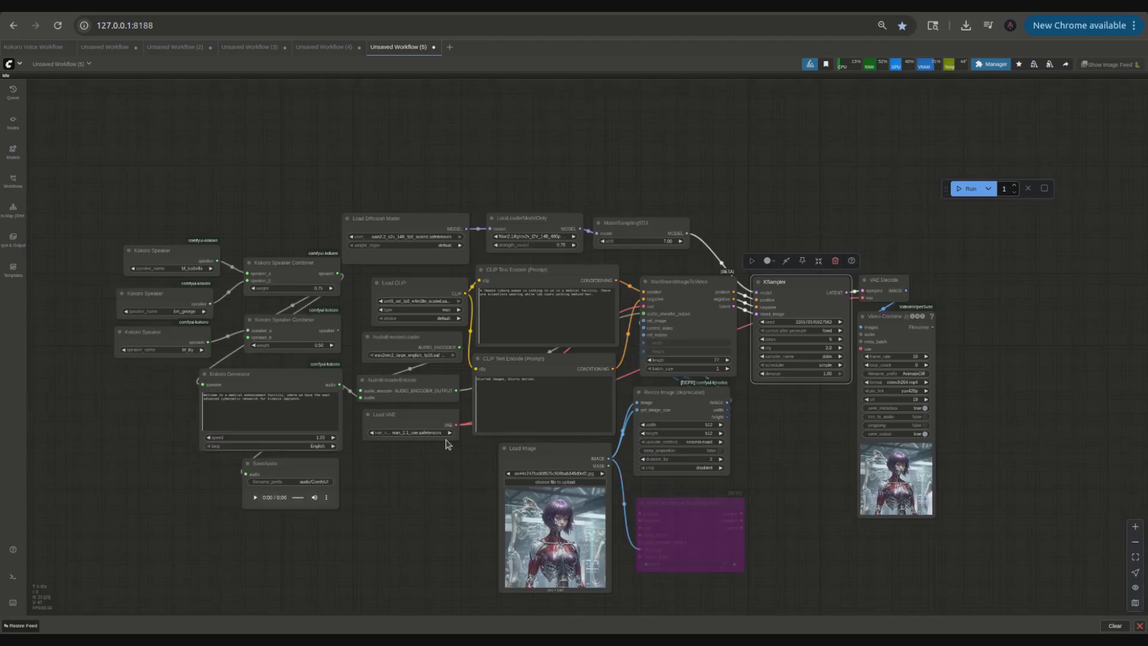
{"action": "scroll", "coordinate": [1015, 412], "scroll_direction": "up", "scroll_amount": 5}
Step: Connect the Kokoro Generator's audio output to Video Combine's audio input and run the workflow
{"action": "left_click_drag", "start_coordinate": [1015, 411], "coordinate": [846, 458]}
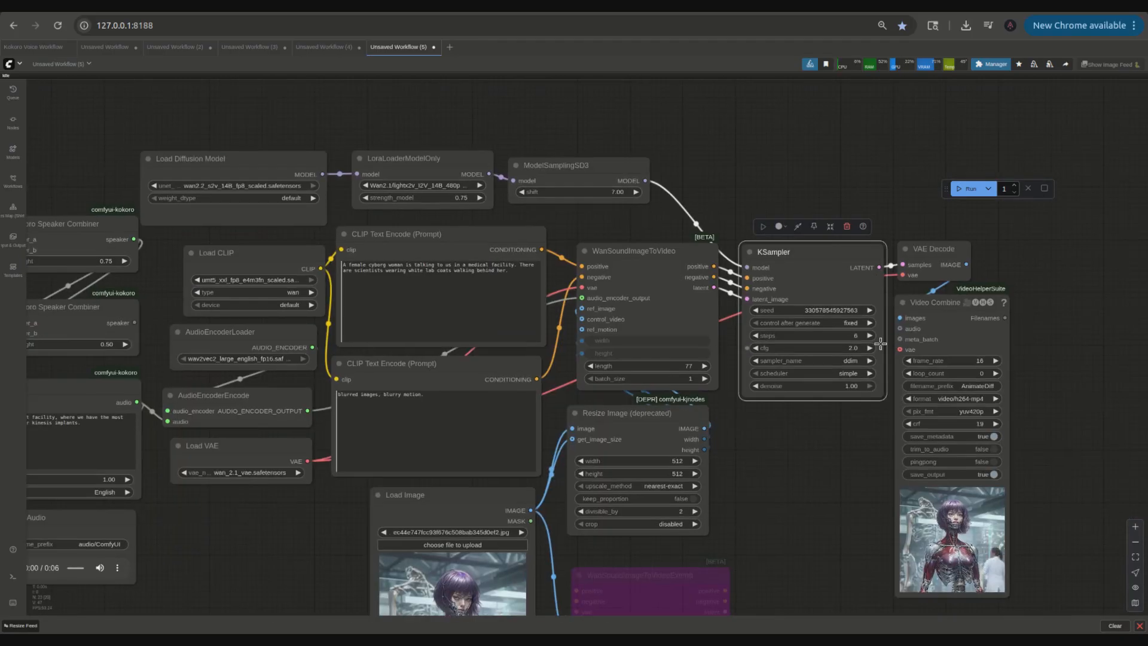
{"action": "left_click_drag", "start_coordinate": [301, 553], "coordinate": [507, 426]}
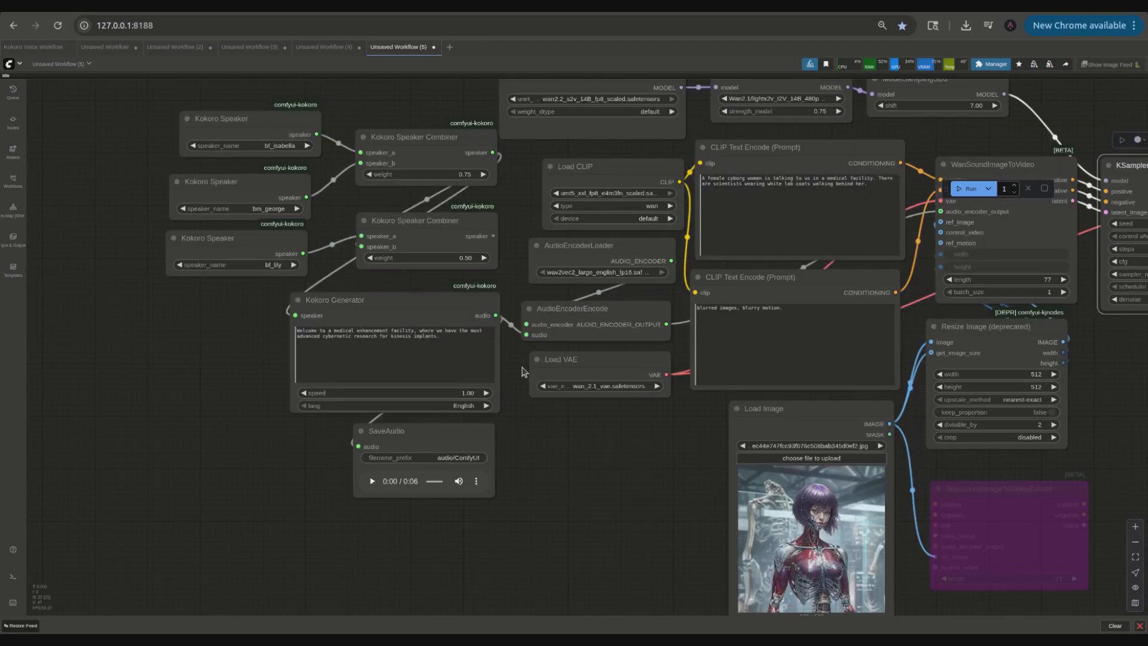
{"action": "left_click_drag", "start_coordinate": [636, 478], "coordinate": [465, 470]}
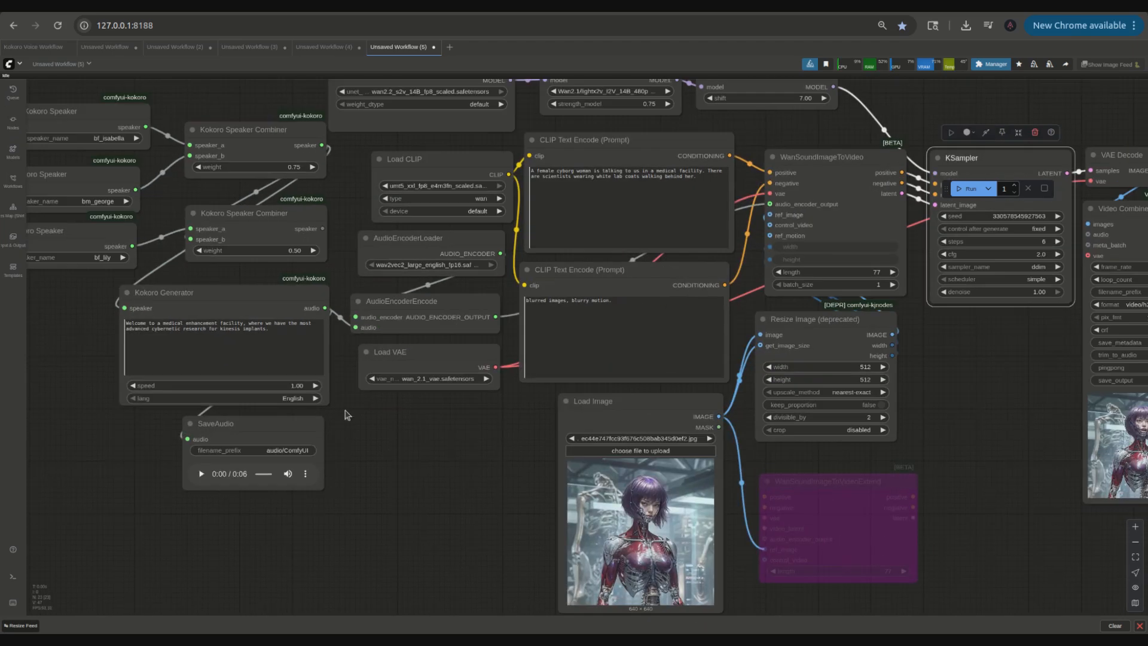
{"action": "left_click_drag", "start_coordinate": [415, 501], "coordinate": [161, 454]}
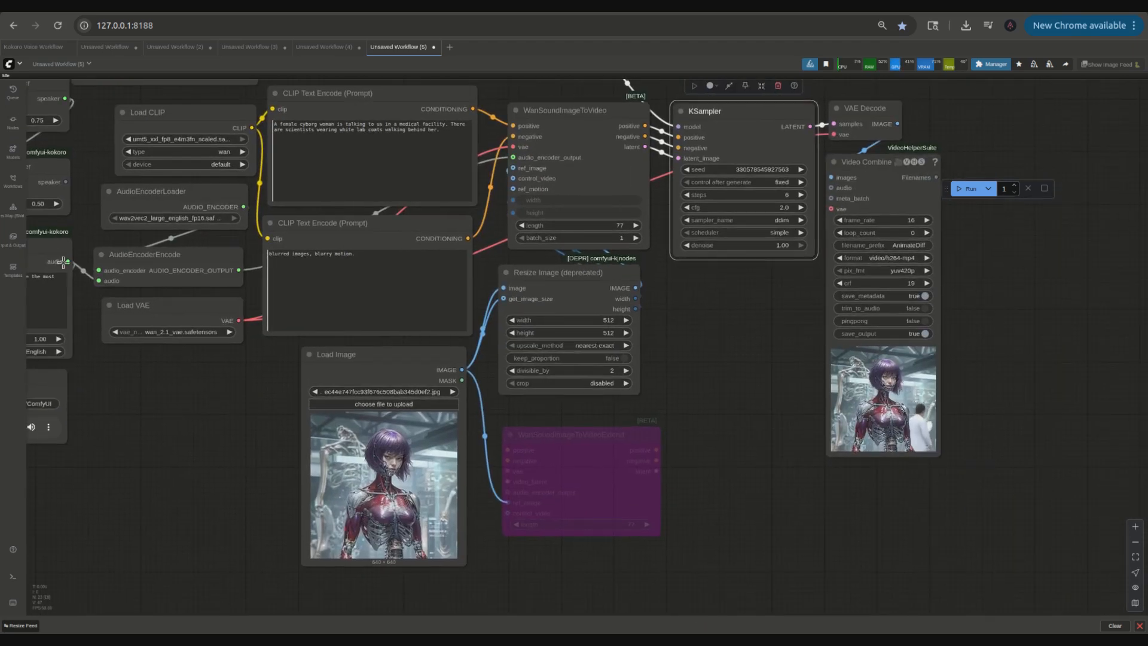
{"action": "left_click_drag", "start_coordinate": [68, 261], "coordinate": [840, 187]}
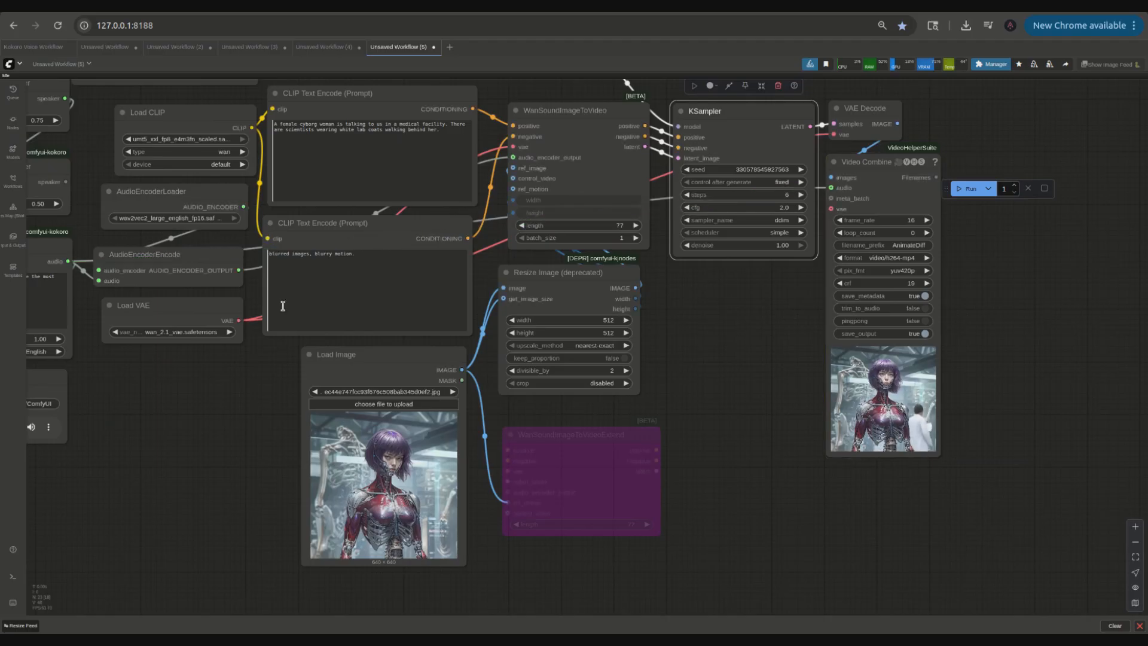
{"action": "left_click", "coordinate": [970, 190]}
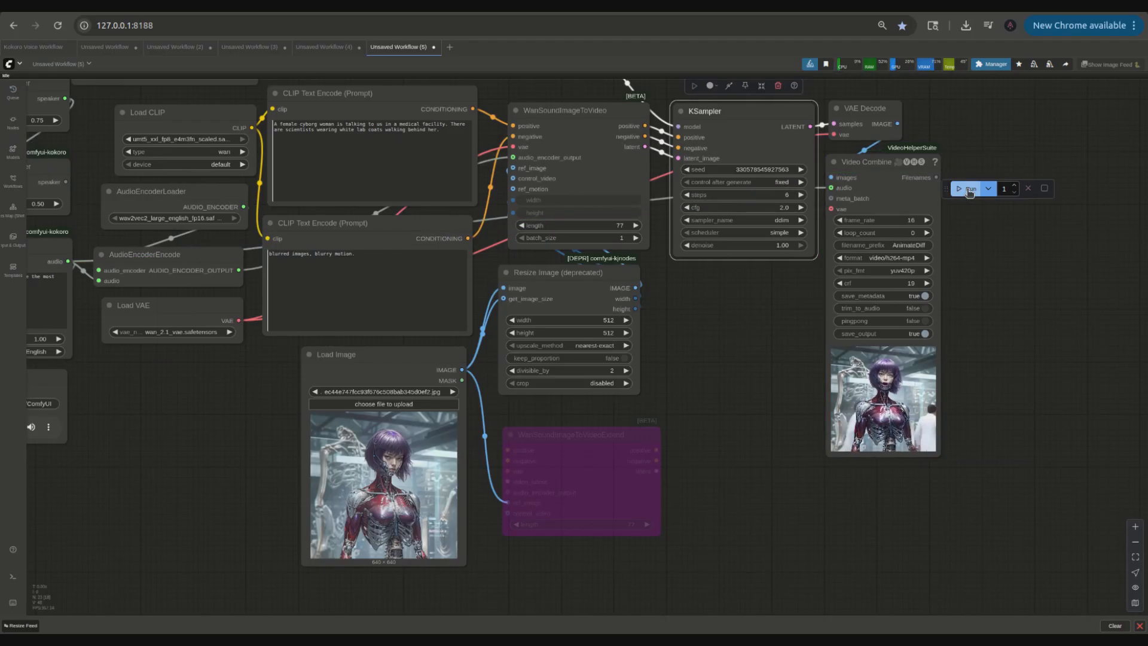
Step: Inspect the new video output shown in the Video Combine preview
{"action": "scroll", "coordinate": [1017, 409], "scroll_direction": "up", "scroll_amount": 9}
{"action": "left_click_drag", "start_coordinate": [997, 433], "coordinate": [1113, 326]}
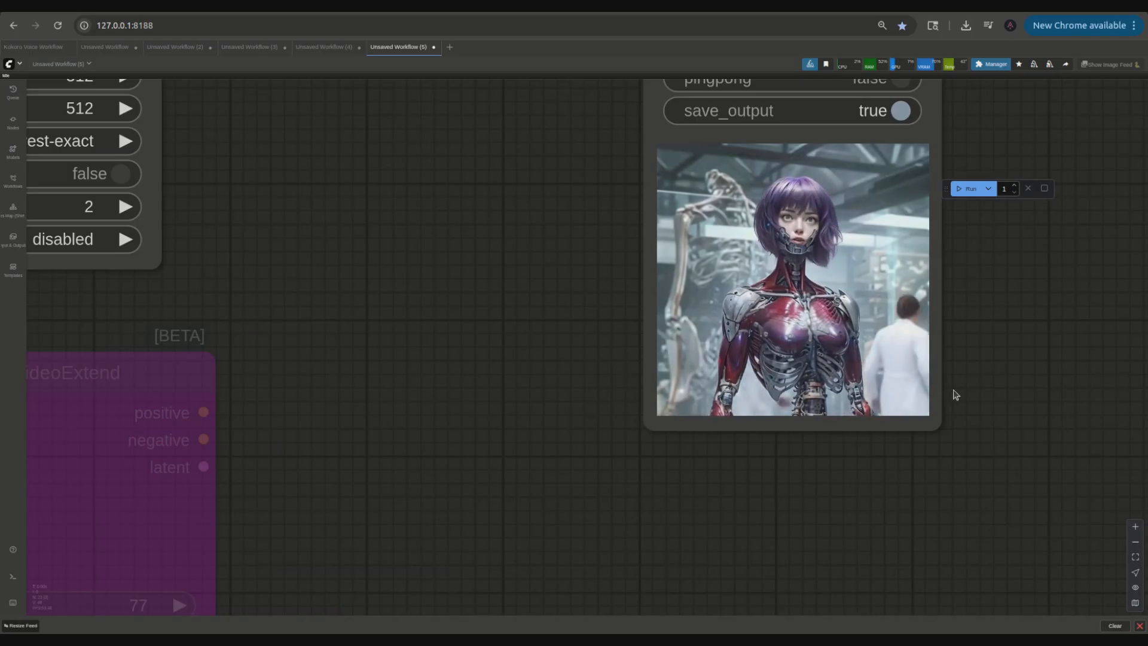
{"action": "left_click_drag", "start_coordinate": [936, 425], "coordinate": [1077, 546]}
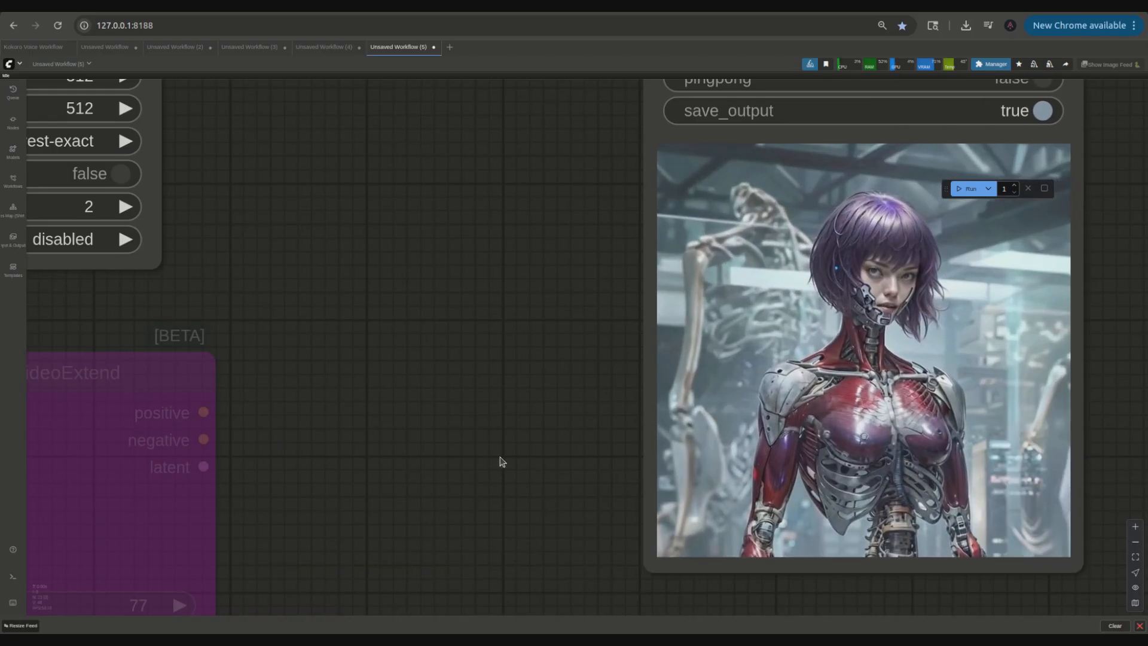
{"action": "scroll", "coordinate": [406, 398], "scroll_direction": "down", "scroll_amount": 2}
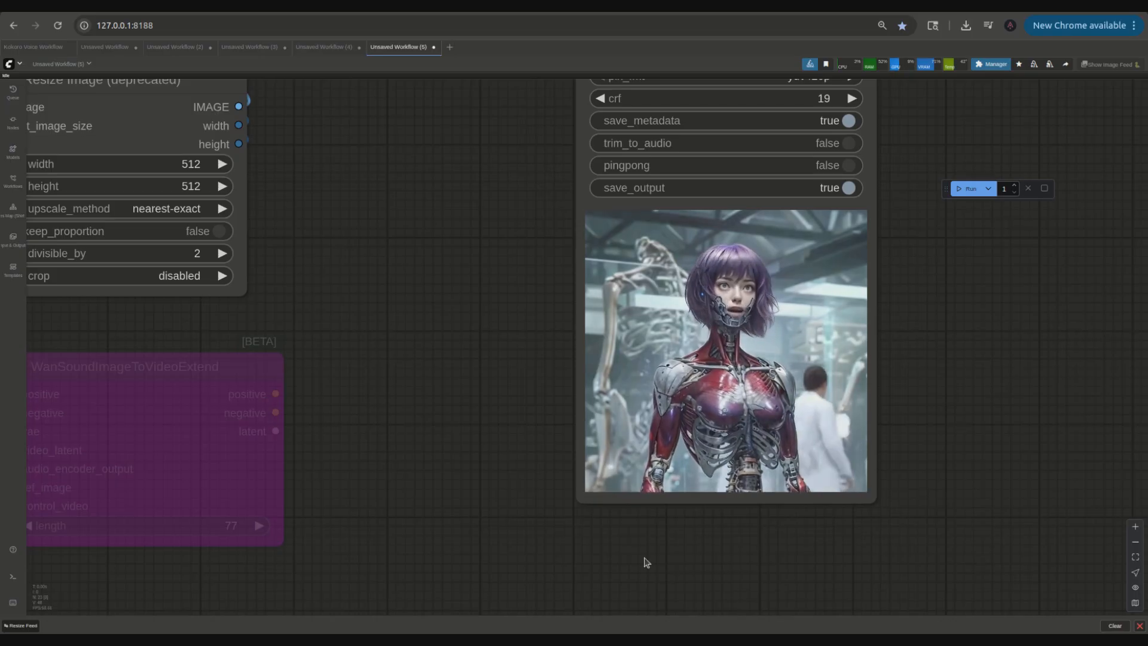
{"action": "key", "text": "."}
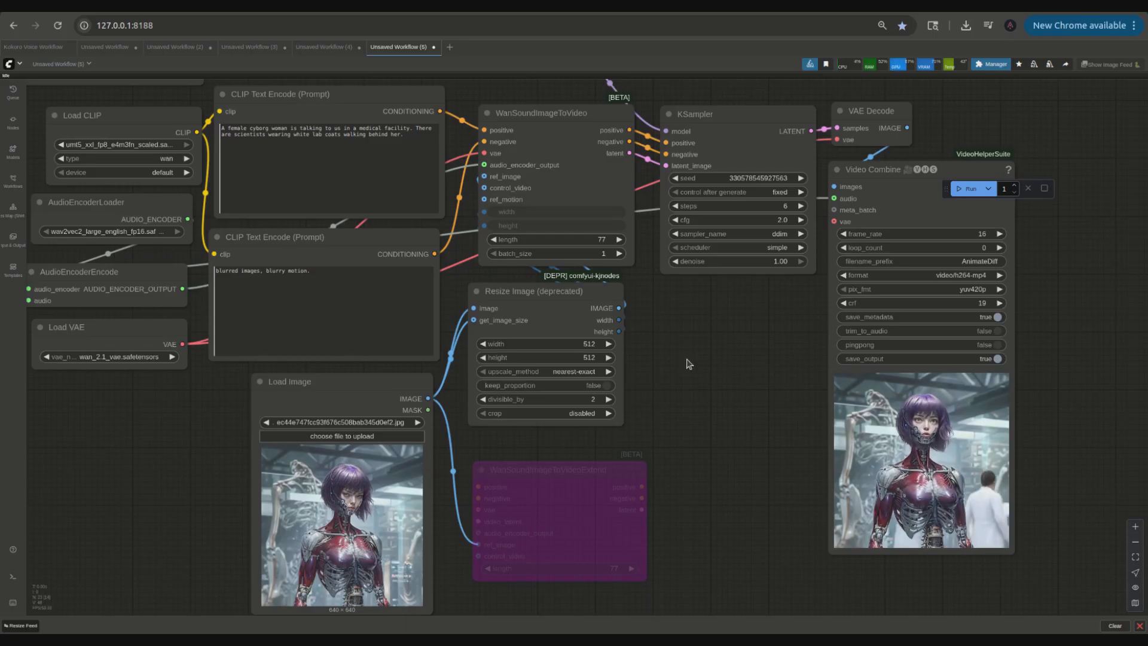
{"action": "left_click_drag", "start_coordinate": [689, 364], "coordinate": [834, 522]}
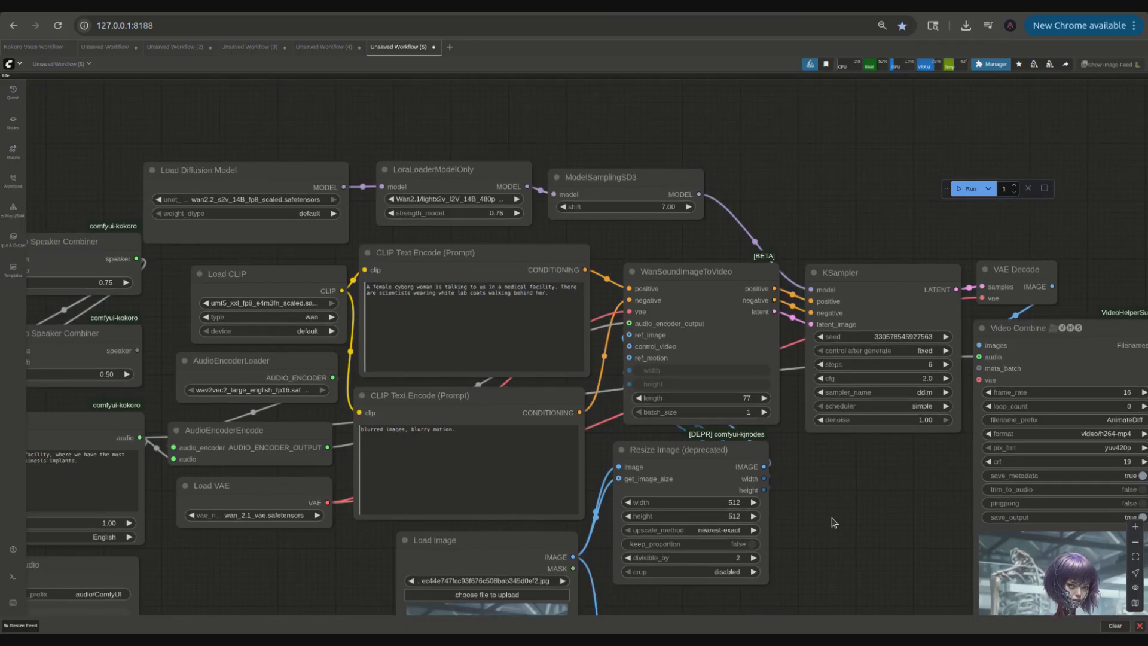
Step: Rewrite the positive prompt to begin "The camera zooms in on a female cyborg woman. She is talking to us"
{"action": "left_click", "coordinate": [512, 369]}
{"action": "type", "text": "The camera zooms in on"}
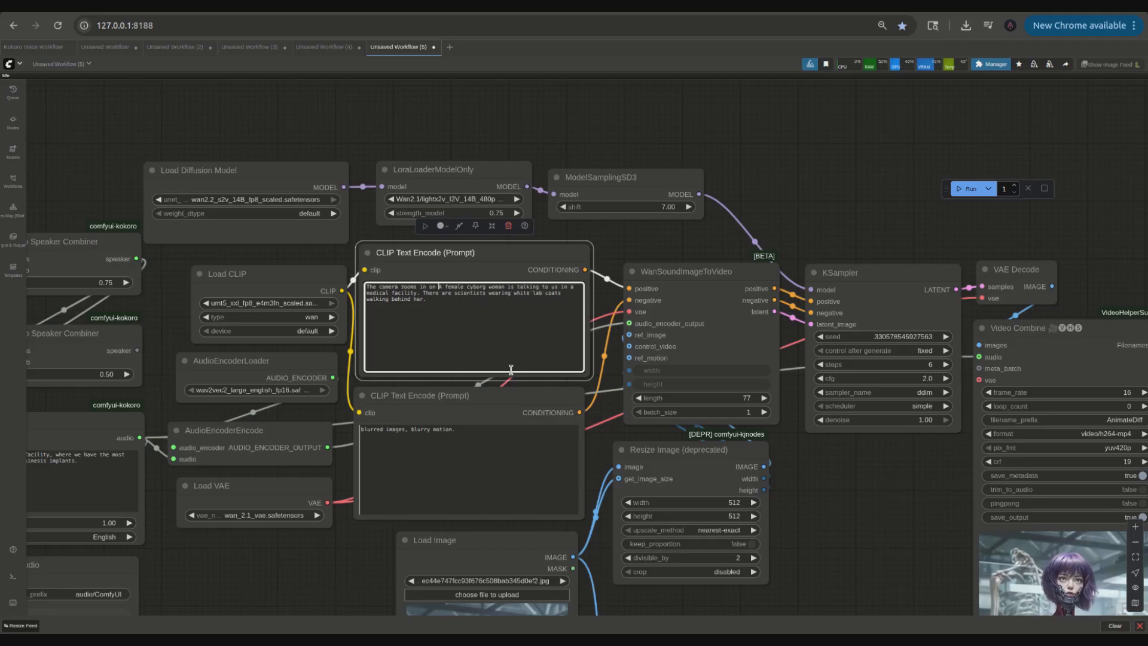
{"action": "key", "text": "Delete"}
{"action": "type", "text": "a"}
{"action": "key", "text": "Right"}
{"action": "key", "text": "Right"}
{"action": "key", "text": "Right"}
{"action": "key", "text": "Right"}
{"action": "key", "text": "Right"}
{"action": "key", "text": "Right"}
{"action": "key", "text": "Right"}
{"action": "key", "text": "Right"}
{"action": "key", "text": "Right"}
{"action": "key", "text": "Right"}
{"action": "key", "text": "Right"}
{"action": "key", "text": "Right"}
{"action": "key", "text": "Right"}
{"action": "key", "text": "Right"}
{"action": "key", "text": "Right"}
{"action": "key", "text": "Right"}
{"action": "key", "text": "Right"}
{"action": "key", "text": "Right"}
{"action": "key", "text": "Right"}
{"action": "type", "text": ". She"}
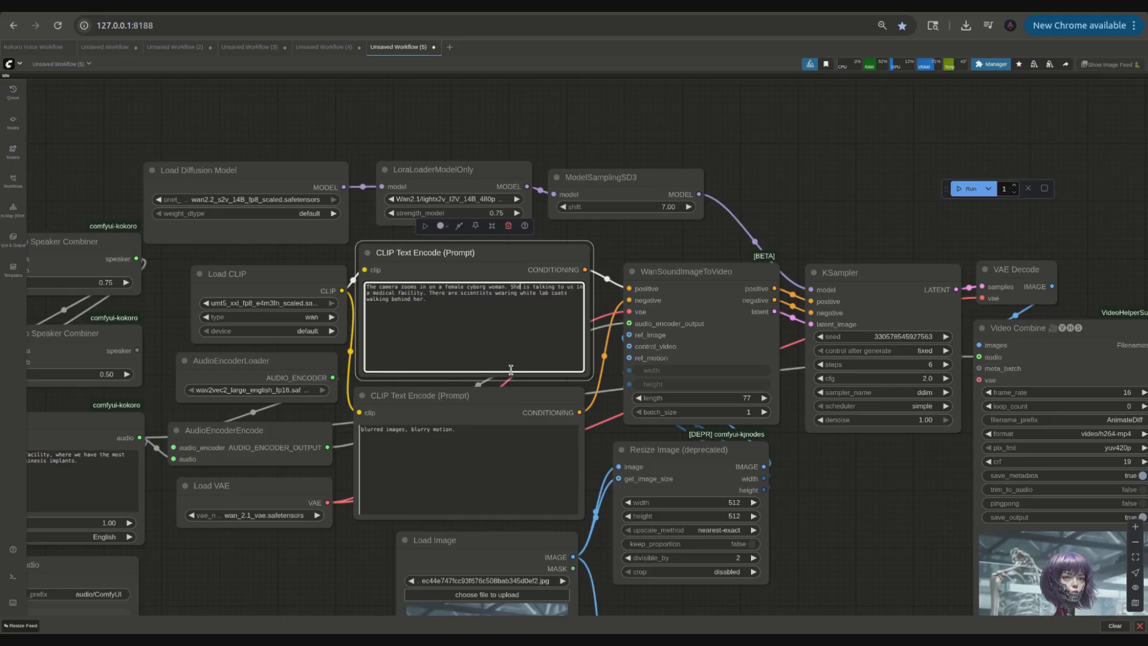
Step: Run the workflow again with the revised prompt
{"action": "left_click", "coordinate": [857, 196]}
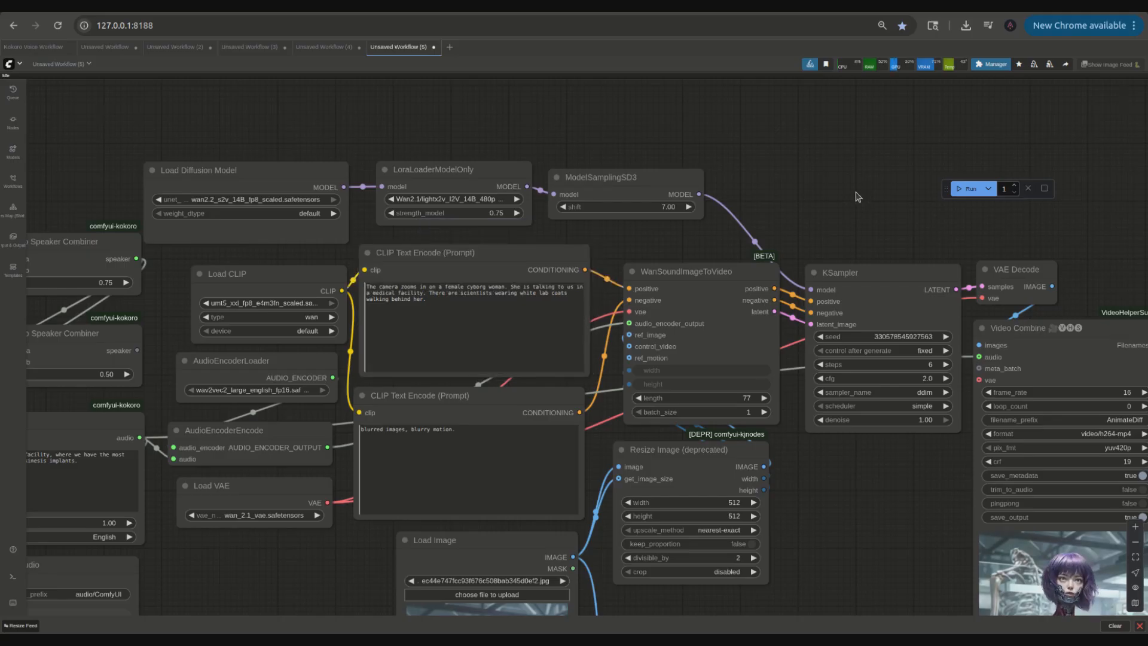
{"action": "scroll", "coordinate": [855, 190], "scroll_direction": "down", "scroll_amount": 5}
{"action": "scroll", "coordinate": [1011, 234], "scroll_direction": "up", "scroll_amount": 5}
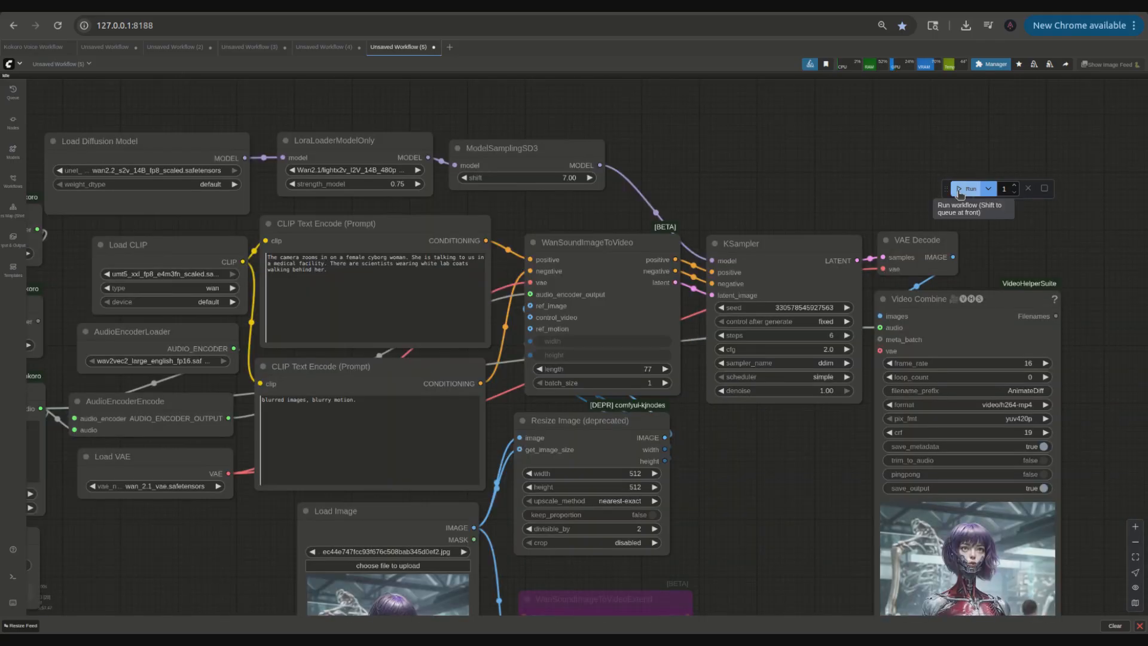
{"action": "left_click", "coordinate": [960, 190]}
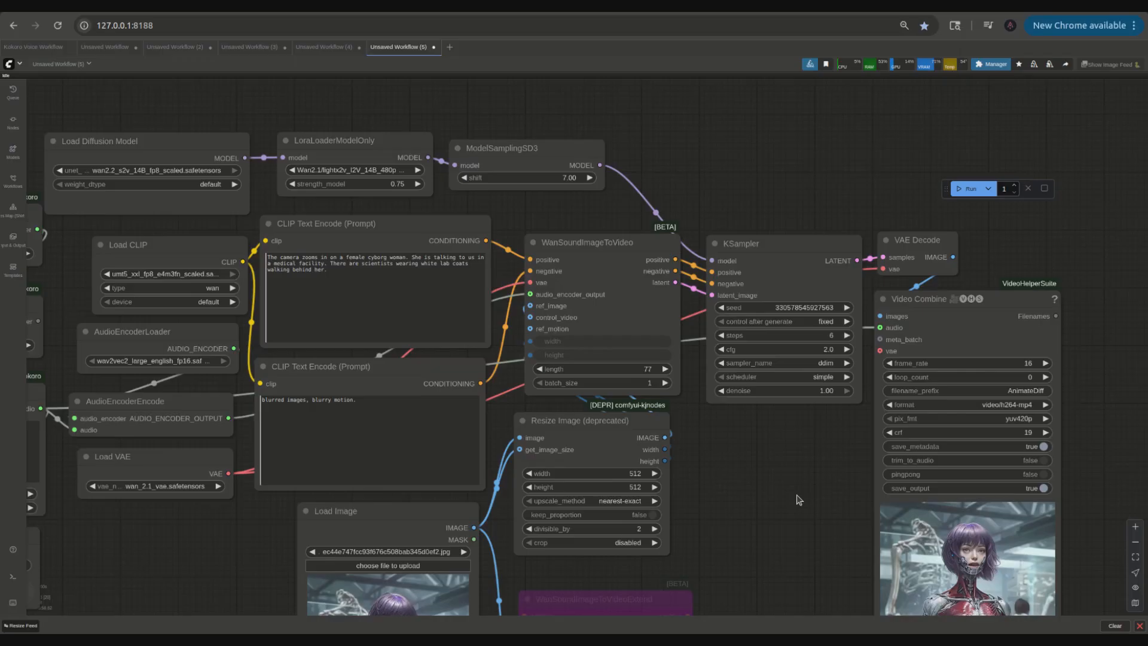
{"action": "scroll", "coordinate": [743, 323], "scroll_direction": "up", "scroll_amount": 3}
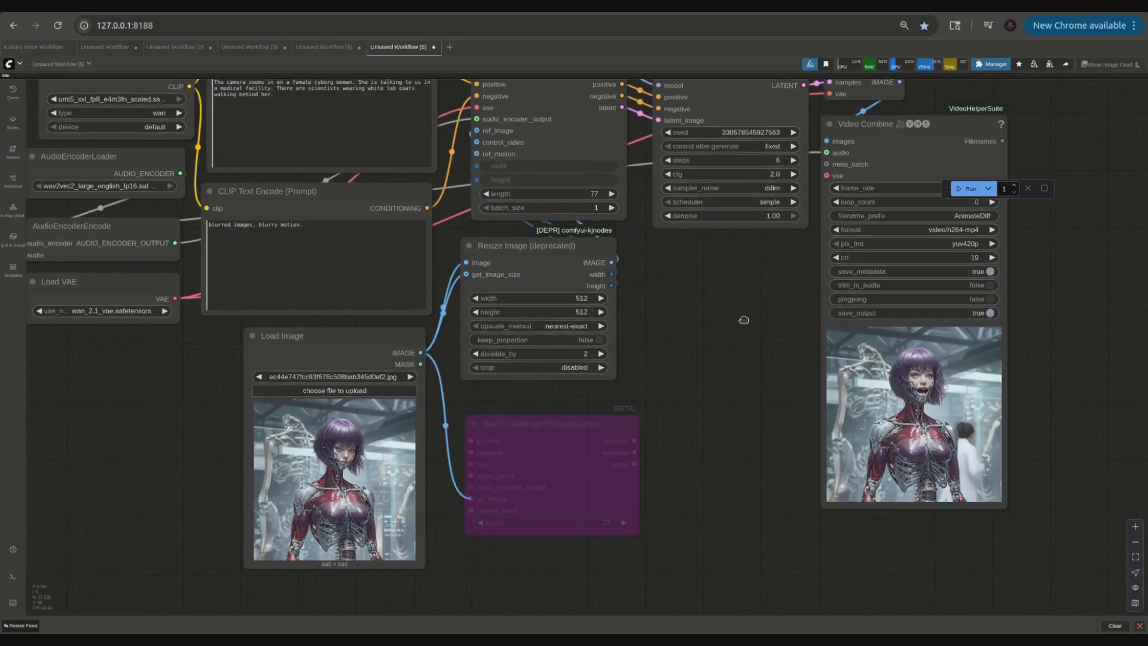
Step: Inspect the newly generated video in the Video Combine preview up close
{"action": "scroll", "coordinate": [740, 326], "scroll_direction": "up", "scroll_amount": 2}
{"action": "scroll", "coordinate": [740, 326], "scroll_direction": "down", "scroll_amount": 5}
{"action": "left_click_drag", "start_coordinate": [738, 325], "coordinate": [684, 360]}
{"action": "scroll", "coordinate": [684, 361], "scroll_direction": "up", "scroll_amount": 2}
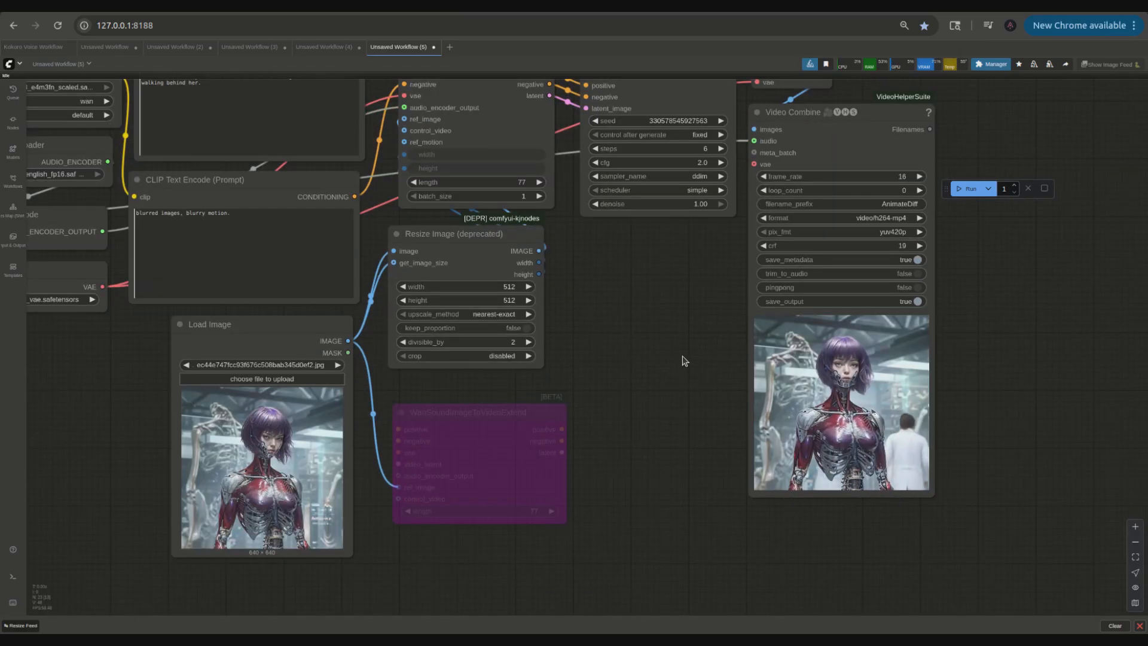
{"action": "scroll", "coordinate": [684, 361], "scroll_direction": "up", "scroll_amount": 3}
{"action": "left_click_drag", "start_coordinate": [626, 325], "coordinate": [479, 268]}
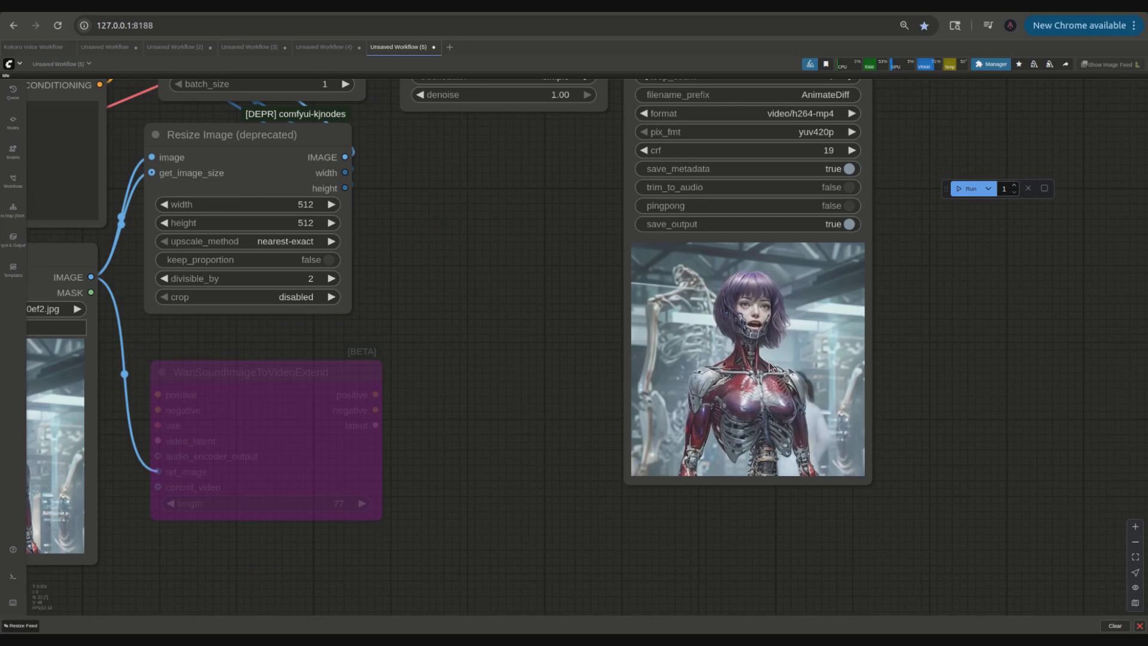
{"action": "scroll", "coordinate": [771, 366], "scroll_direction": "up", "scroll_amount": 3}
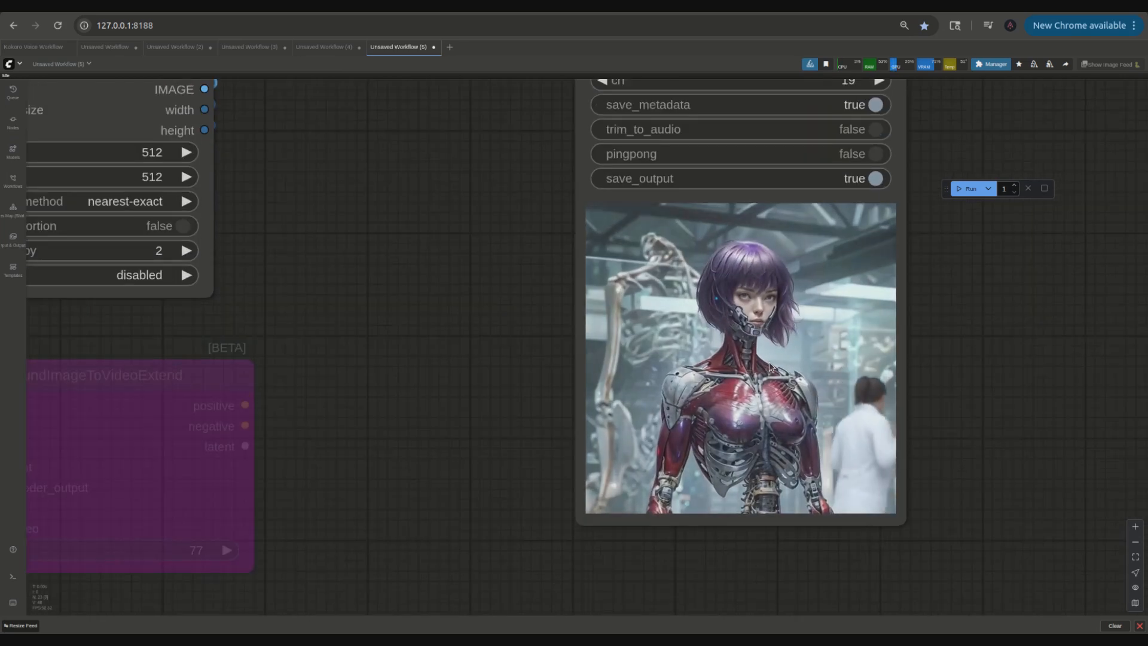
{"action": "scroll", "coordinate": [771, 366], "scroll_direction": "down", "scroll_amount": 9}
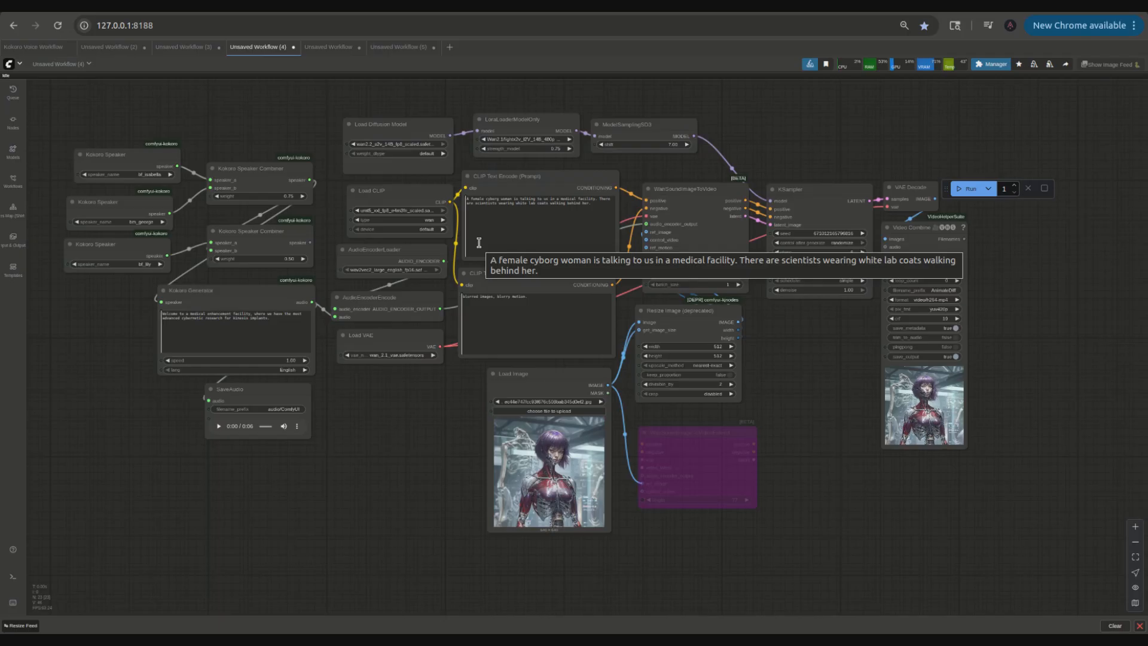
Step: Copy the positive prompt text from the sound-to-video workflow and paste it into the Wan image-to-video workflow's positive prompt
{"action": "left_click_drag", "start_coordinate": [603, 211], "coordinate": [465, 192]}
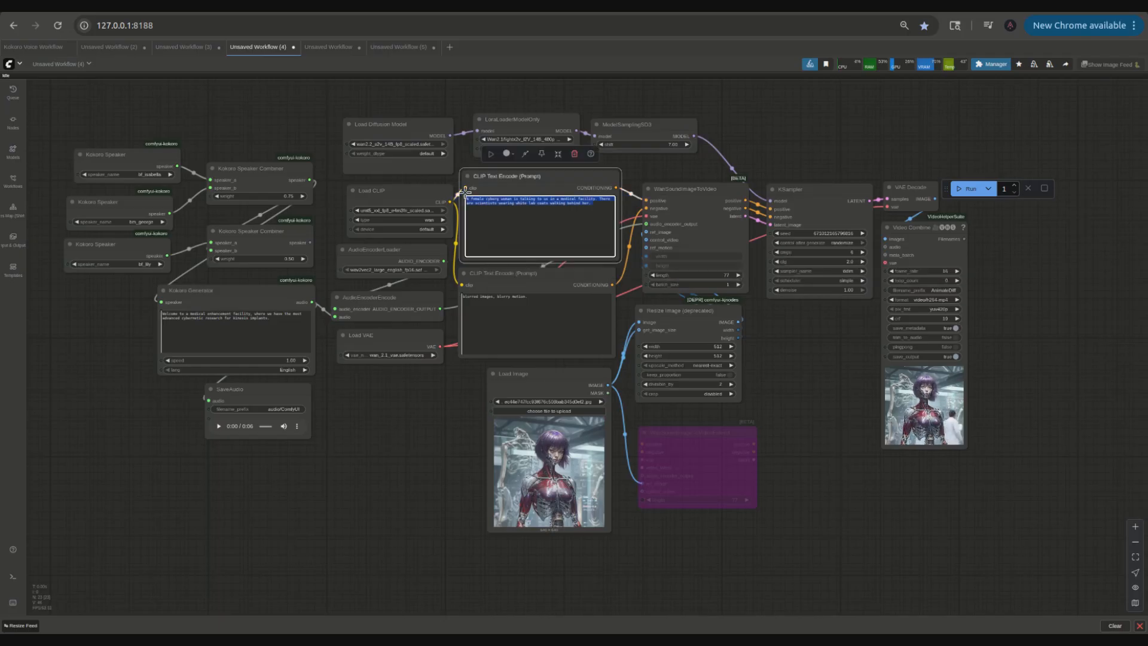
{"action": "right_click", "coordinate": [475, 194]}
{"action": "left_click", "coordinate": [506, 258]}
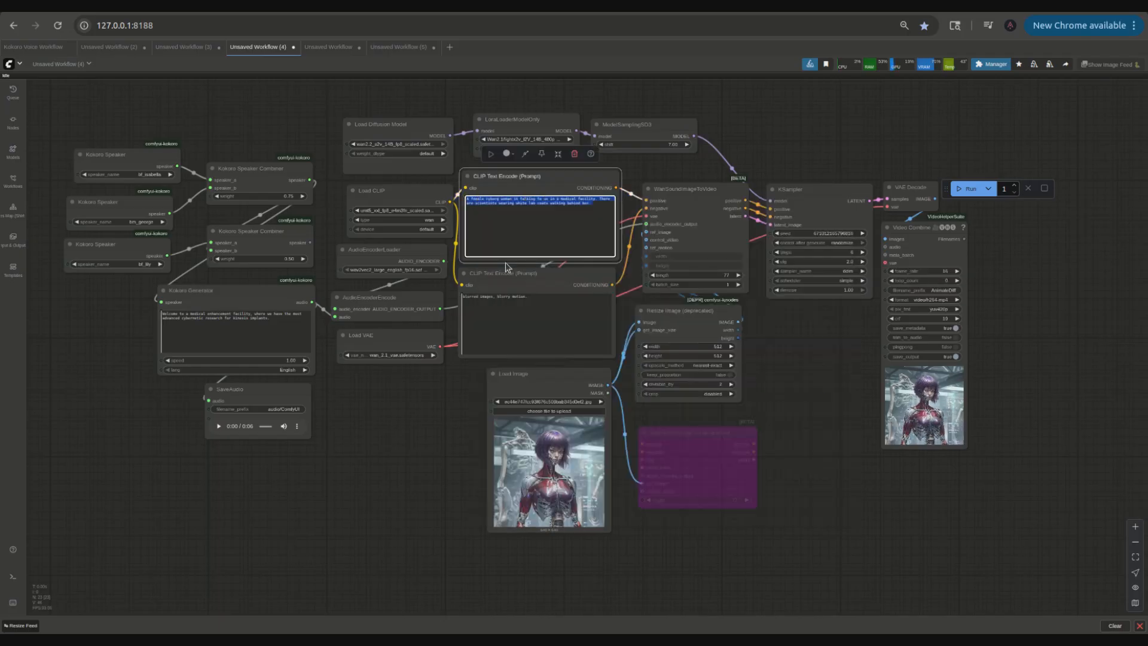
{"action": "left_click", "coordinate": [328, 47]}
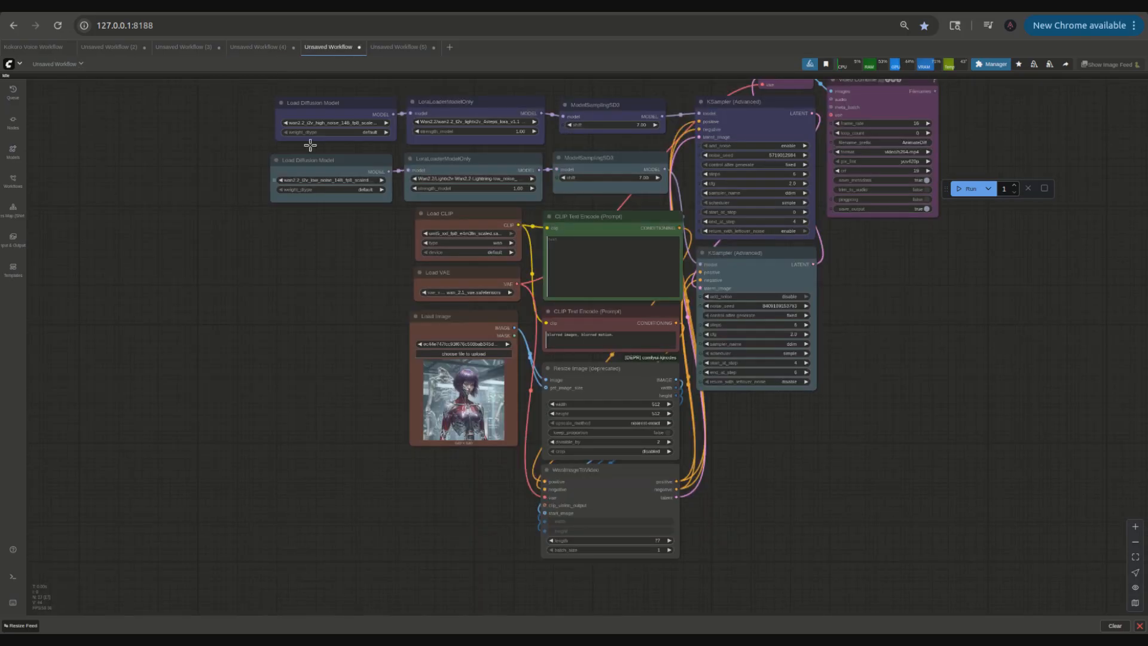
{"action": "left_click", "coordinate": [600, 252]}
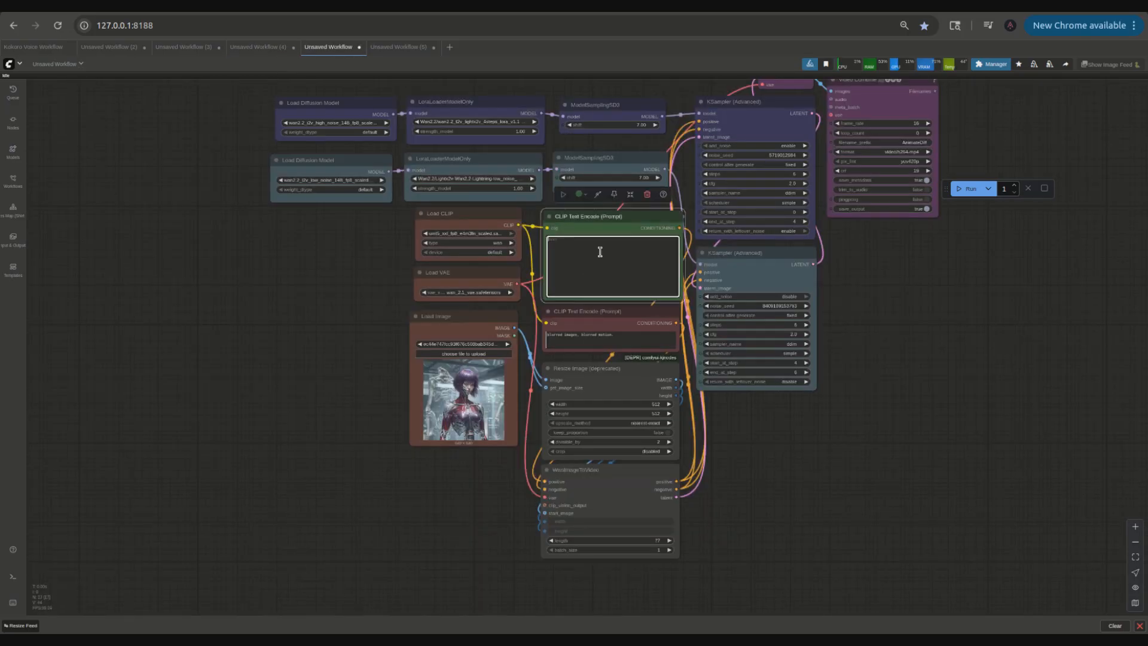
{"action": "right_click", "coordinate": [600, 252]}
{"action": "left_click", "coordinate": [628, 333]}
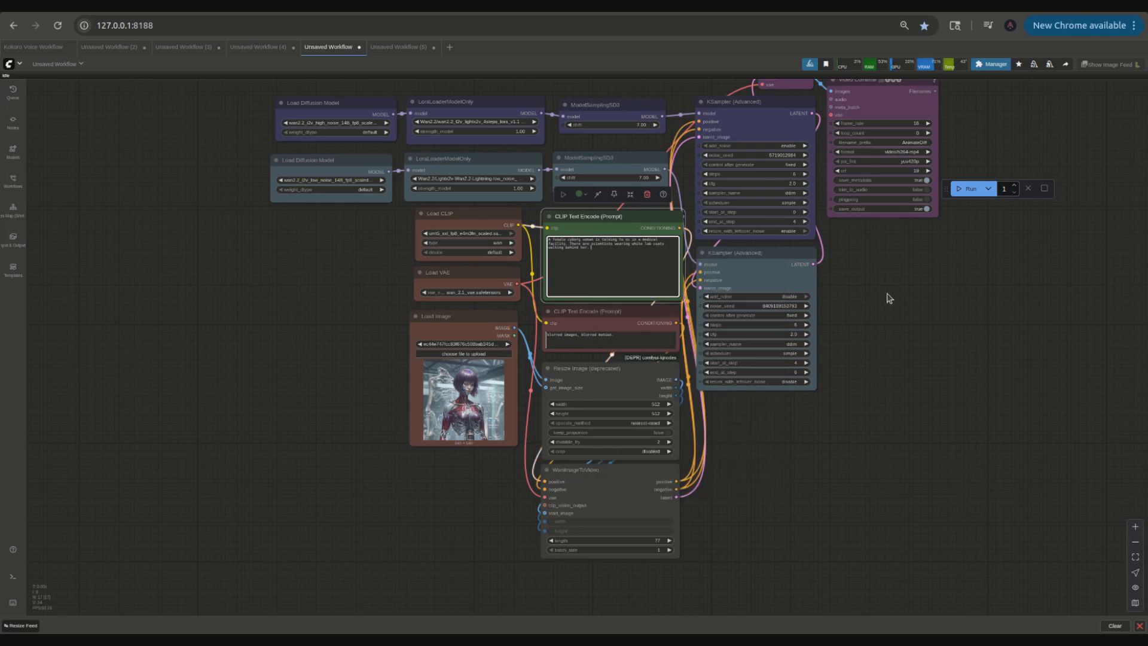
{"action": "left_click_drag", "start_coordinate": [890, 298], "coordinate": [892, 341]}
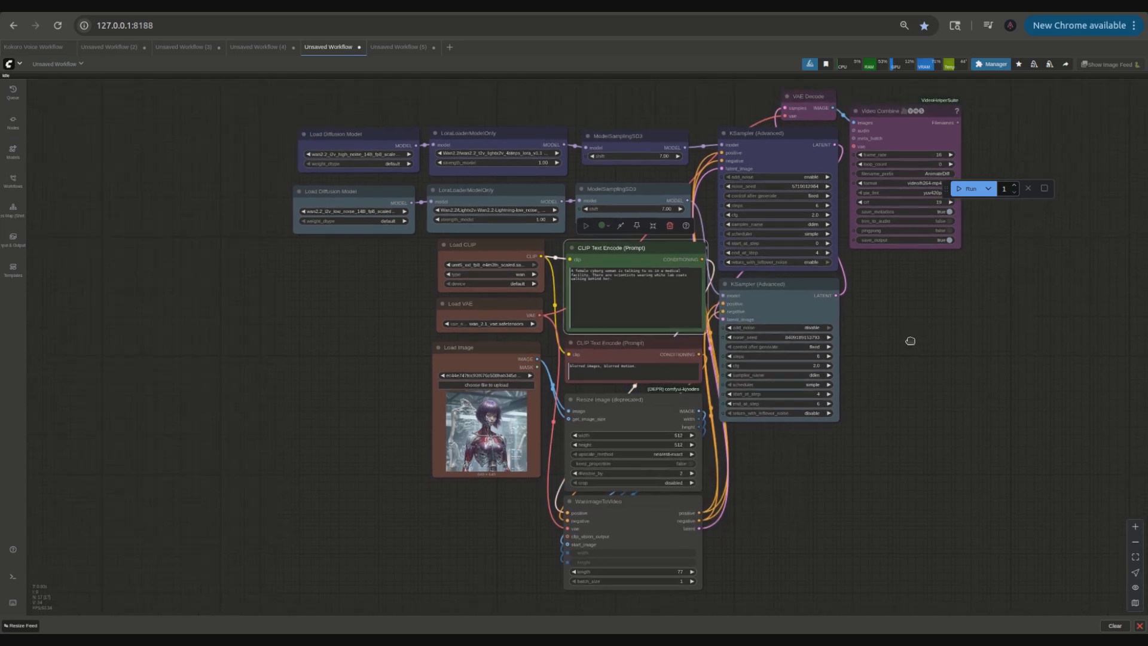
{"action": "scroll", "coordinate": [607, 335], "scroll_direction": "up", "scroll_amount": 2}
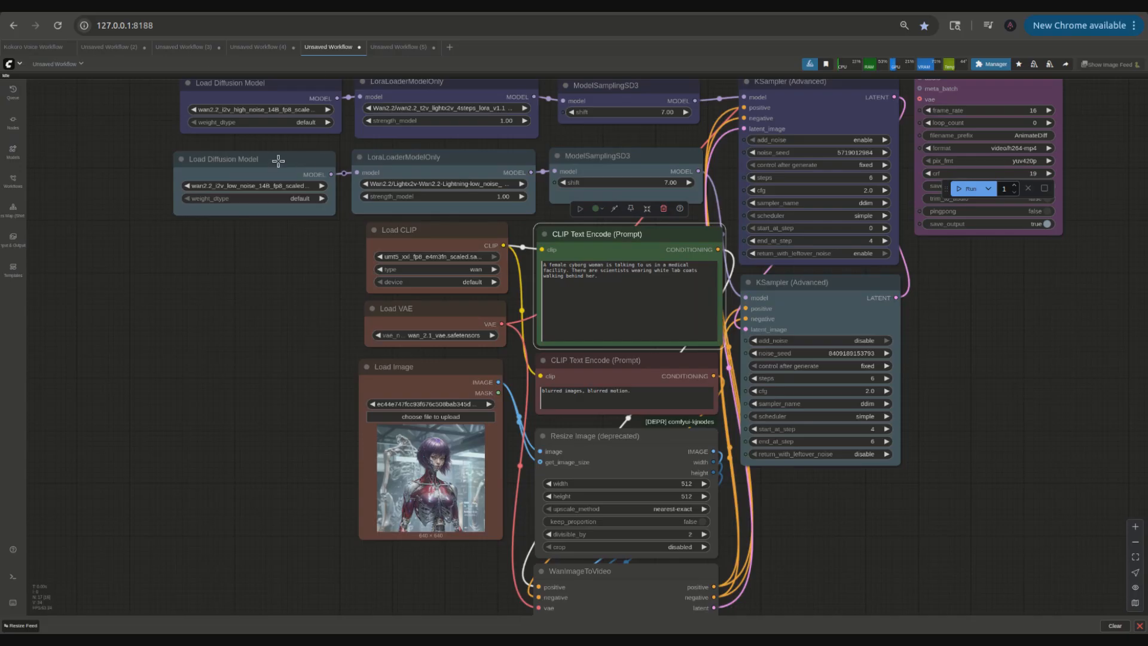
{"action": "left_click", "coordinate": [257, 46]}
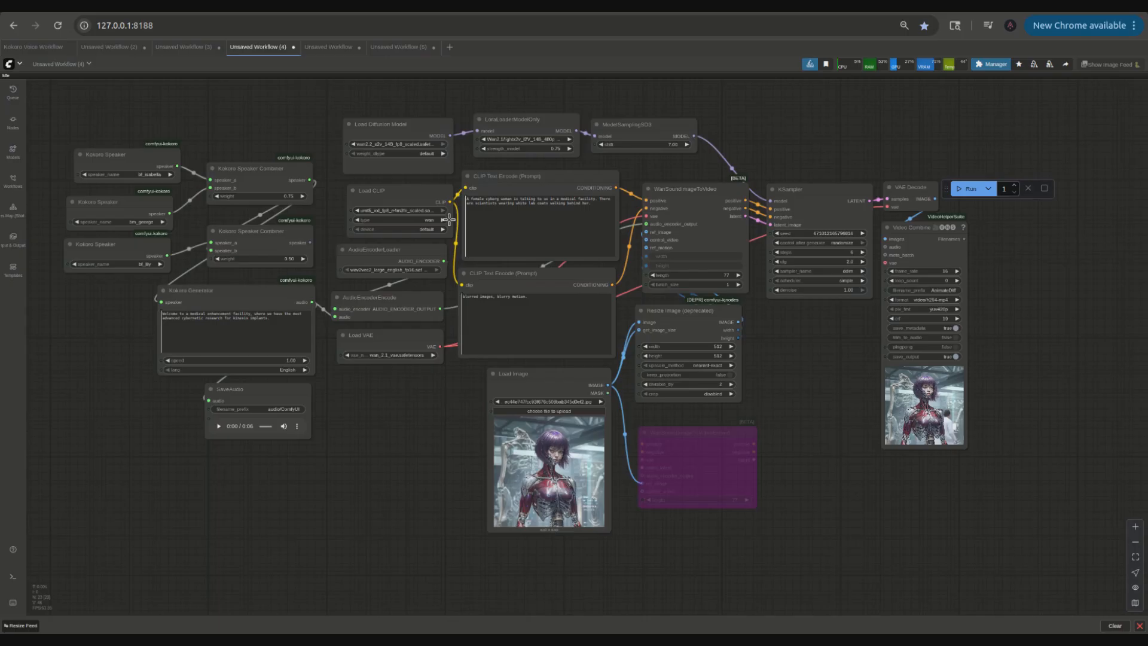
{"action": "left_click", "coordinate": [323, 48]}
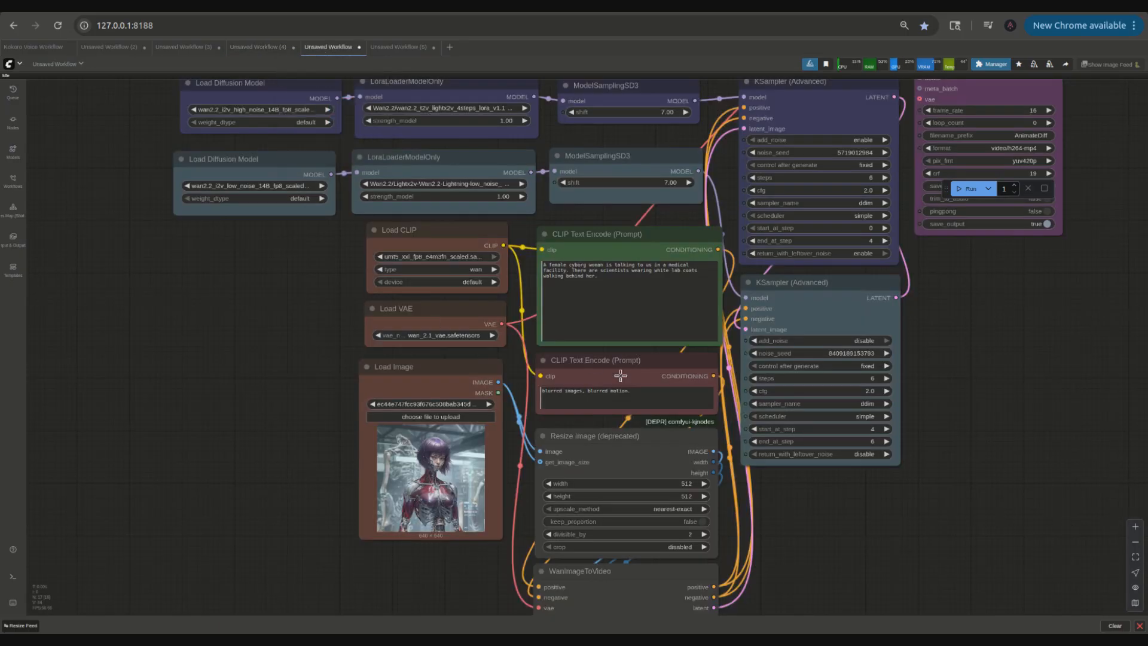
{"action": "scroll", "coordinate": [621, 376], "scroll_direction": "down", "scroll_amount": 3}
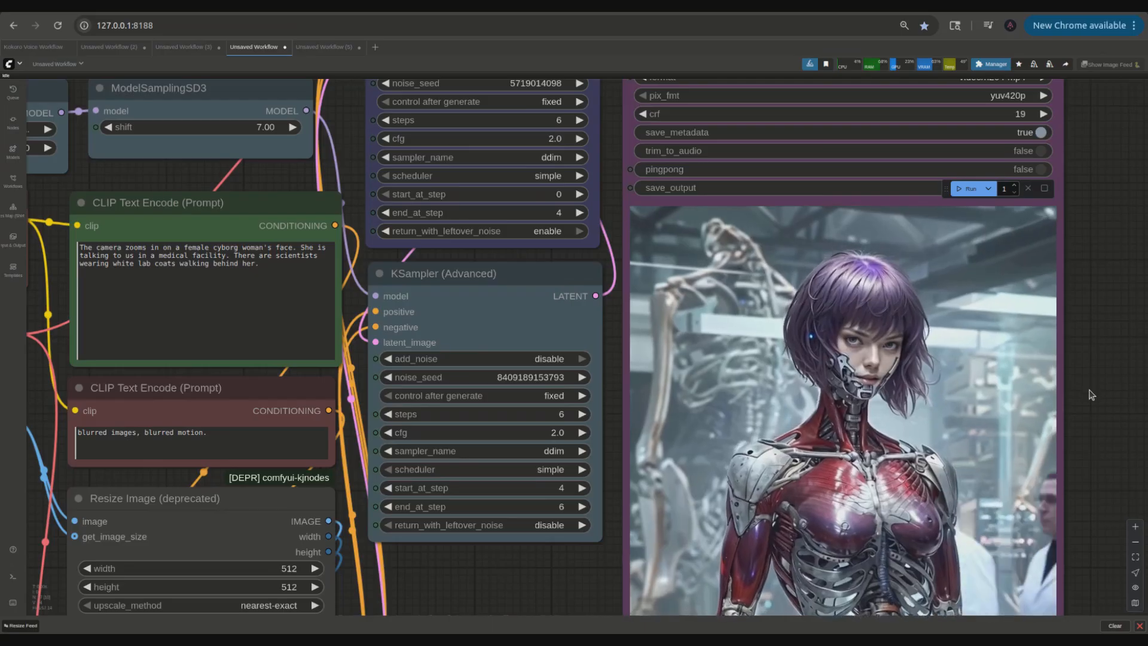
{"action": "scroll", "coordinate": [1106, 429], "scroll_direction": "down", "scroll_amount": 3}
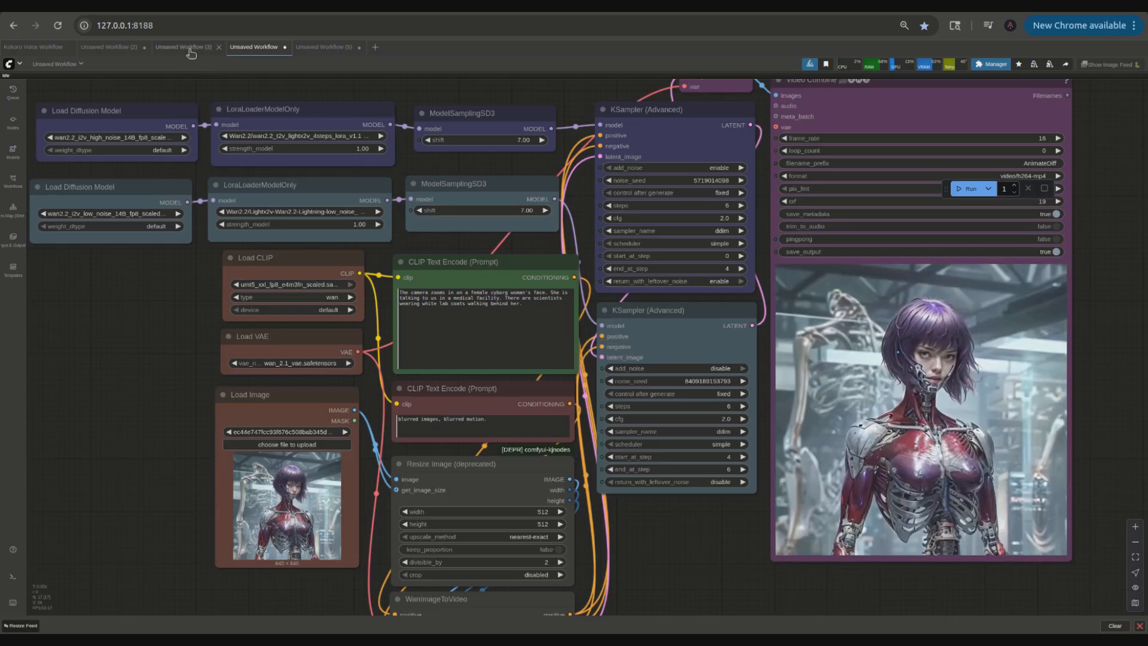
Step: Add a Load Video (Upload) node to the sound-image-to-video workflow with AnimateDiff_01004.mp4 as its video
{"action": "left_click", "coordinate": [322, 47]}
{"action": "double_click", "coordinate": [313, 472]}
{"action": "type", "text": "load"}
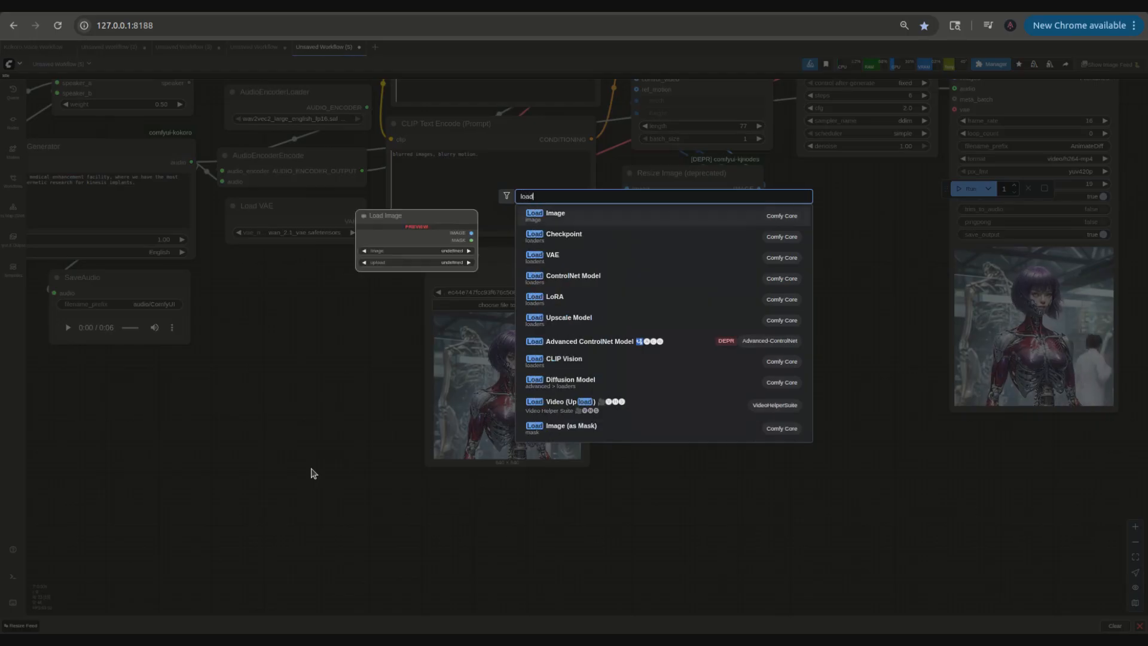
{"action": "type", "text": " vid"}
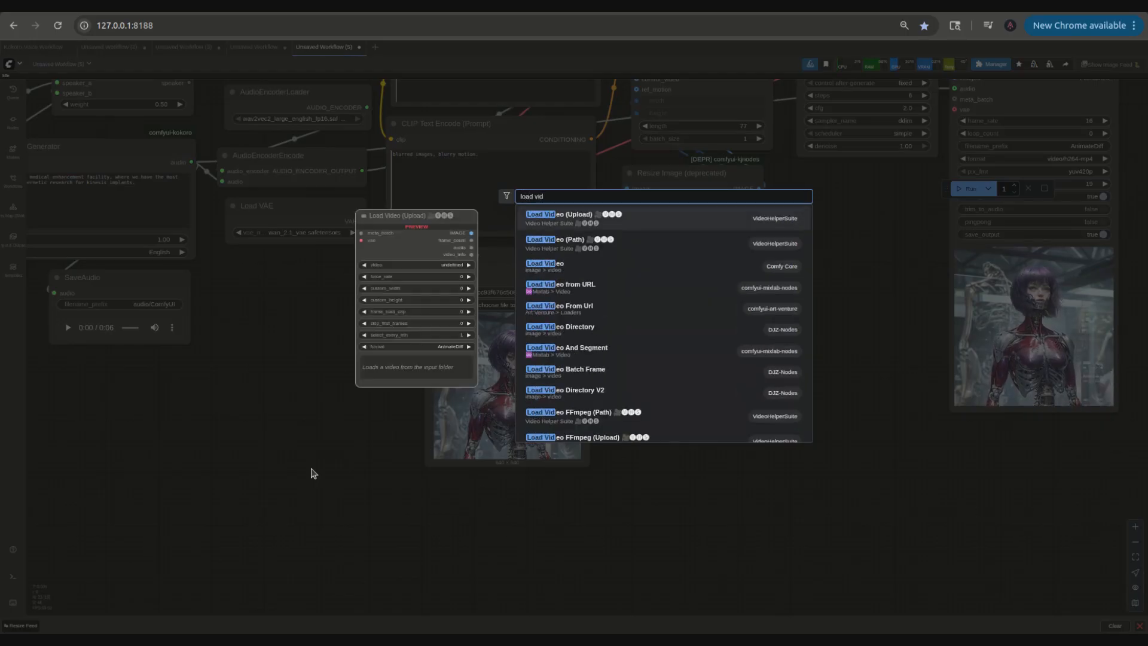
{"action": "left_click", "coordinate": [541, 217]}
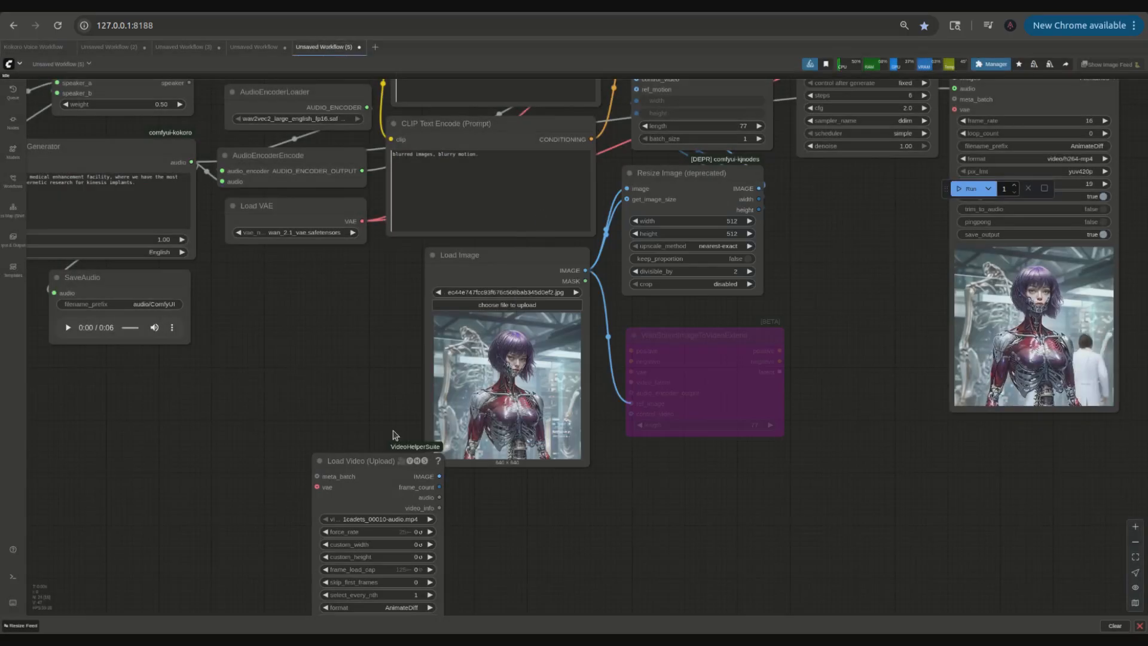
{"action": "left_click_drag", "start_coordinate": [385, 463], "coordinate": [835, 251]}
{"action": "left_click_drag", "start_coordinate": [892, 541], "coordinate": [956, 608]}
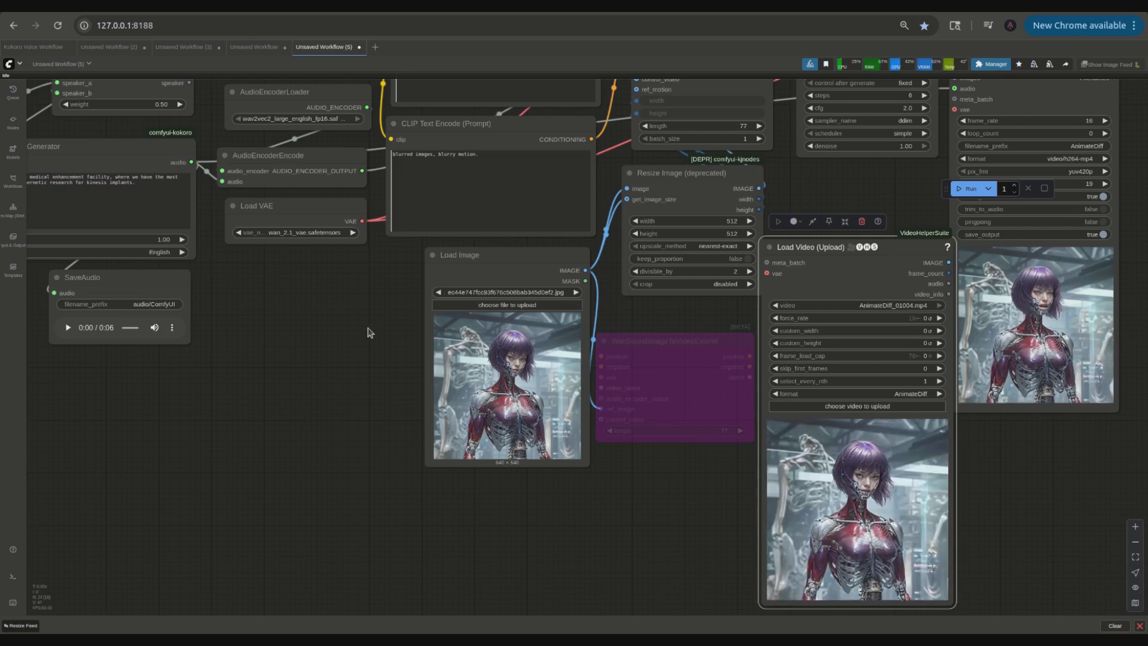
Step: Add an AIO Aux Preprocessor node and connect the Load Video image output to its image input
{"action": "left_click_drag", "start_coordinate": [626, 332], "coordinate": [517, 399]}
{"action": "left_click_drag", "start_coordinate": [728, 316], "coordinate": [186, 394]}
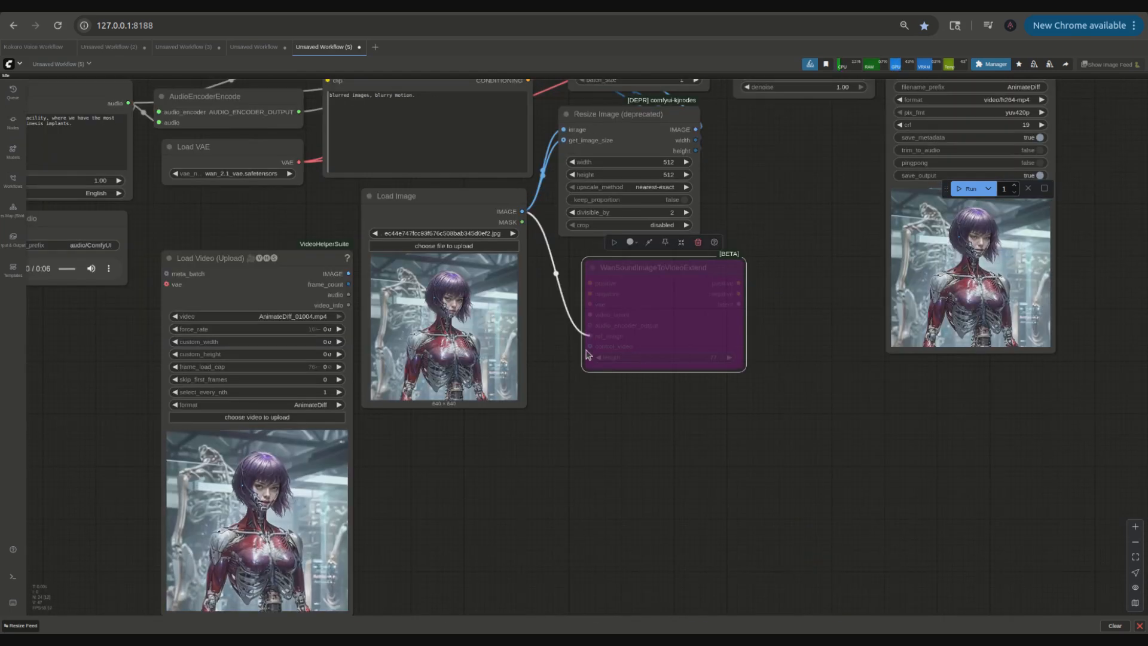
{"action": "left_click_drag", "start_coordinate": [784, 340], "coordinate": [774, 395]}
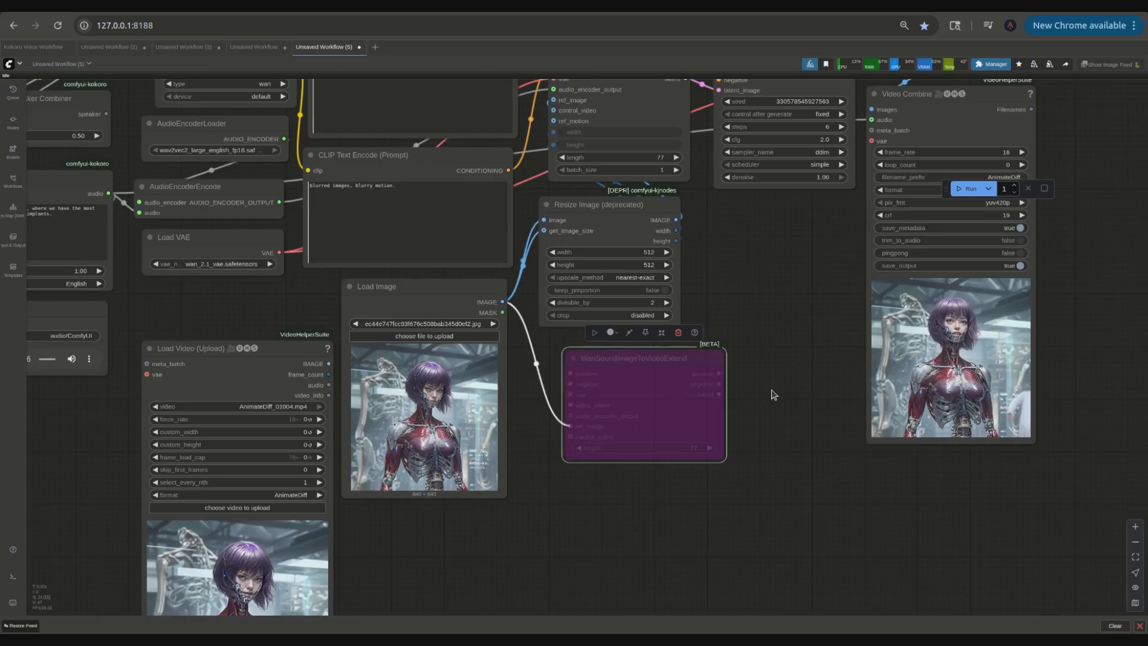
{"action": "double_click", "coordinate": [410, 540]}
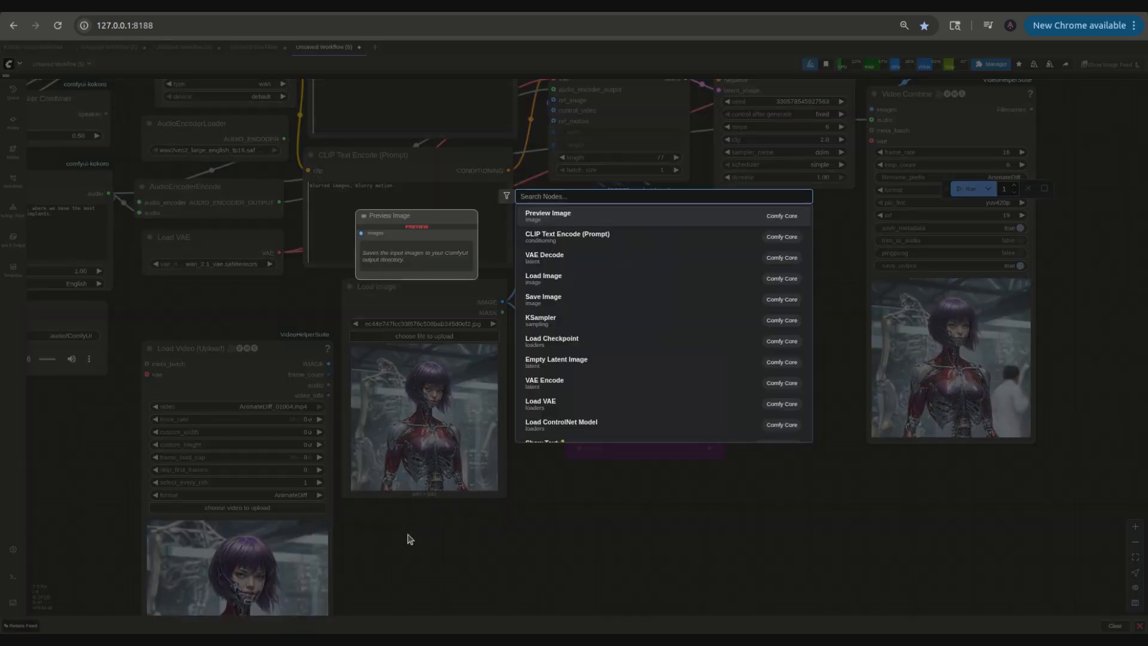
{"action": "type", "text": "ai"}
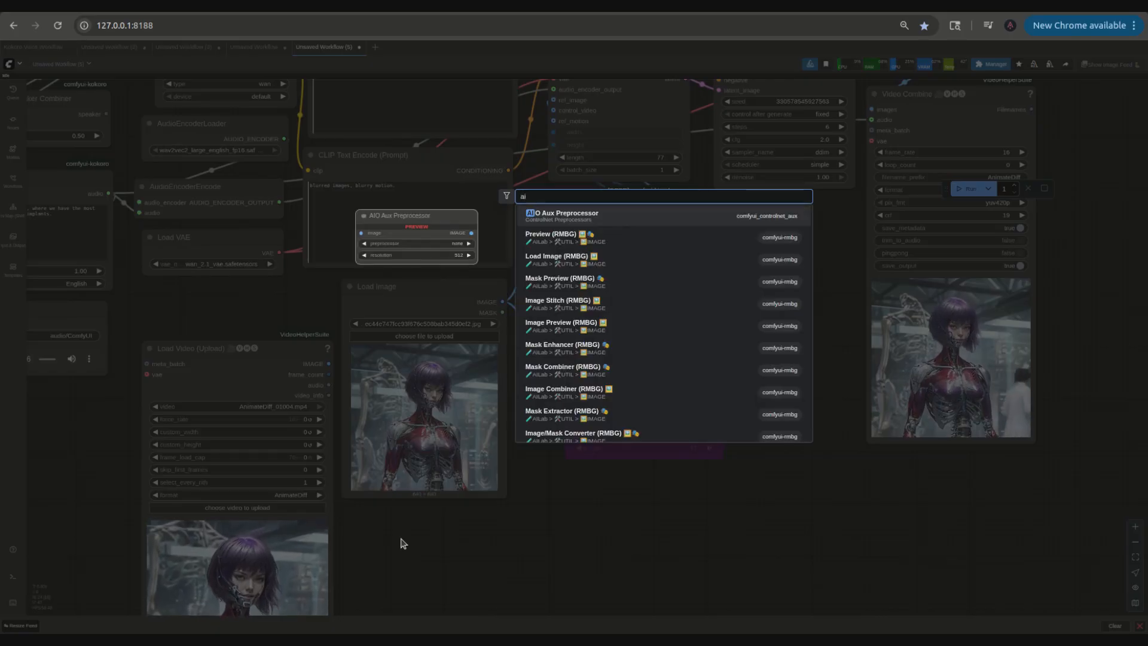
{"action": "key", "text": "Return"}
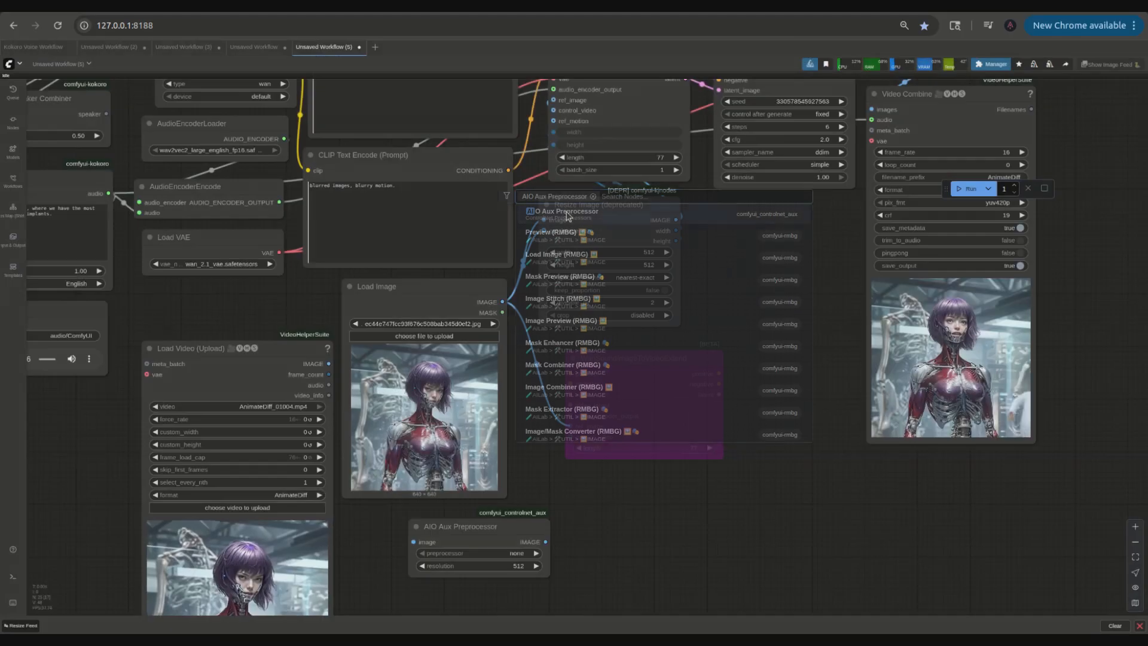
{"action": "left_click_drag", "start_coordinate": [313, 368], "coordinate": [419, 542]}
{"action": "left_click_drag", "start_coordinate": [486, 528], "coordinate": [461, 534]}
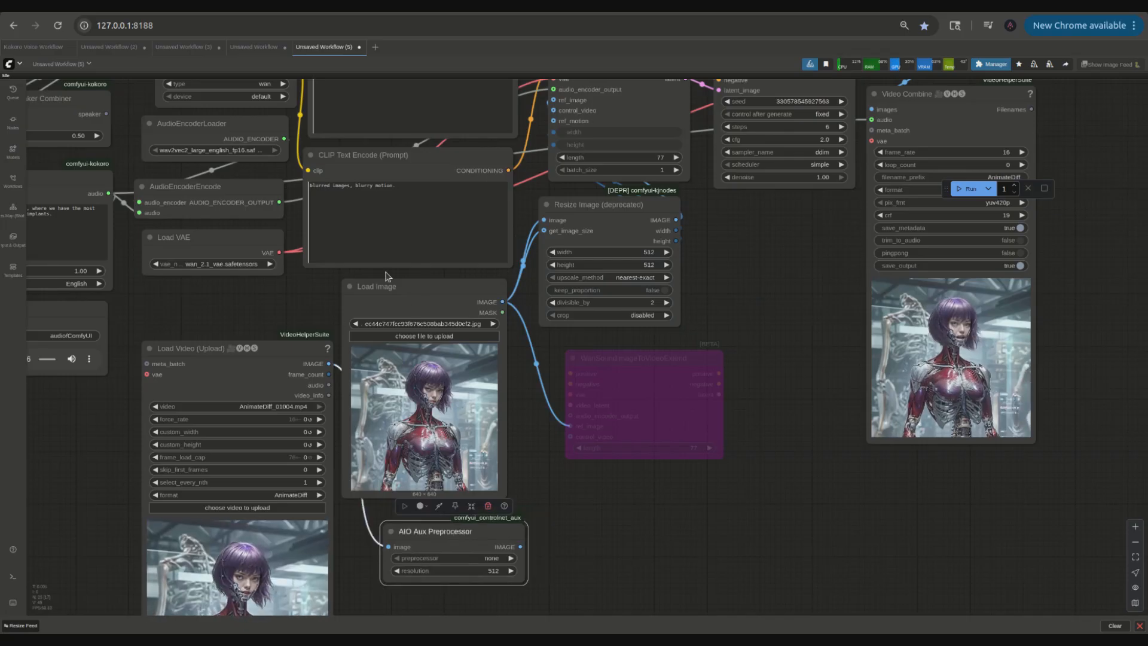
Step: Set the AIO Aux Preprocessor's preprocessor to DWPreprocessor
{"action": "left_click_drag", "start_coordinate": [586, 468], "coordinate": [543, 340]}
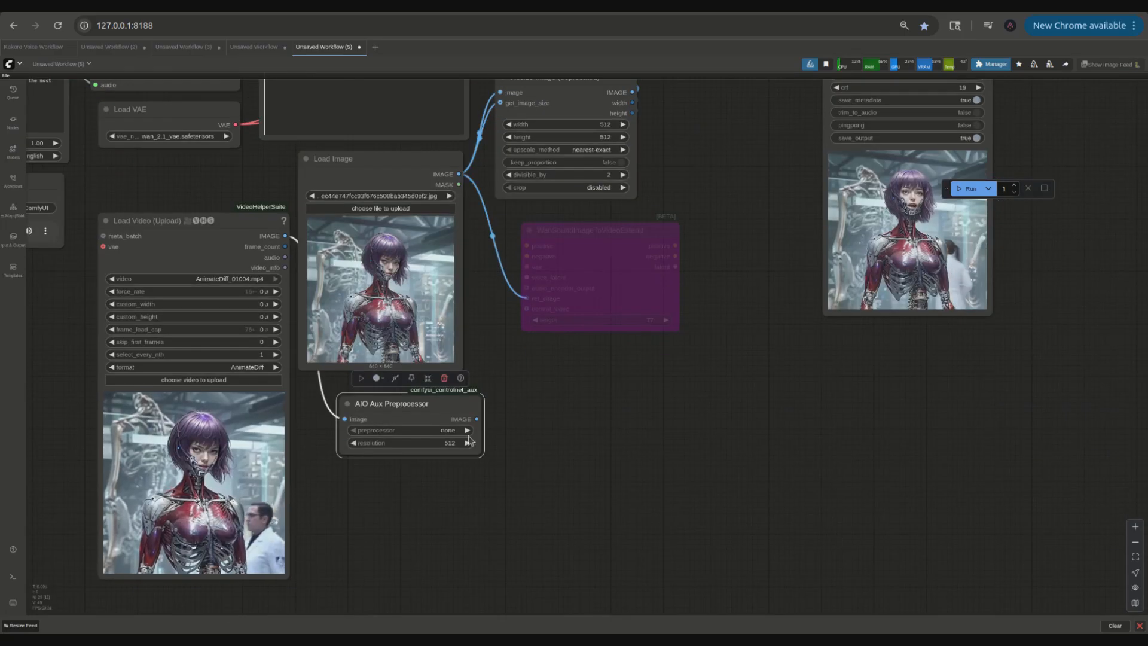
{"action": "left_click", "coordinate": [381, 430]}
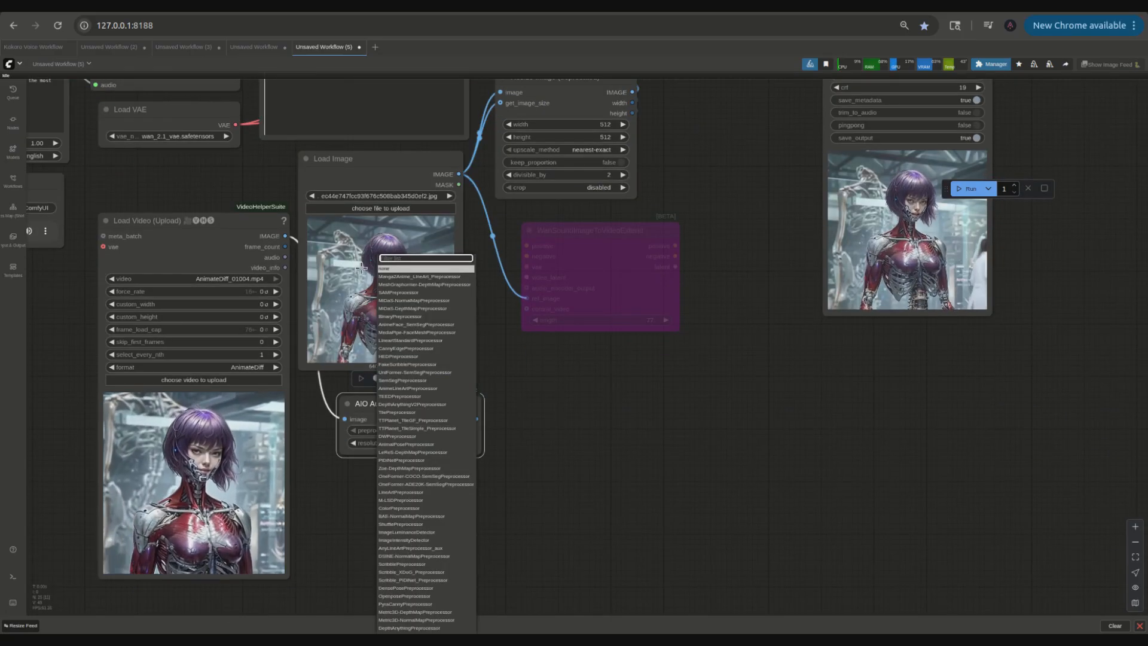
{"action": "type", "text": "dw"}
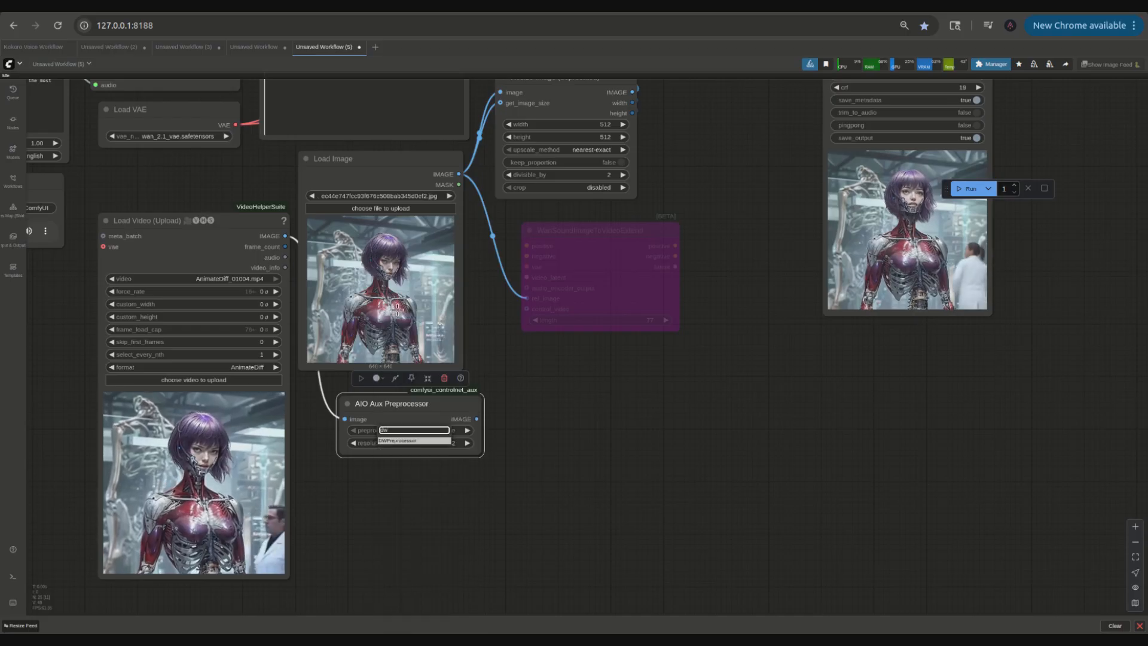
{"action": "left_click", "coordinate": [409, 439]}
{"action": "left_click_drag", "start_coordinate": [410, 435], "coordinate": [575, 445]}
{"action": "left_click_drag", "start_coordinate": [685, 372], "coordinate": [592, 479]}
{"action": "scroll", "coordinate": [601, 426], "scroll_direction": "down", "scroll_amount": 2}
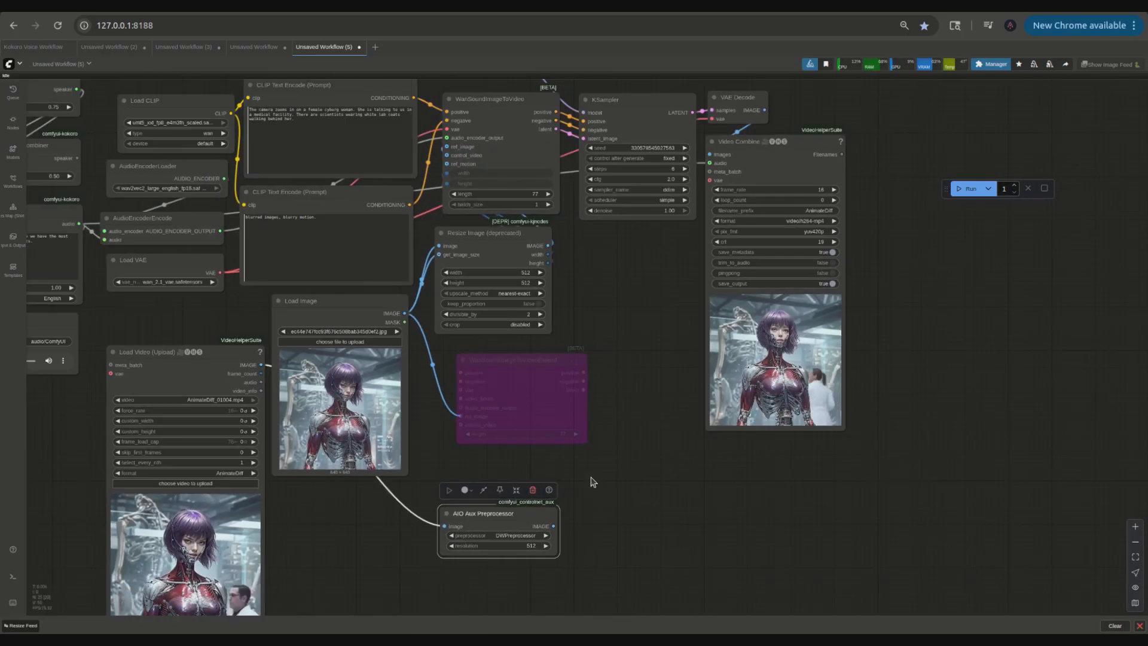
Step: Connect the AIO Aux Preprocessor's image output to the control_video input of the WanSoundImageToVideo node
{"action": "left_click_drag", "start_coordinate": [554, 526], "coordinate": [453, 155]}
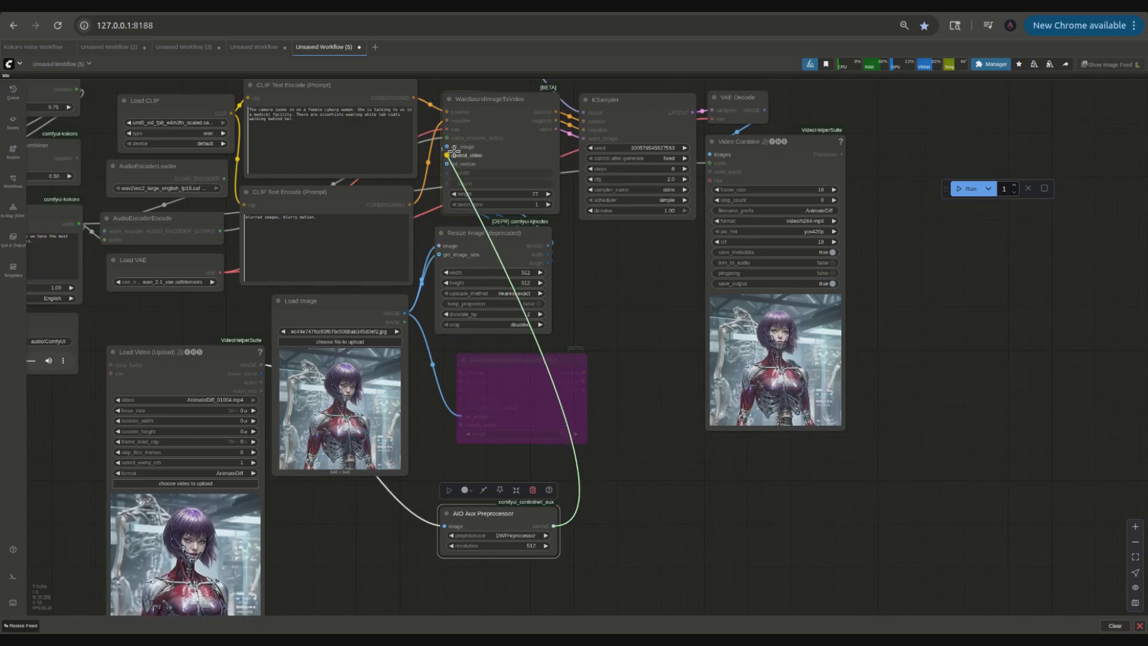
{"action": "left_click_drag", "start_coordinate": [235, 352], "coordinate": [373, 499]}
{"action": "scroll", "coordinate": [666, 476], "scroll_direction": "down", "scroll_amount": 2}
{"action": "scroll", "coordinate": [665, 476], "scroll_direction": "up", "scroll_amount": 1}
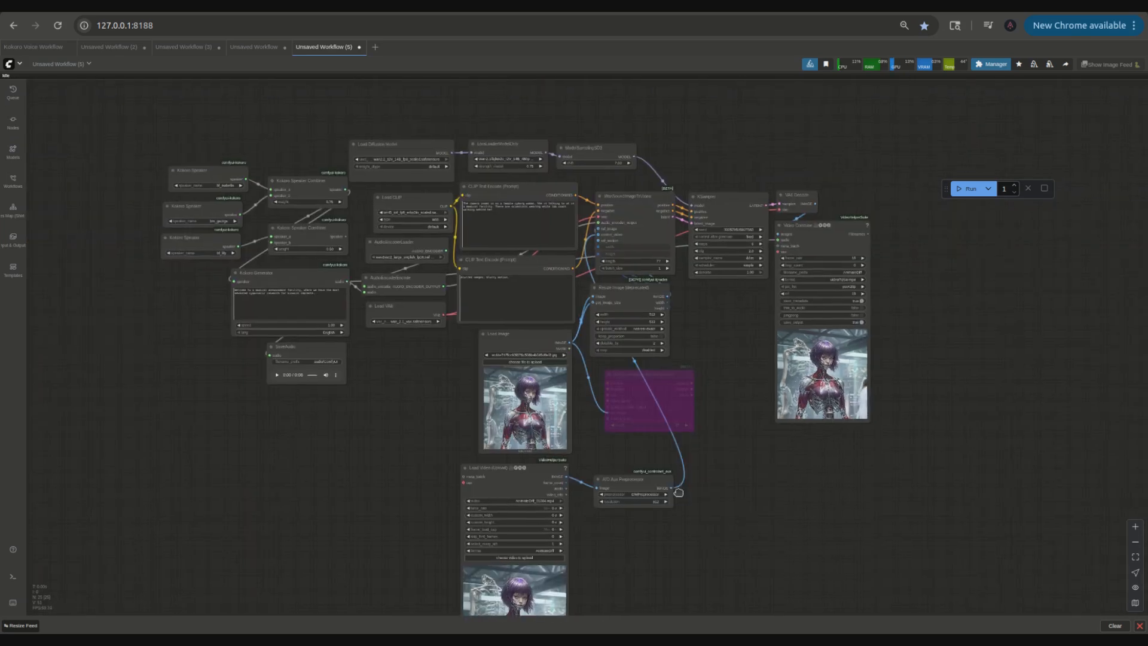
{"action": "left_click_drag", "start_coordinate": [671, 490], "coordinate": [698, 509]}
{"action": "left_click", "coordinate": [707, 444]}
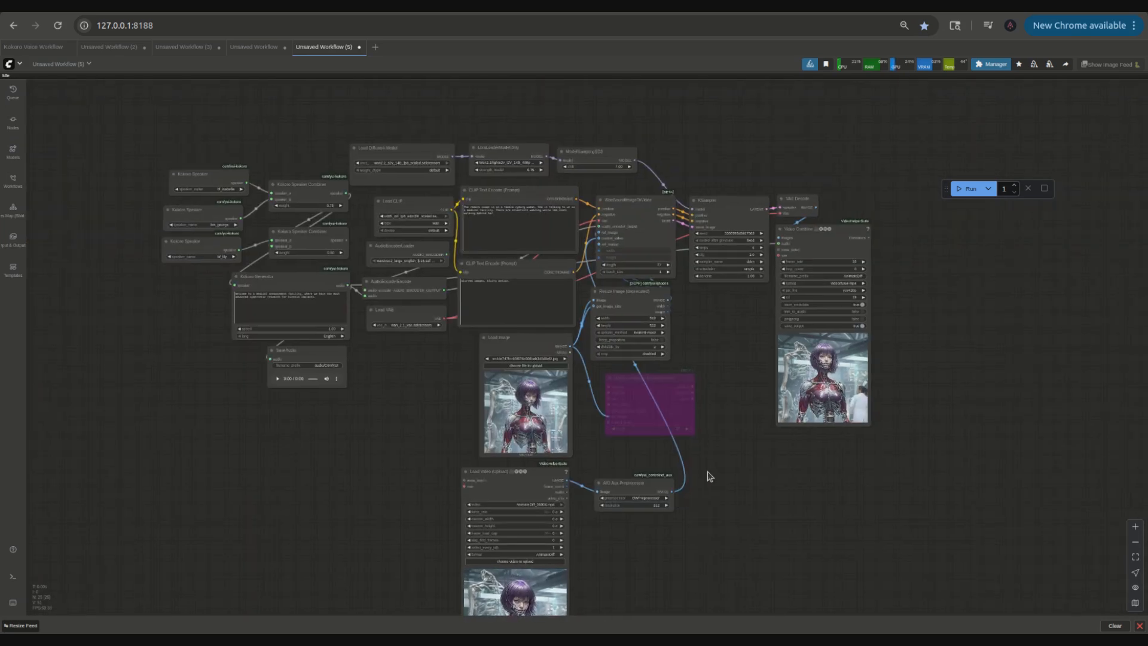
Step: Add a Video Combine node fed by the AIO Aux Preprocessor's image output to preview the pose video
{"action": "double_click", "coordinate": [708, 473]}
{"action": "type", "text": "video"}
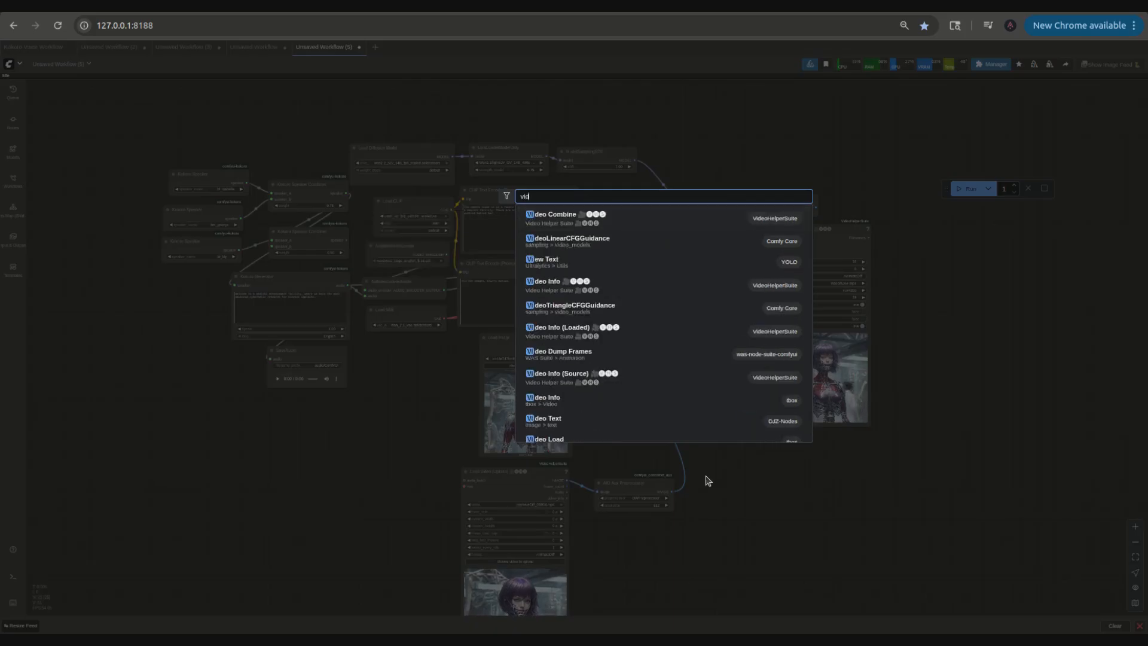
{"action": "key", "text": "Return"}
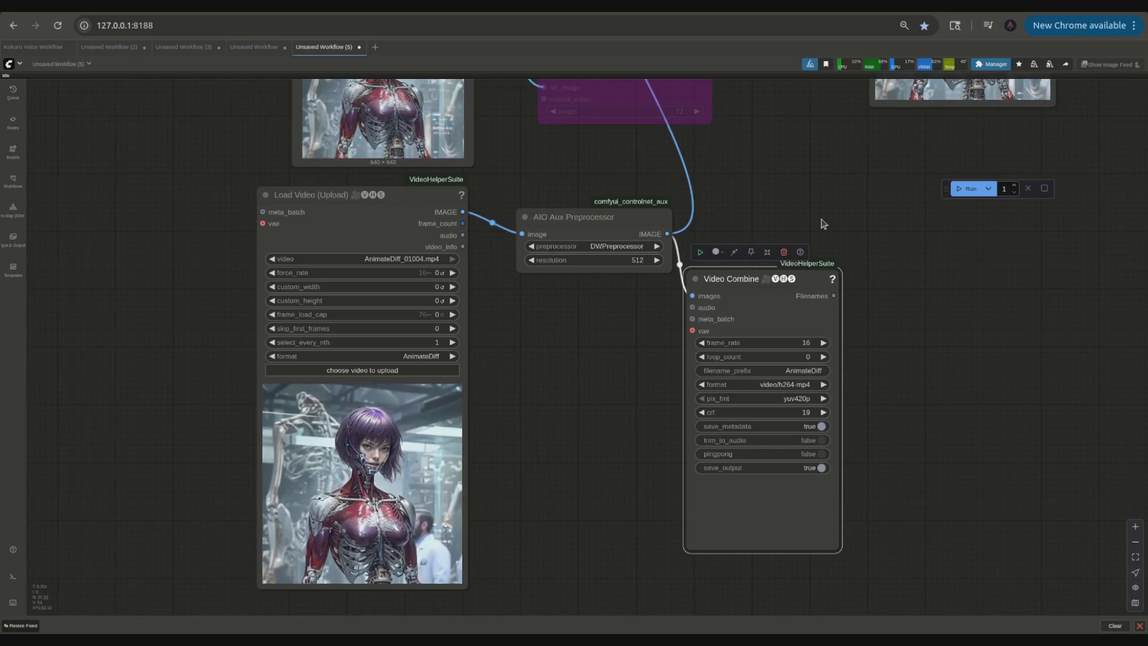
{"action": "scroll", "coordinate": [820, 223], "scroll_direction": "down", "scroll_amount": 2}
{"action": "left_click_drag", "start_coordinate": [784, 198], "coordinate": [770, 342]}
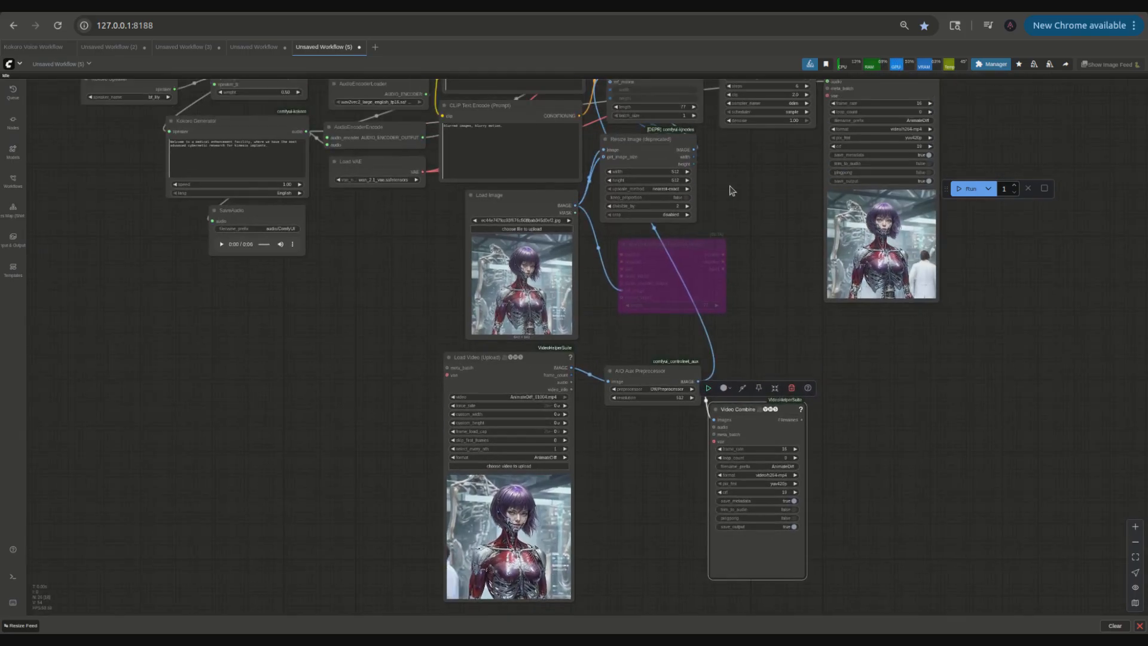
Step: Run the workflow and inspect the generated pose preview and output video
{"action": "left_click", "coordinate": [960, 190]}
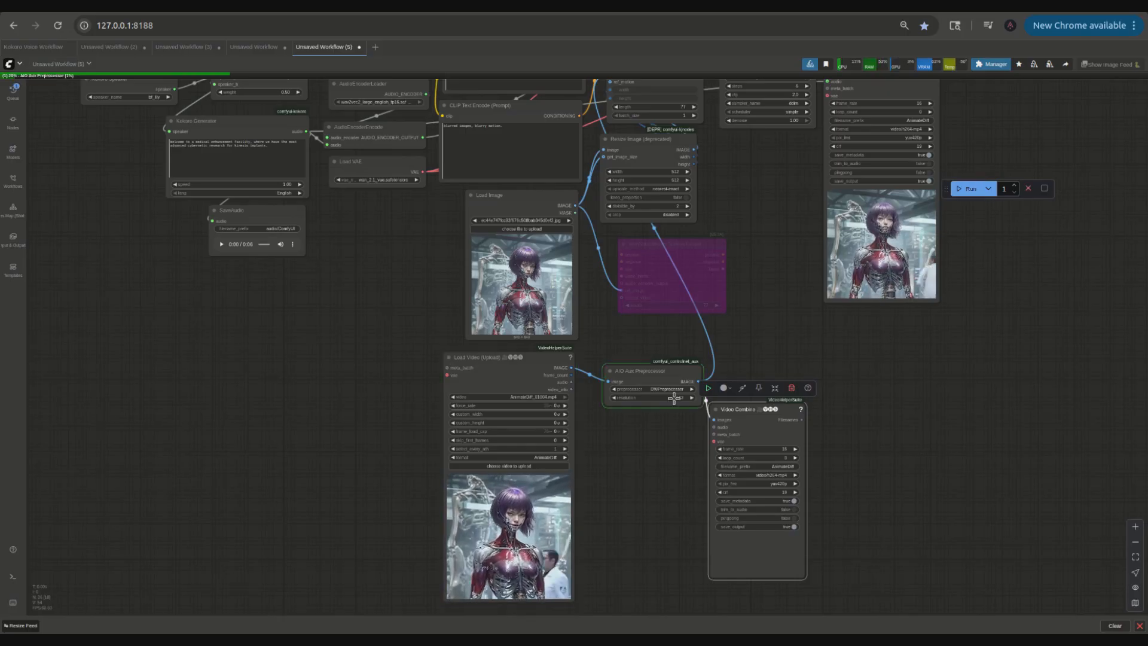
{"action": "scroll", "coordinate": [390, 362], "scroll_direction": "up", "scroll_amount": 2}
{"action": "scroll", "coordinate": [390, 362], "scroll_direction": "up", "scroll_amount": 1}
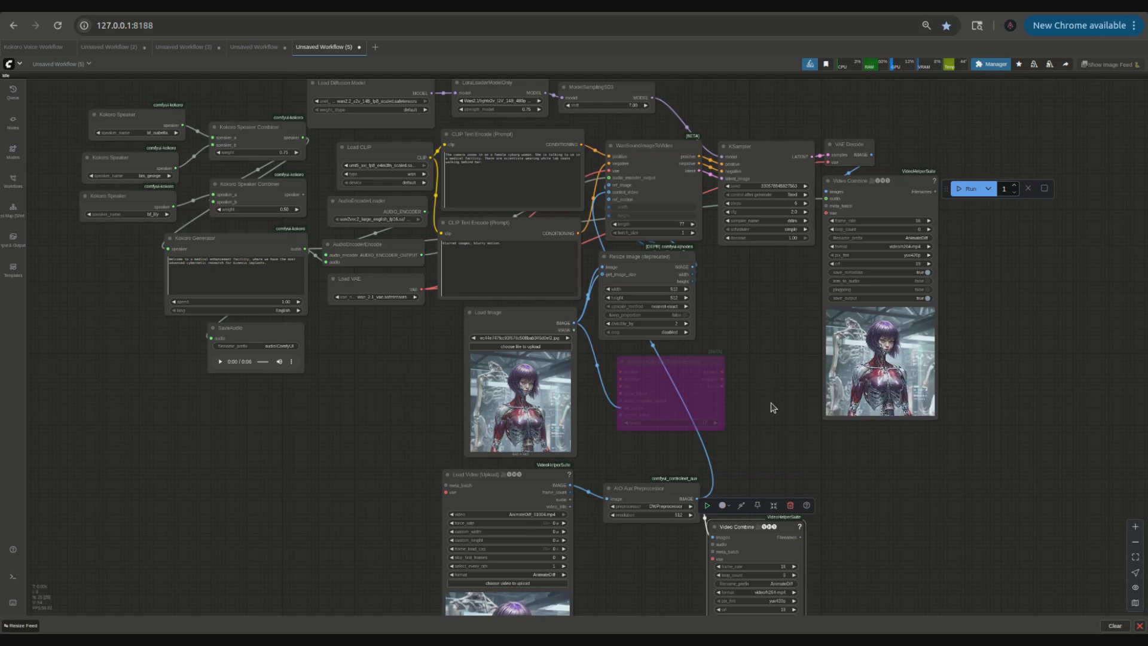
{"action": "scroll", "coordinate": [771, 403], "scroll_direction": "up", "scroll_amount": 4}
{"action": "scroll", "coordinate": [763, 356], "scroll_direction": "up", "scroll_amount": 5}
{"action": "left_click_drag", "start_coordinate": [762, 354], "coordinate": [526, 342]}
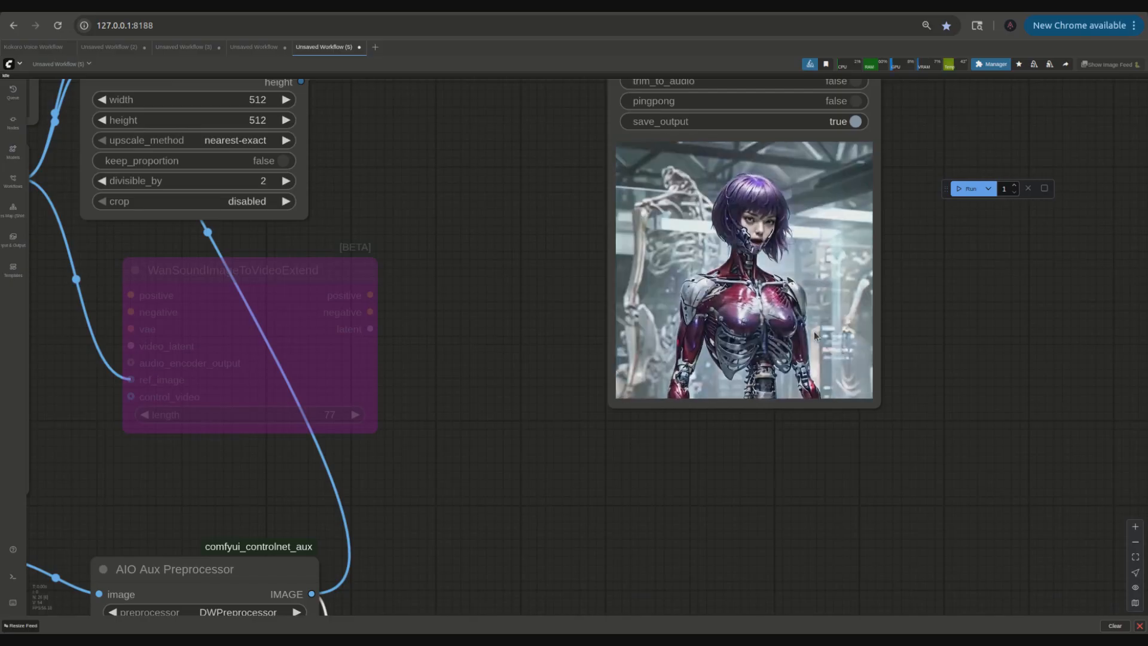
{"action": "scroll", "coordinate": [813, 332], "scroll_direction": "down", "scroll_amount": 6}
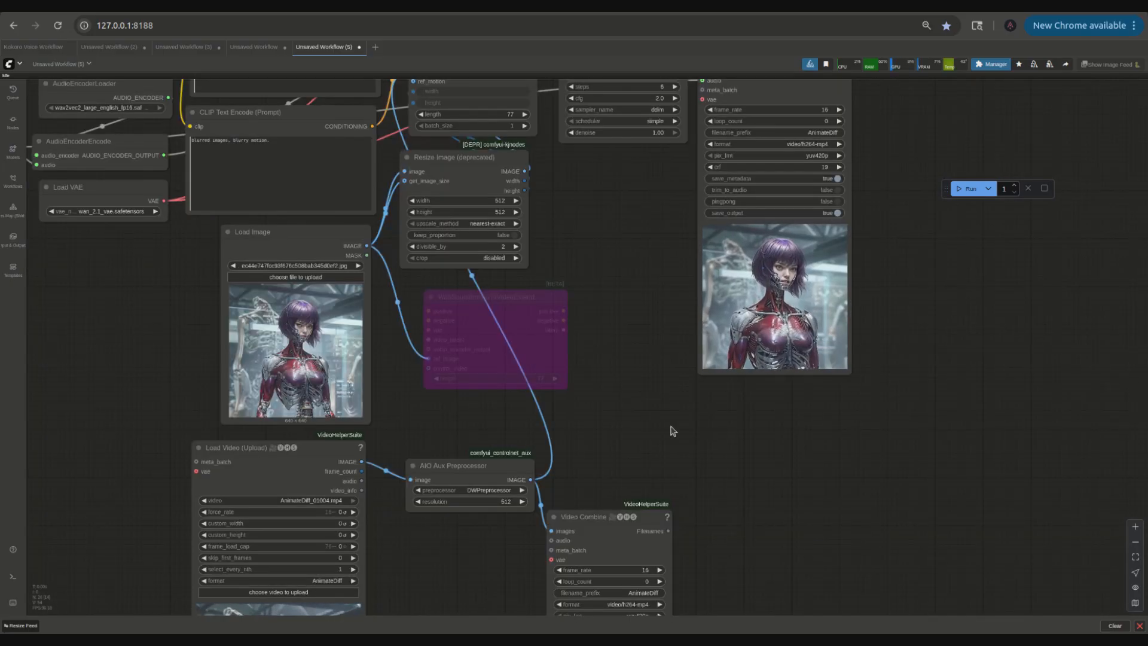
{"action": "scroll", "coordinate": [705, 382], "scroll_direction": "down", "scroll_amount": 6}
{"action": "scroll", "coordinate": [717, 395], "scroll_direction": "up", "scroll_amount": 5}
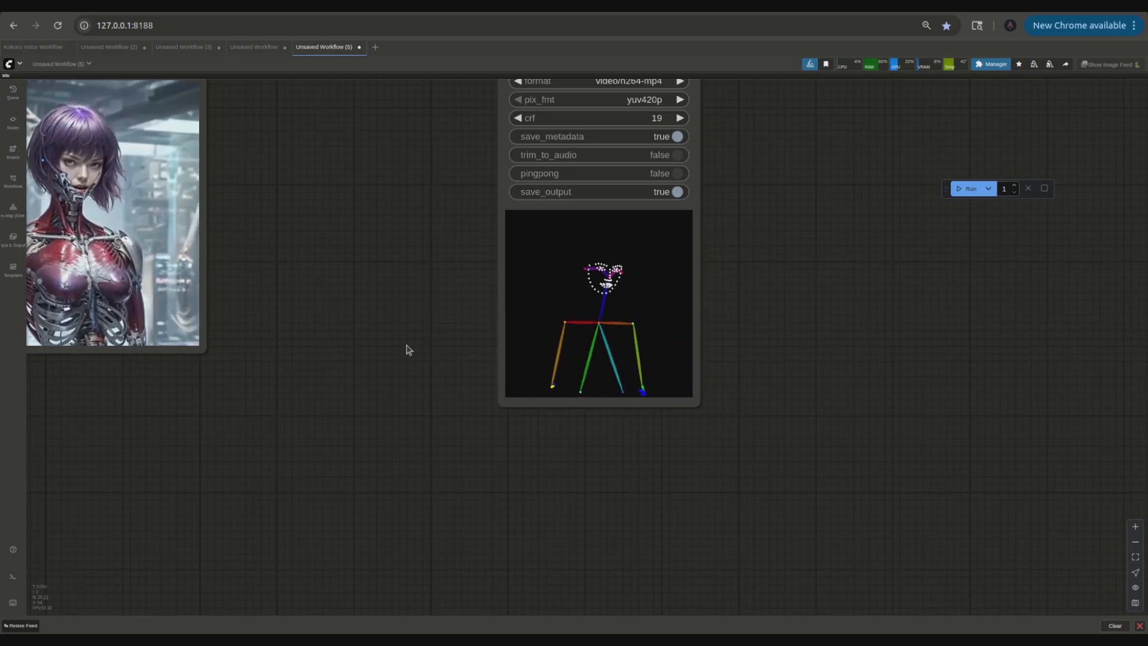
{"action": "left_click_drag", "start_coordinate": [650, 345], "coordinate": [652, 393]}
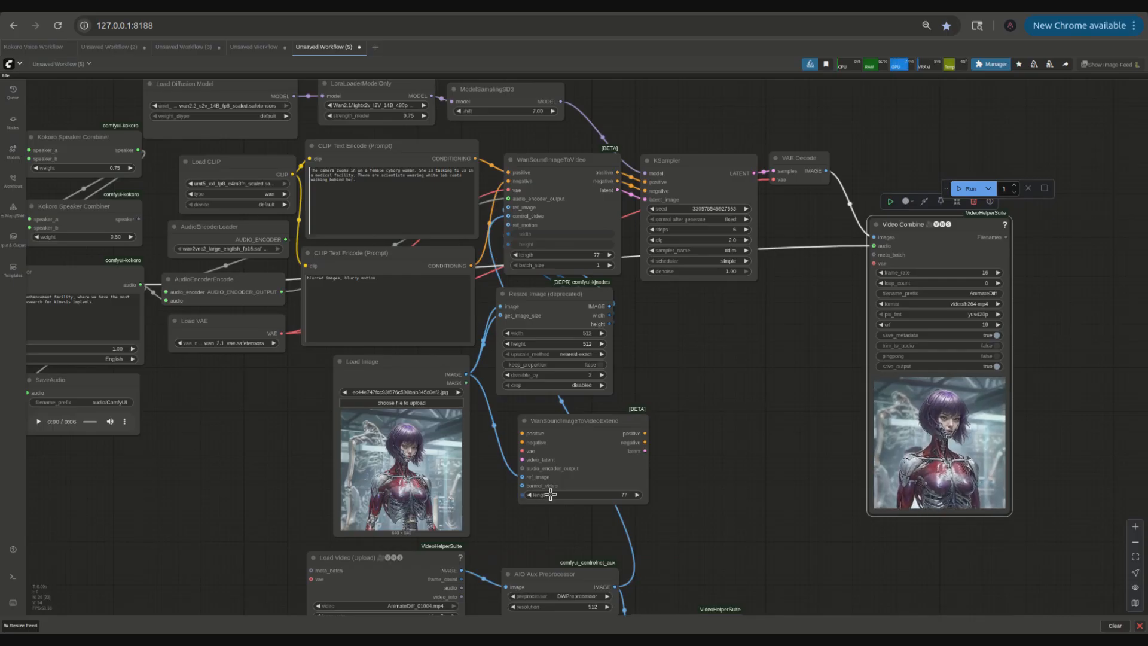
Step: Connect the positive and negative conditioning, VAE and first KSampler latent to the WanSoundImageToVideoExtend node
{"action": "left_click_drag", "start_coordinate": [522, 433], "coordinate": [471, 231]}
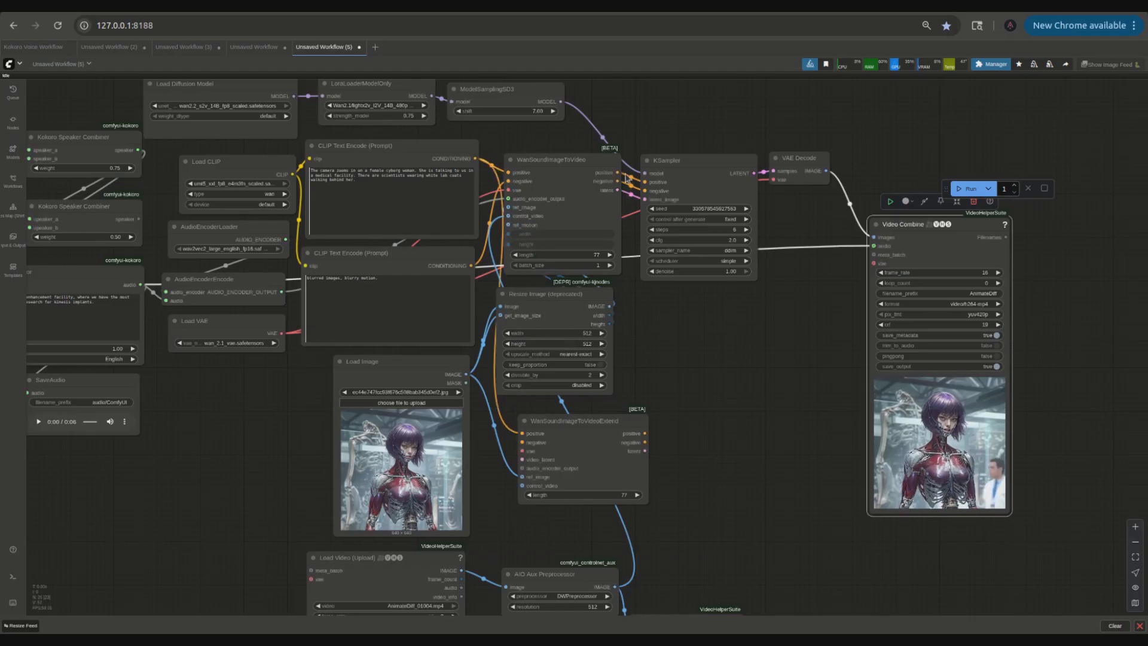
{"action": "left_click_drag", "start_coordinate": [474, 159], "coordinate": [513, 303]}
{"action": "left_click_drag", "start_coordinate": [472, 265], "coordinate": [497, 390]}
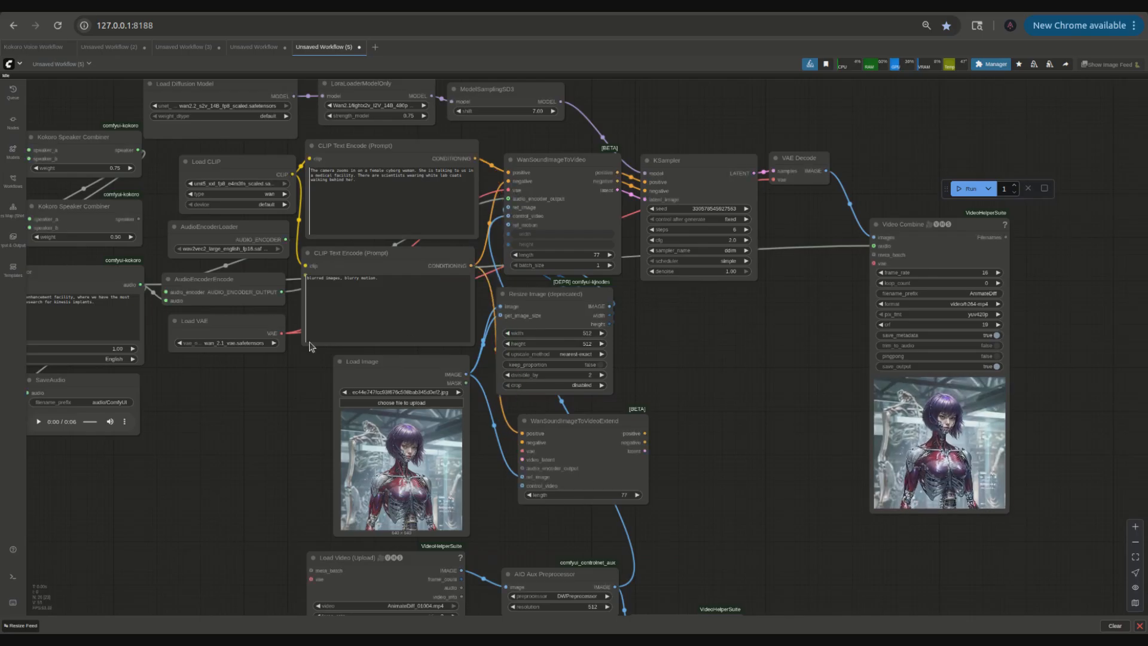
{"action": "left_click_drag", "start_coordinate": [281, 333], "coordinate": [634, 497]}
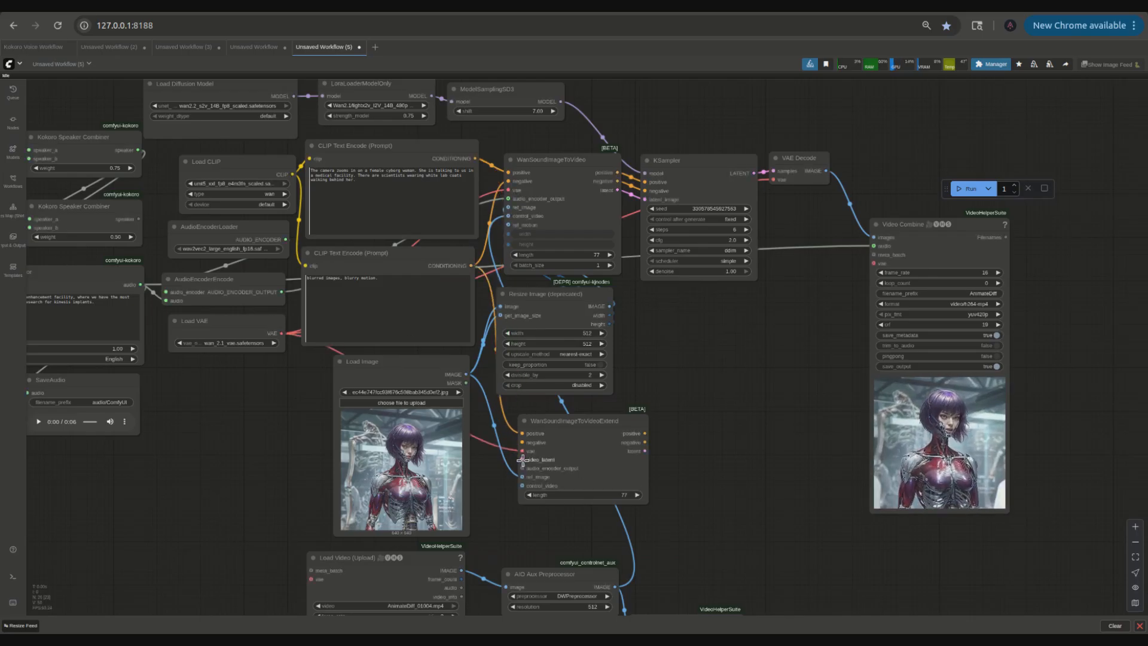
{"action": "left_click_drag", "start_coordinate": [755, 172], "coordinate": [607, 447]}
{"action": "left_click_drag", "start_coordinate": [538, 461], "coordinate": [538, 461]}
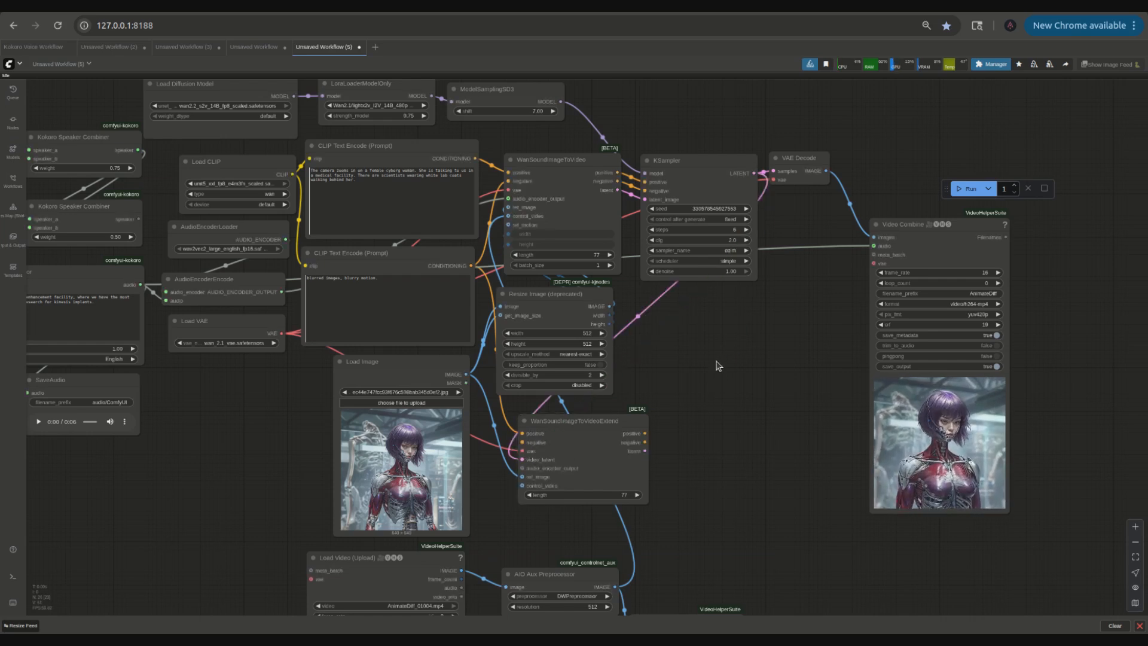
Step: Add a LatentConcat node beside the sampler nodes
{"action": "double_click", "coordinate": [662, 369]}
{"action": "type", "text": "l"}
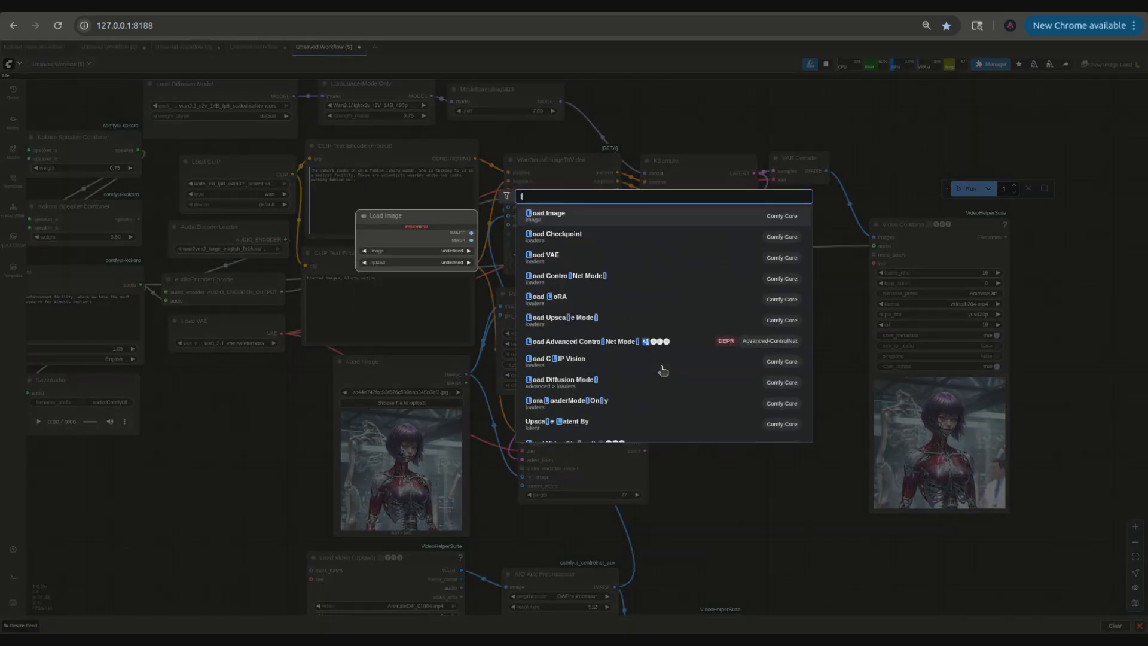
{"action": "type", "text": "atentco"}
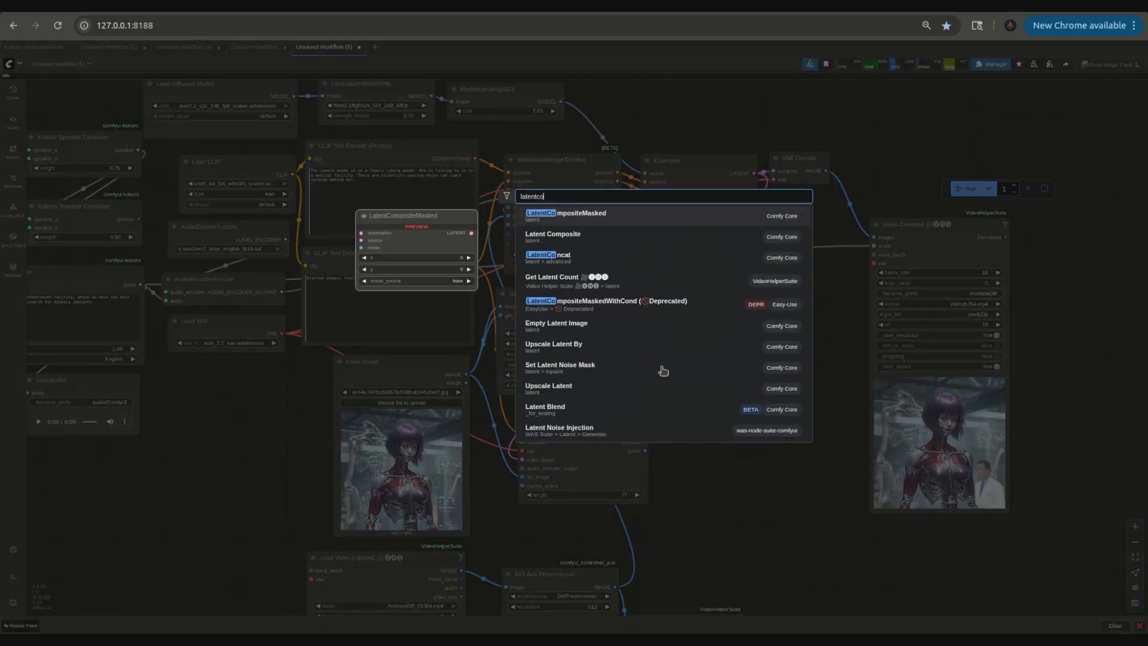
{"action": "key", "text": "Down"}
{"action": "key", "text": "Down"}
{"action": "key", "text": "Return"}
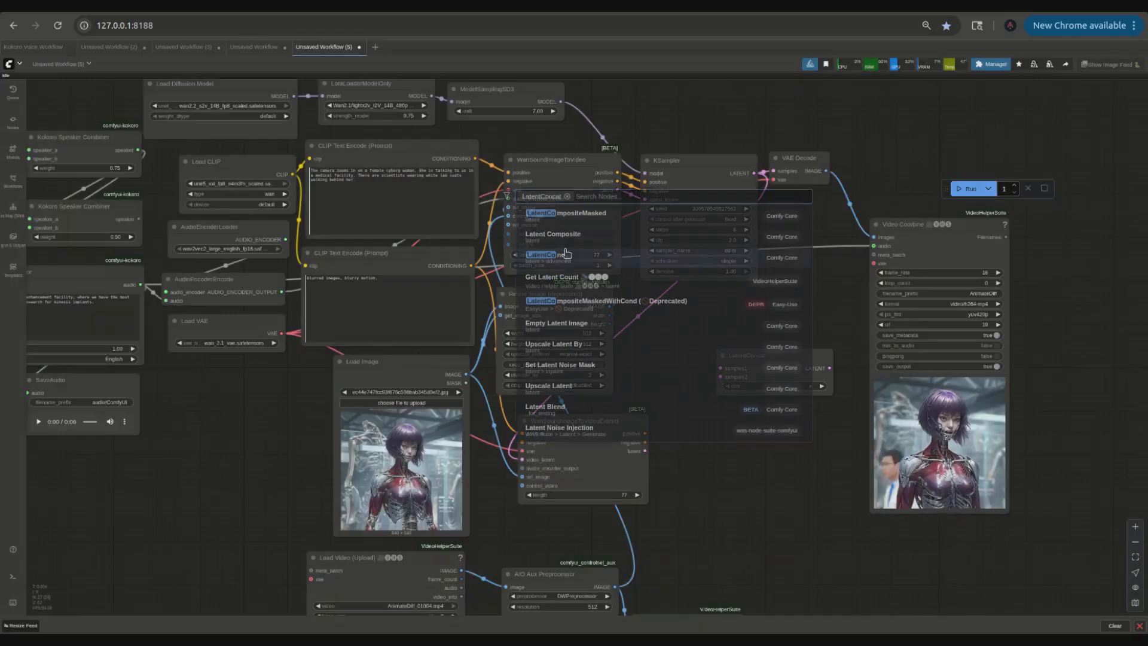
{"action": "left_click_drag", "start_coordinate": [749, 363], "coordinate": [755, 437]}
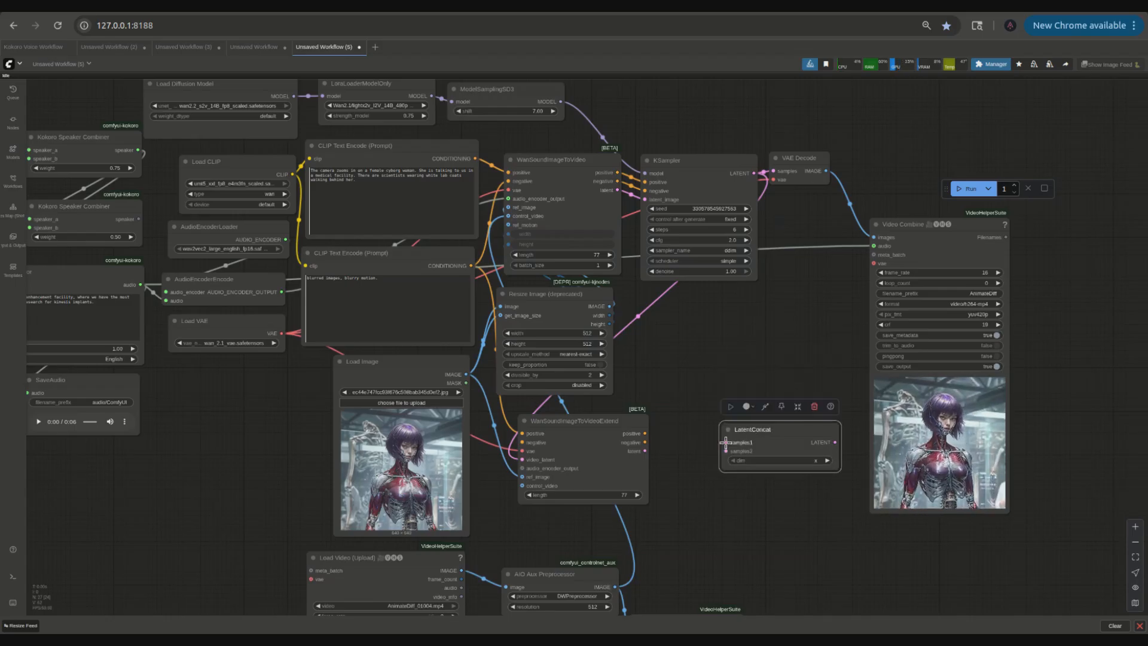
Step: Connect the first KSampler's latent and the Extend node's latent into the LatentConcat node
{"action": "left_click_drag", "start_coordinate": [727, 443], "coordinate": [733, 411]}
{"action": "left_click_drag", "start_coordinate": [784, 227], "coordinate": [755, 173]}
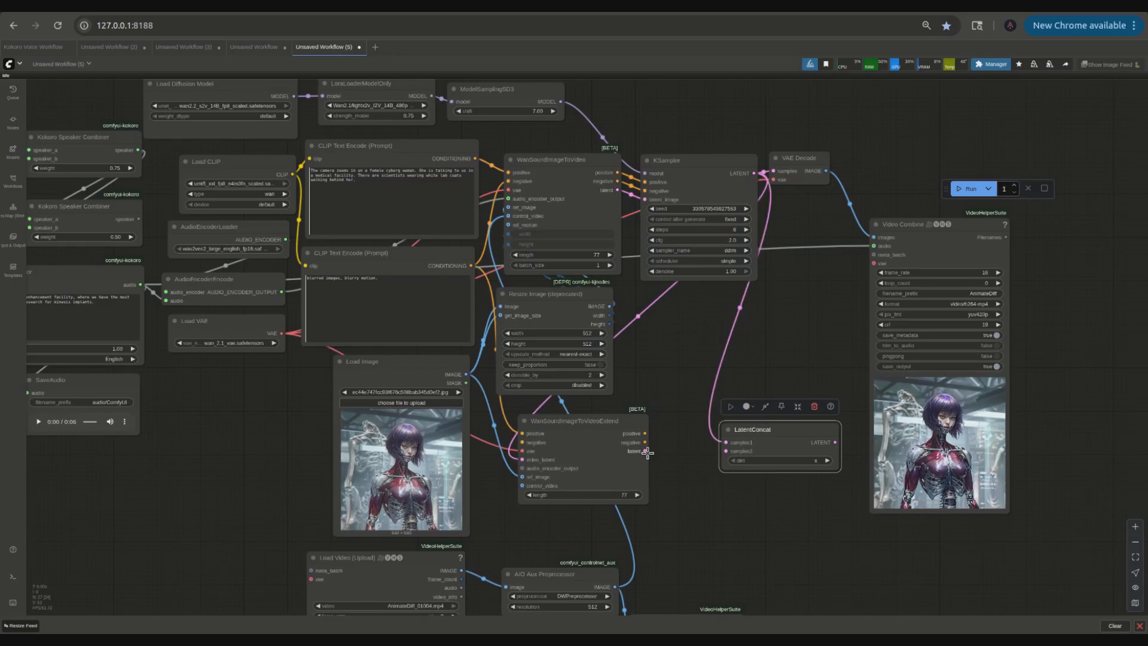
{"action": "left_click_drag", "start_coordinate": [646, 450], "coordinate": [745, 363]}
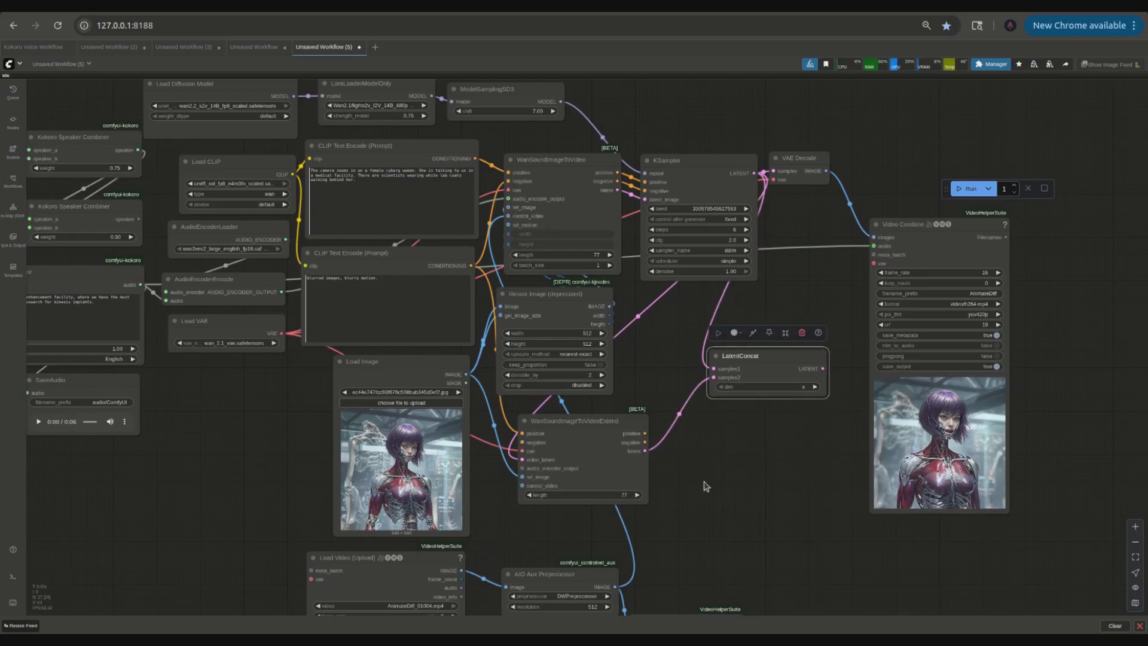
Step: Duplicate the KSampler node
{"action": "left_click", "coordinate": [676, 169]}
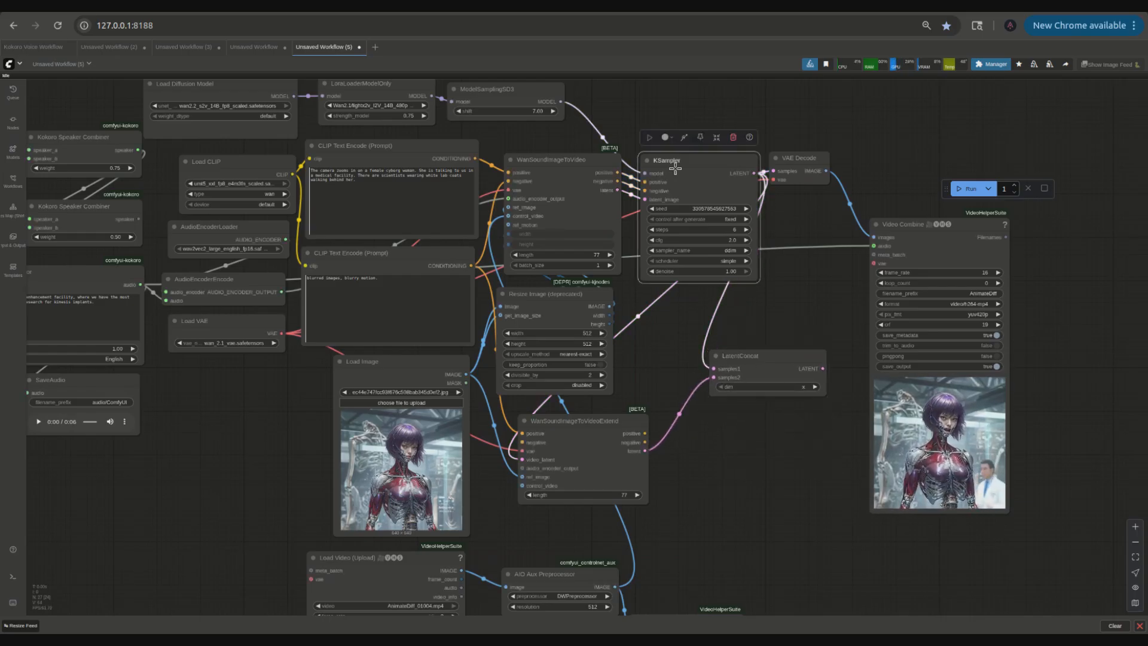
{"action": "right_click", "coordinate": [677, 163]}
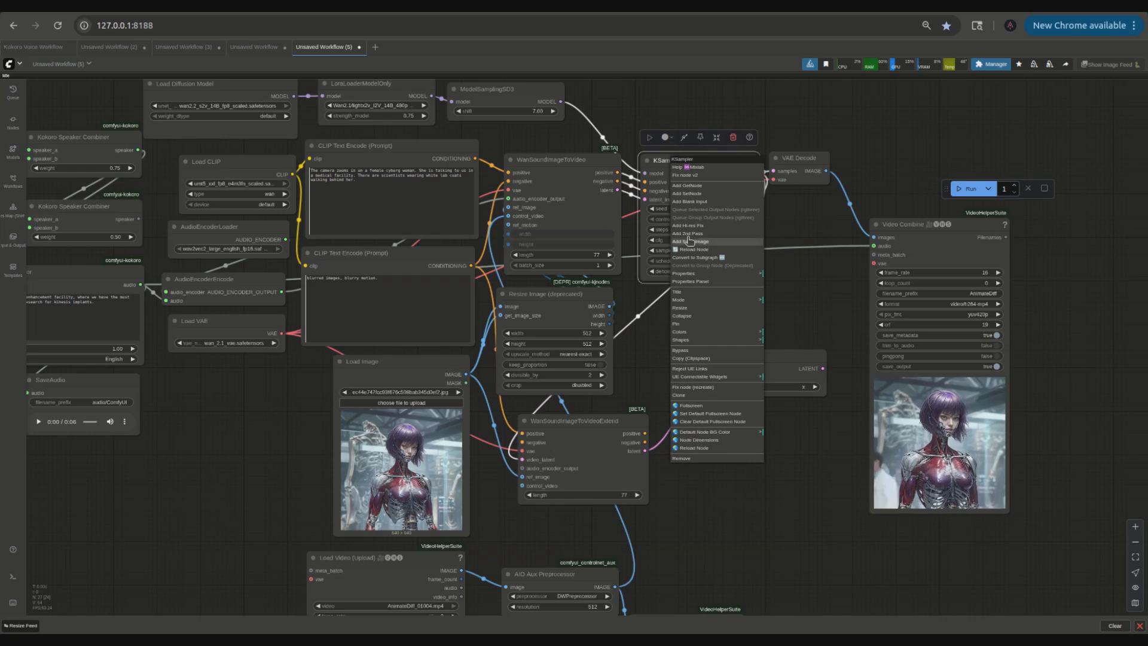
{"action": "left_click", "coordinate": [698, 387]}
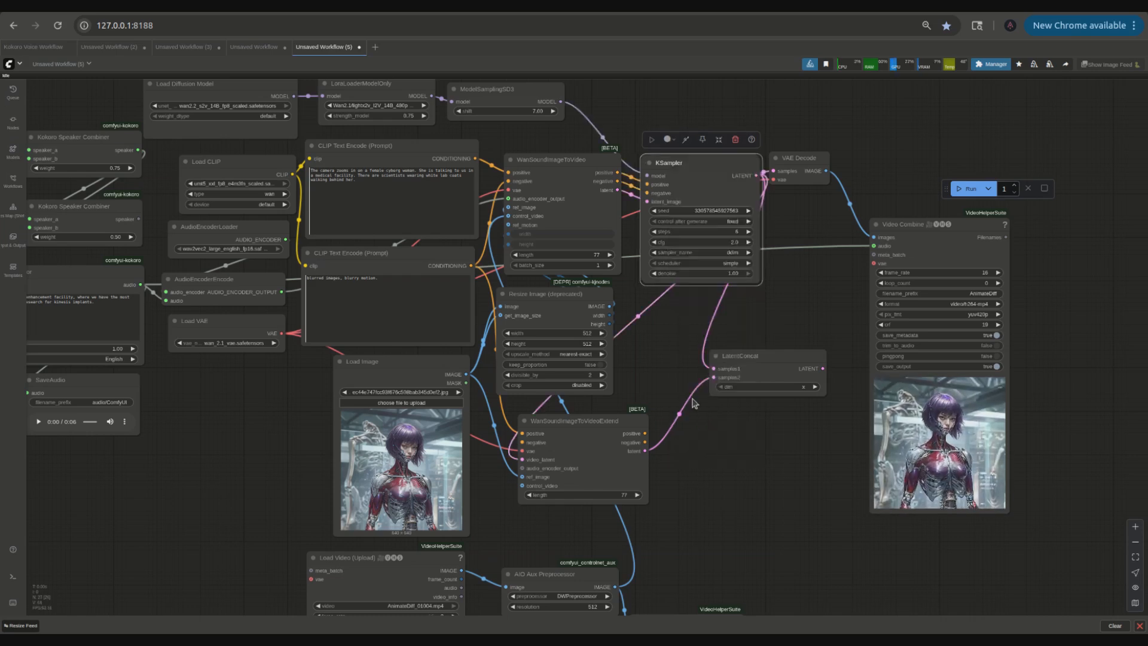
{"action": "key", "text": "ctrl+c"}
{"action": "key", "text": "ctrl+v"}
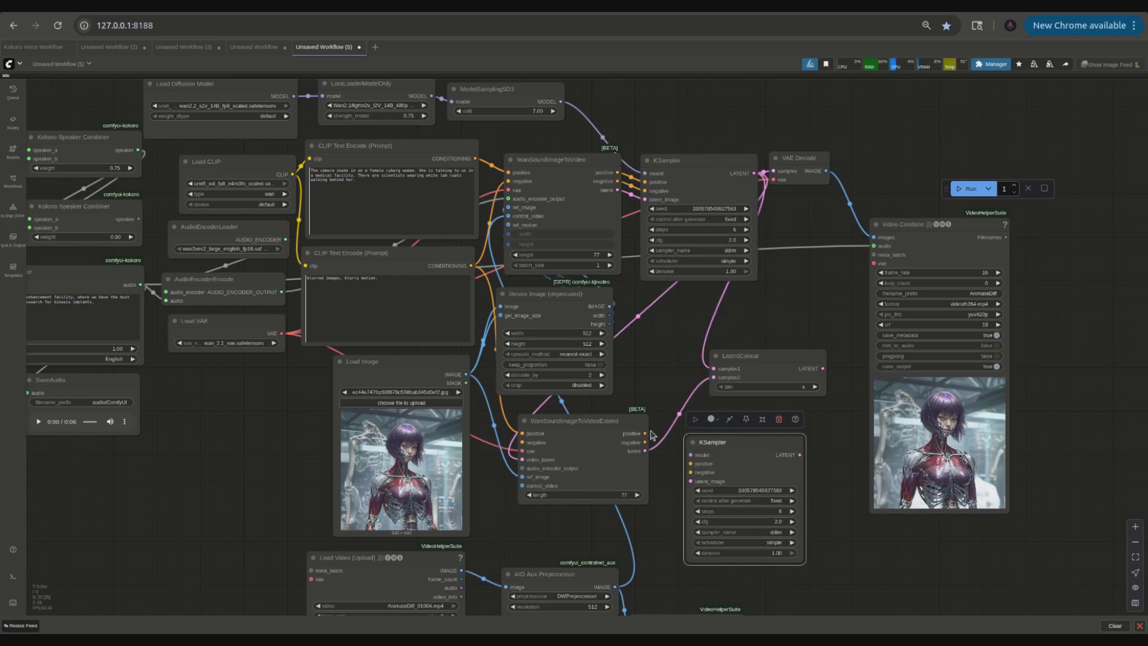
Step: Feed the Extend node's outputs into the duplicated KSampler and route its latent into LatentConcat's samples2
{"action": "left_click_drag", "start_coordinate": [645, 433], "coordinate": [691, 481]}
{"action": "left_click_drag", "start_coordinate": [799, 456], "coordinate": [817, 317]}
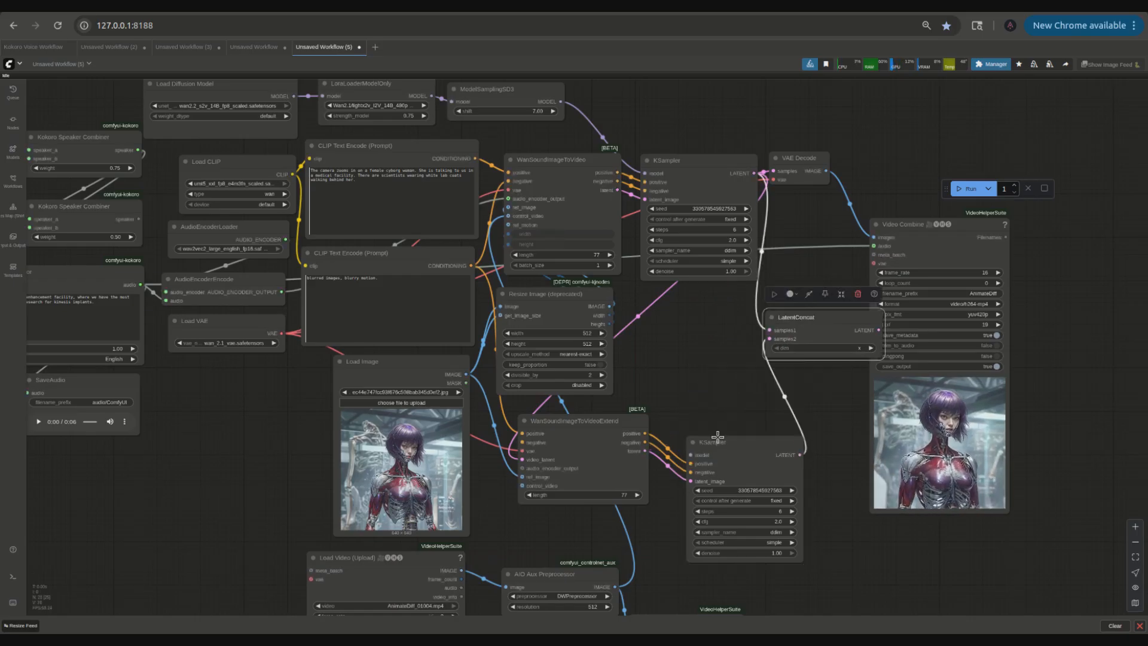
Step: Rearrange the Extend node, the duplicated KSampler and the LatentConcat node into a tidier layout
{"action": "left_click_drag", "start_coordinate": [573, 436], "coordinate": [553, 420]}
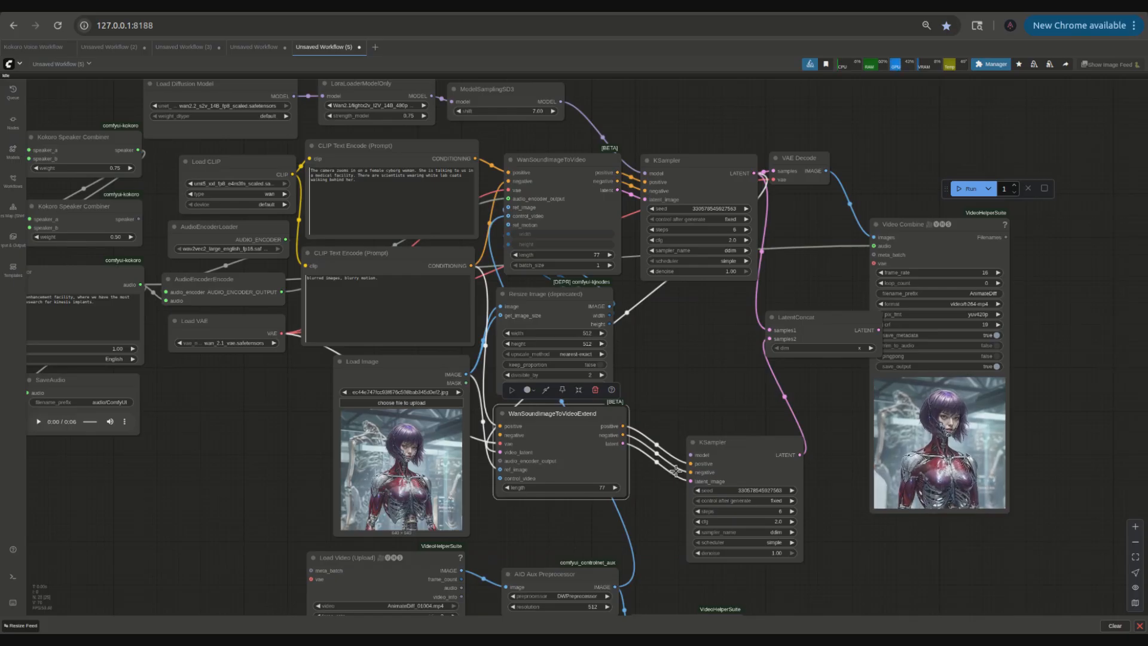
{"action": "left_click_drag", "start_coordinate": [722, 442], "coordinate": [678, 361]}
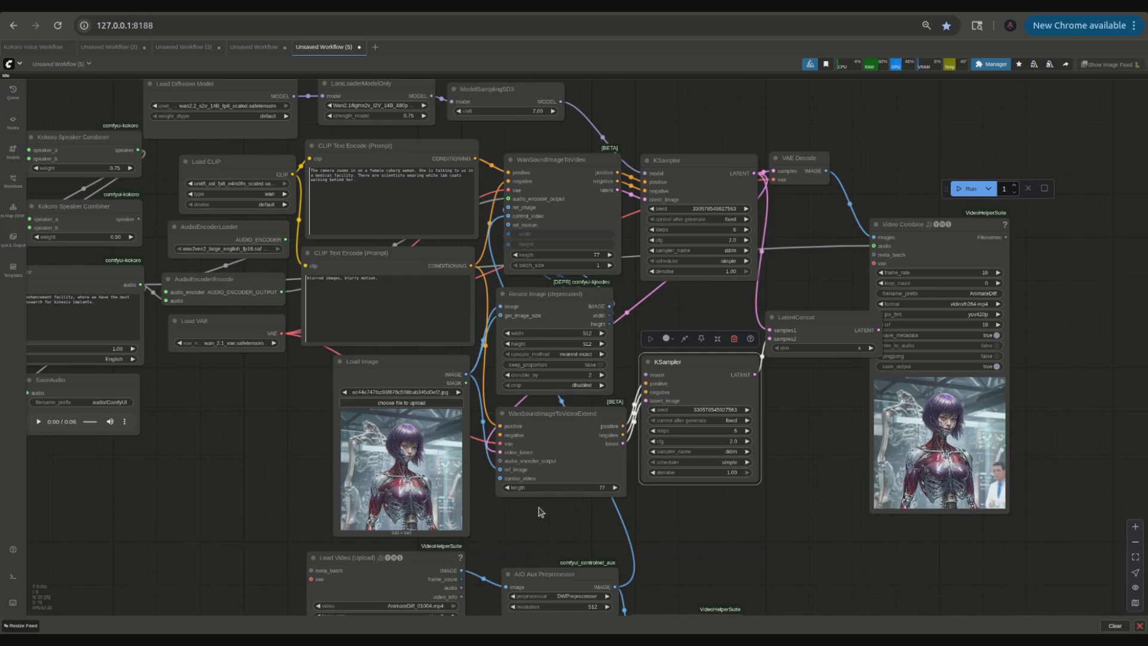
{"action": "left_click_drag", "start_coordinate": [289, 460], "coordinate": [328, 336]}
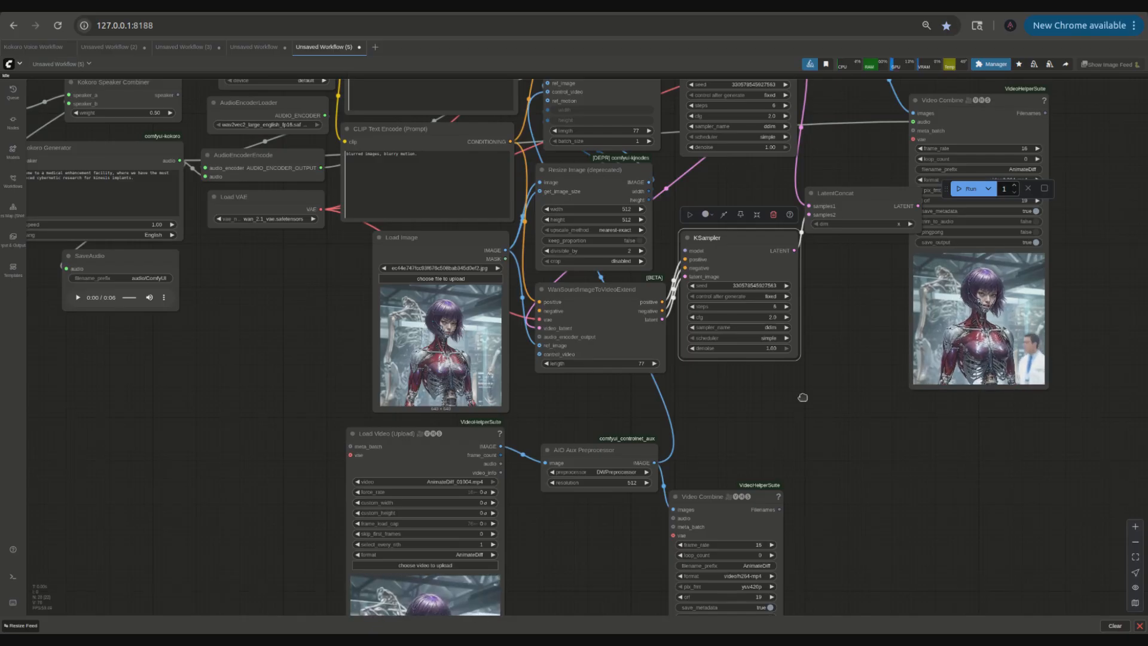
{"action": "left_click_drag", "start_coordinate": [803, 397], "coordinate": [766, 465]}
{"action": "scroll", "coordinate": [644, 325], "scroll_direction": "down", "scroll_amount": 4}
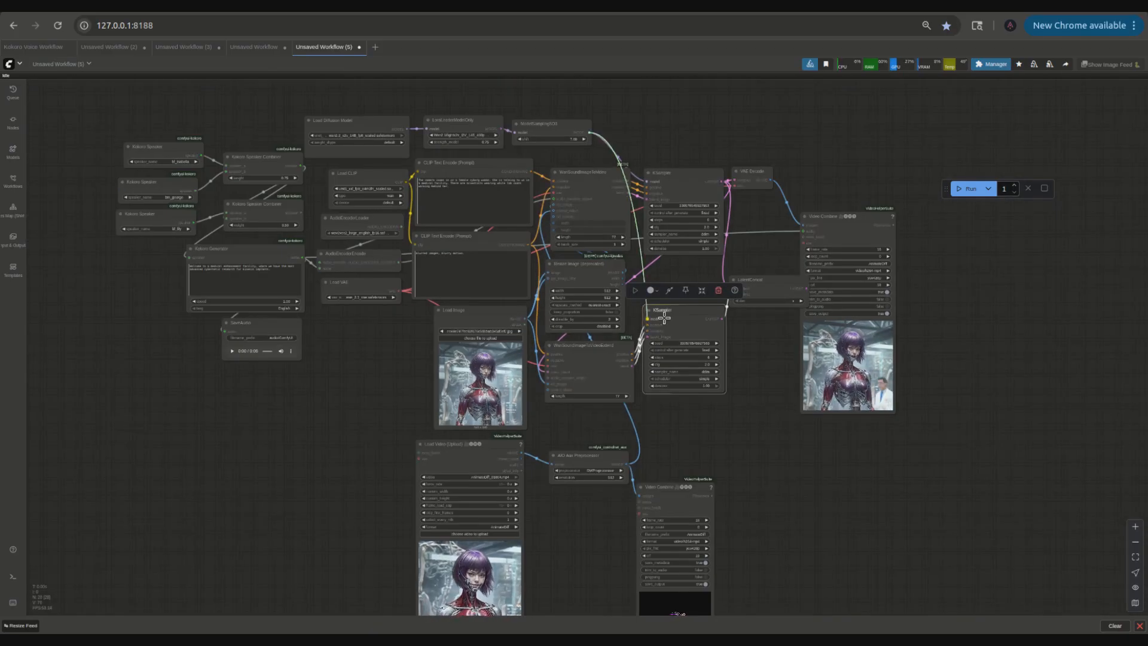
{"action": "scroll", "coordinate": [751, 418], "scroll_direction": "up", "scroll_amount": 4}
{"action": "left_click_drag", "start_coordinate": [750, 362], "coordinate": [730, 420]}
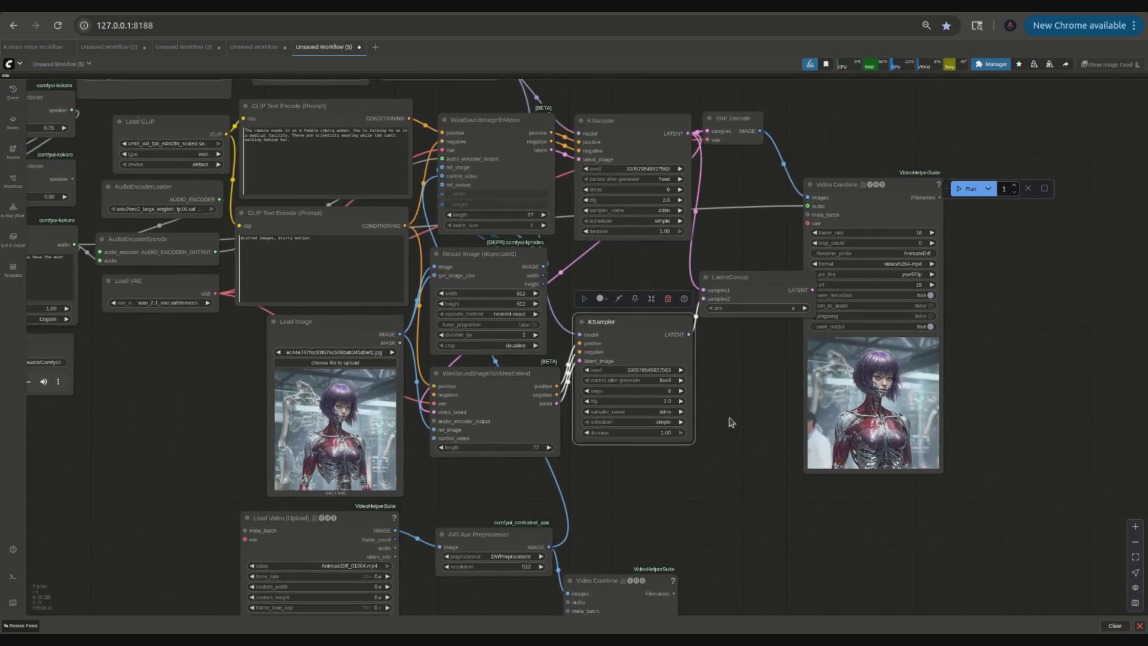
{"action": "left_click_drag", "start_coordinate": [746, 272], "coordinate": [711, 255]}
{"action": "left_click", "coordinate": [734, 293]}
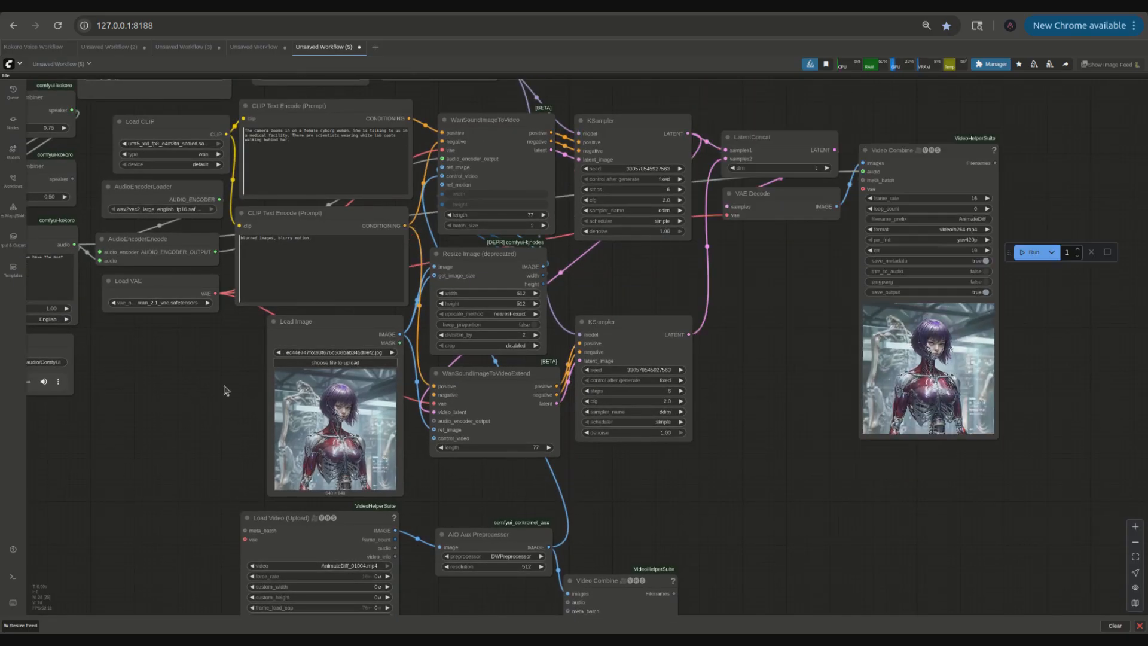
Step: Connect the audio encoder output to the WanSoundImageToVideoExtend node's audio_encoder_output input
{"action": "left_click_drag", "start_coordinate": [225, 389], "coordinate": [397, 384]}
{"action": "left_click_drag", "start_coordinate": [606, 414], "coordinate": [311, 393]}
{"action": "left_click_drag", "start_coordinate": [243, 239], "coordinate": [606, 417]}
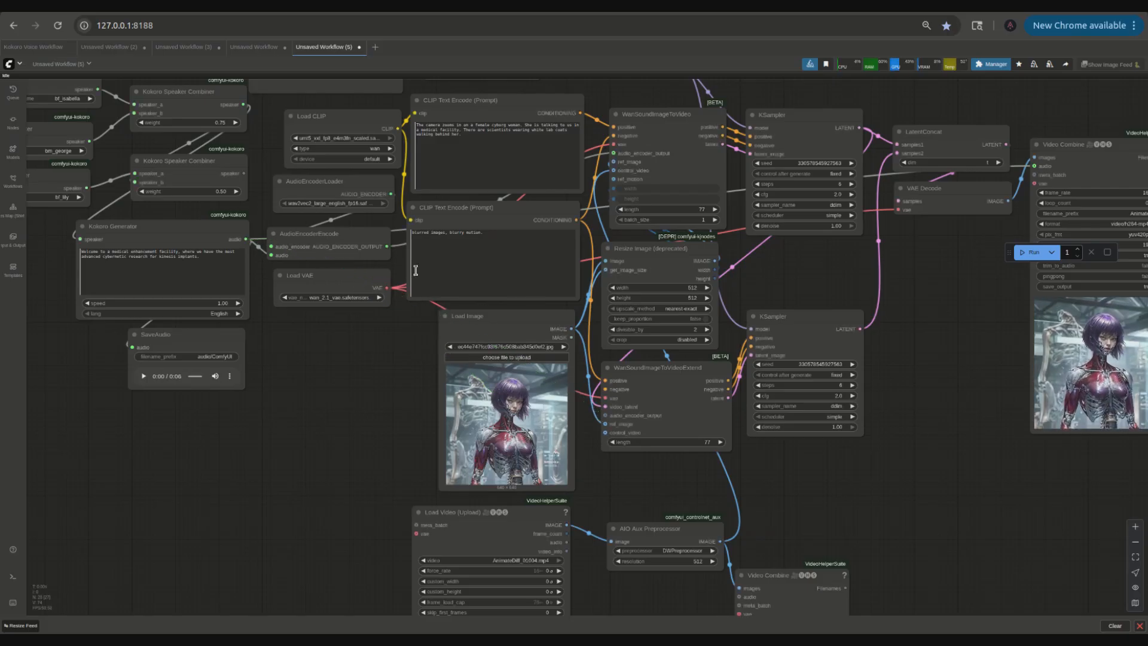
{"action": "left_click_drag", "start_coordinate": [388, 246], "coordinate": [614, 429]}
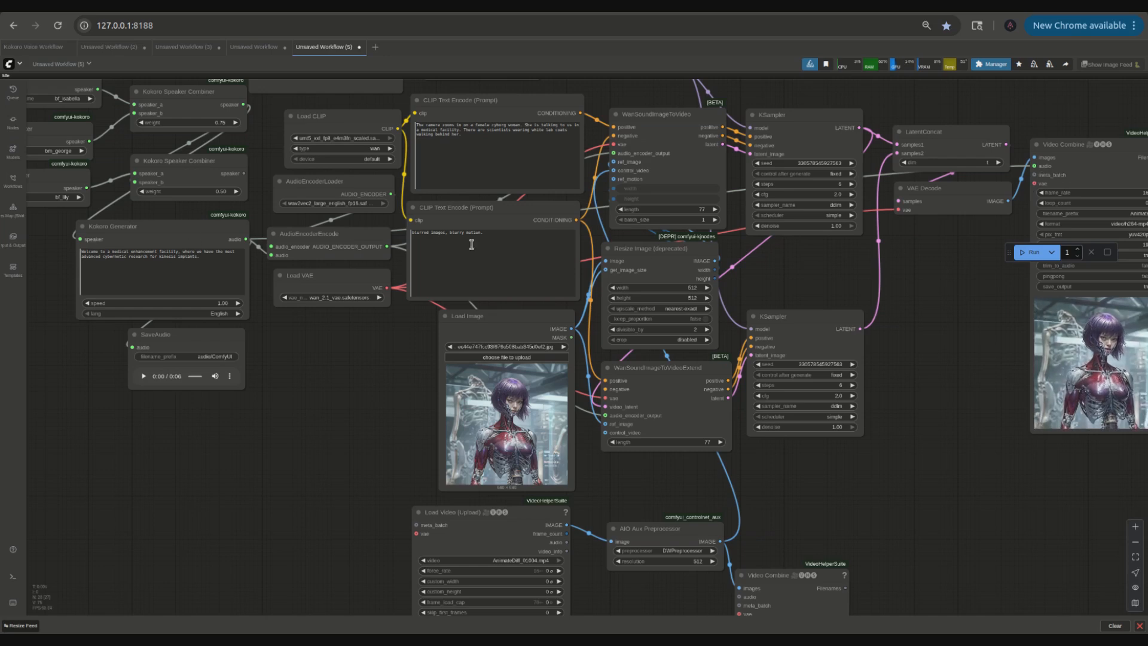
Step: Tidy the graph by moving the second KSampler and the pose preview Video Combine node
{"action": "scroll", "coordinate": [862, 497], "scroll_direction": "up", "scroll_amount": 3}
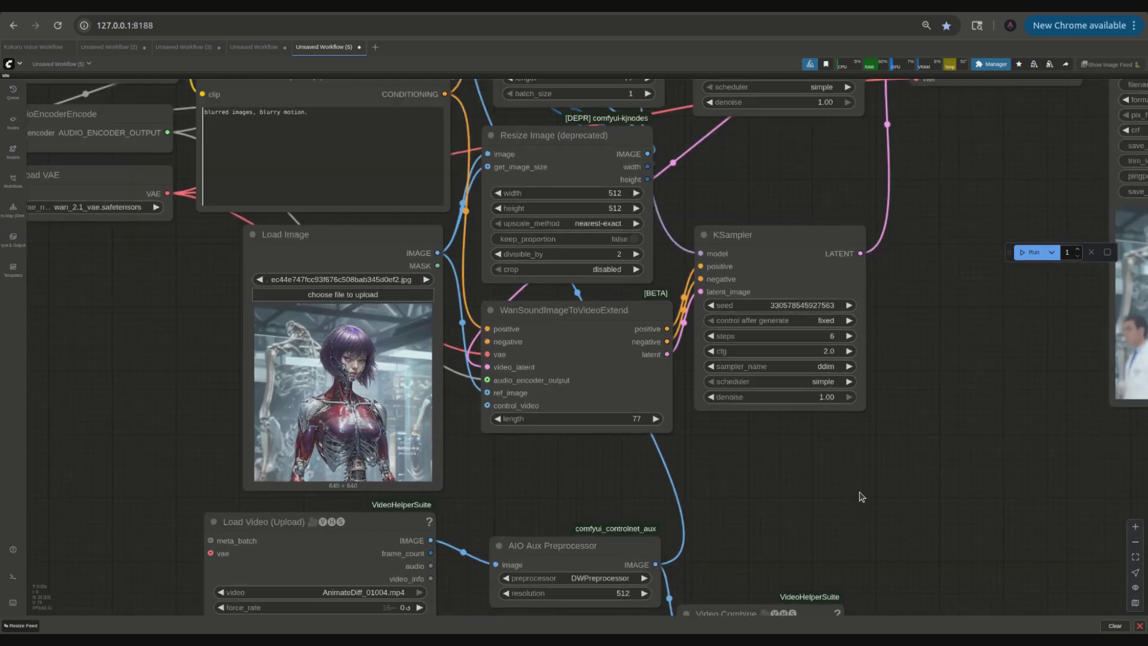
{"action": "scroll", "coordinate": [861, 497], "scroll_direction": "down", "scroll_amount": 4}
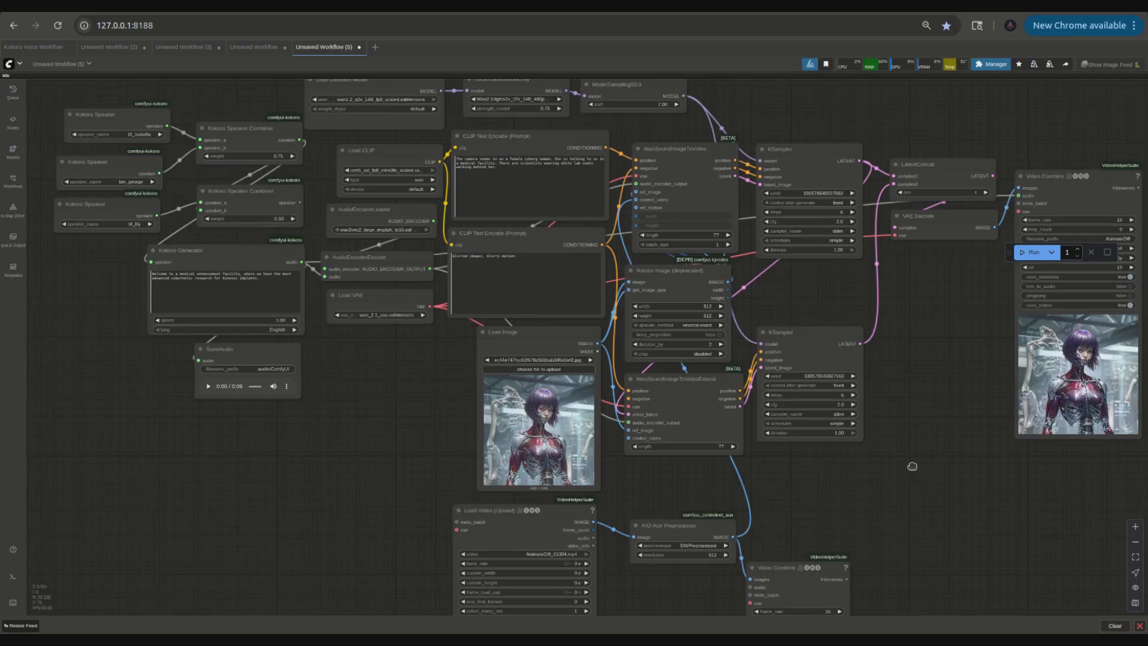
{"action": "scroll", "coordinate": [910, 467], "scroll_direction": "down", "scroll_amount": 2}
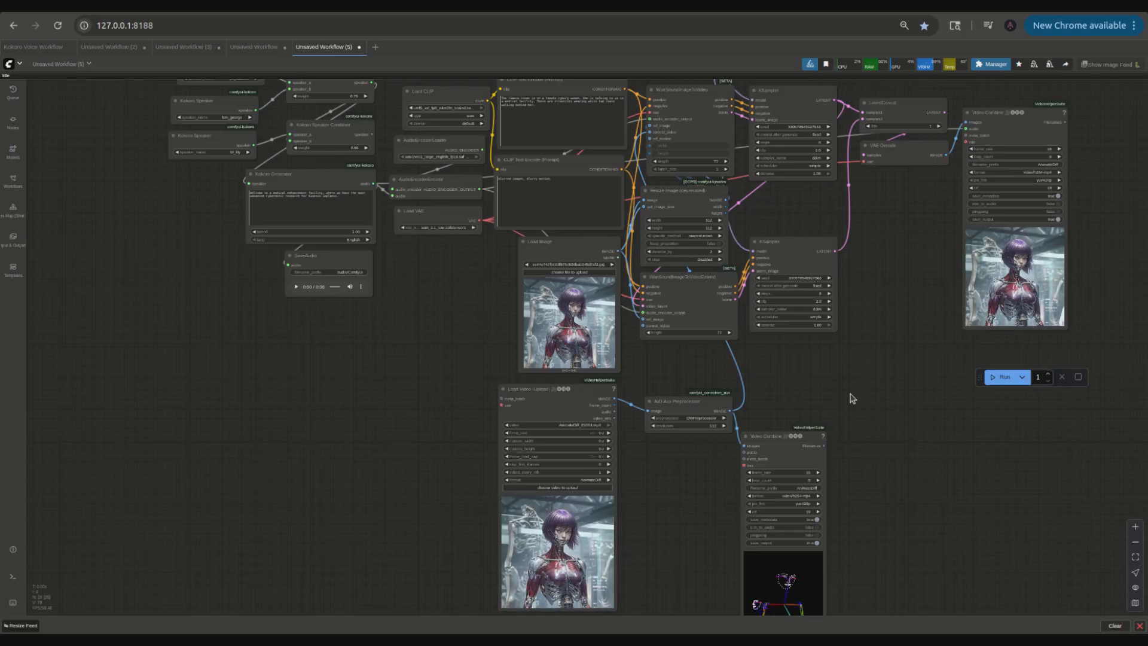
{"action": "left_click_drag", "start_coordinate": [795, 245], "coordinate": [798, 206]}
{"action": "left_click_drag", "start_coordinate": [784, 436], "coordinate": [809, 349]}
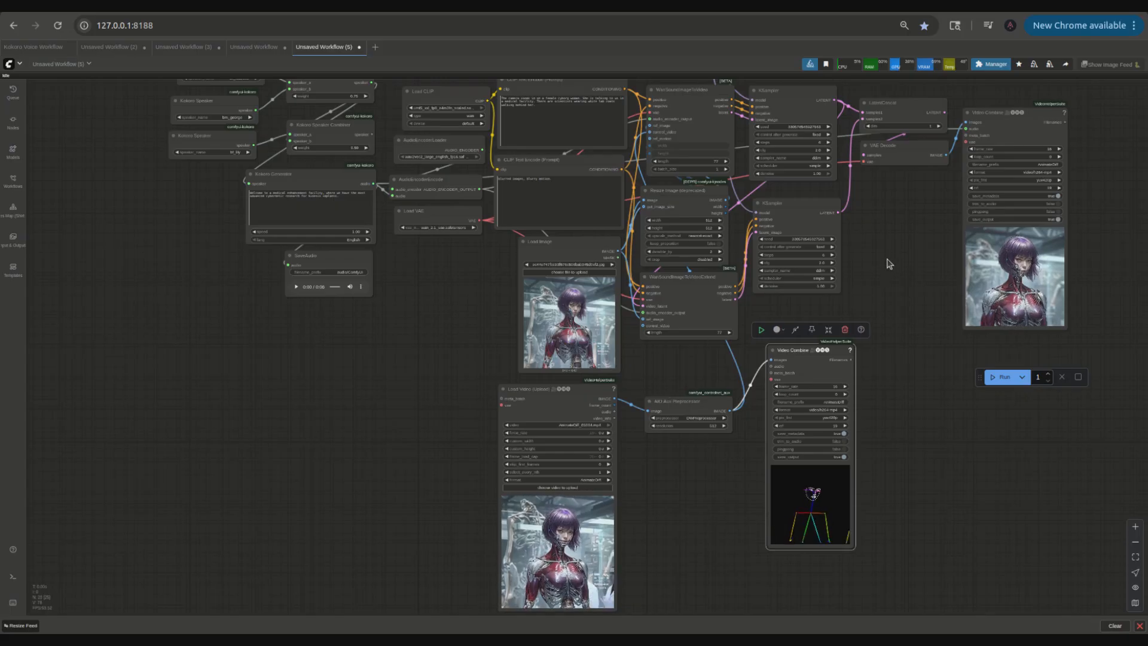
{"action": "left_click_drag", "start_coordinate": [889, 259], "coordinate": [769, 349]}
{"action": "scroll", "coordinate": [964, 482], "scroll_direction": "up", "scroll_amount": 4}
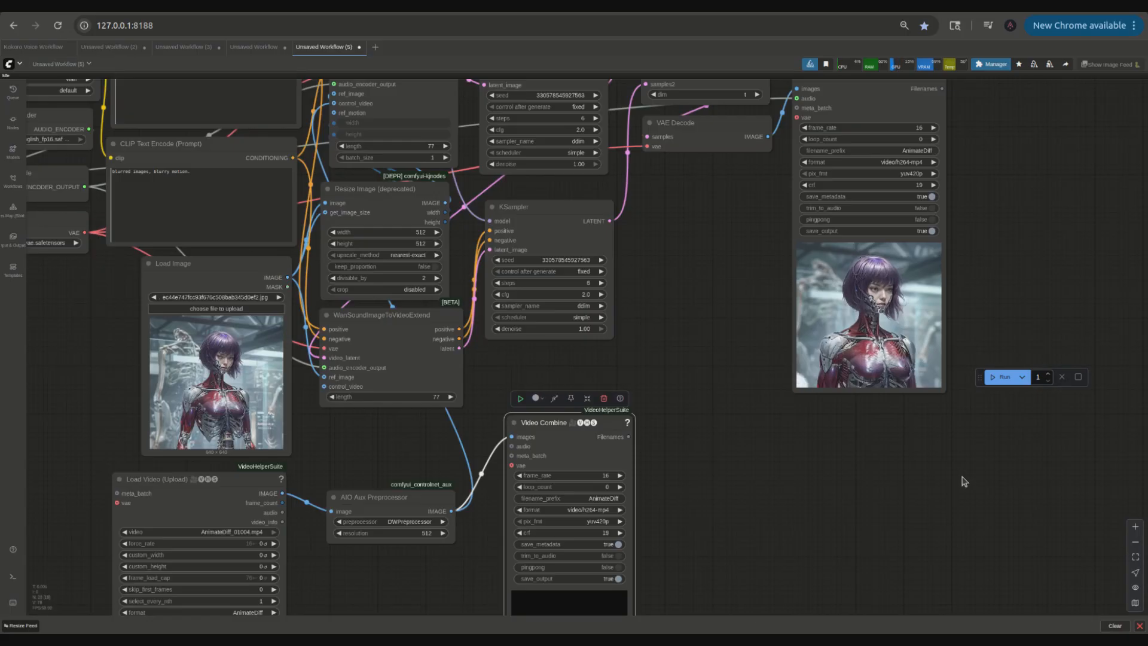
{"action": "left_click_drag", "start_coordinate": [962, 478], "coordinate": [835, 499]}
{"action": "scroll", "coordinate": [856, 388], "scroll_direction": "up", "scroll_amount": 4}
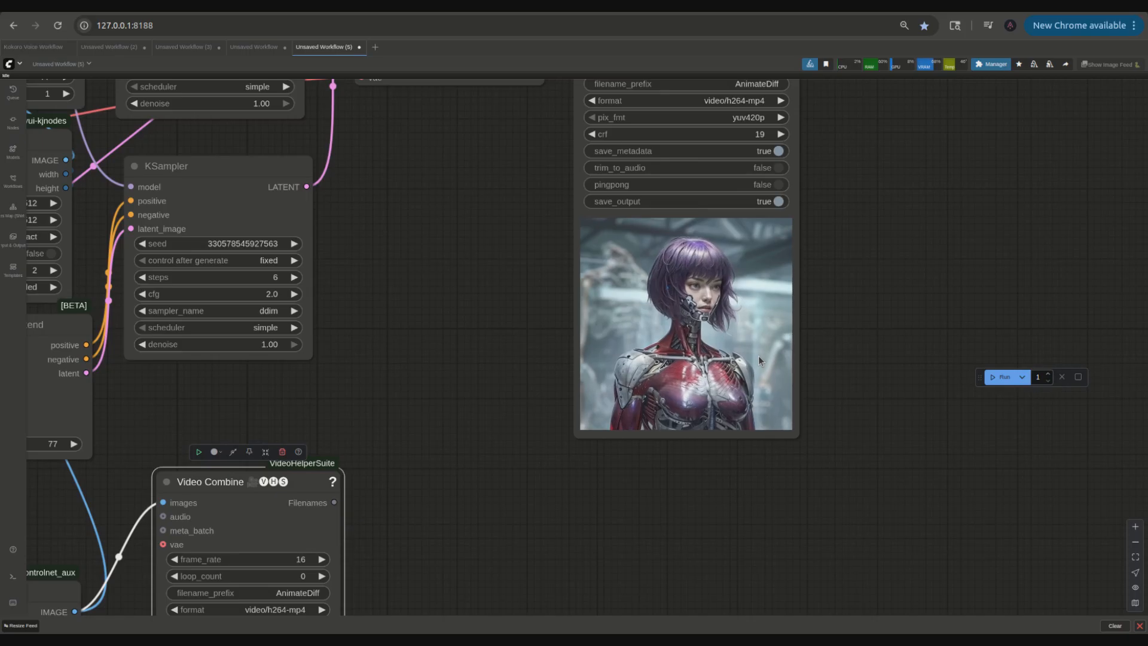
Step: Clone the positive CLIP Text Encode node, place the copy below, and connect its conditioning to the WanSoundImageToVideoExtend positive input
{"action": "scroll", "coordinate": [758, 356], "scroll_direction": "down", "scroll_amount": 5}
{"action": "scroll", "coordinate": [726, 456], "scroll_direction": "up", "scroll_amount": 4}
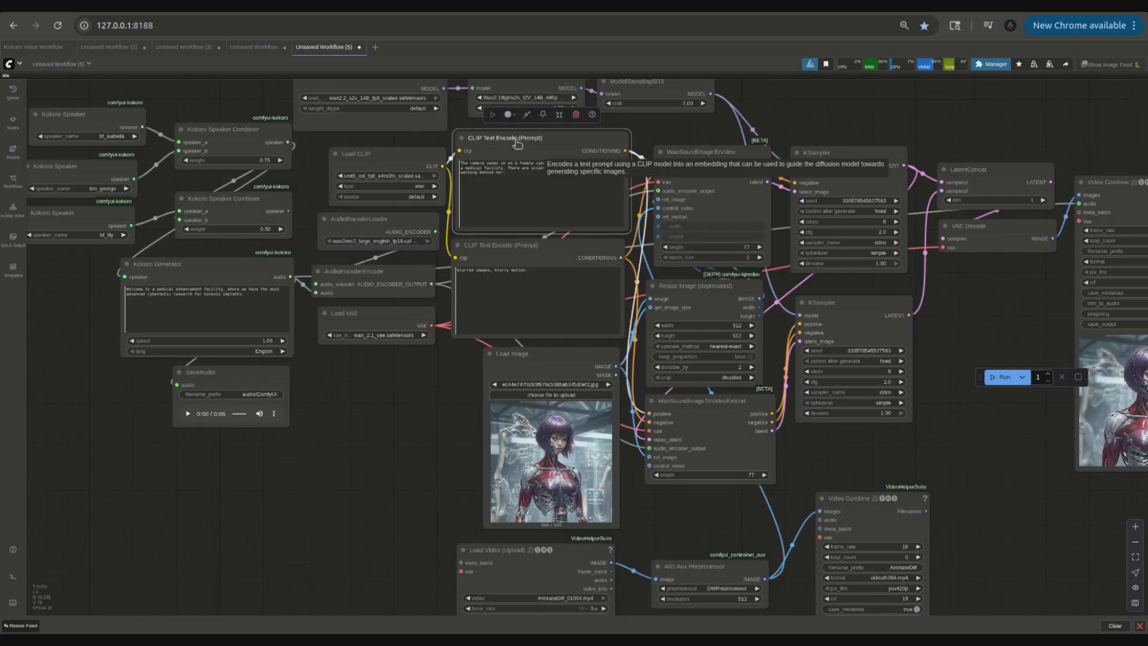
{"action": "right_click", "coordinate": [515, 139]}
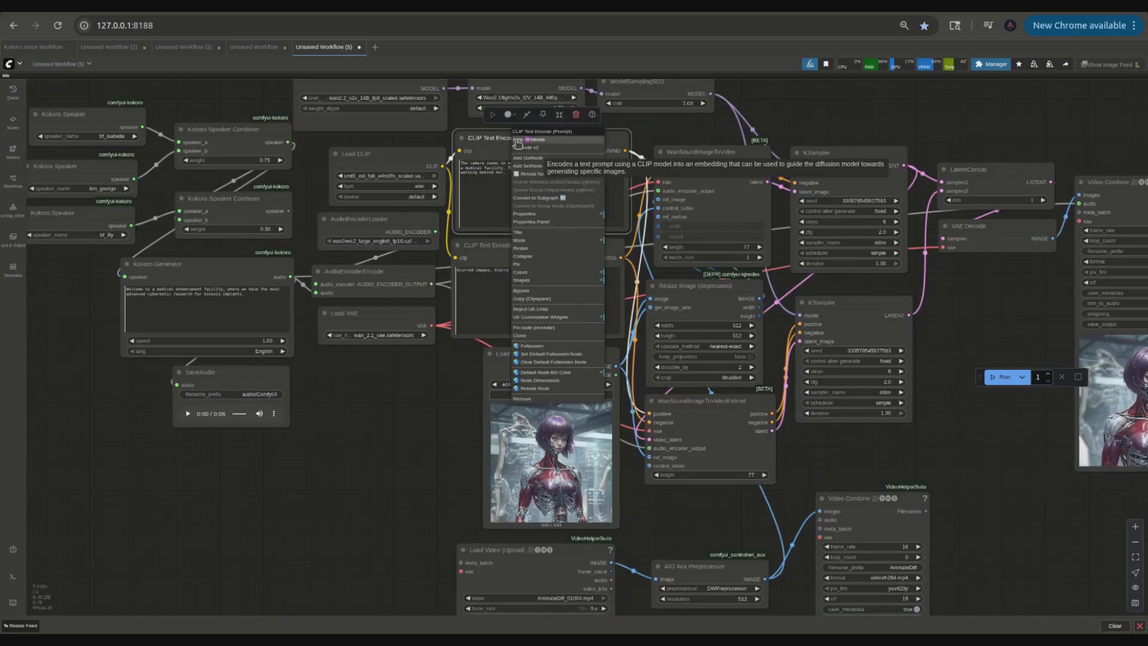
{"action": "left_click", "coordinate": [521, 336]}
{"action": "left_click_drag", "start_coordinate": [442, 167], "coordinate": [442, 506]}
{"action": "left_click_drag", "start_coordinate": [548, 507], "coordinate": [655, 409]}
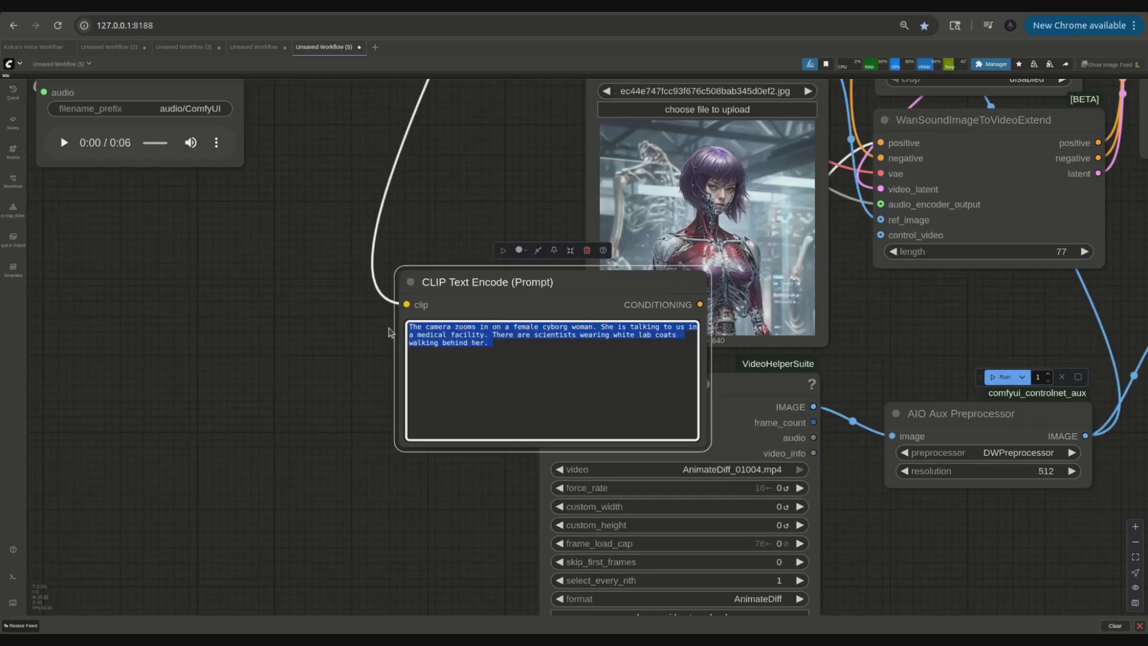
Step: Replace the cloned node's prompt with "The female cyborg woman remains silent."
{"action": "key", "text": "BackSpace"}
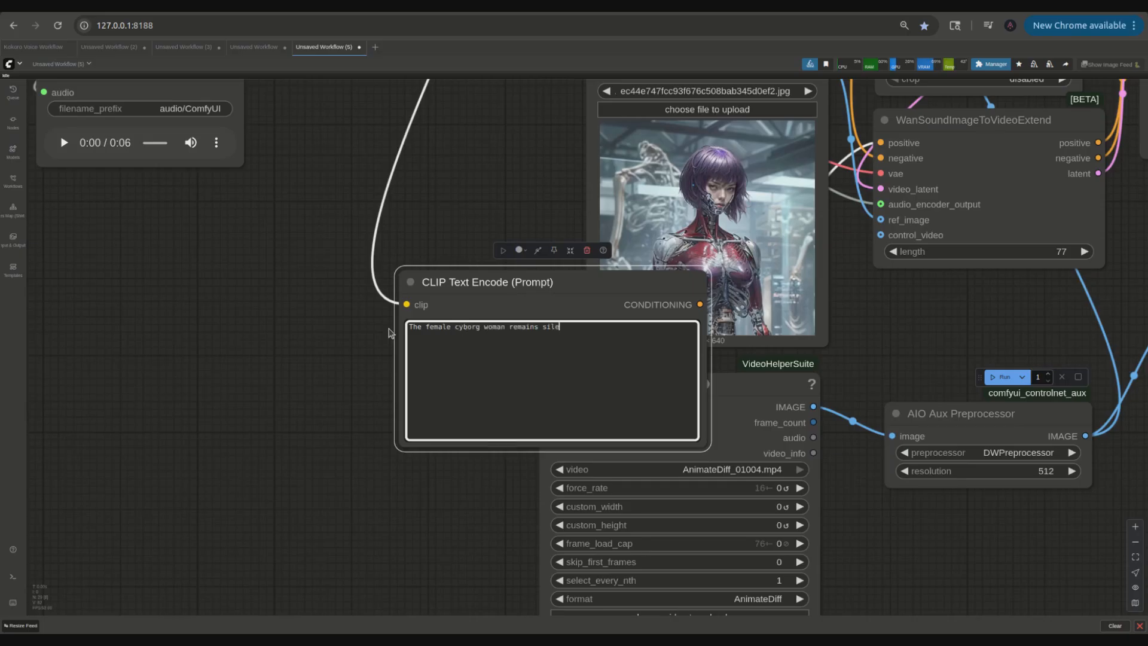
{"action": "left_click_drag", "start_coordinate": [532, 316], "coordinate": [893, 280]}
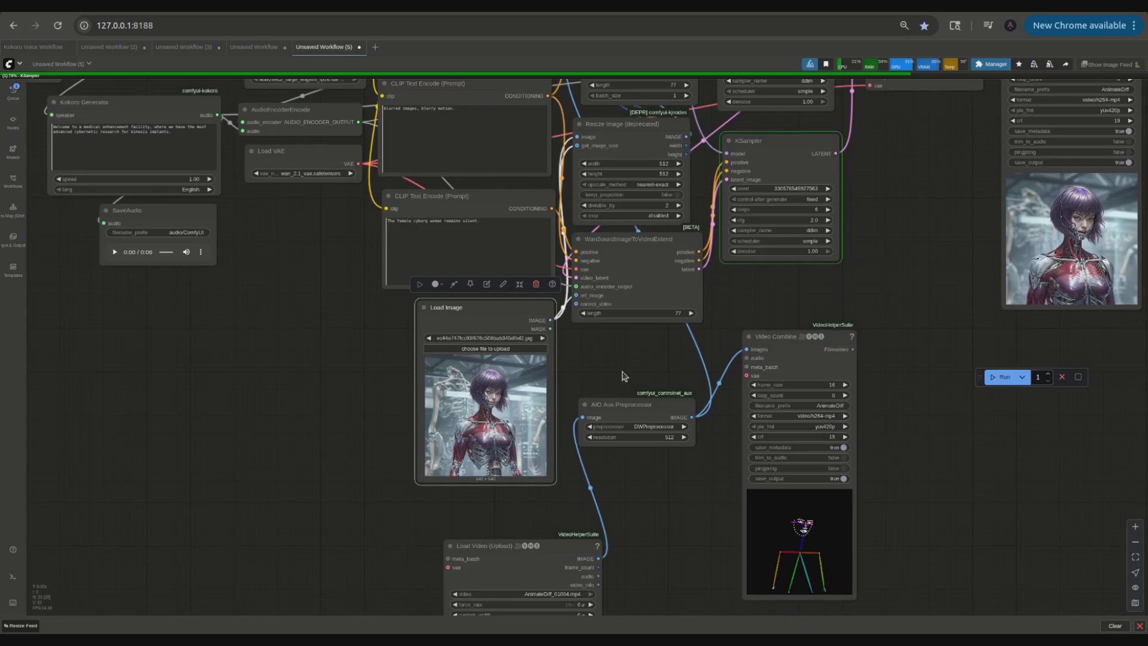
Step: Tidy the layout by moving the AIO Aux Preprocessor, Load Video and pose Video Combine nodes closer together
{"action": "left_click_drag", "start_coordinate": [612, 409], "coordinate": [623, 376]}
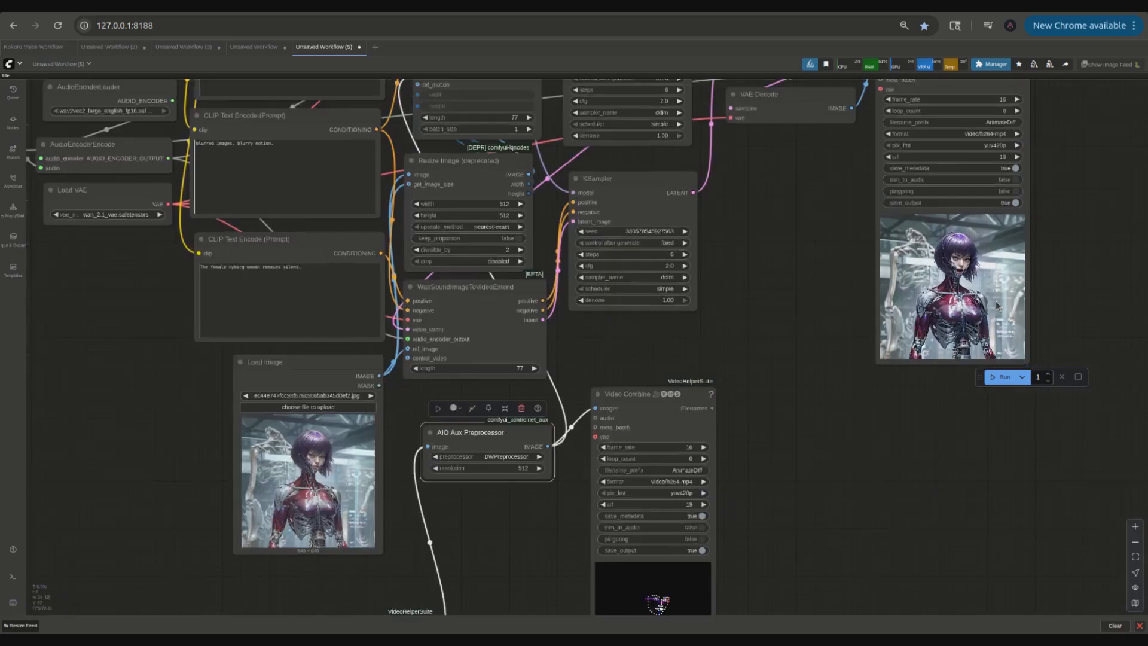
{"action": "scroll", "coordinate": [997, 307], "scroll_direction": "down", "scroll_amount": 1}
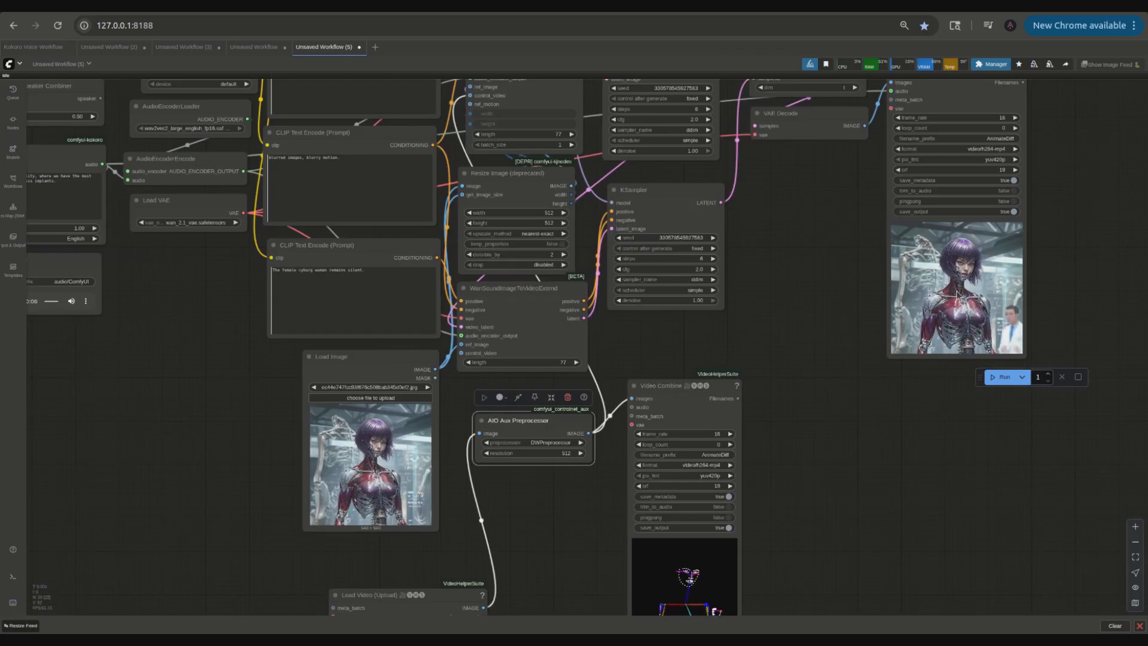
{"action": "scroll", "coordinate": [957, 296], "scroll_direction": "up", "scroll_amount": 1}
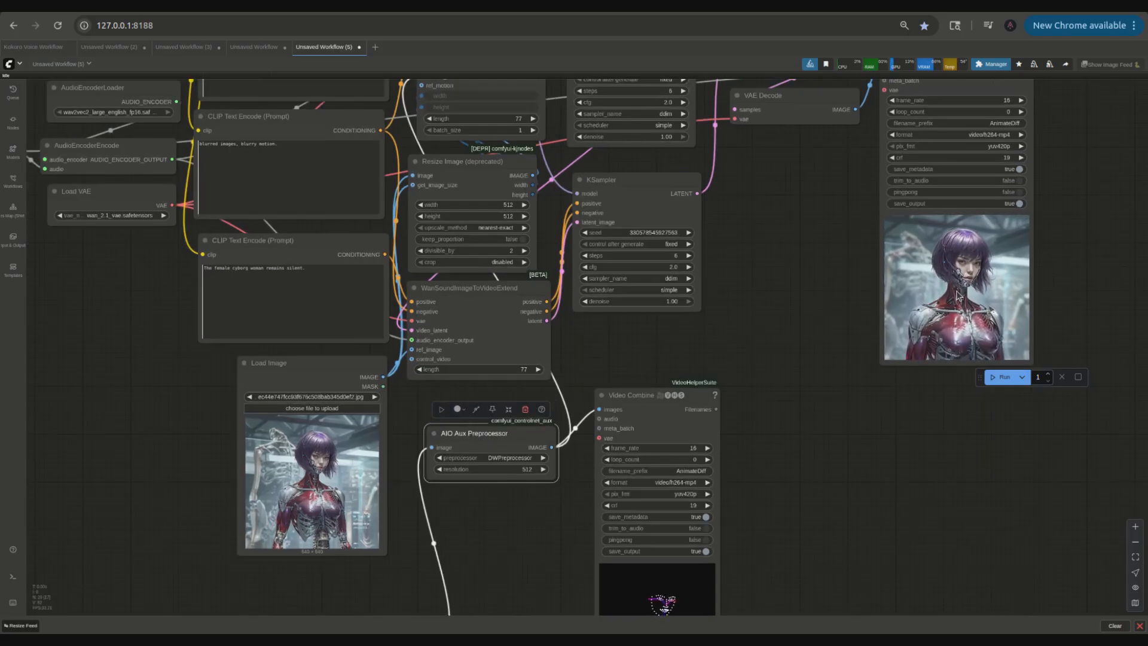
{"action": "scroll", "coordinate": [957, 296], "scroll_direction": "up", "scroll_amount": 3}
{"action": "scroll", "coordinate": [816, 310], "scroll_direction": "down", "scroll_amount": 2}
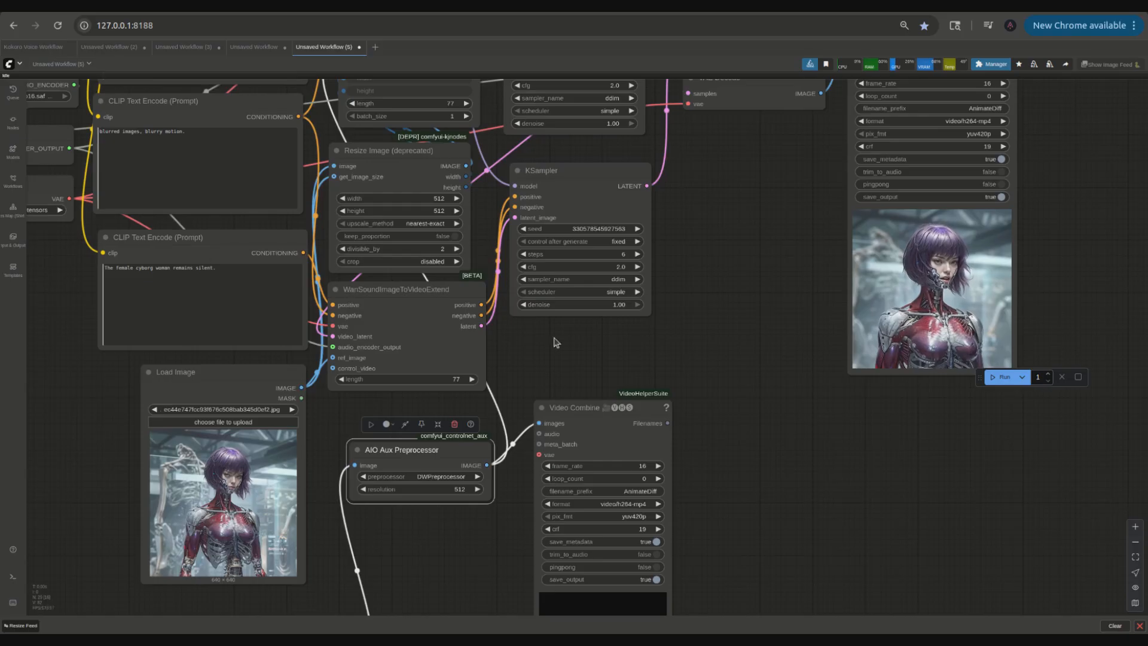
{"action": "scroll", "coordinate": [702, 352], "scroll_direction": "down", "scroll_amount": 4}
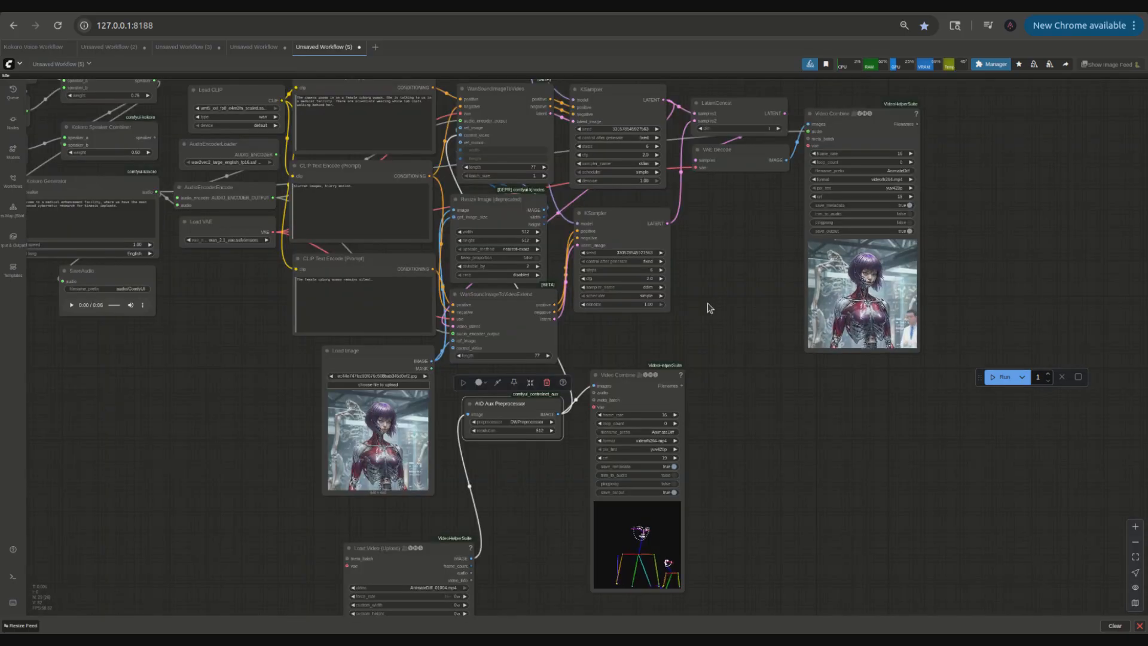
{"action": "scroll", "coordinate": [709, 308], "scroll_direction": "up", "scroll_amount": 4}
{"action": "left_click_drag", "start_coordinate": [709, 308], "coordinate": [762, 306]}
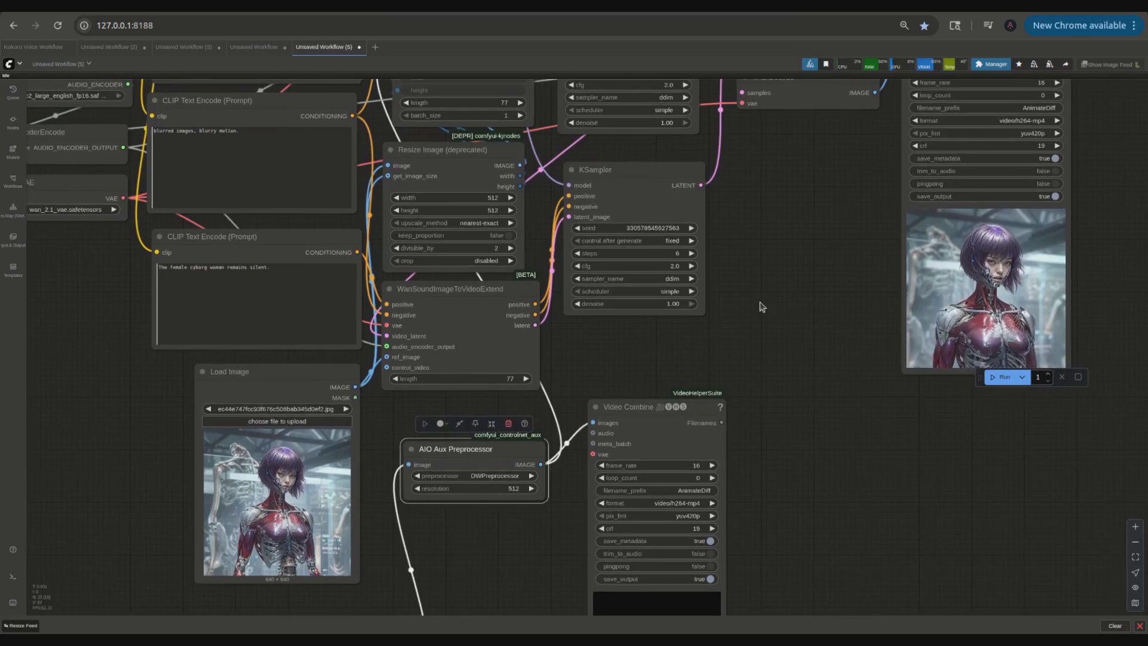
{"action": "scroll", "coordinate": [761, 306], "scroll_direction": "down", "scroll_amount": 2}
{"action": "left_click_drag", "start_coordinate": [761, 307], "coordinate": [843, 319]}
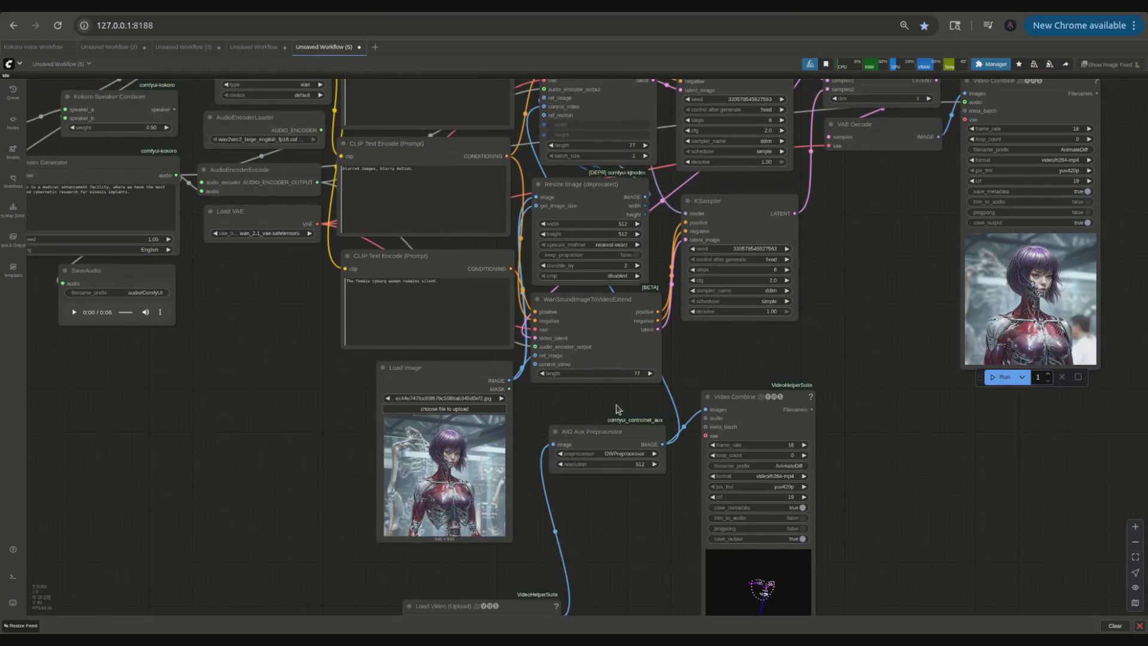
{"action": "left_click_drag", "start_coordinate": [518, 601], "coordinate": [633, 489]}
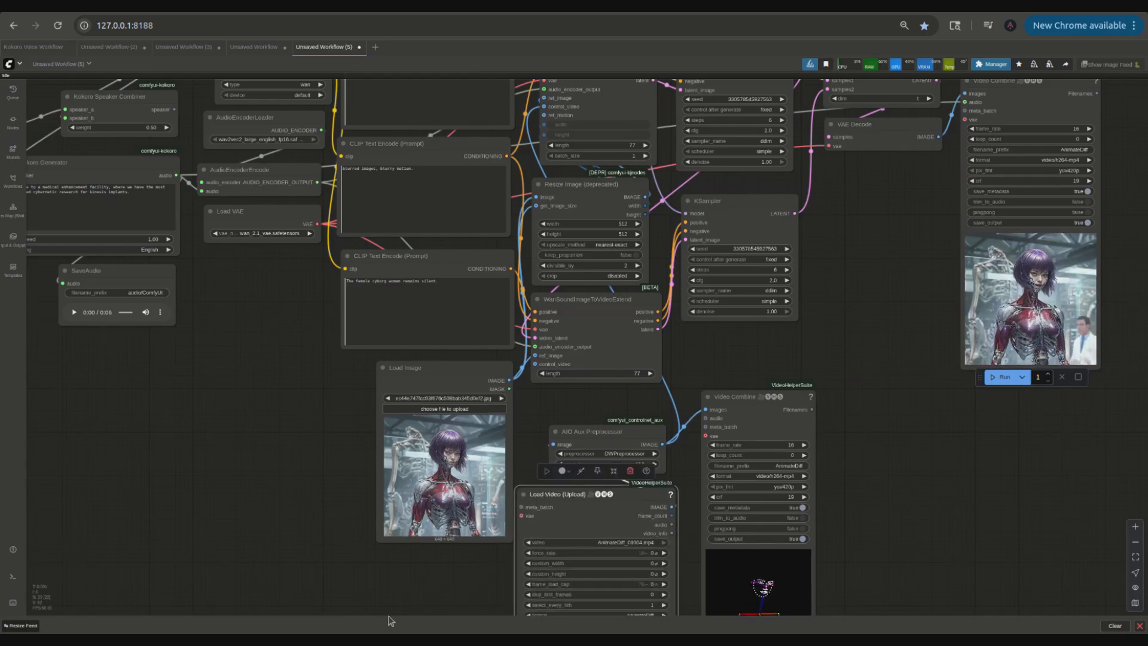
{"action": "left_click_drag", "start_coordinate": [390, 619], "coordinate": [410, 464]}
{"action": "left_click_drag", "start_coordinate": [711, 221], "coordinate": [532, 205]}
{"action": "left_click_drag", "start_coordinate": [825, 369], "coordinate": [825, 234]}
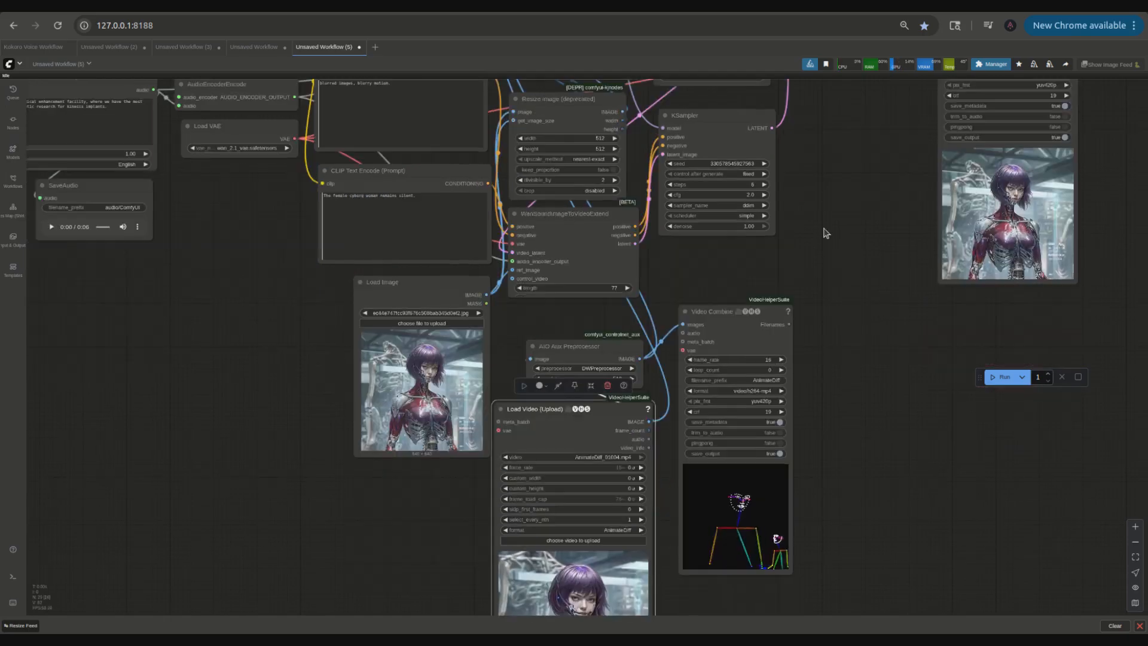
{"action": "left_click_drag", "start_coordinate": [844, 378], "coordinate": [845, 241]}
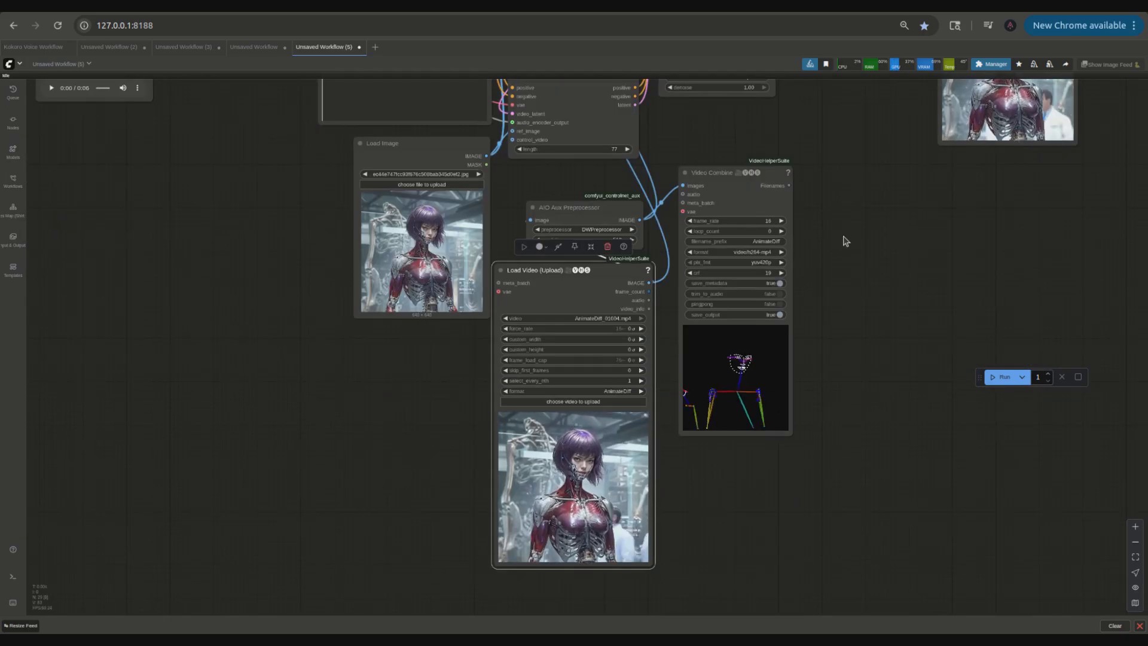
{"action": "left_click_drag", "start_coordinate": [711, 172], "coordinate": [804, 145]}
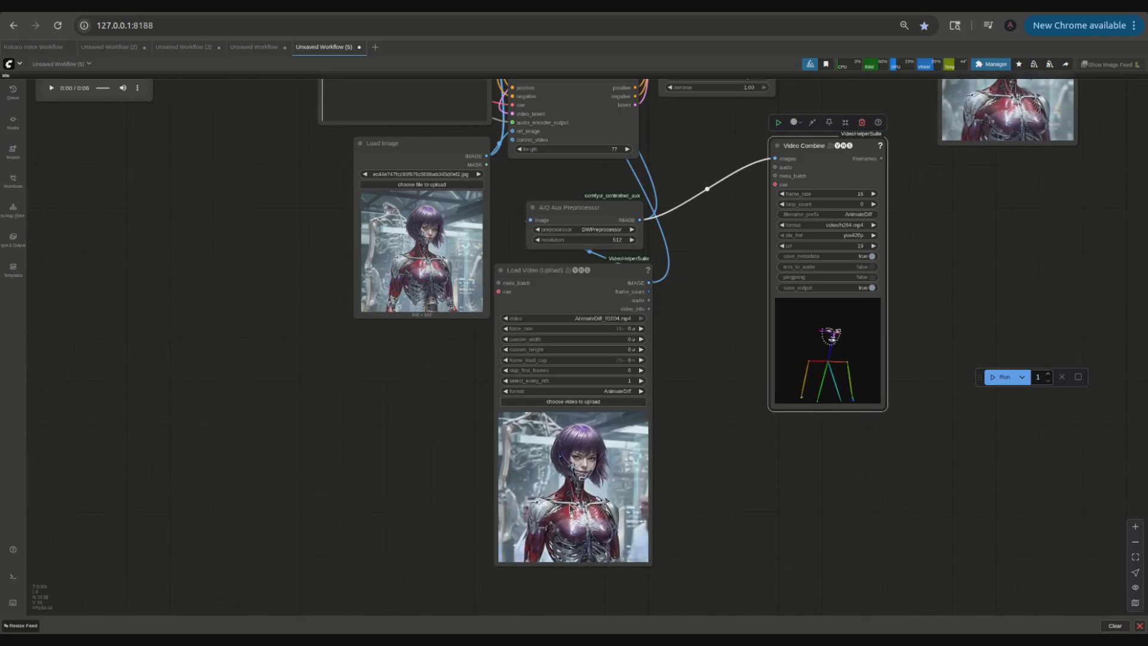
{"action": "left_click_drag", "start_coordinate": [660, 354], "coordinate": [692, 540]}
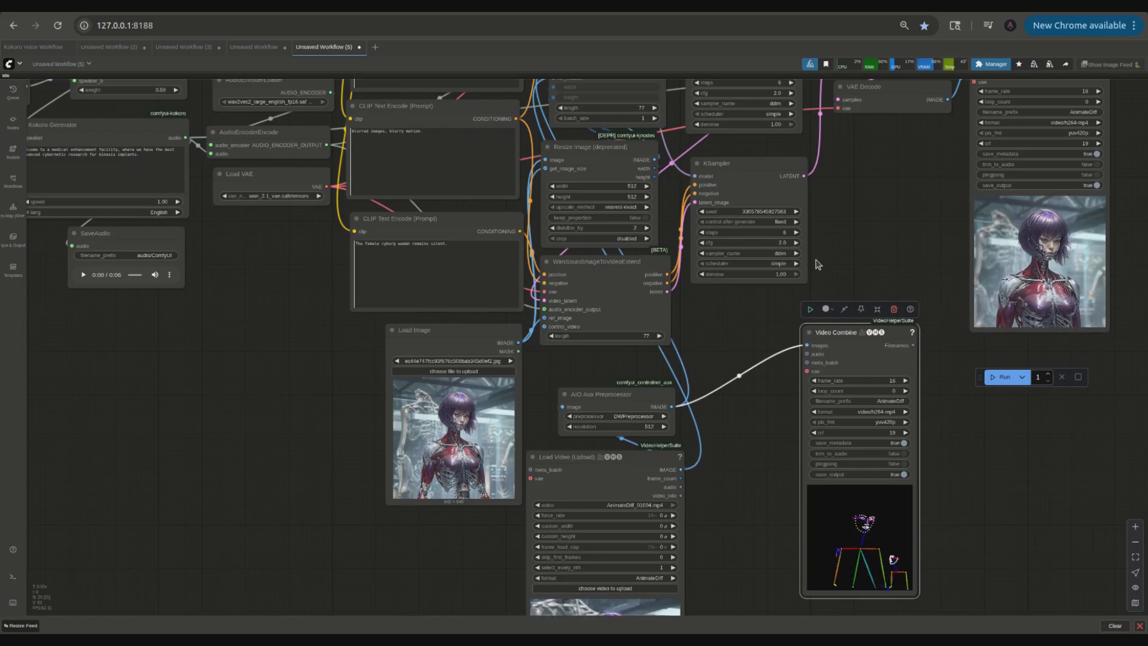
{"action": "scroll", "coordinate": [830, 256], "scroll_direction": "down", "scroll_amount": 3}
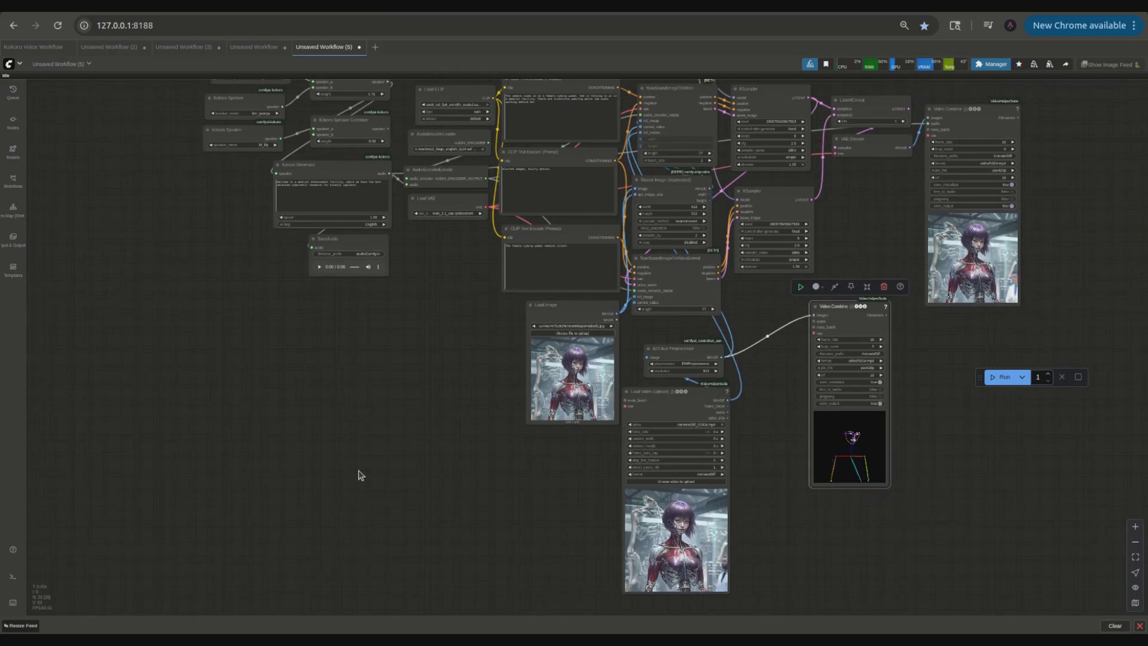
Step: In the other Unsaved Workflow tab, extend the positive prompt with green electricity emanating from her neck and eyes in mid air
{"action": "left_click", "coordinate": [238, 51]}
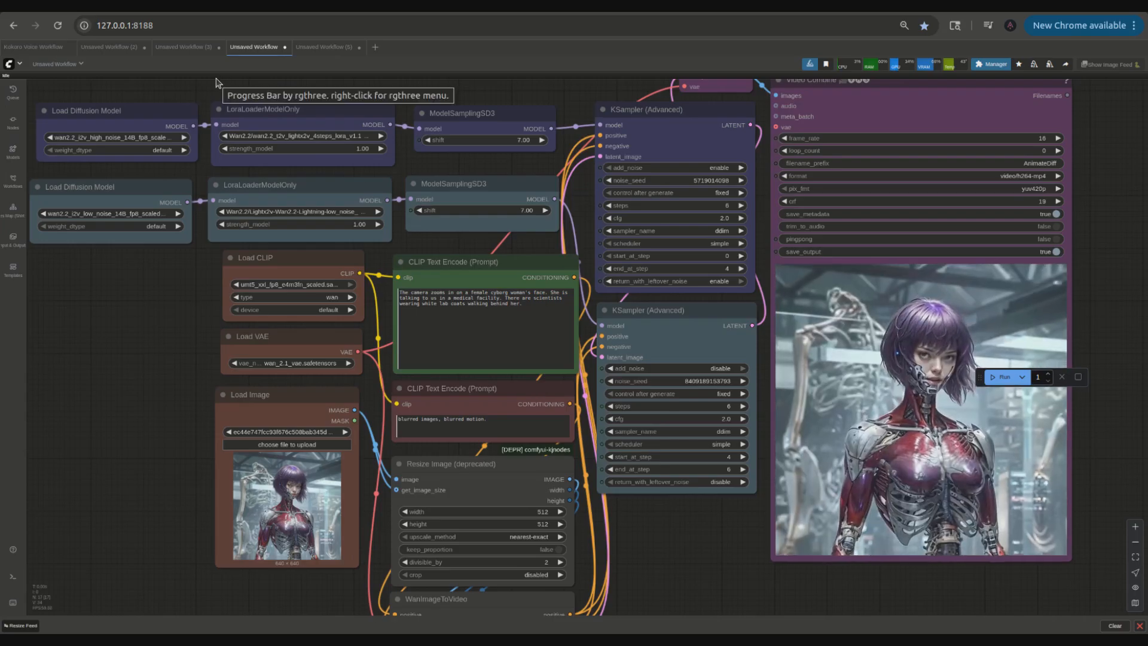
{"action": "scroll", "coordinate": [483, 337], "scroll_direction": "up", "scroll_amount": 5}
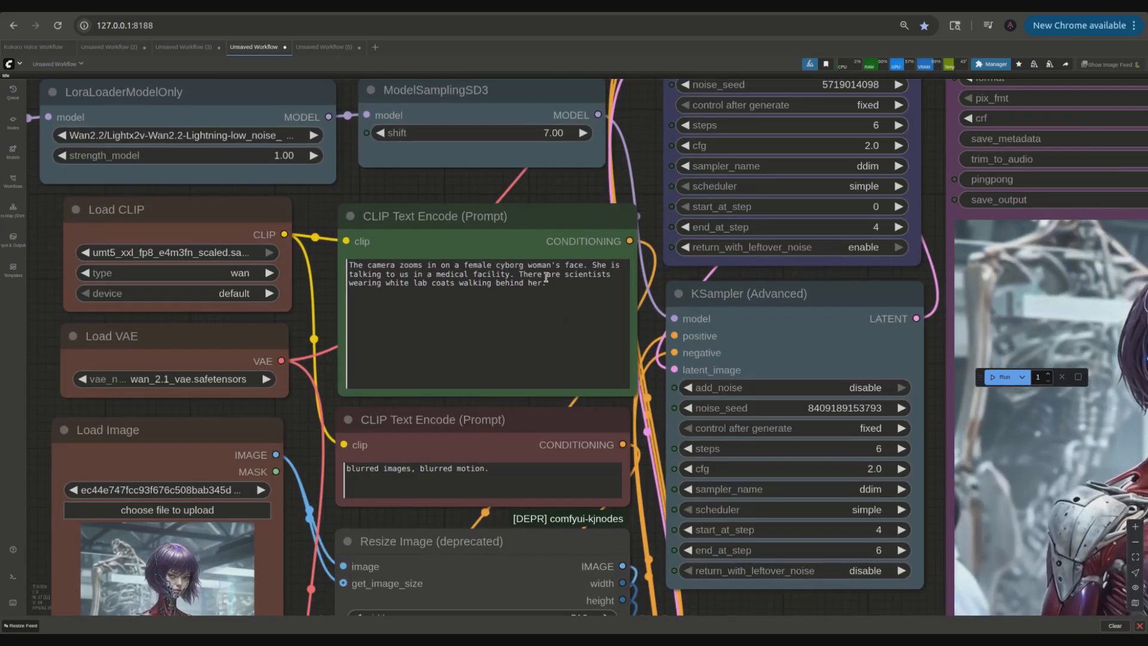
{"action": "left_click", "coordinate": [589, 277]}
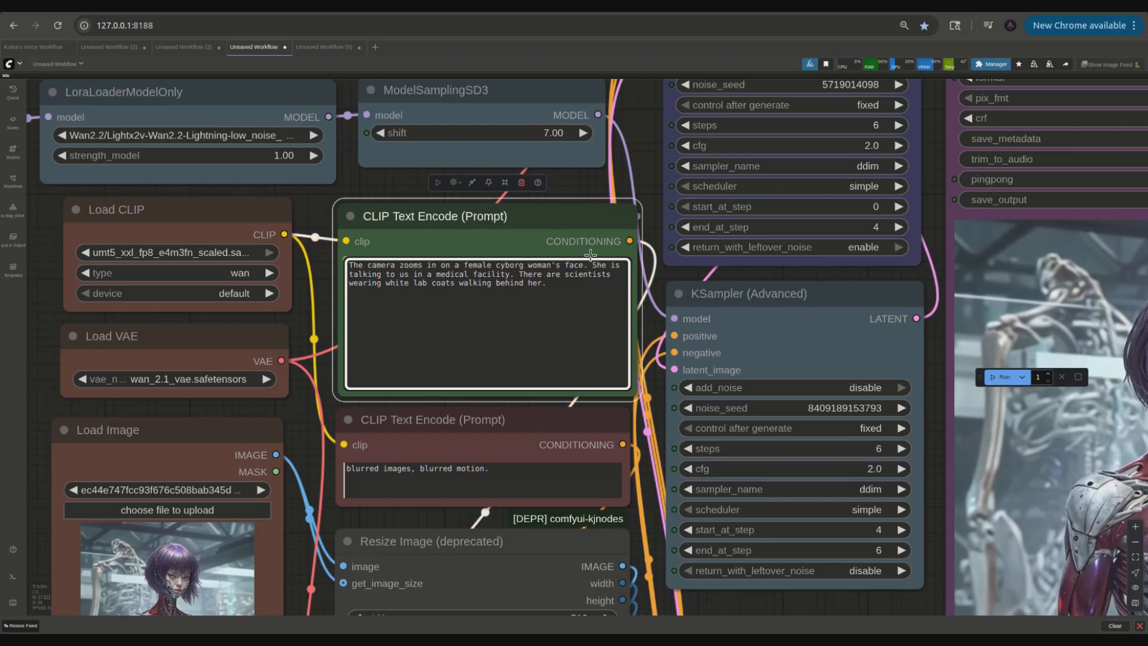
{"action": "type", "text": "electricity emanates from her neck and eyes in mid air"}
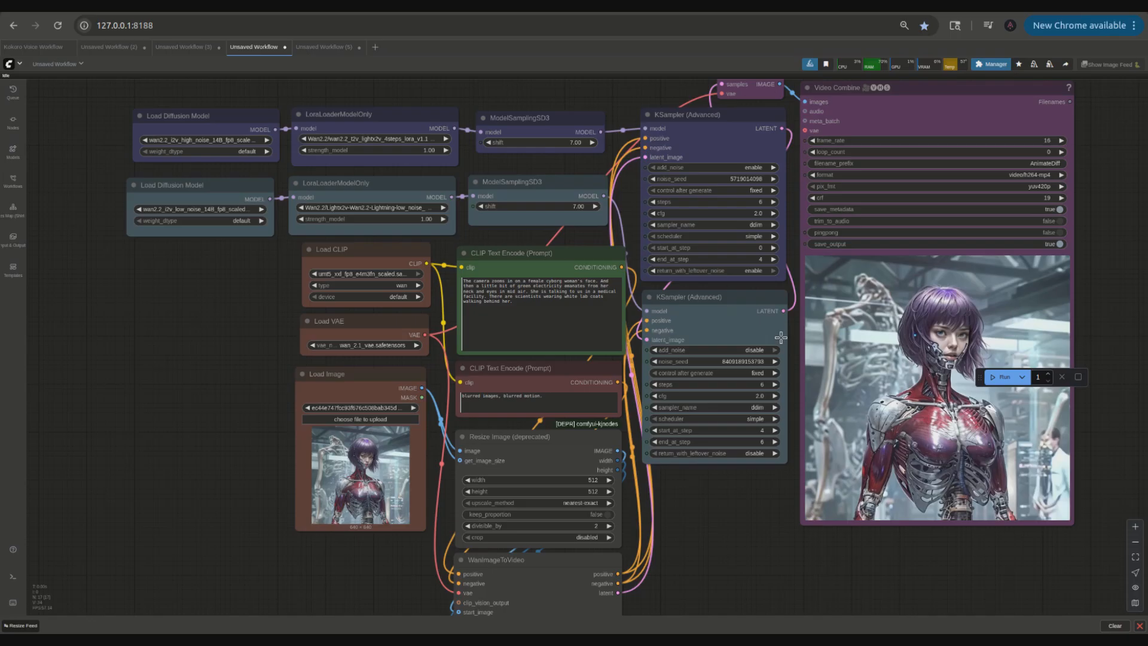
{"action": "left_click_drag", "start_coordinate": [726, 533], "coordinate": [623, 487]}
{"action": "scroll", "coordinate": [651, 504], "scroll_direction": "up", "scroll_amount": 1}
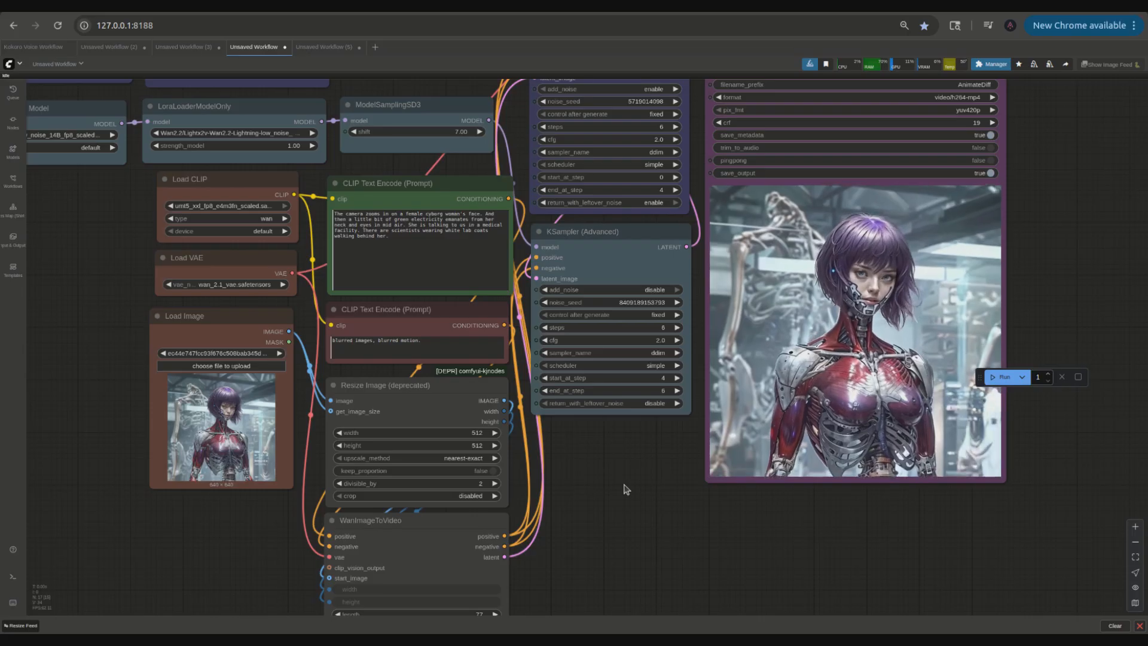
Step: Copy the whole edited positive prompt text from that workflow
{"action": "left_click_drag", "start_coordinate": [409, 242], "coordinate": [351, 224]}
{"action": "right_click", "coordinate": [355, 223]}
{"action": "left_click", "coordinate": [379, 289]}
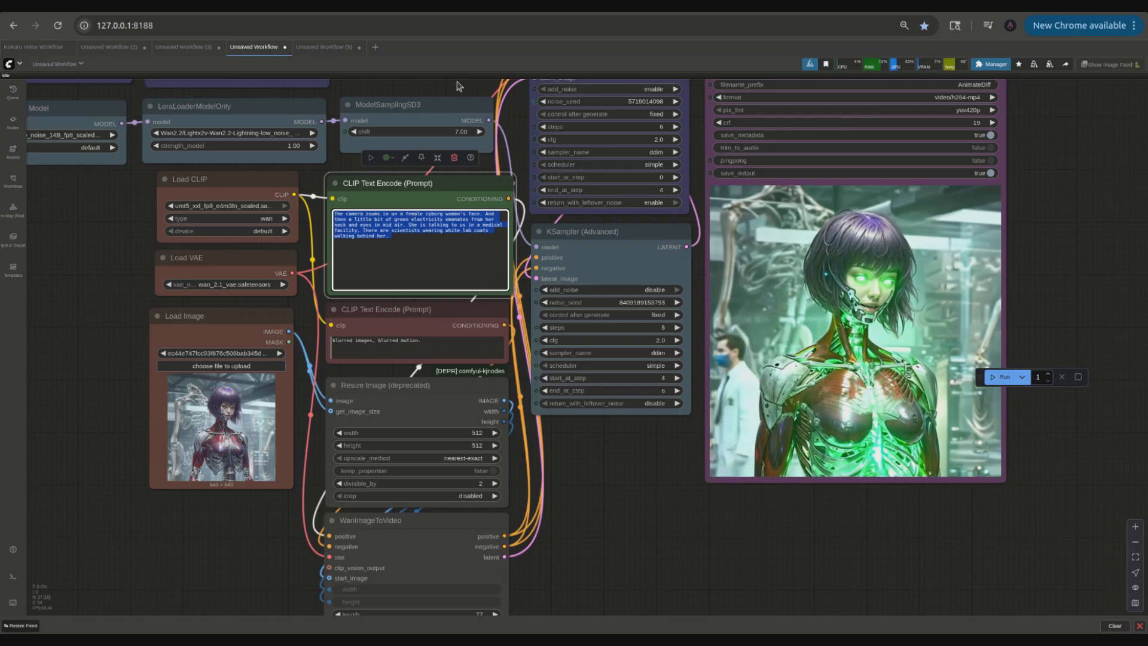
Step: Return to the Unsaved Workflow (5) tab and clean up the VRAM usage
{"action": "left_click", "coordinate": [323, 47]}
{"action": "left_click", "coordinate": [1049, 64]}
{"action": "left_click", "coordinate": [1034, 64]}
{"action": "right_click", "coordinate": [851, 175]}
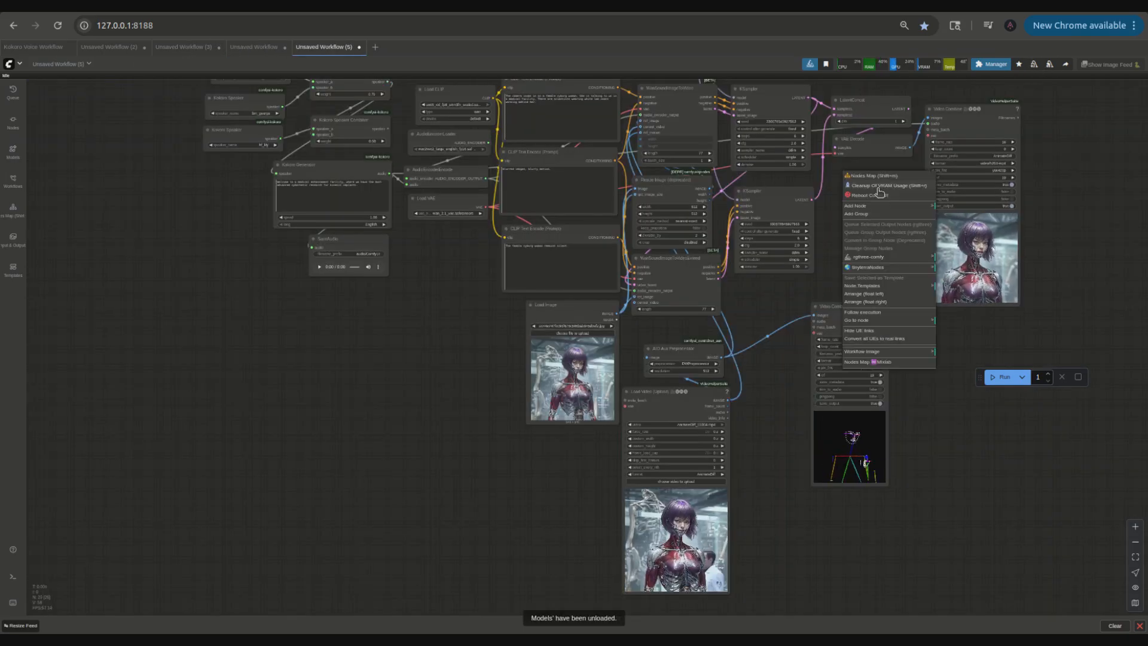
{"action": "left_click", "coordinate": [877, 186]}
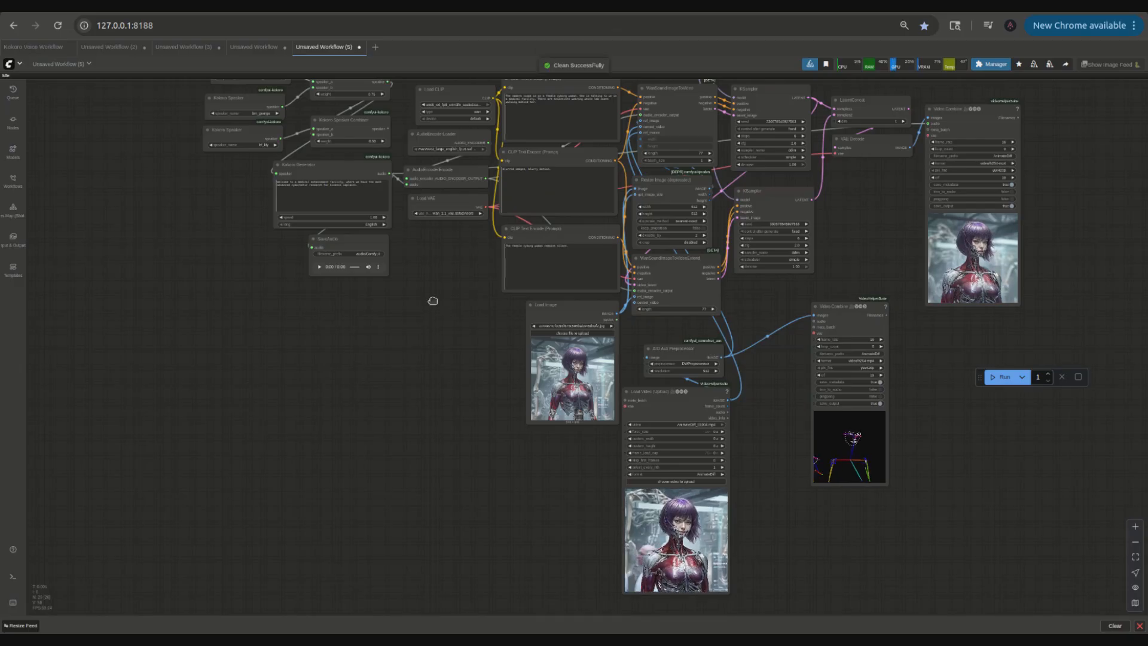
Step: Replace the first CLIP Text Encode positive prompt's text with the copied electricity prompt
{"action": "scroll", "coordinate": [434, 305], "scroll_direction": "up", "scroll_amount": 3}
{"action": "left_click_drag", "start_coordinate": [462, 415], "coordinate": [470, 458]}
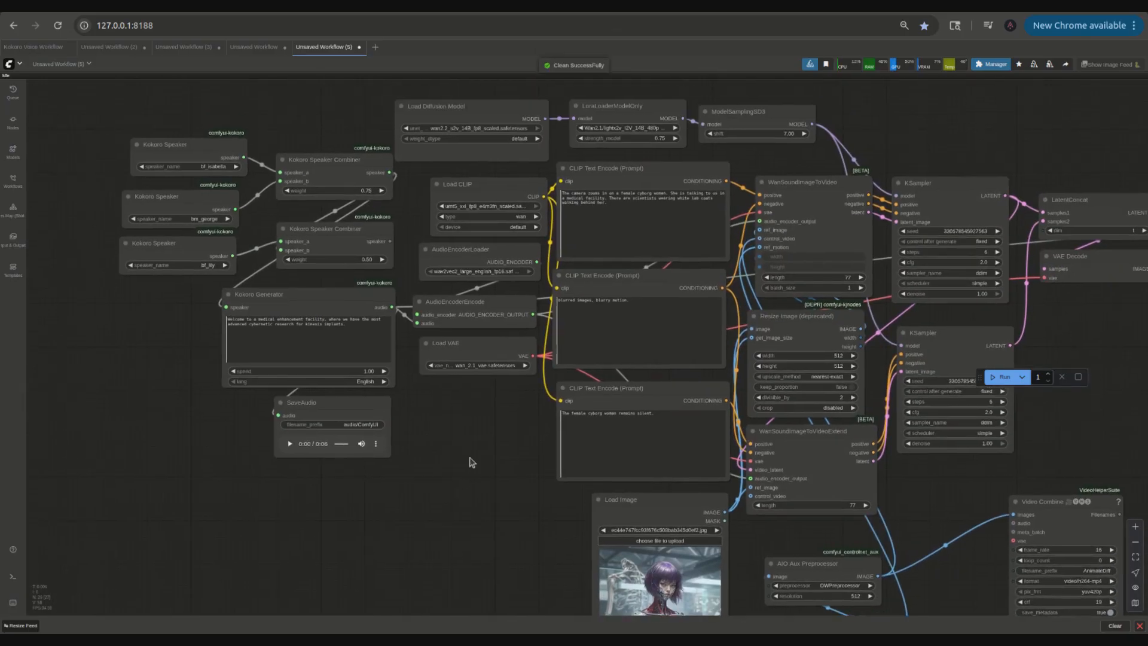
{"action": "scroll", "coordinate": [476, 458], "scroll_direction": "up", "scroll_amount": 4}
{"action": "left_click_drag", "start_coordinate": [594, 175], "coordinate": [591, 298]}
{"action": "left_click", "coordinate": [674, 213]}
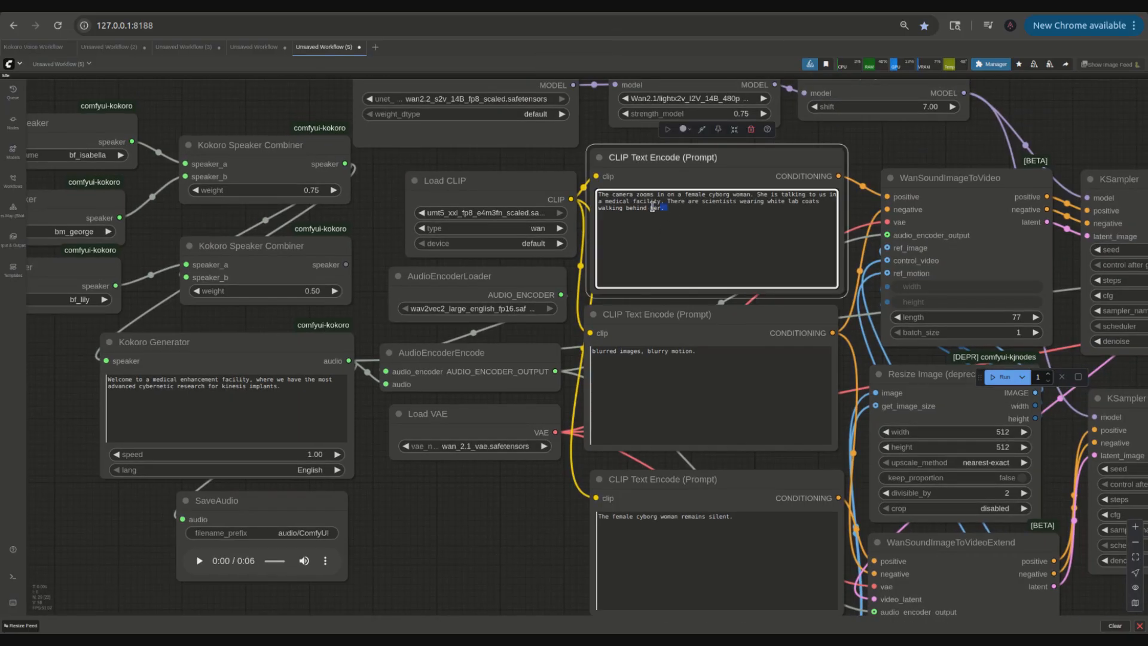
{"action": "key", "text": "ctrl+a"}
{"action": "right_click", "coordinate": [628, 202]}
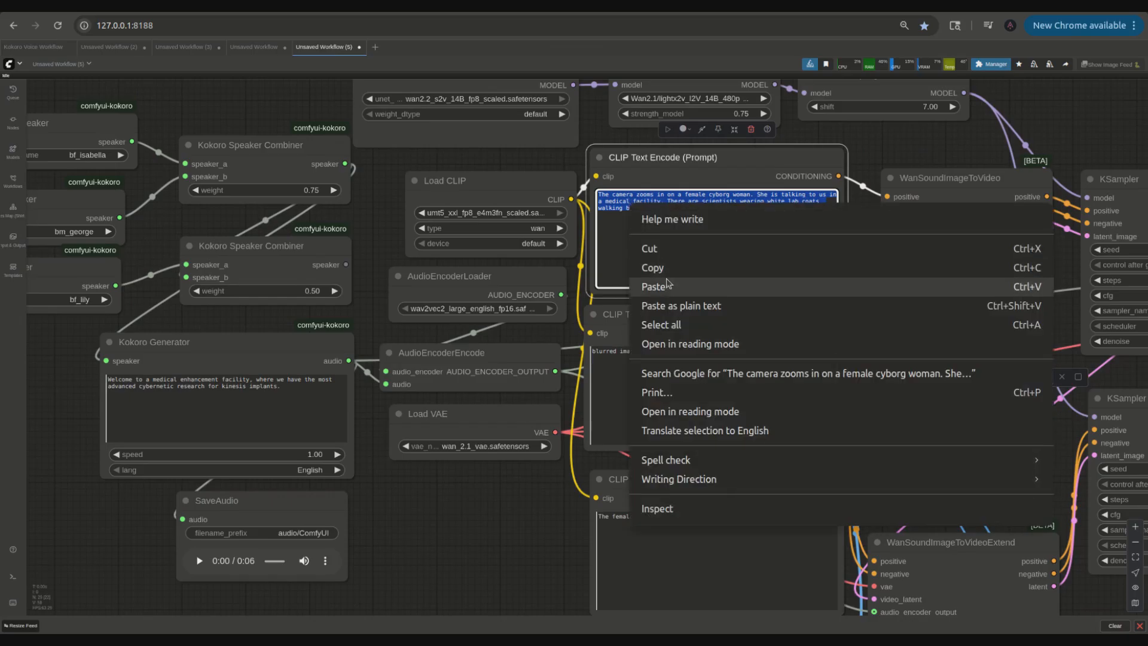
{"action": "left_click", "coordinate": [666, 282]}
{"action": "left_click_drag", "start_coordinate": [515, 534], "coordinate": [520, 321]}
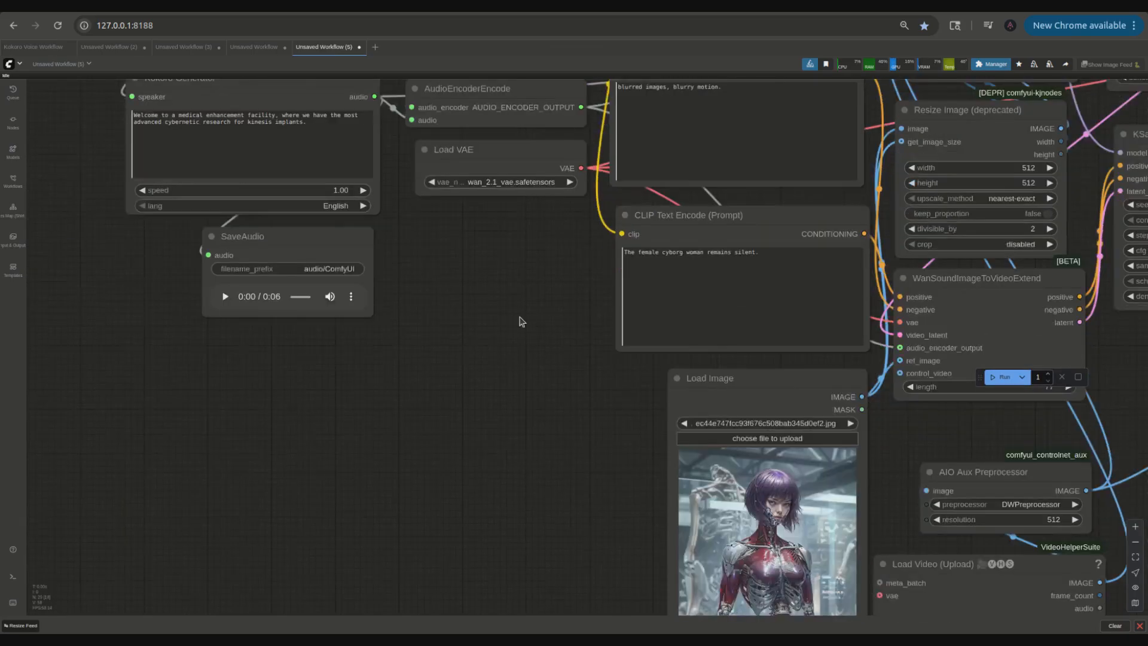
Step: Move the second KSampler leftward, closer to the WanSoundImageToVideoExtend node
{"action": "scroll", "coordinate": [730, 418], "scroll_direction": "down", "scroll_amount": 4}
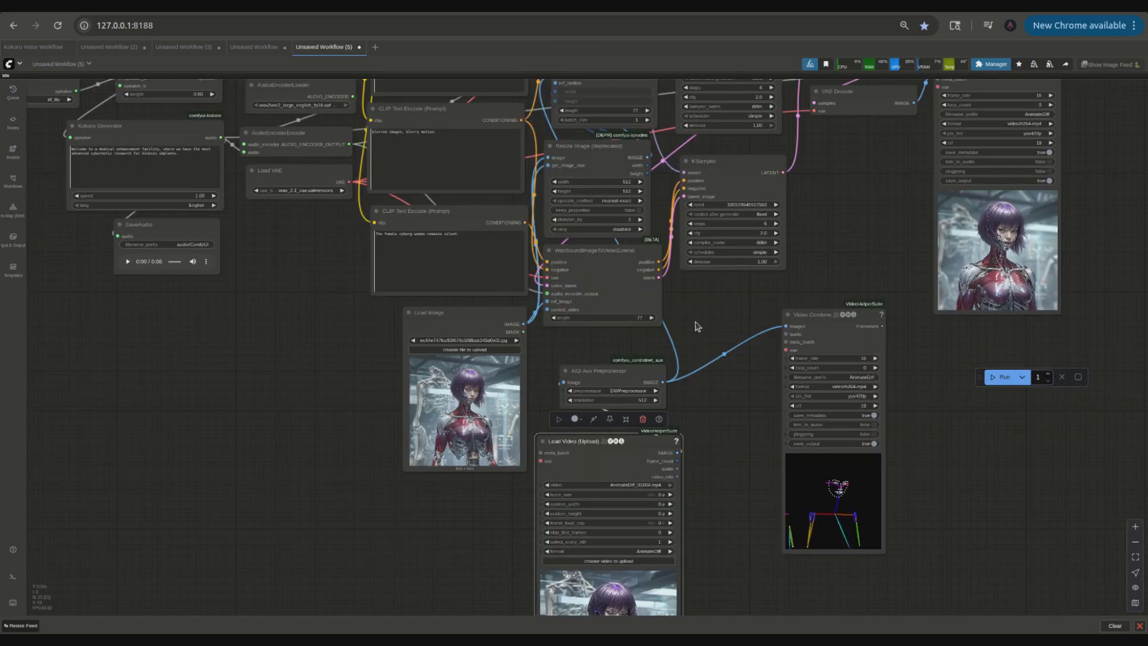
{"action": "left_click_drag", "start_coordinate": [698, 325], "coordinate": [735, 425]}
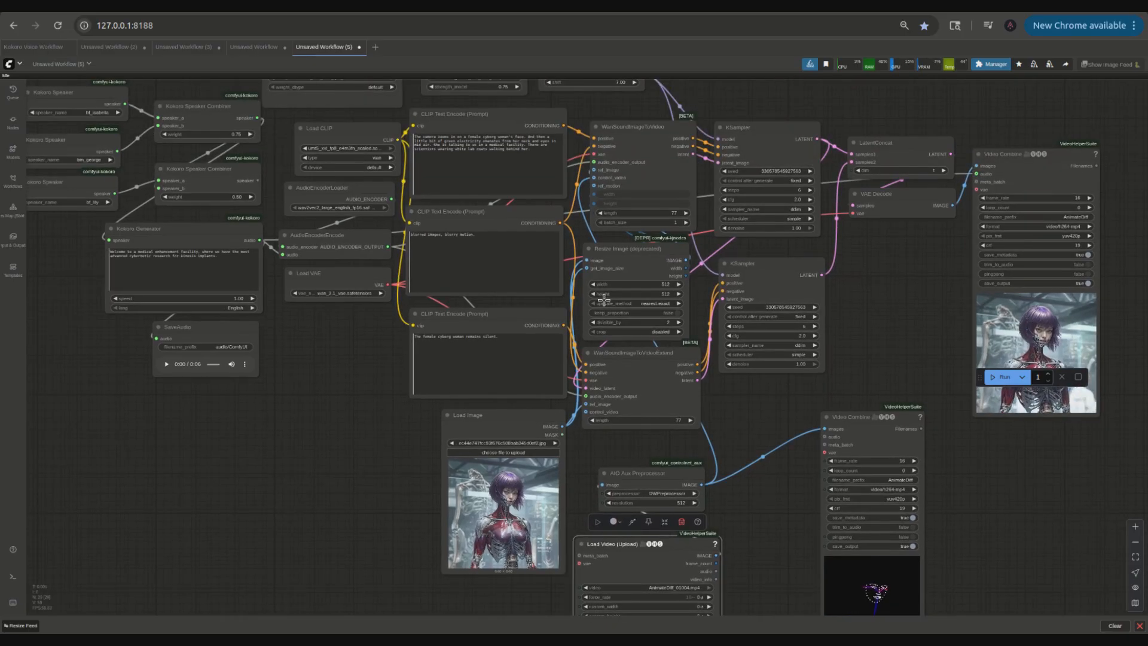
{"action": "scroll", "coordinate": [467, 160], "scroll_direction": "up", "scroll_amount": 5}
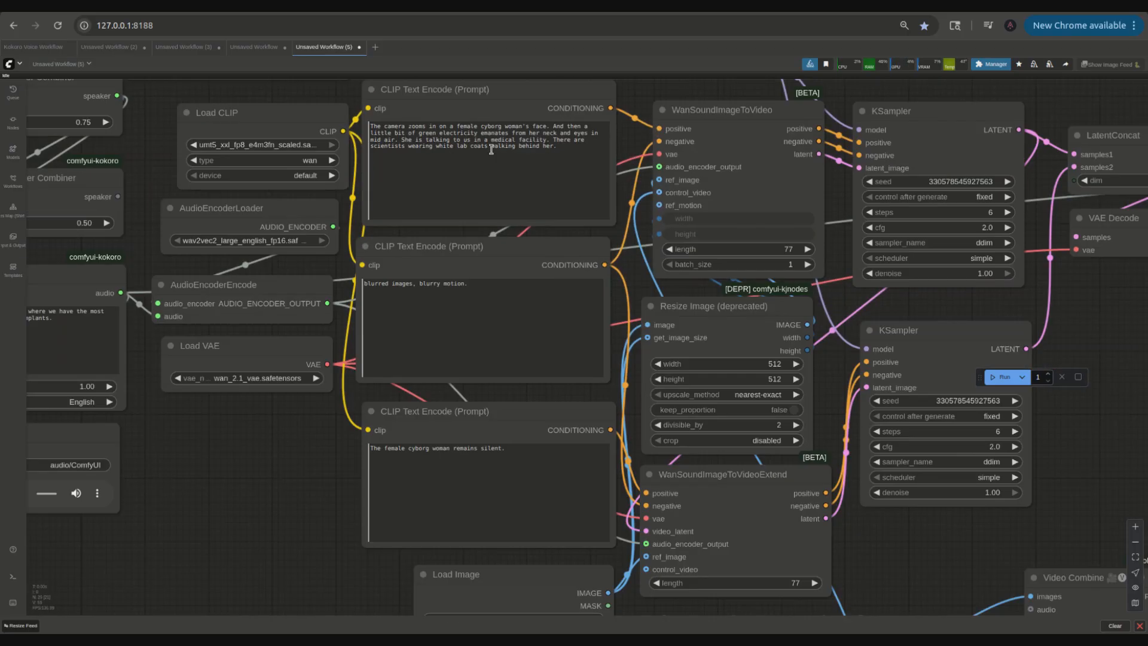
{"action": "scroll", "coordinate": [544, 158], "scroll_direction": "down", "scroll_amount": 5}
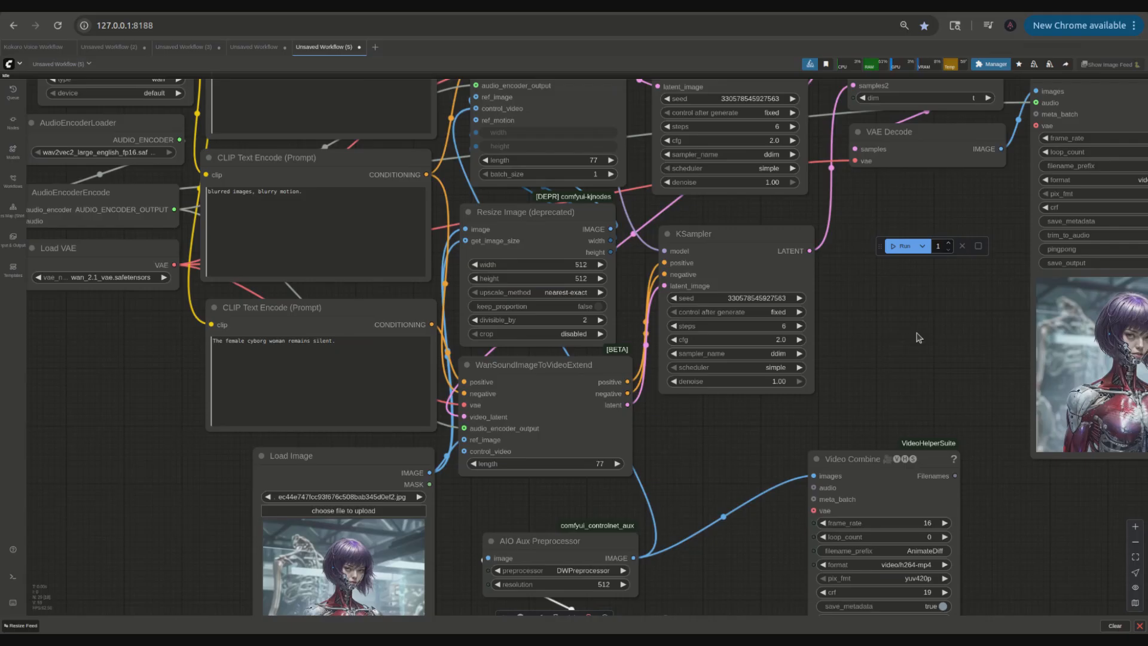
{"action": "left_click_drag", "start_coordinate": [891, 342], "coordinate": [808, 332]}
{"action": "left_click_drag", "start_coordinate": [870, 358], "coordinate": [803, 360]}
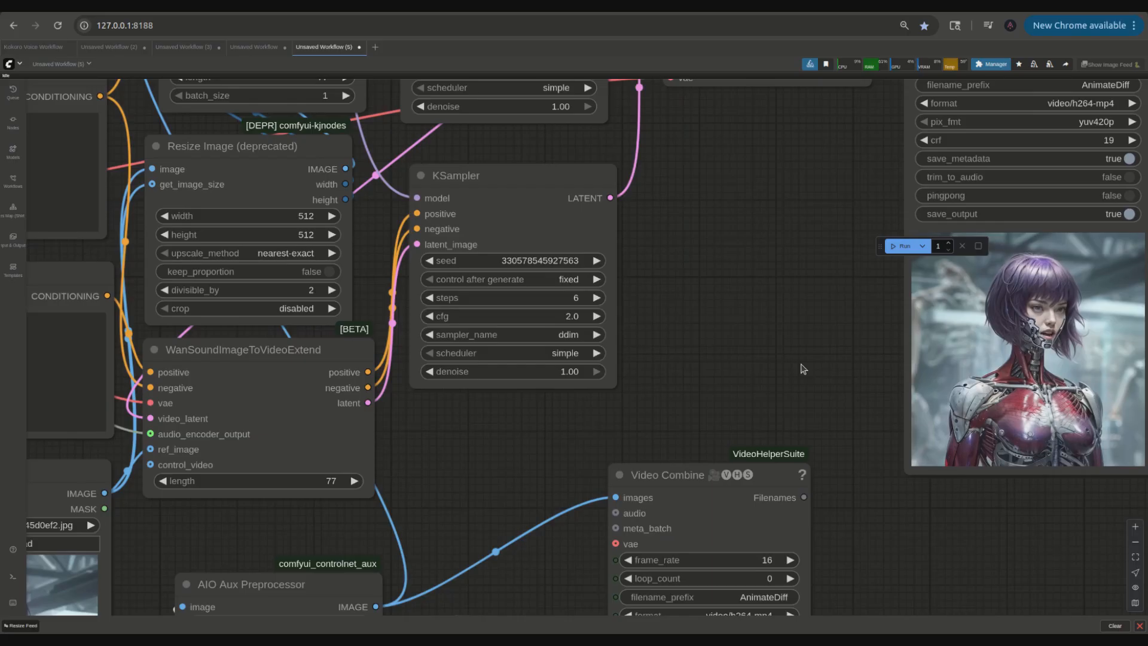
Step: Look over the whole workflow and compare it with the earlier Unsaved Workflow tab before returning
{"action": "scroll", "coordinate": [803, 369], "scroll_direction": "up", "scroll_amount": 3}
{"action": "left_click_drag", "start_coordinate": [871, 407], "coordinate": [793, 408]}
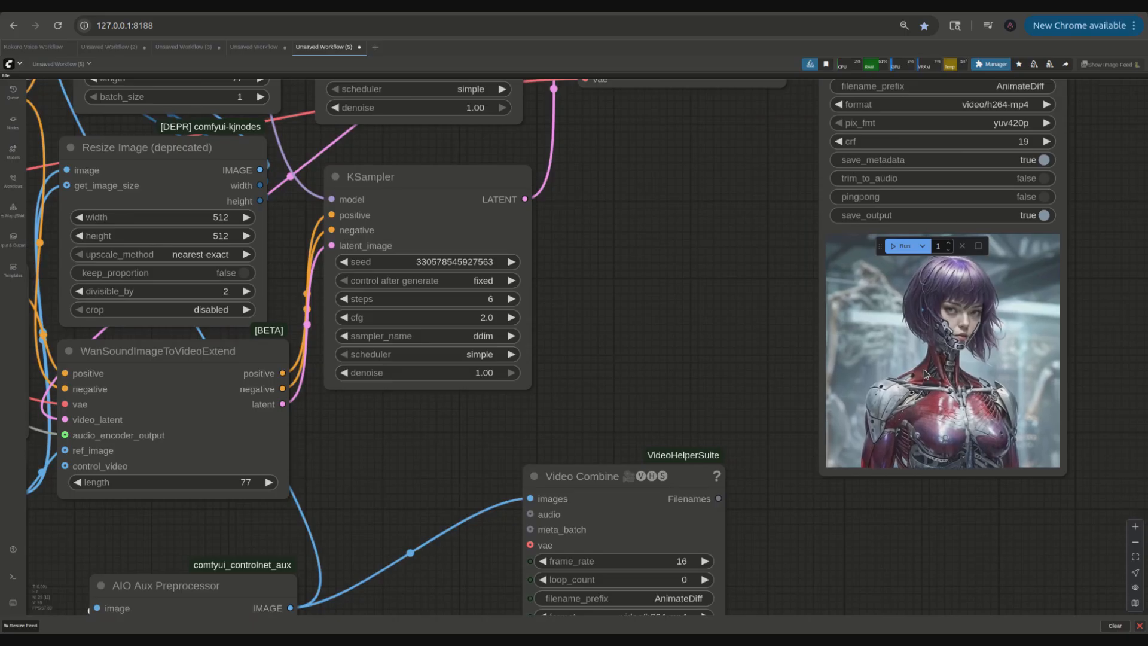
{"action": "scroll", "coordinate": [730, 345], "scroll_direction": "down", "scroll_amount": 9}
{"action": "left_click_drag", "start_coordinate": [731, 345], "coordinate": [835, 360]}
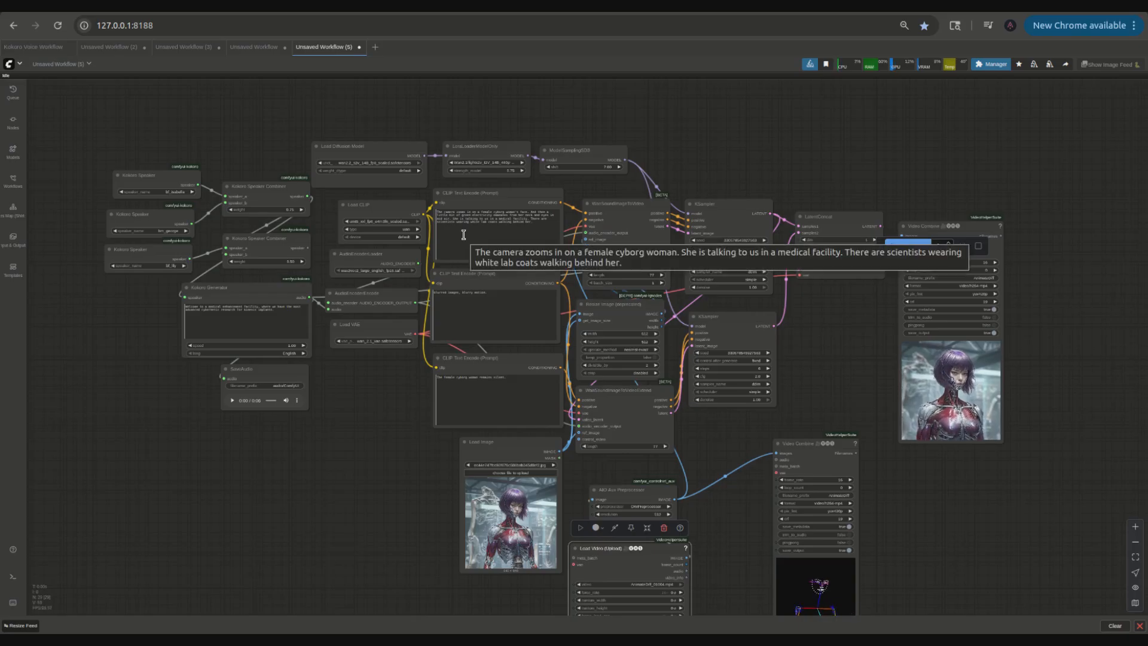
{"action": "scroll", "coordinate": [405, 507], "scroll_direction": "up", "scroll_amount": 5}
{"action": "left_click_drag", "start_coordinate": [418, 358], "coordinate": [395, 306]}
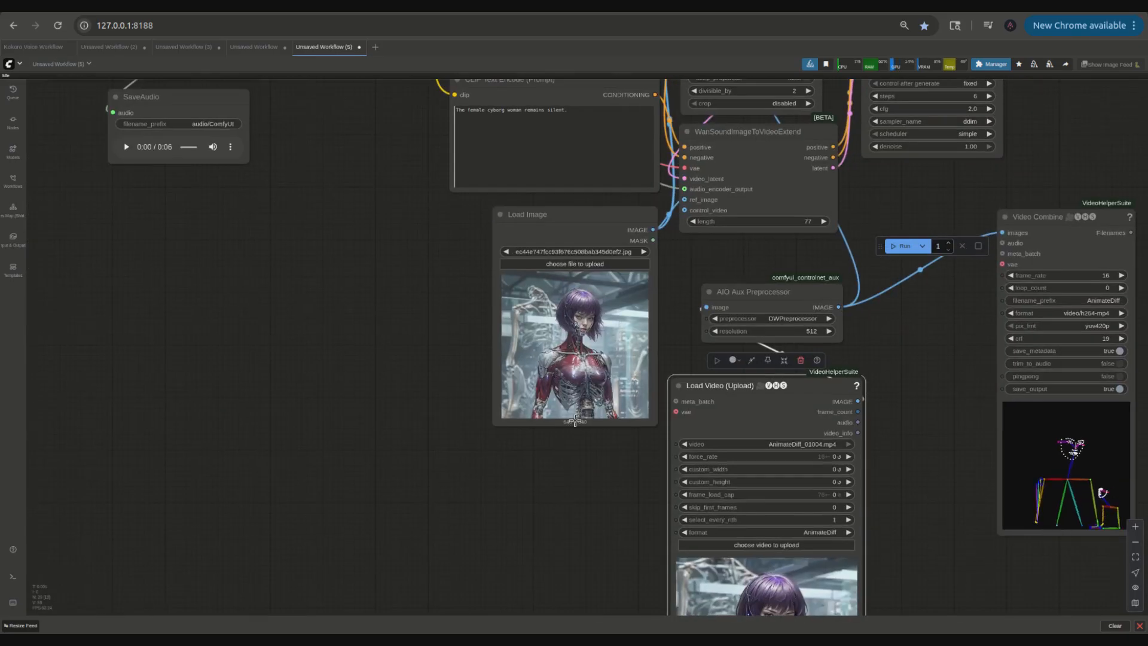
{"action": "scroll", "coordinate": [553, 422], "scroll_direction": "up", "scroll_amount": 6}
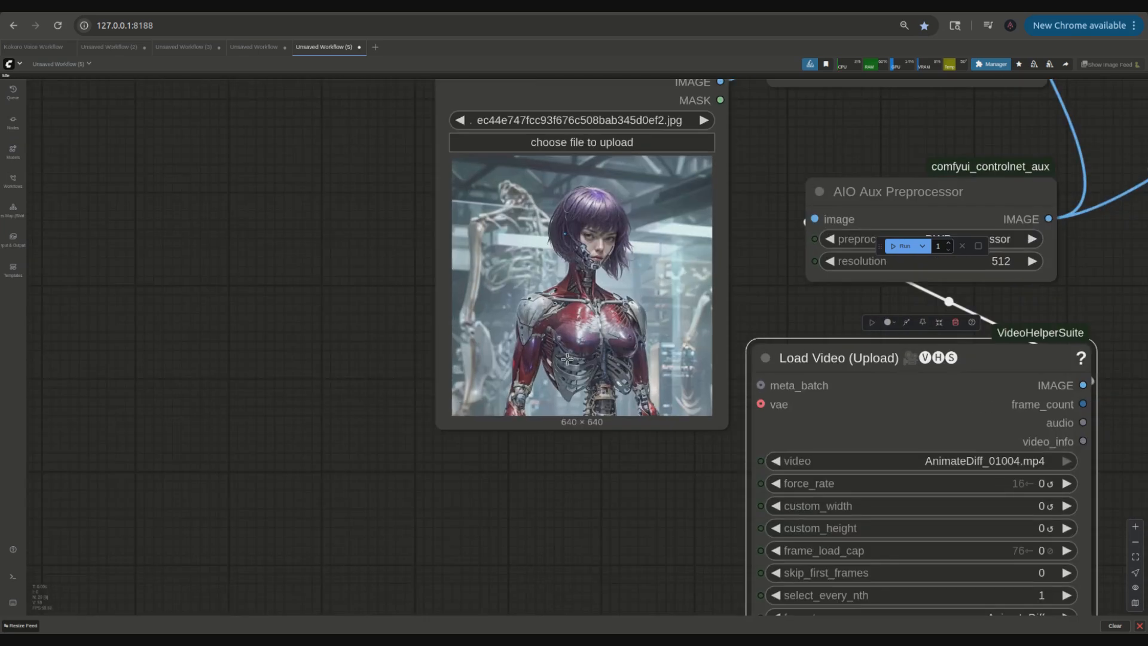
{"action": "scroll", "coordinate": [567, 359], "scroll_direction": "down", "scroll_amount": 6}
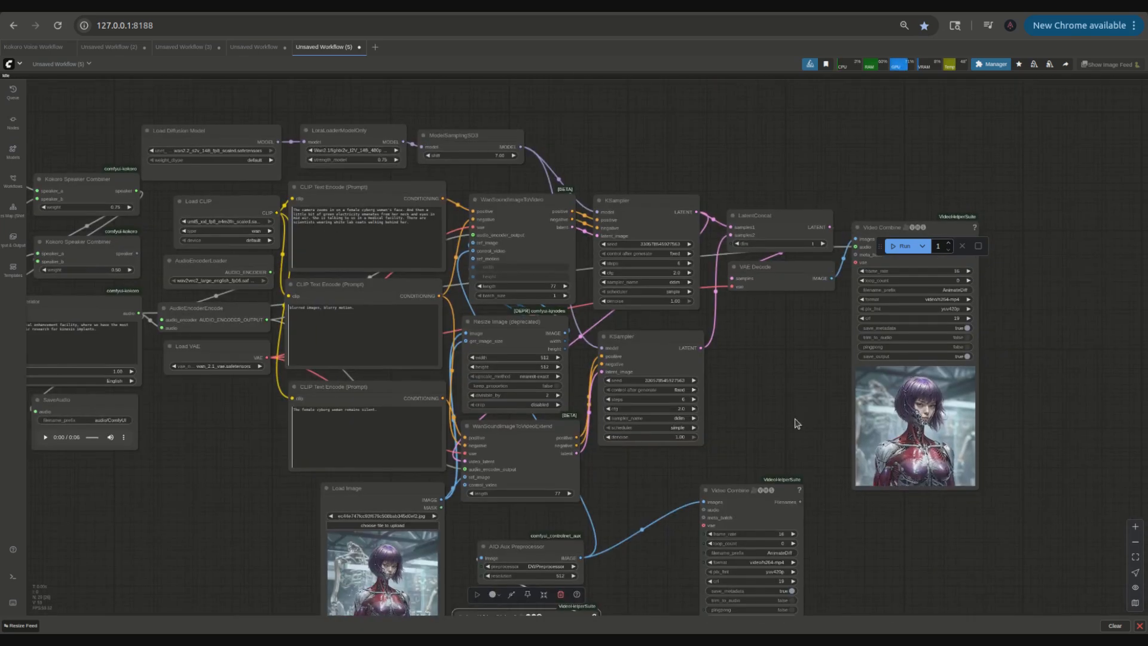
{"action": "left_click_drag", "start_coordinate": [785, 415], "coordinate": [826, 429]}
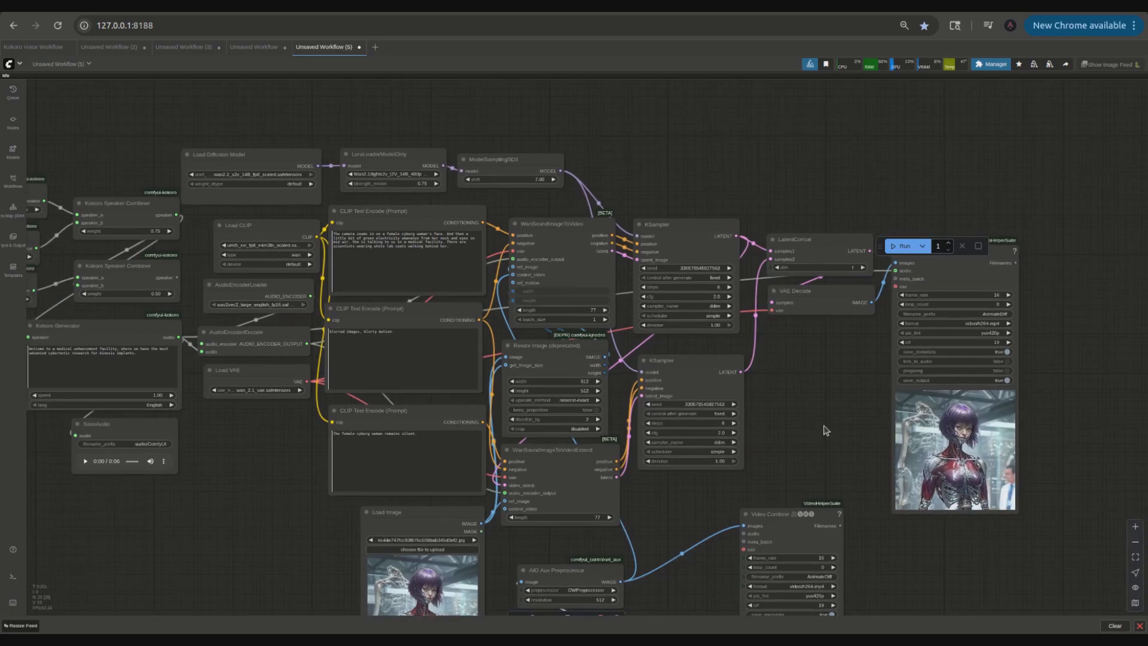
{"action": "left_click", "coordinate": [254, 46]}
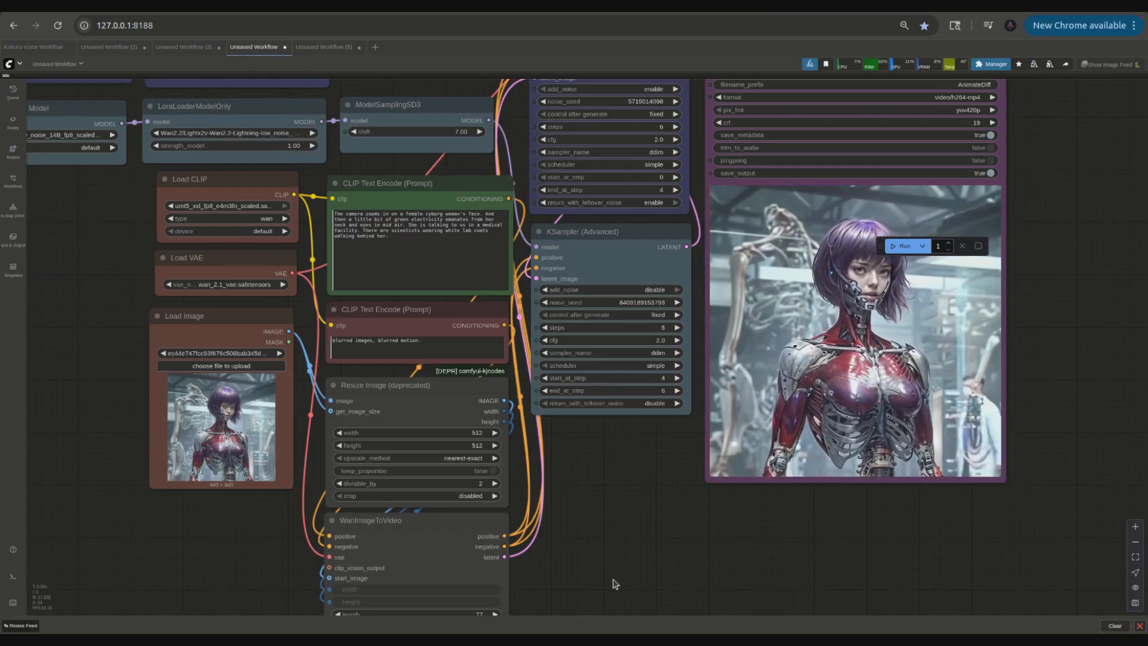
{"action": "scroll", "coordinate": [592, 562], "scroll_direction": "down", "scroll_amount": 3}
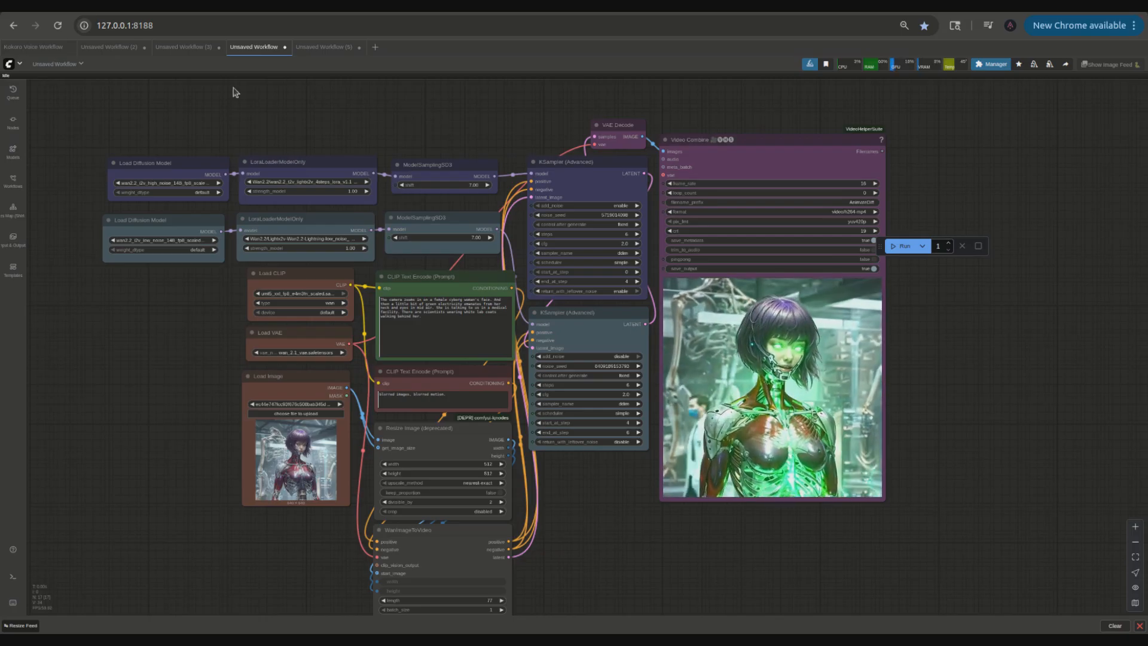
{"action": "left_click", "coordinate": [324, 47]}
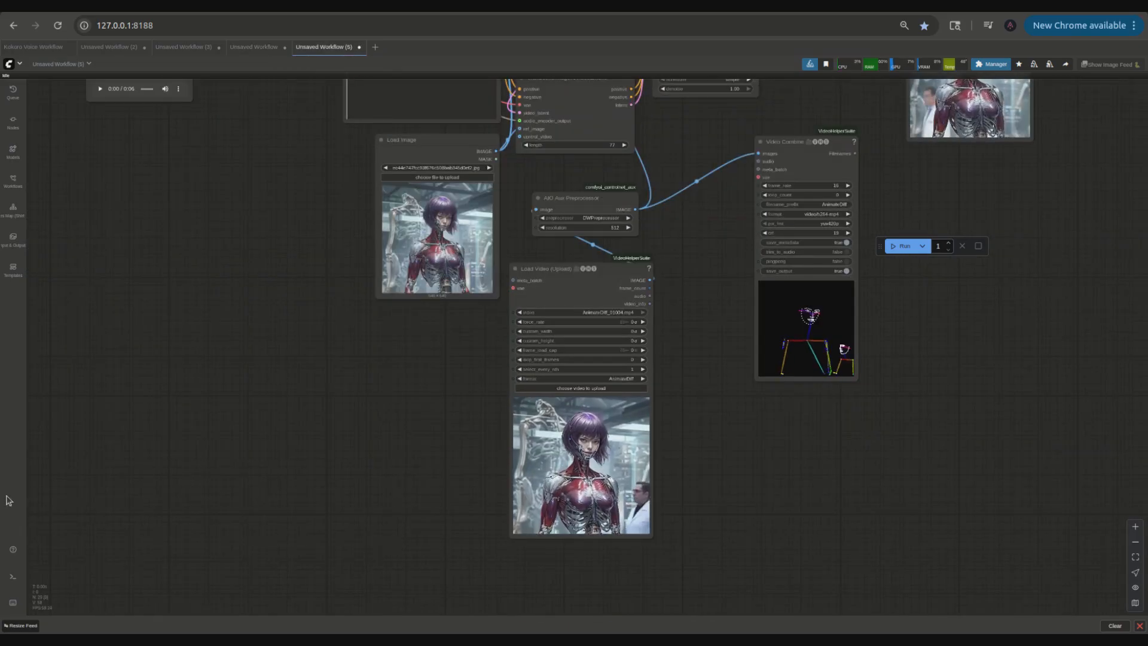
Step: Load the video AnimateDiff_01010.mp4 into the Load Video (Upload) node
{"action": "left_click", "coordinate": [581, 388]}
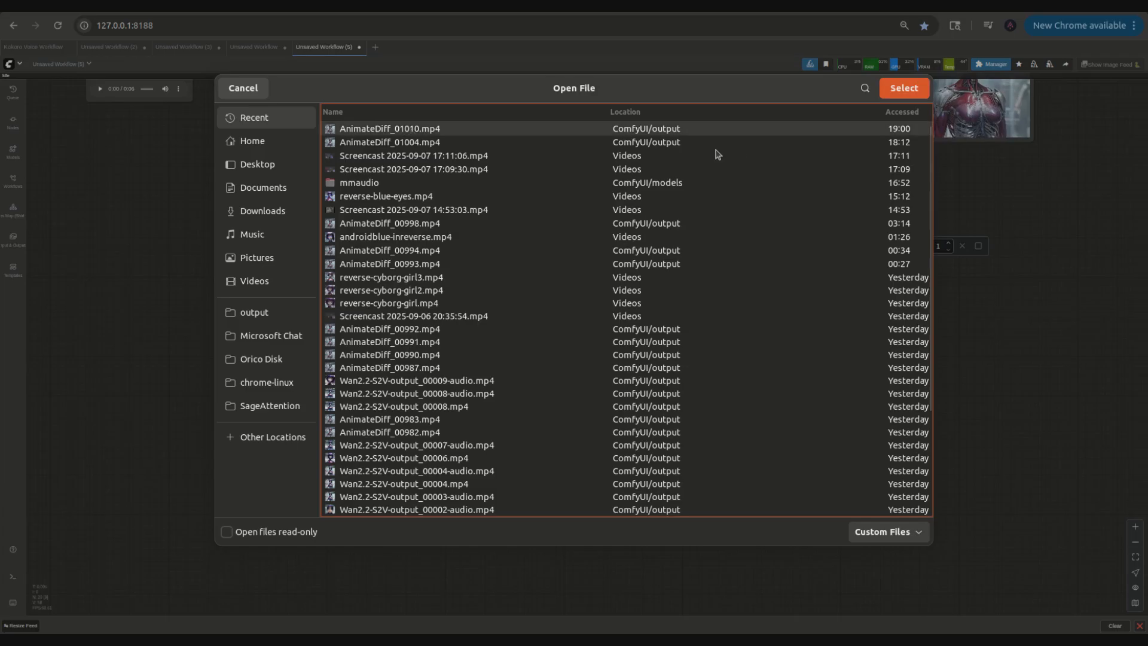
{"action": "left_click", "coordinate": [912, 90]}
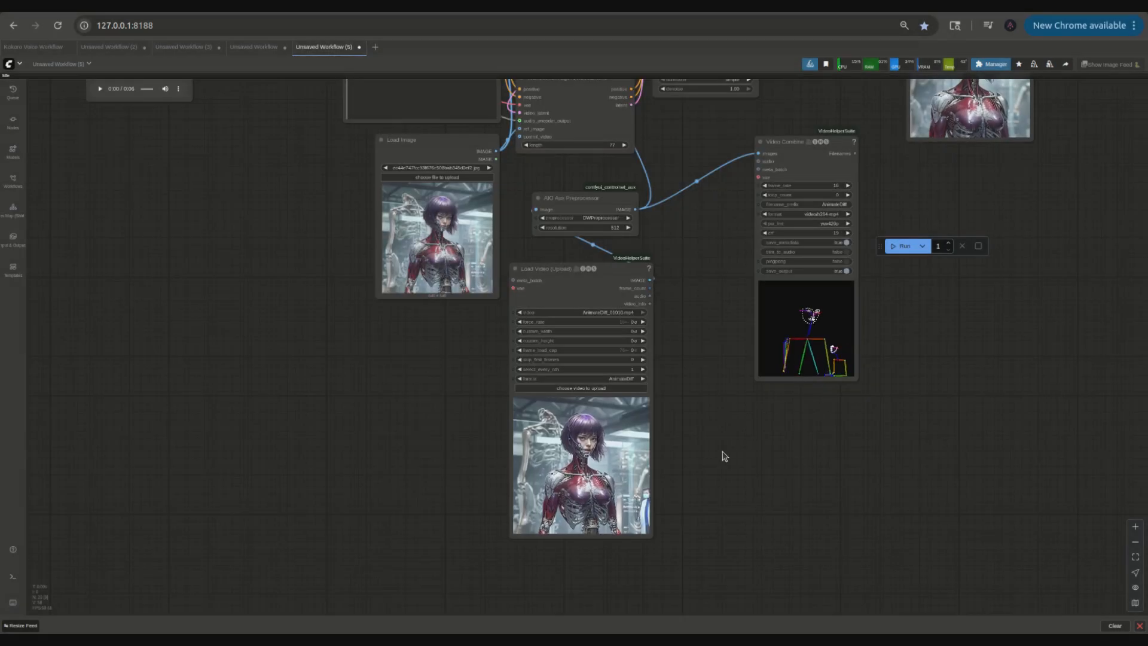
{"action": "left_click_drag", "start_coordinate": [708, 457], "coordinate": [700, 377]}
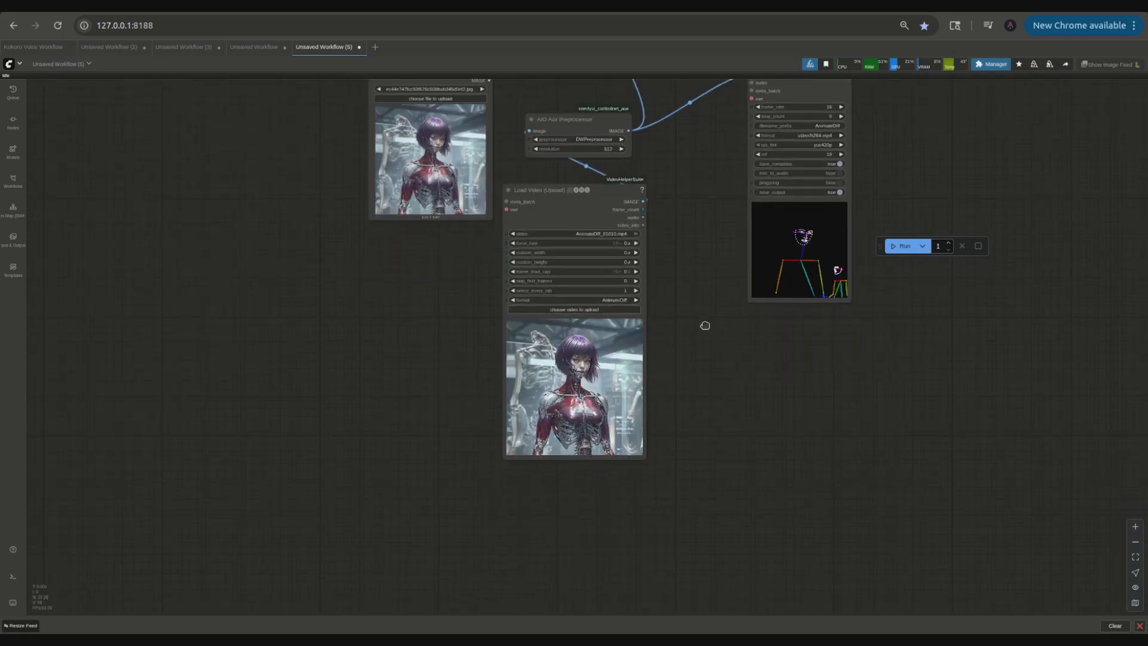
{"action": "left_click_drag", "start_coordinate": [705, 325], "coordinate": [701, 535]}
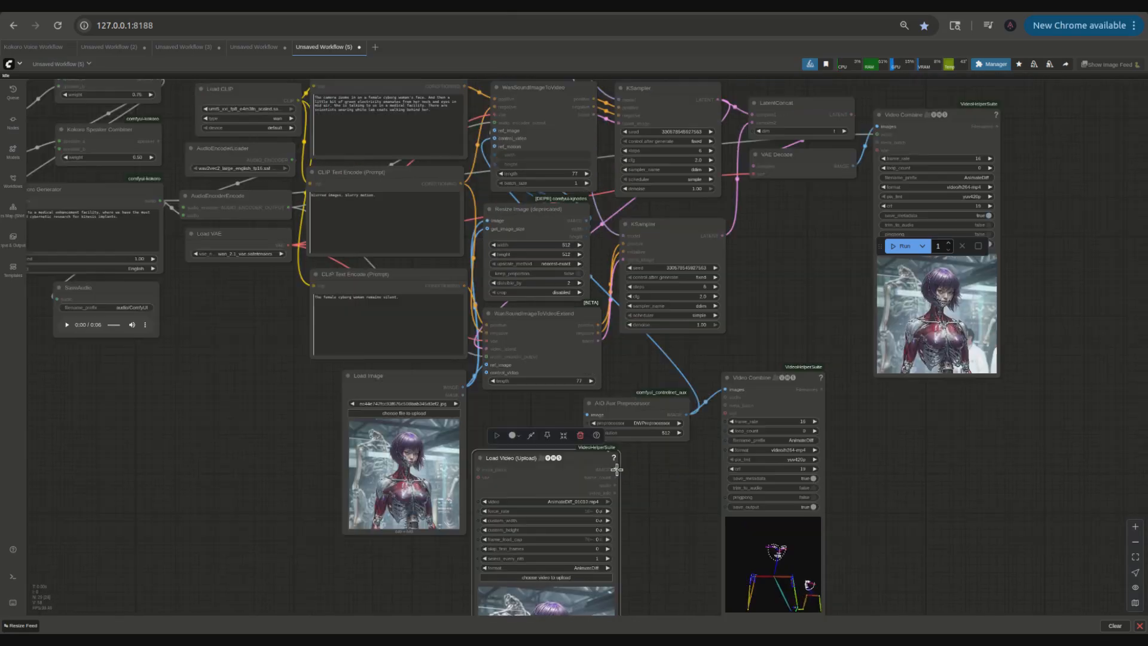
{"action": "left_click_drag", "start_coordinate": [616, 469], "coordinate": [493, 150]}
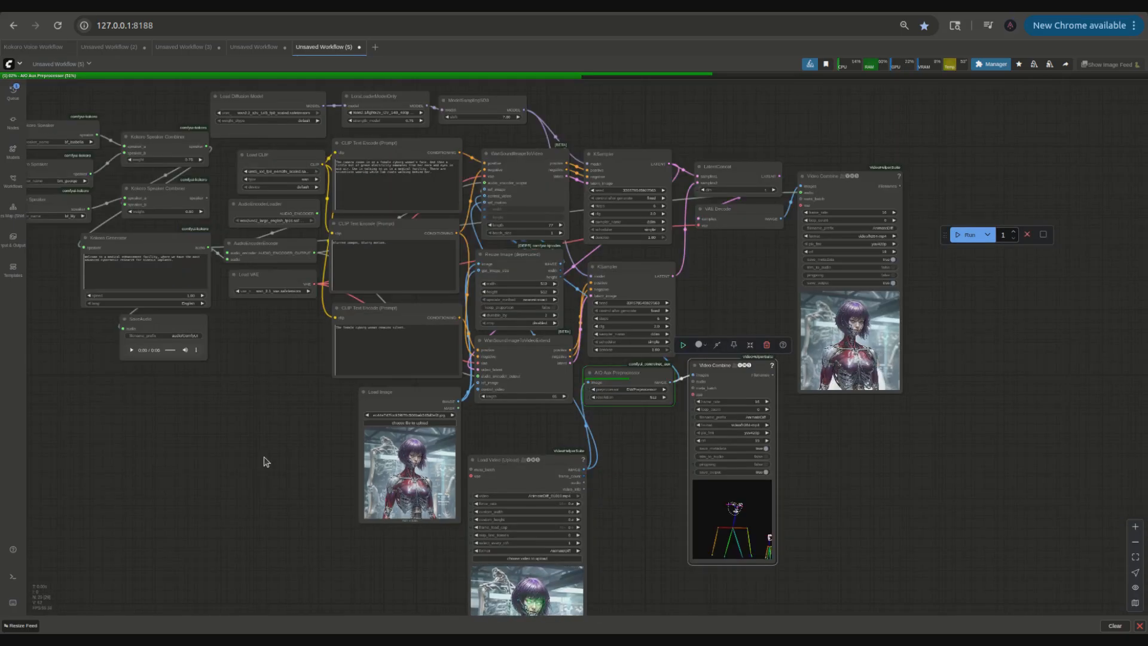
Step: Select the Kokoro speaker, combiner, generator and SaveAudio nodes and color them purple
{"action": "left_click_drag", "start_coordinate": [269, 441], "coordinate": [350, 445]}
{"action": "left_click", "coordinate": [335, 462]}
{"action": "left_click_drag", "start_coordinate": [273, 466], "coordinate": [80, 100]}
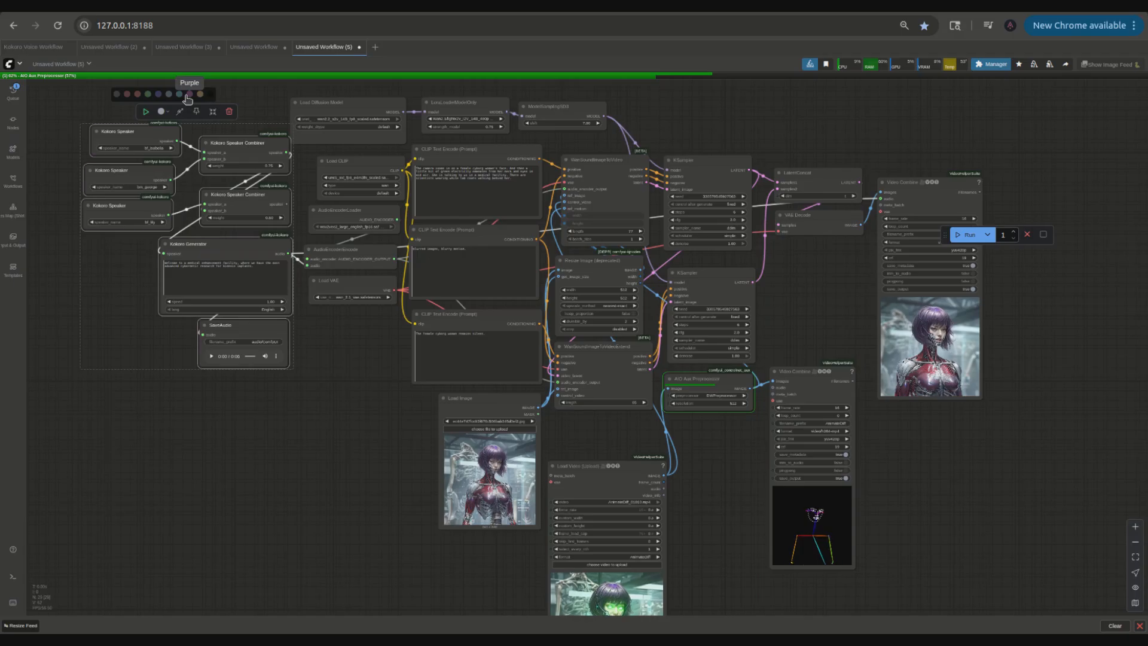
{"action": "left_click", "coordinate": [187, 96]}
{"action": "left_click", "coordinate": [295, 435]}
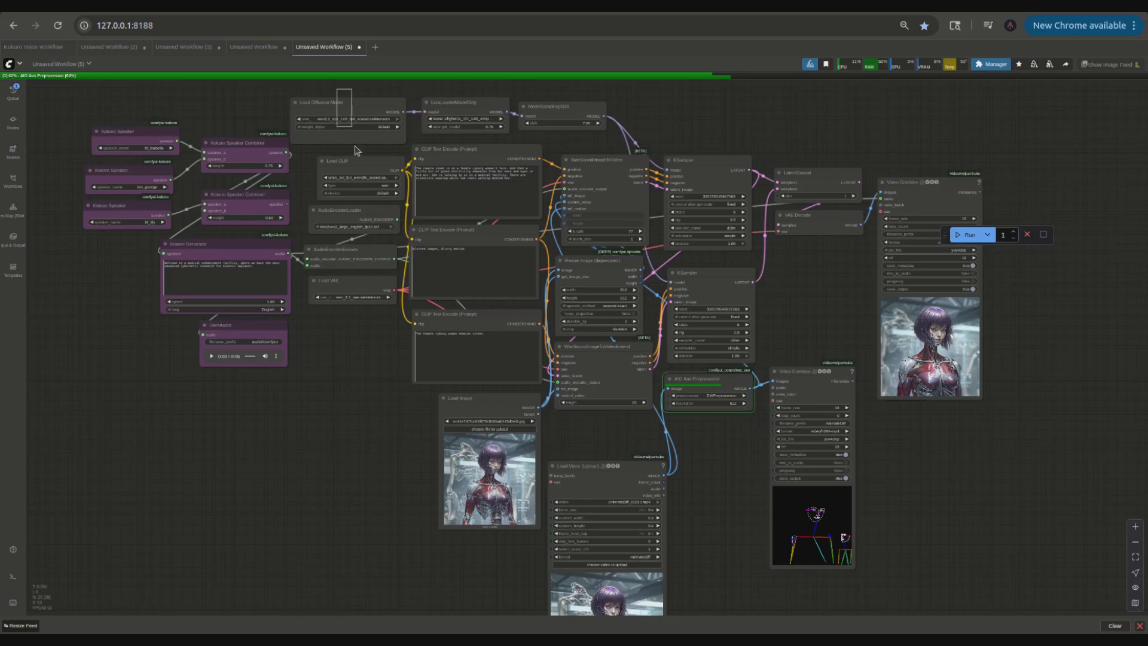
Step: Select the model, LoRA, CLIP, audio encoder and VAE loader nodes and color them brown
{"action": "left_click_drag", "start_coordinate": [360, 318], "coordinate": [357, 318]}
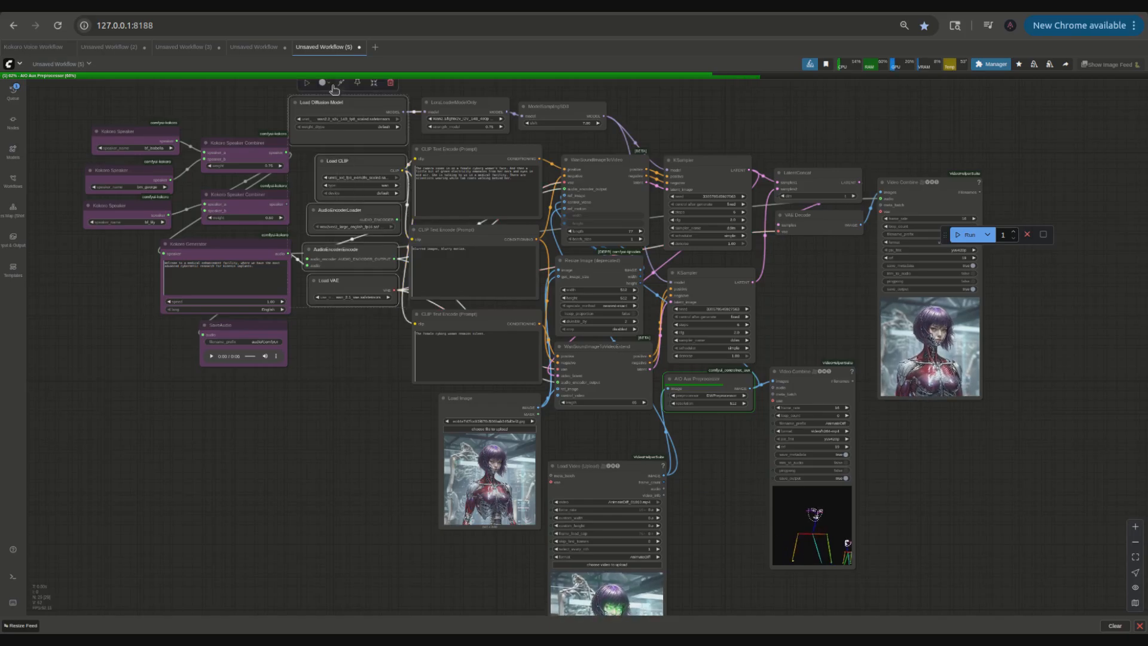
{"action": "scroll", "coordinate": [263, 108], "scroll_direction": "down", "scroll_amount": 3}
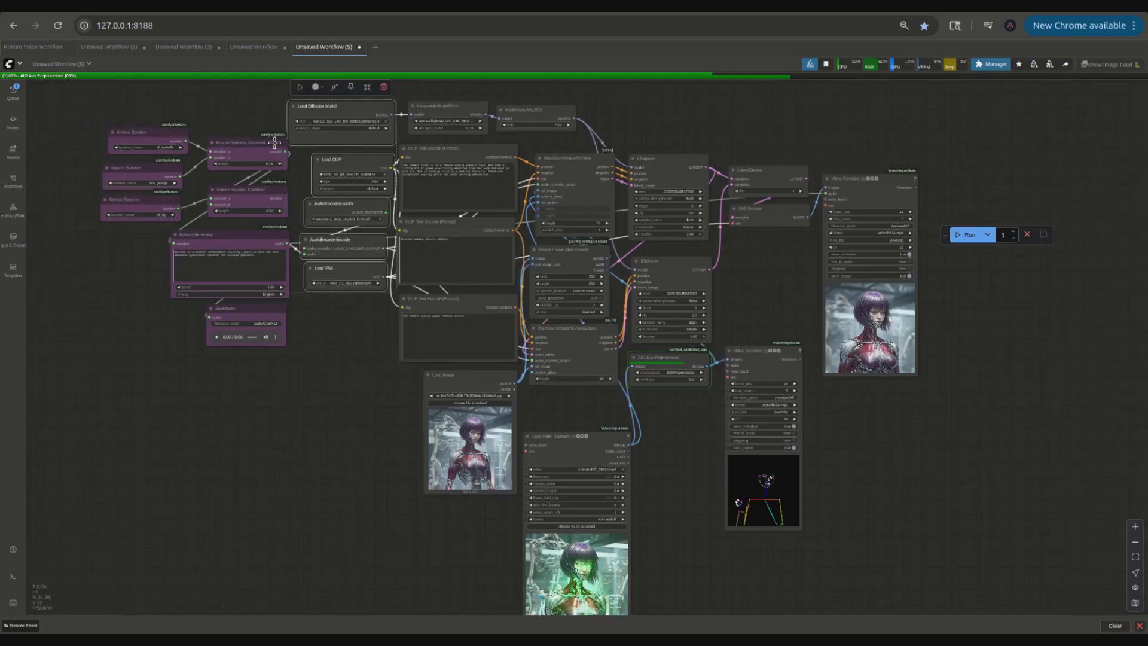
{"action": "left_click_drag", "start_coordinate": [259, 111], "coordinate": [267, 153]}
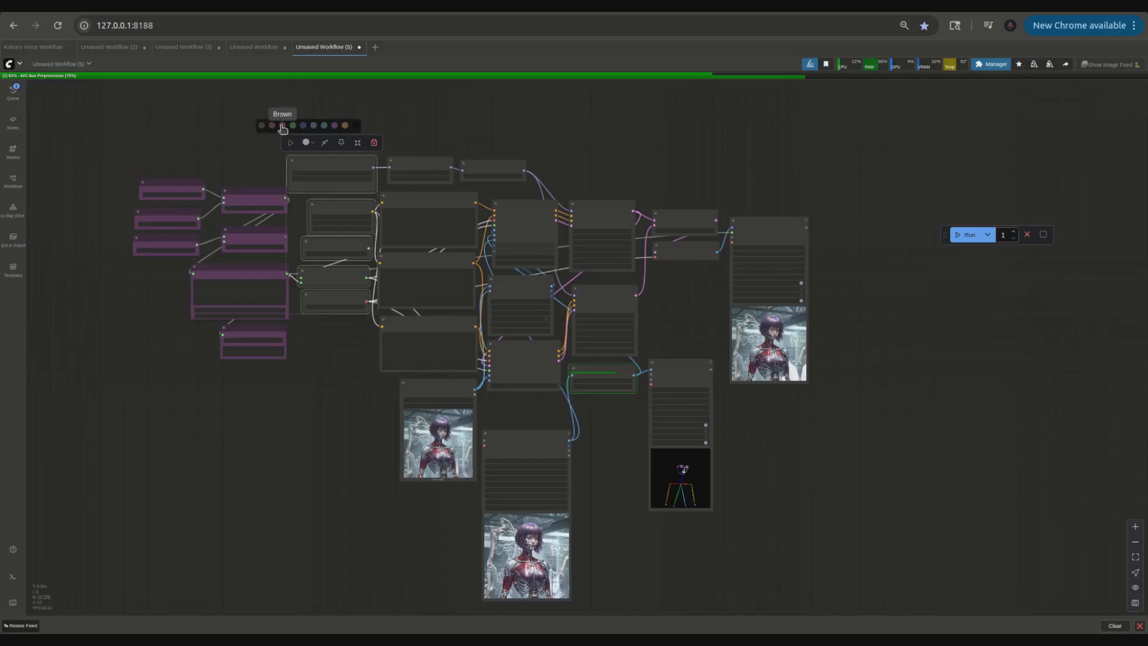
{"action": "left_click", "coordinate": [282, 126]}
{"action": "left_click", "coordinate": [308, 413]}
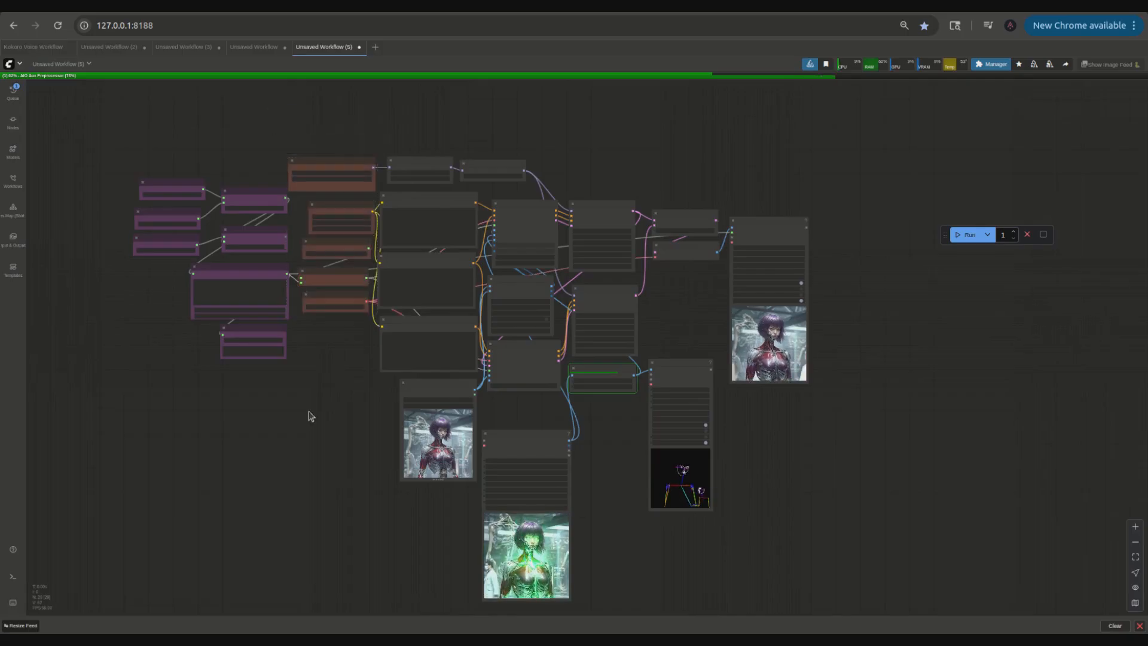
Step: Color the first WanSoundImageToVideo node and the first KSampler blue
{"action": "left_click_drag", "start_coordinate": [307, 413], "coordinate": [282, 353]}
{"action": "scroll", "coordinate": [289, 394], "scroll_direction": "up", "scroll_amount": 3}
{"action": "left_click_drag", "start_coordinate": [290, 395], "coordinate": [236, 457]}
{"action": "scroll", "coordinate": [232, 439], "scroll_direction": "down", "scroll_amount": 1}
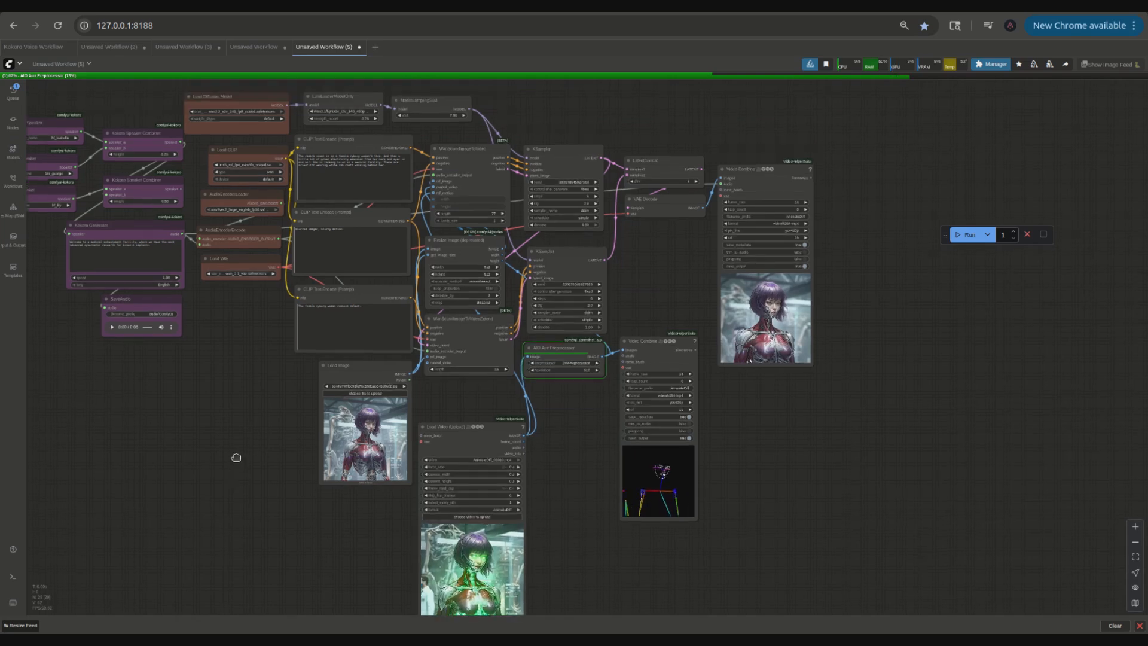
{"action": "left_click", "coordinate": [463, 150]}
{"action": "left_click", "coordinate": [556, 149], "text": "shift"}
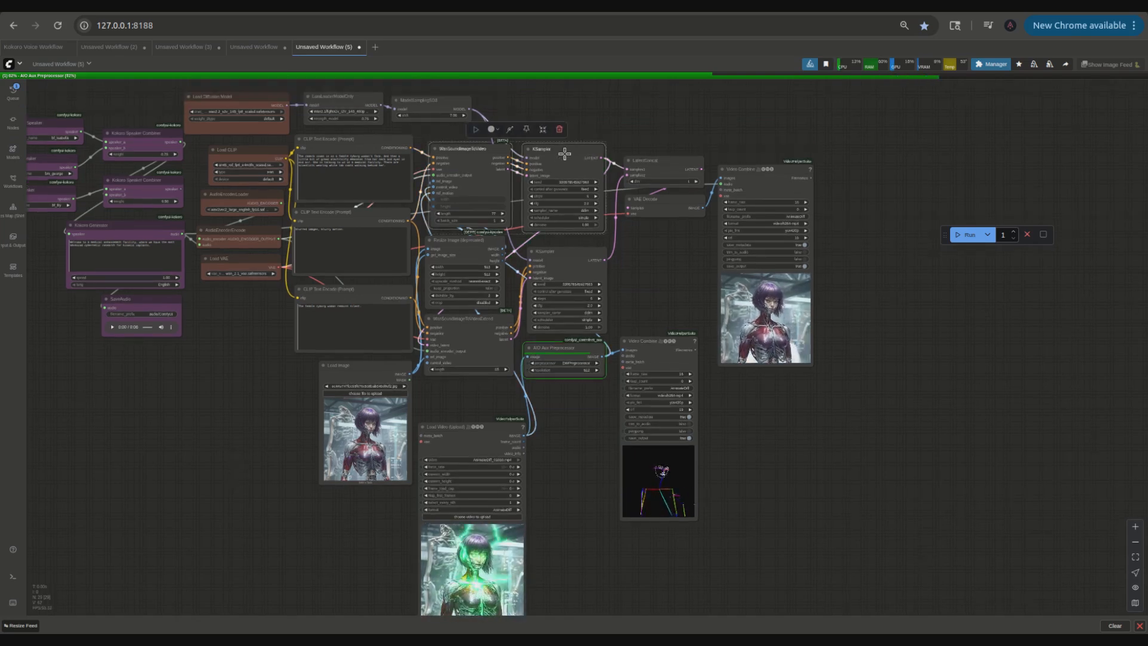
{"action": "left_click", "coordinate": [495, 130]}
{"action": "left_click", "coordinate": [489, 115]}
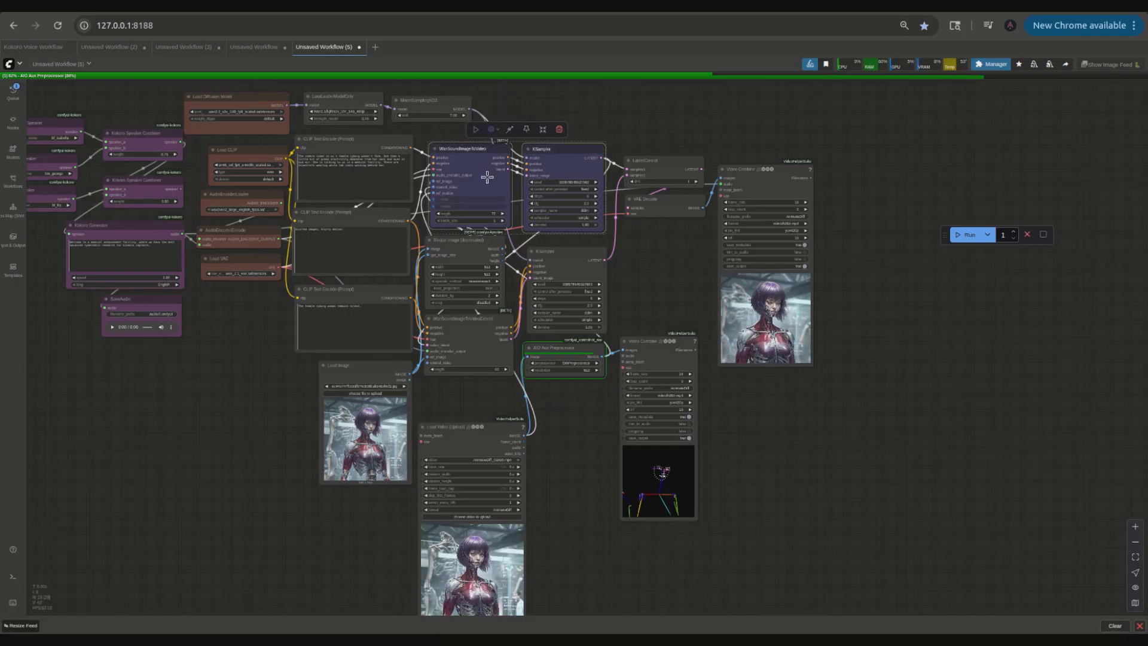
Step: Color the WanSoundImageToVideoExtend node and the second KSampler cyan
{"action": "left_click", "coordinate": [473, 240]}
{"action": "left_click", "coordinate": [553, 257], "text": "shift"}
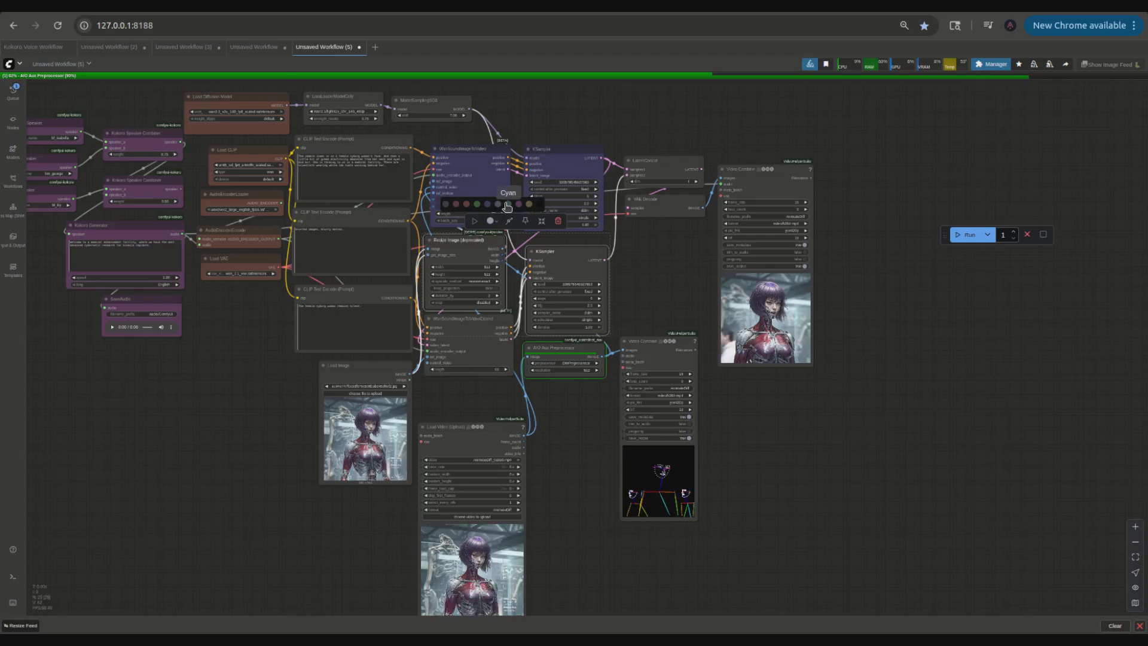
{"action": "left_click", "coordinate": [507, 206]}
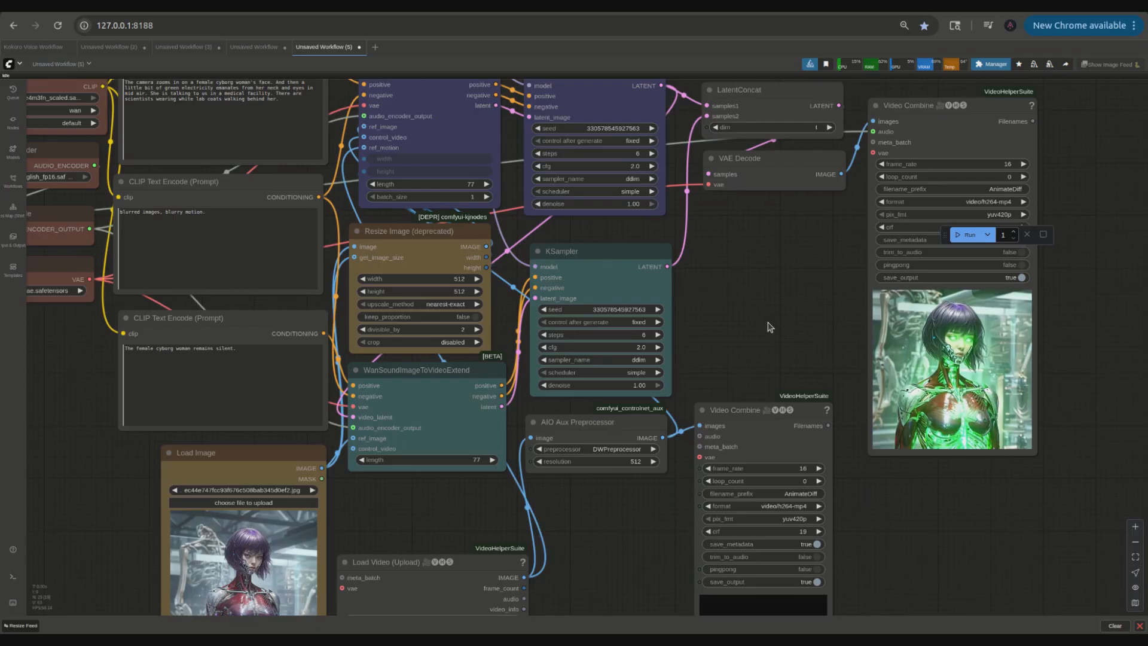
Step: Reposition the Load Video node below the extension nodes and the DWPose preview Video Combine beside the second KSampler
{"action": "scroll", "coordinate": [766, 326], "scroll_direction": "up", "scroll_amount": 5}
{"action": "left_click_drag", "start_coordinate": [670, 225], "coordinate": [577, 145]}
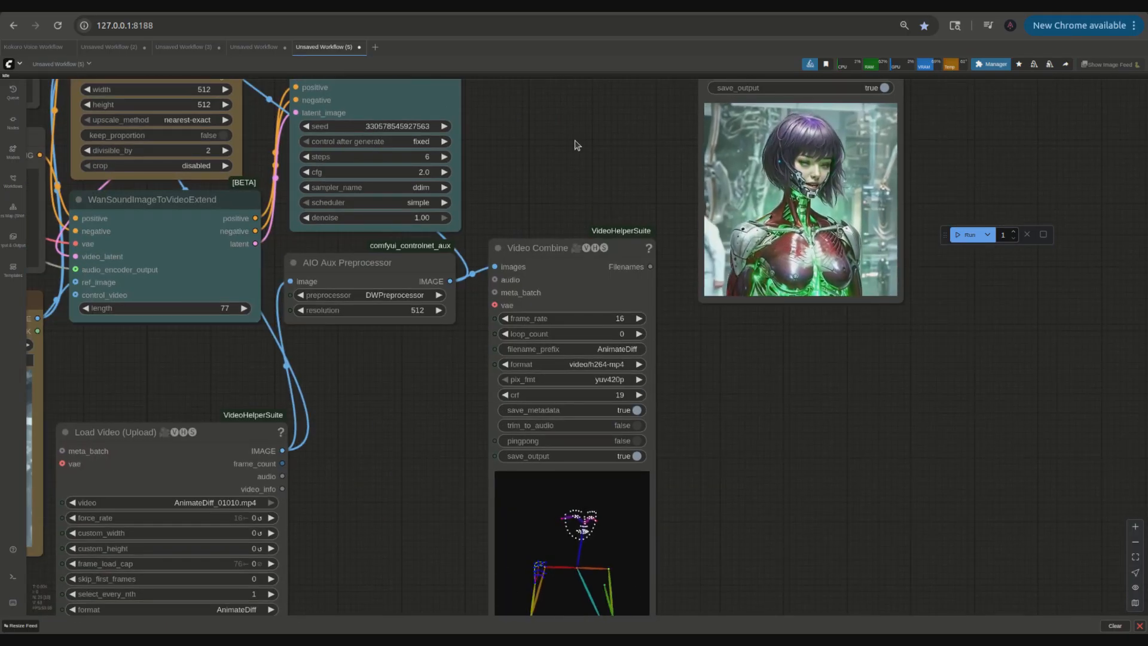
{"action": "scroll", "coordinate": [969, 377], "scroll_direction": "down", "scroll_amount": 4}
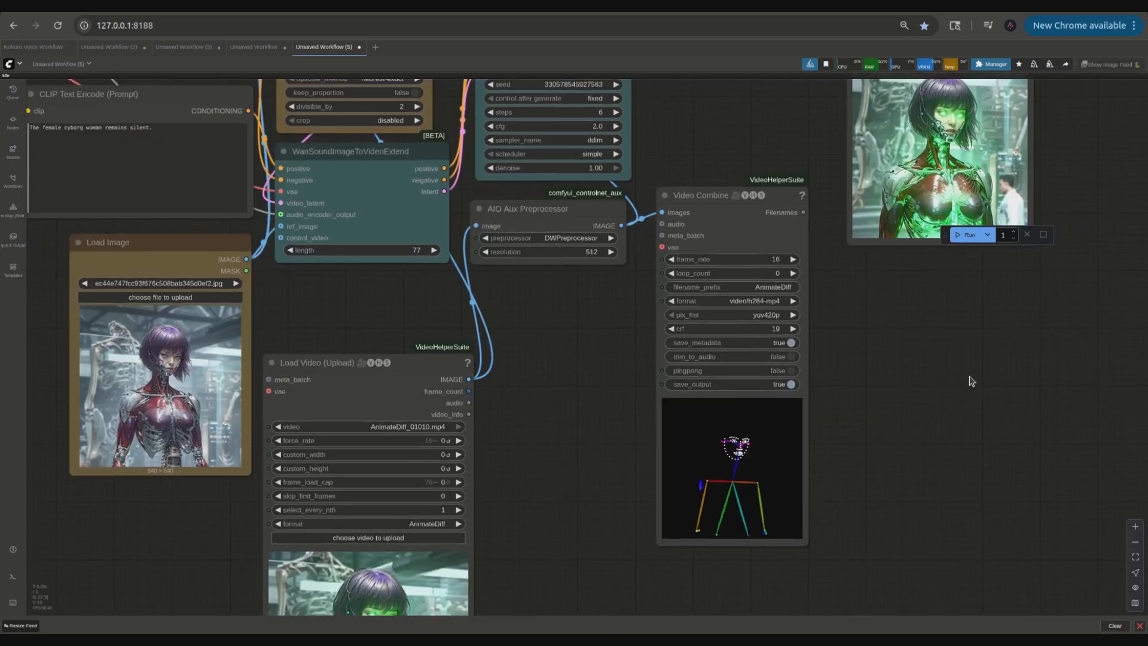
{"action": "left_click_drag", "start_coordinate": [577, 384], "coordinate": [844, 57]}
{"action": "left_click_drag", "start_coordinate": [956, 396], "coordinate": [780, 456]}
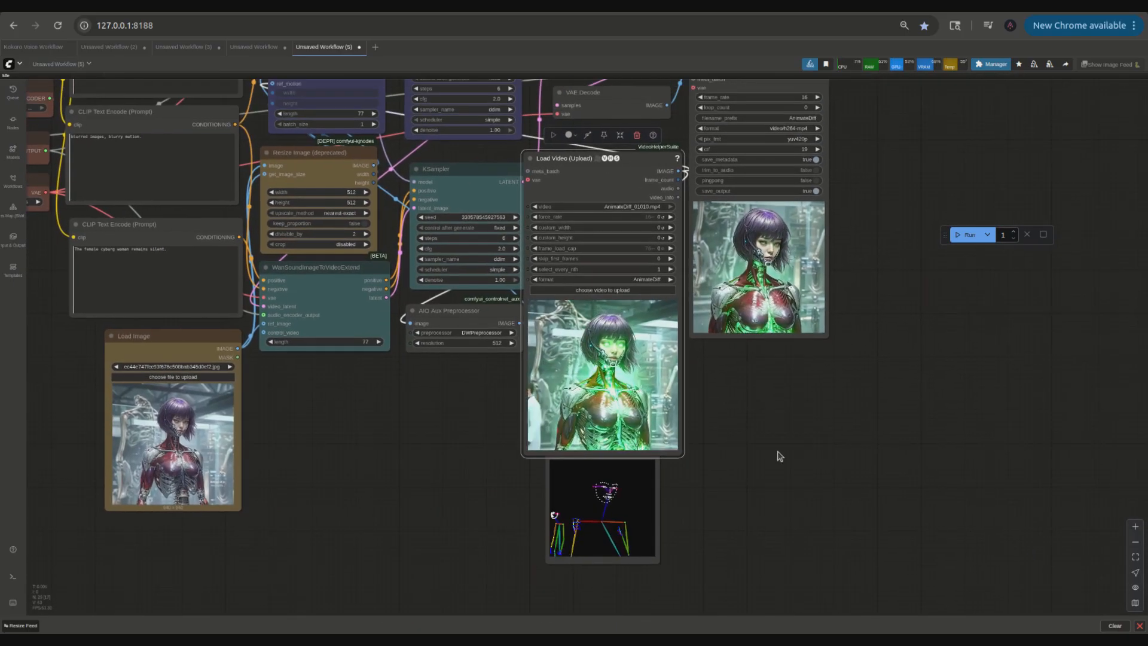
{"action": "scroll", "coordinate": [864, 393], "scroll_direction": "up", "scroll_amount": 5}
{"action": "left_click_drag", "start_coordinate": [887, 404], "coordinate": [932, 442]}
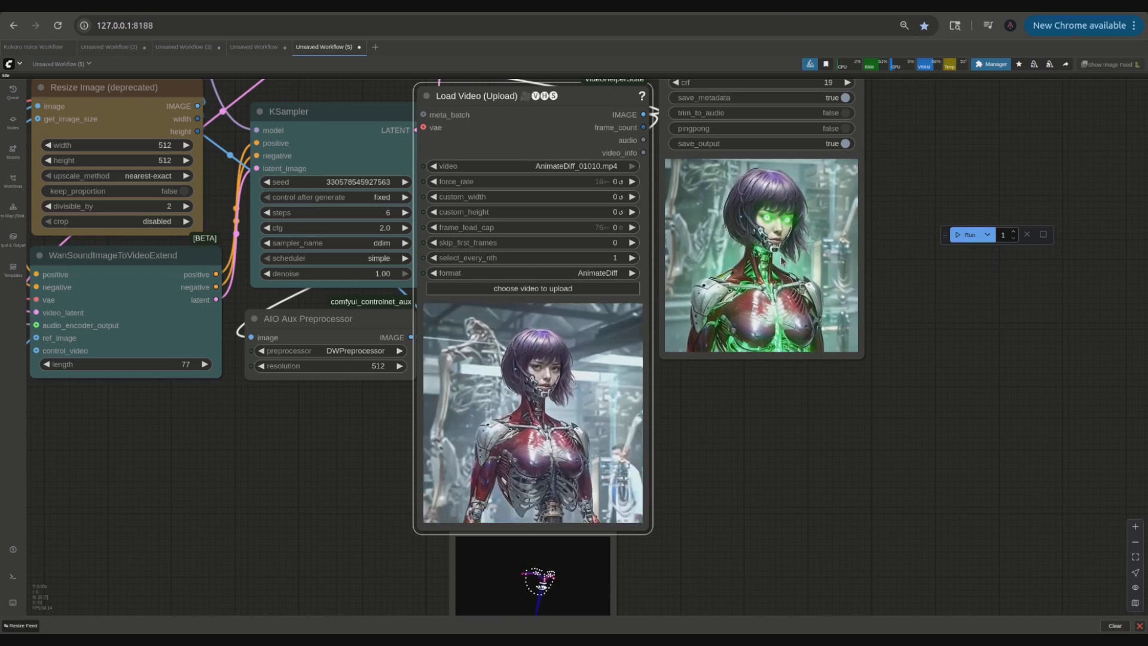
{"action": "scroll", "coordinate": [885, 466], "scroll_direction": "down", "scroll_amount": 4}
{"action": "left_click_drag", "start_coordinate": [668, 201], "coordinate": [403, 417]}
{"action": "left_click_drag", "start_coordinate": [647, 337], "coordinate": [652, 201]}
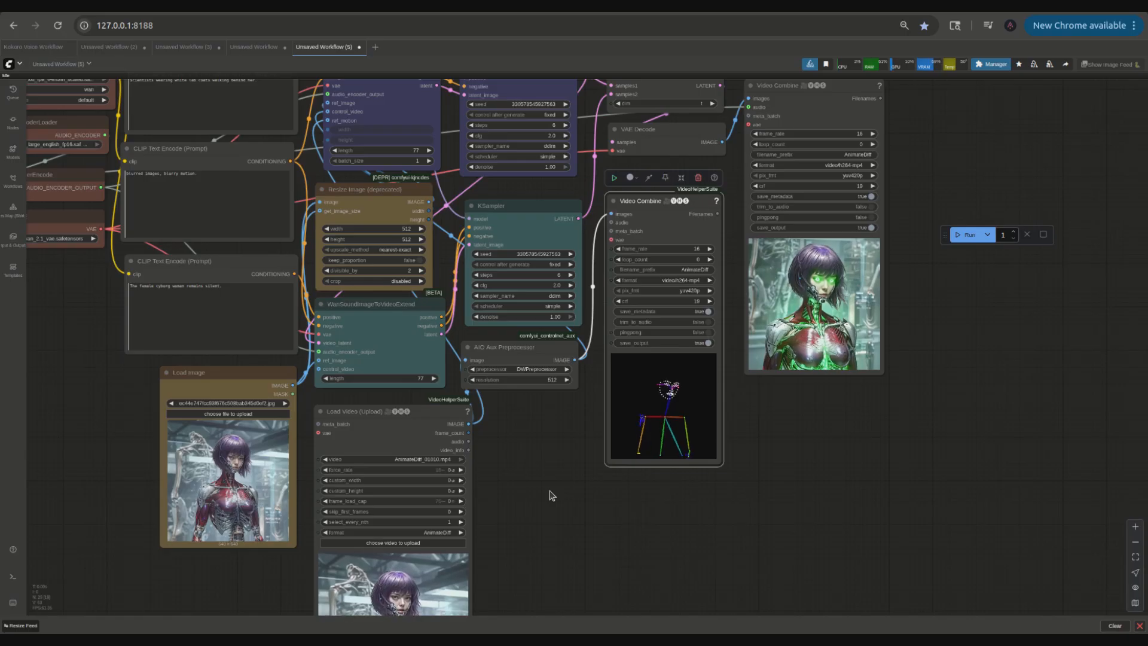
Step: Enlarge the final Video Combine node so its preview is bigger
{"action": "left_click_drag", "start_coordinate": [883, 371], "coordinate": [1018, 501]}
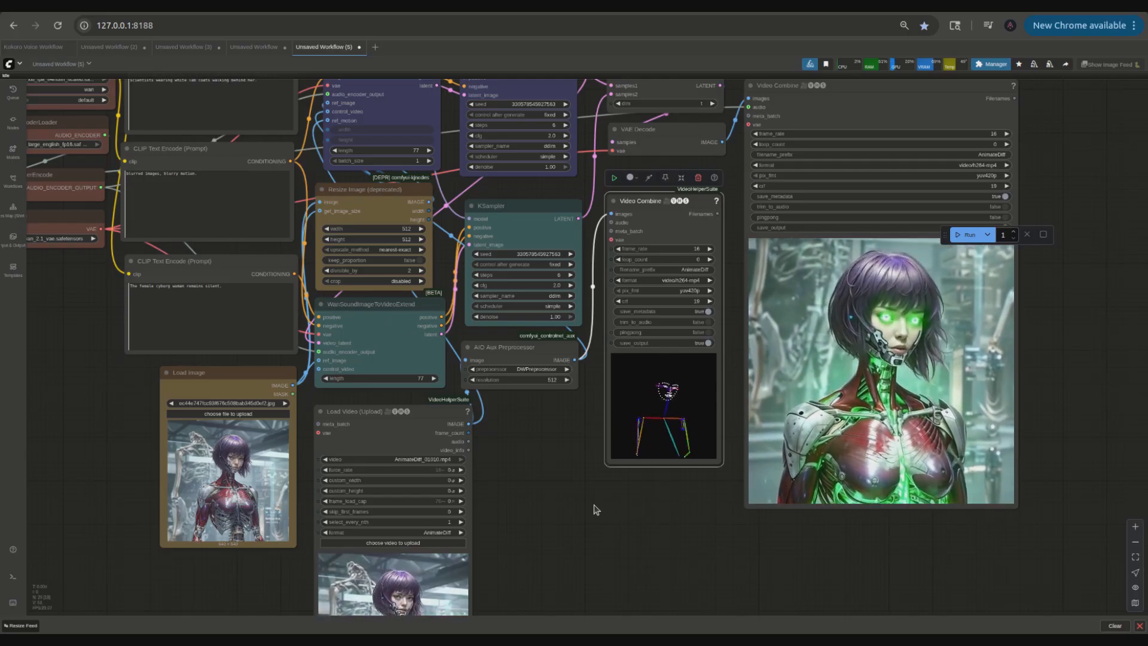
{"action": "scroll", "coordinate": [543, 448], "scroll_direction": "down", "scroll_amount": 4}
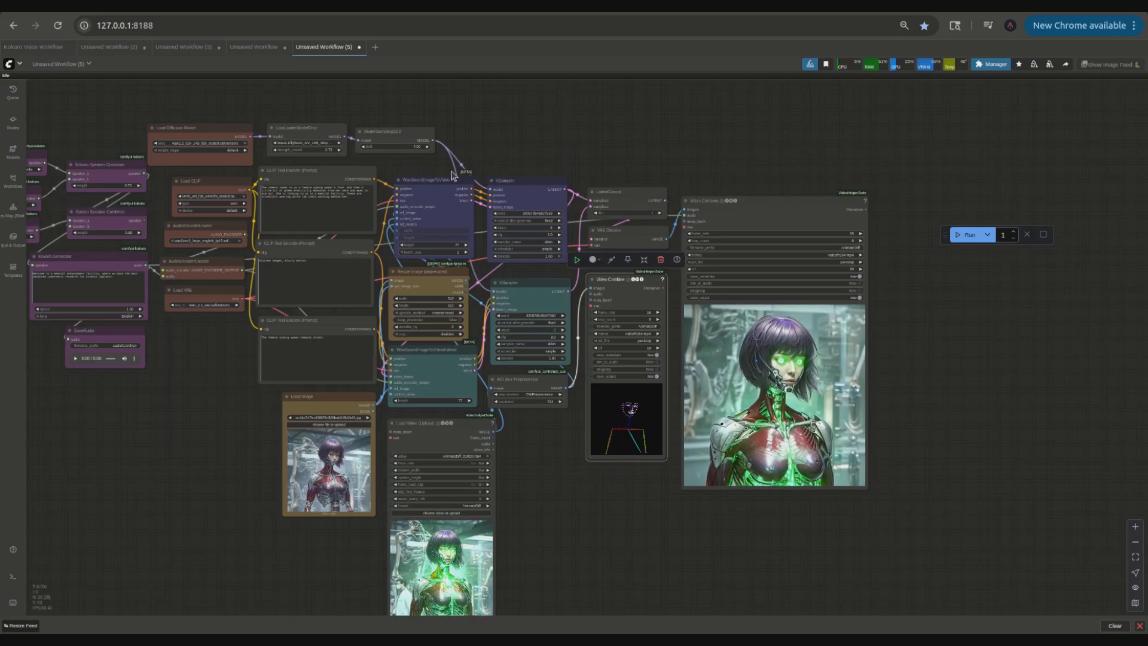
{"action": "scroll", "coordinate": [452, 175], "scroll_direction": "up", "scroll_amount": 9}
{"action": "scroll", "coordinate": [516, 200], "scroll_direction": "down", "scroll_amount": 8}
Step: Tidy the extension-pass layout, nudging the WanSoundImageToVideoExtend node slightly down
{"action": "left_click_drag", "start_coordinate": [597, 529], "coordinate": [561, 472]}
{"action": "left_click_drag", "start_coordinate": [594, 521], "coordinate": [563, 510]}
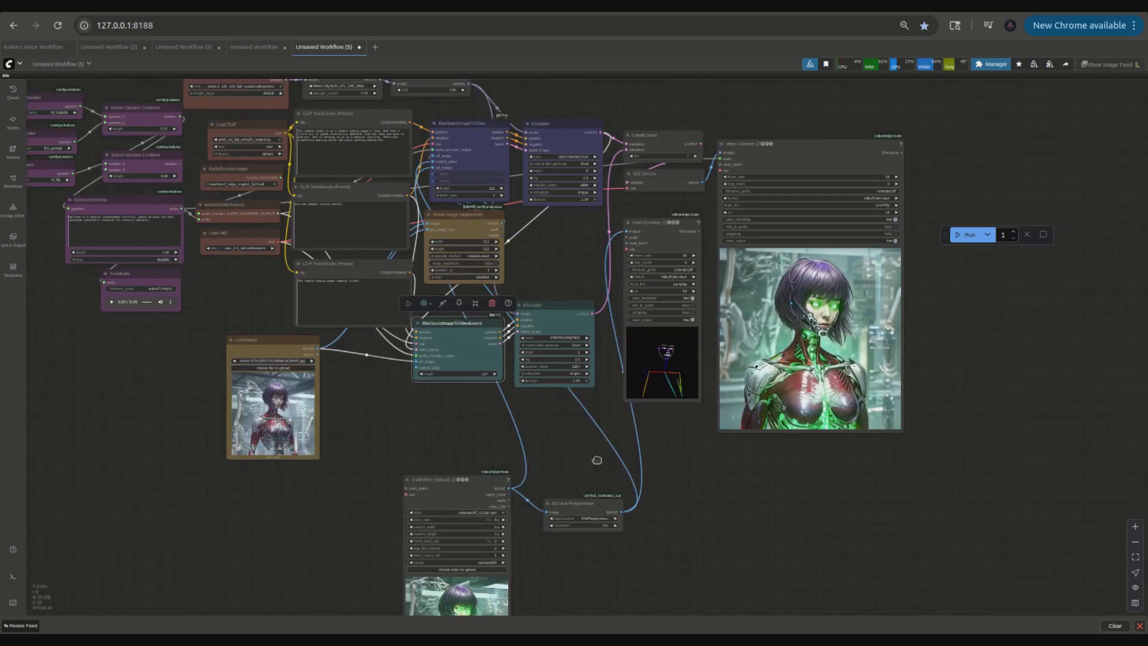
{"action": "left_click_drag", "start_coordinate": [597, 461], "coordinate": [705, 463]}
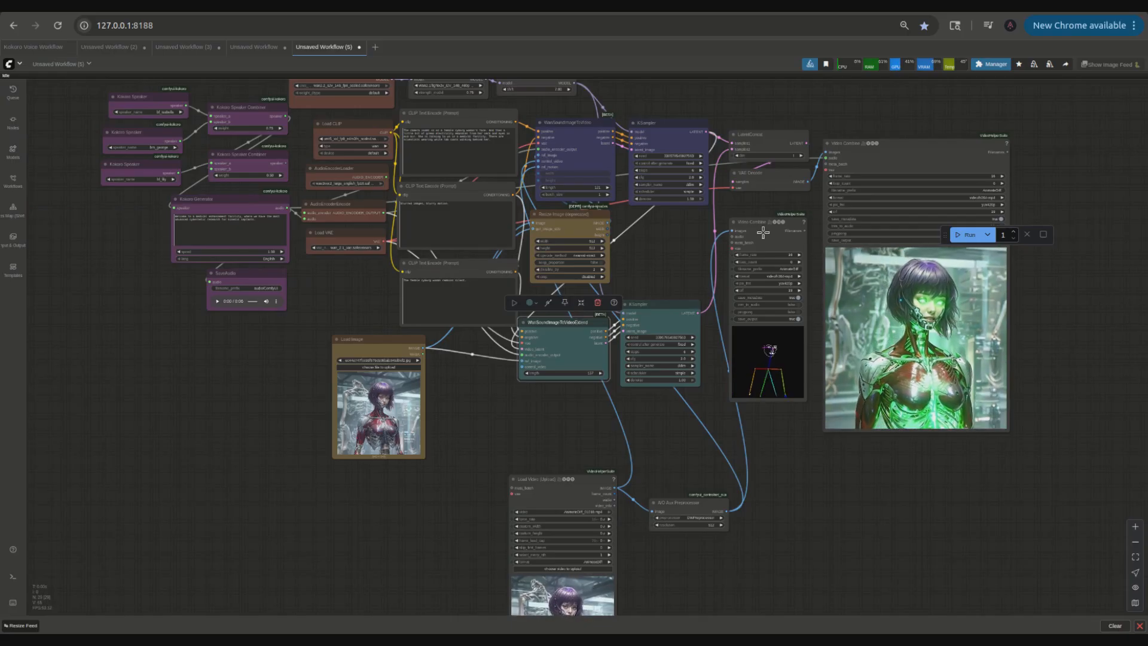
{"action": "scroll", "coordinate": [525, 405], "scroll_direction": "up", "scroll_amount": 3}
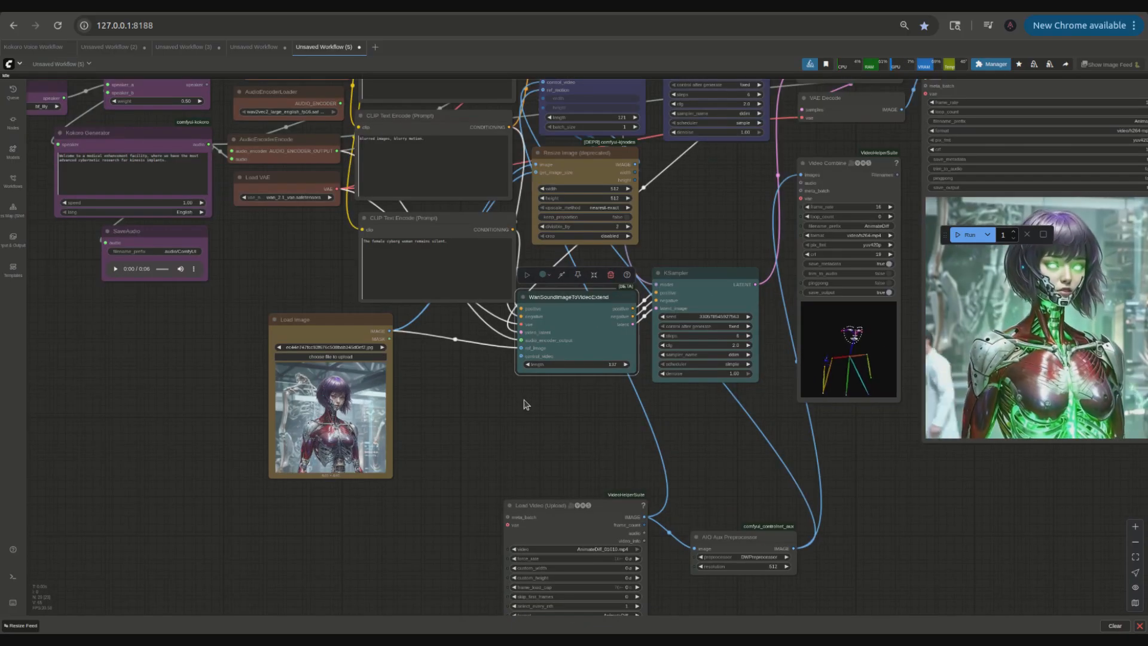
{"action": "left_click_drag", "start_coordinate": [569, 306], "coordinate": [571, 318]}
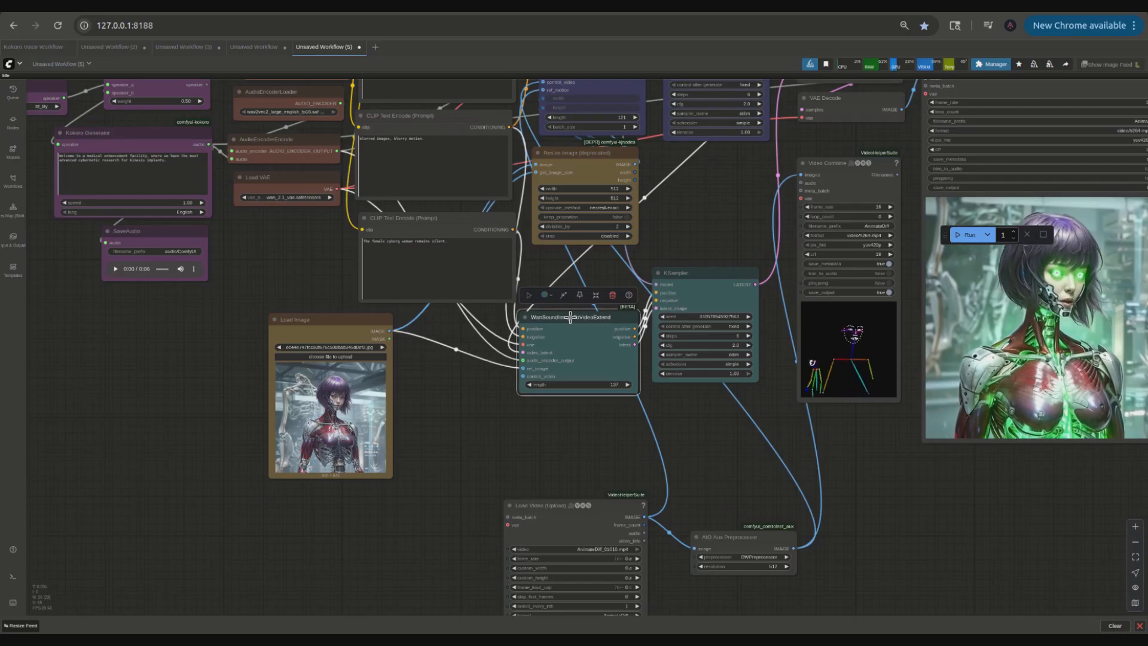
Step: Shift the second KSampler down, lower the DWPose preview Video Combine, and raise the Load Video node closer to the extension nodes
{"action": "left_click_drag", "start_coordinate": [668, 279], "coordinate": [674, 300]}
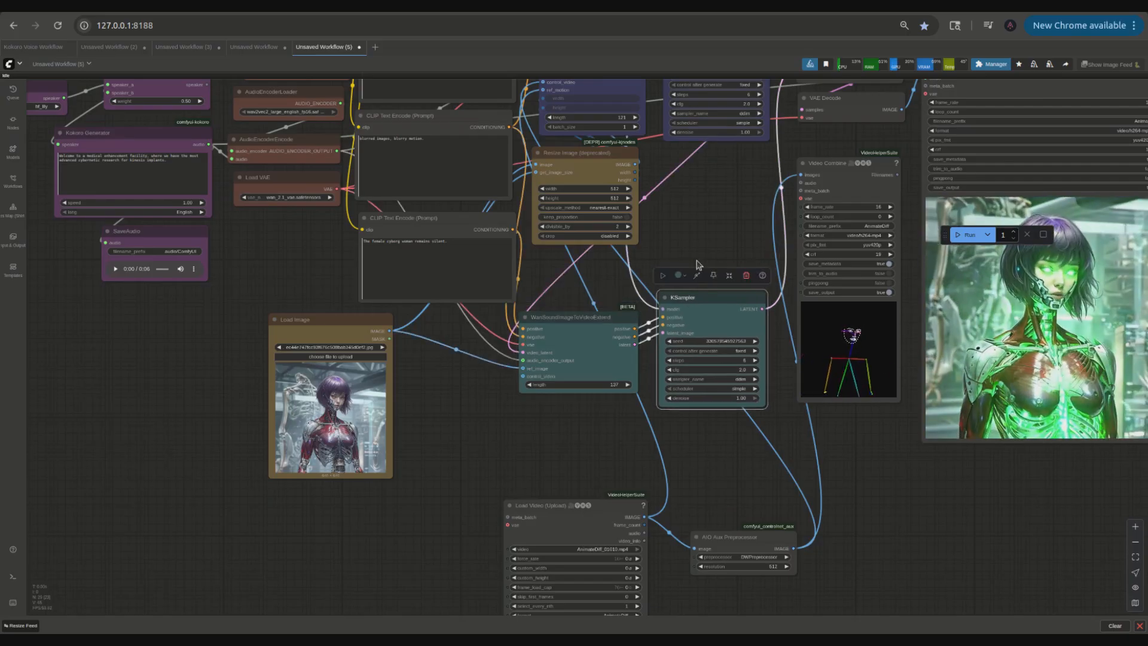
{"action": "scroll", "coordinate": [702, 240], "scroll_direction": "up", "scroll_amount": 3}
{"action": "scroll", "coordinate": [703, 240], "scroll_direction": "down", "scroll_amount": 5}
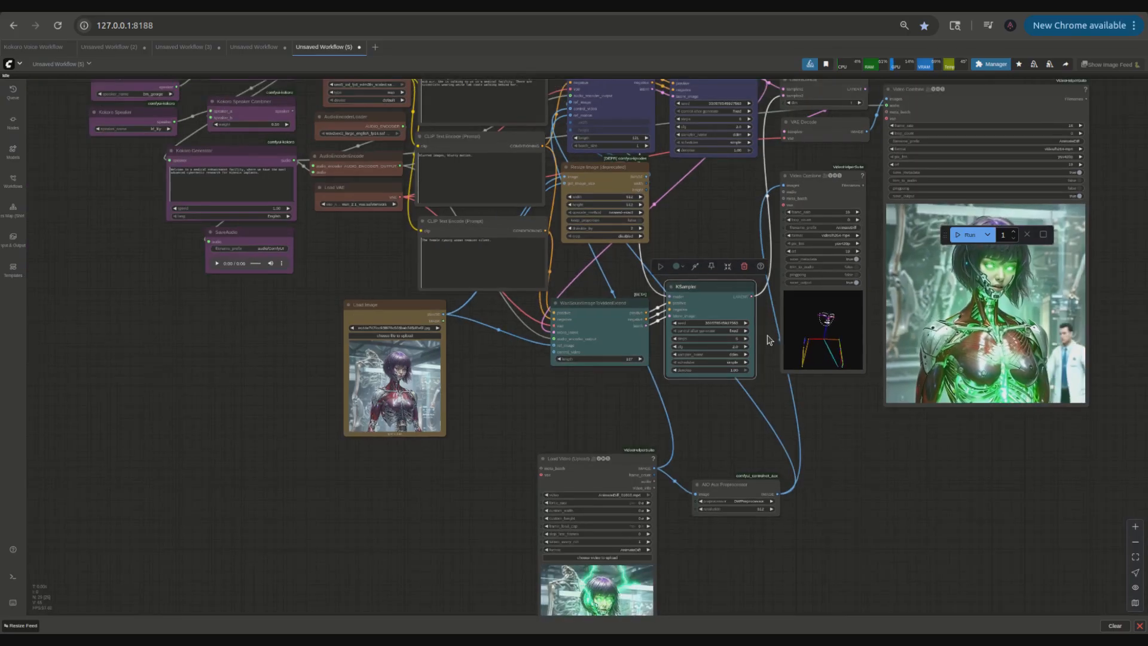
{"action": "left_click_drag", "start_coordinate": [800, 174], "coordinate": [802, 229]}
{"action": "left_click_drag", "start_coordinate": [598, 459], "coordinate": [602, 417]}
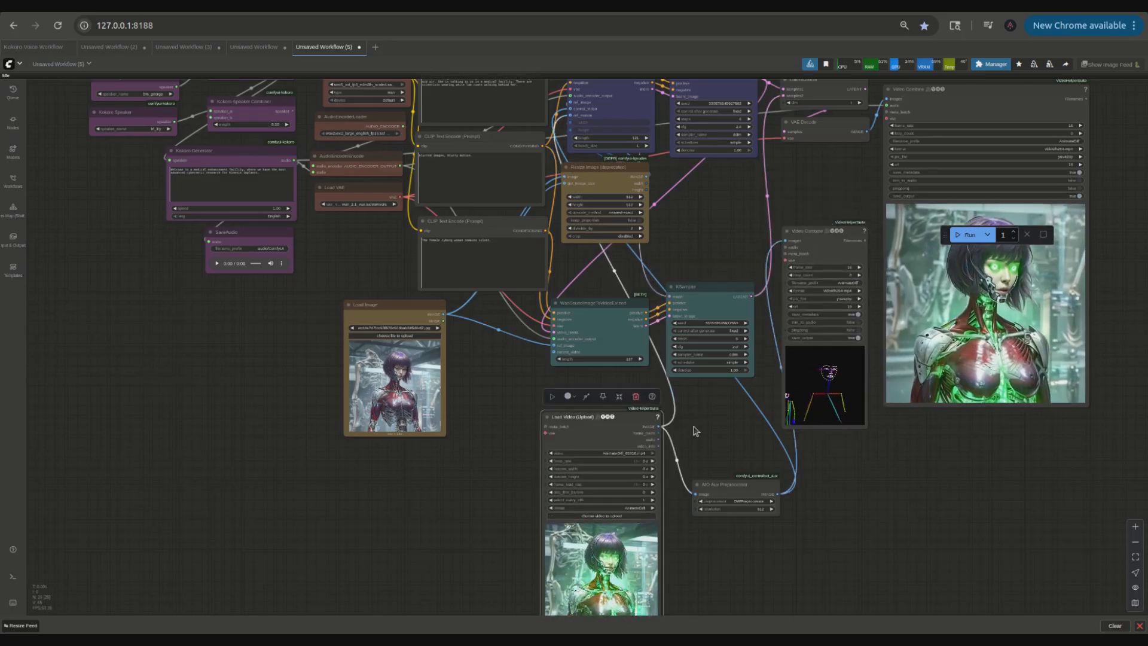
Step: Compact the extension pass by moving the KSampler, WanSoundImageToVideoExtend, Load Video and AIO Aux Preprocessor nodes upward together
{"action": "left_click_drag", "start_coordinate": [660, 114], "coordinate": [658, 197]}
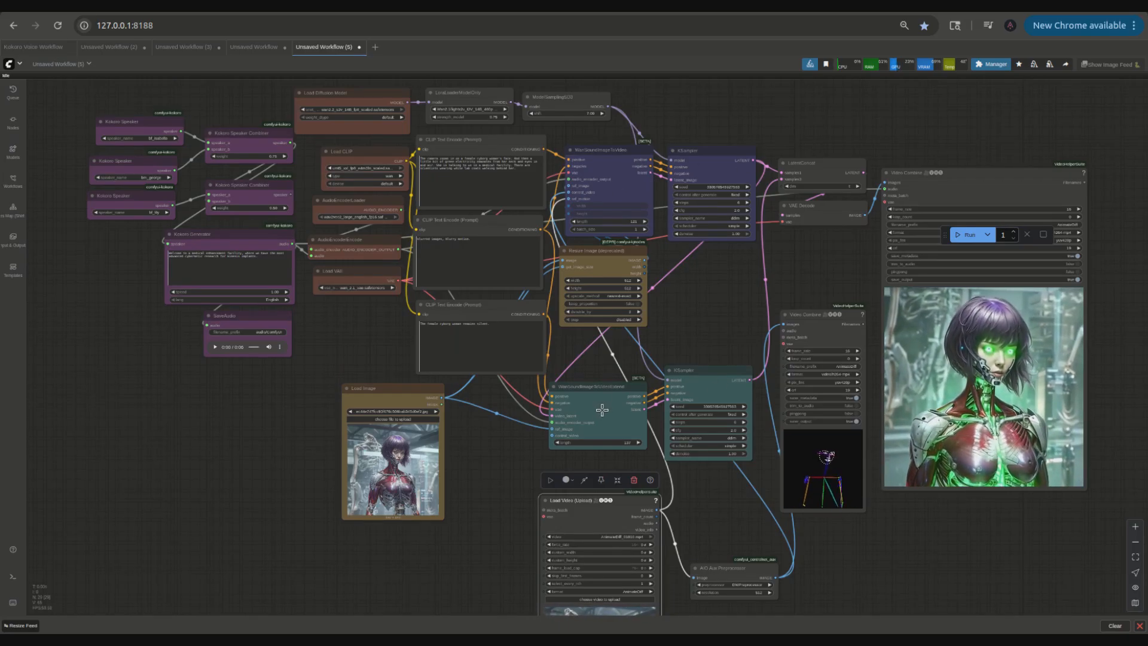
{"action": "scroll", "coordinate": [602, 410], "scroll_direction": "up", "scroll_amount": 3}
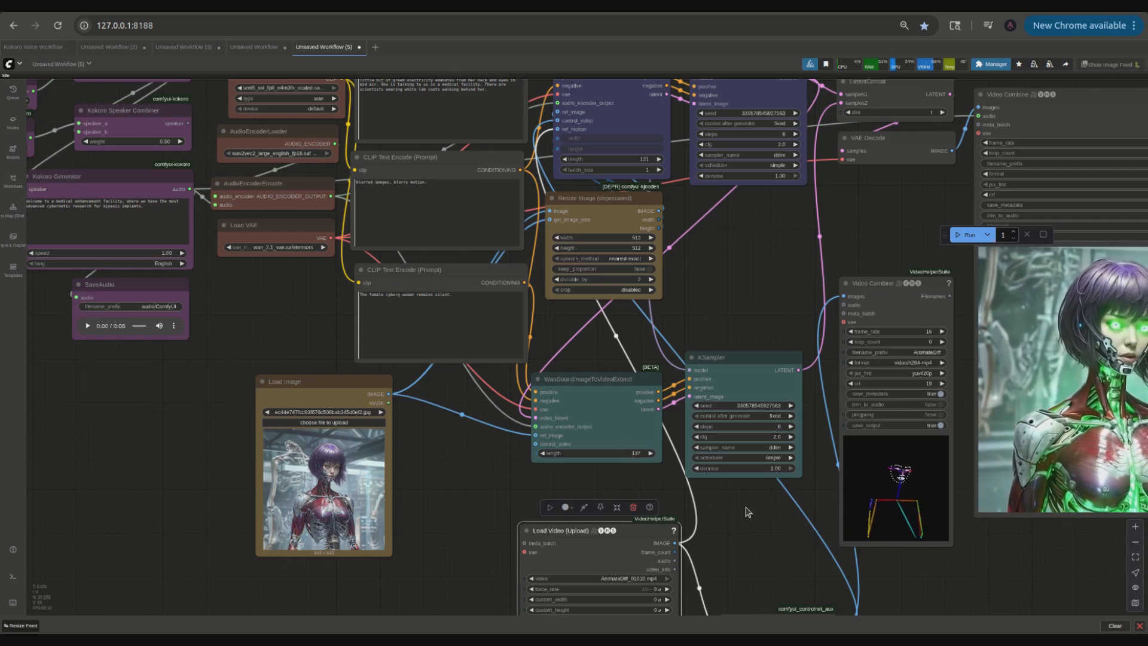
{"action": "scroll", "coordinate": [697, 454], "scroll_direction": "down", "scroll_amount": 4}
{"action": "left_click_drag", "start_coordinate": [680, 346], "coordinate": [682, 245]}
{"action": "left_click_drag", "start_coordinate": [585, 350], "coordinate": [586, 308]}
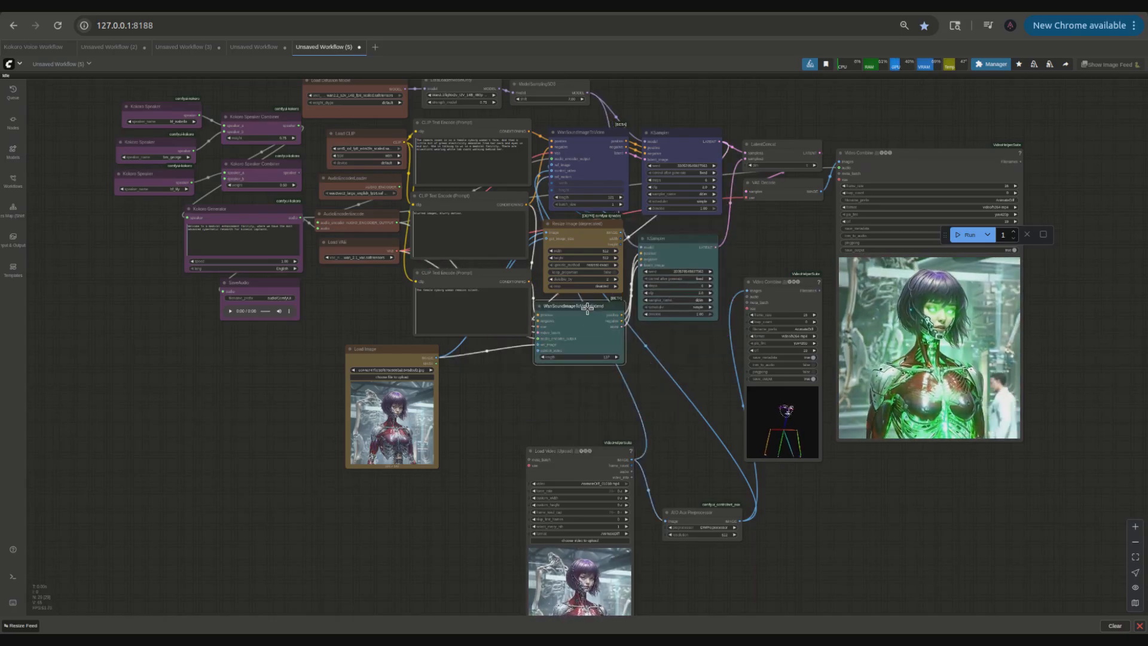
{"action": "left_click_drag", "start_coordinate": [556, 451], "coordinate": [541, 380]}
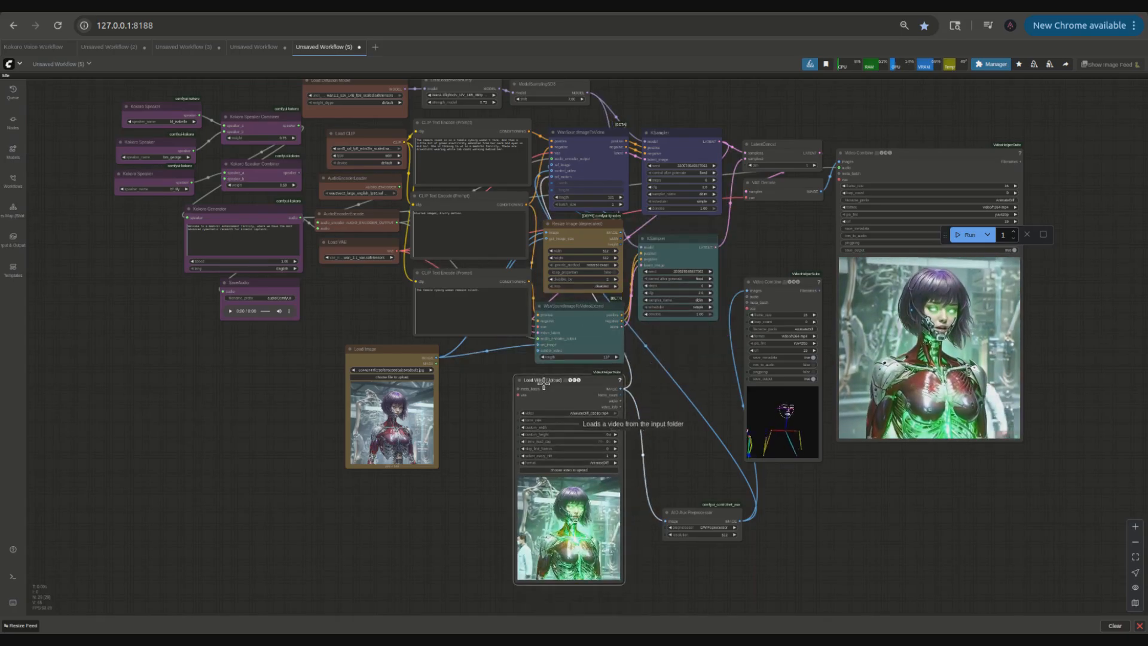
{"action": "left_click_drag", "start_coordinate": [697, 515], "coordinate": [671, 339]}
{"action": "left_click_drag", "start_coordinate": [672, 442], "coordinate": [686, 486]}
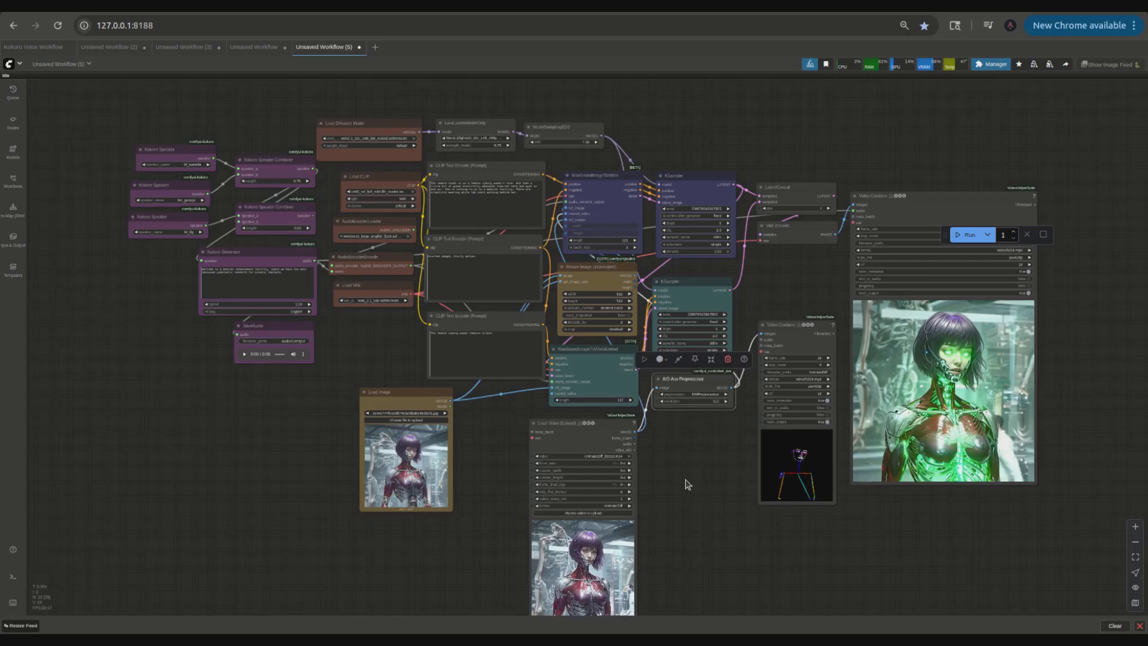
Step: Raise the DWPose preview Video Combine beside the second KSampler and move the floating Run bar off the final video preview
{"action": "left_click_drag", "start_coordinate": [783, 315], "coordinate": [786, 265]}
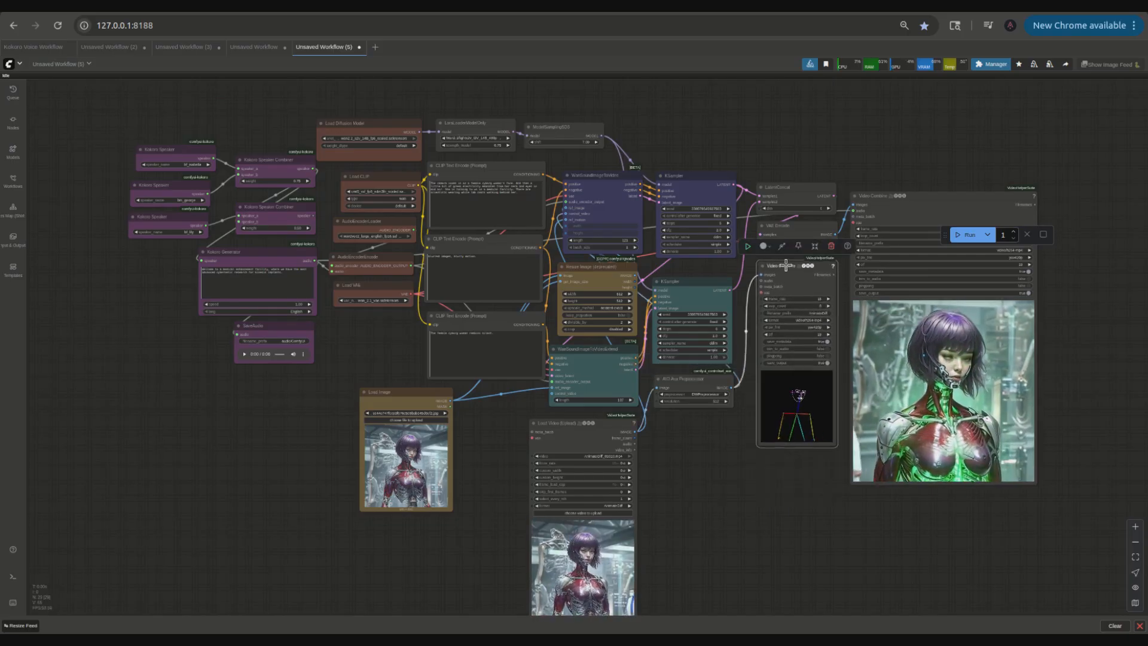
{"action": "left_click_drag", "start_coordinate": [737, 561], "coordinate": [668, 490]}
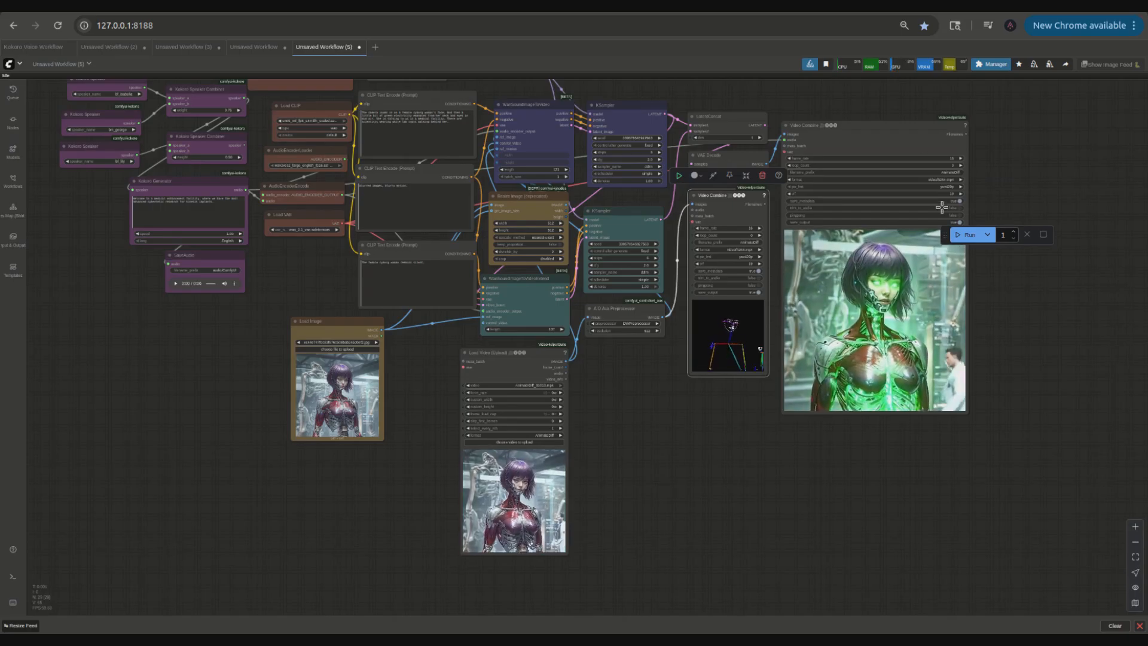
{"action": "left_click_drag", "start_coordinate": [945, 235], "coordinate": [994, 174]}
{"action": "left_click_drag", "start_coordinate": [1001, 277], "coordinate": [986, 331]}
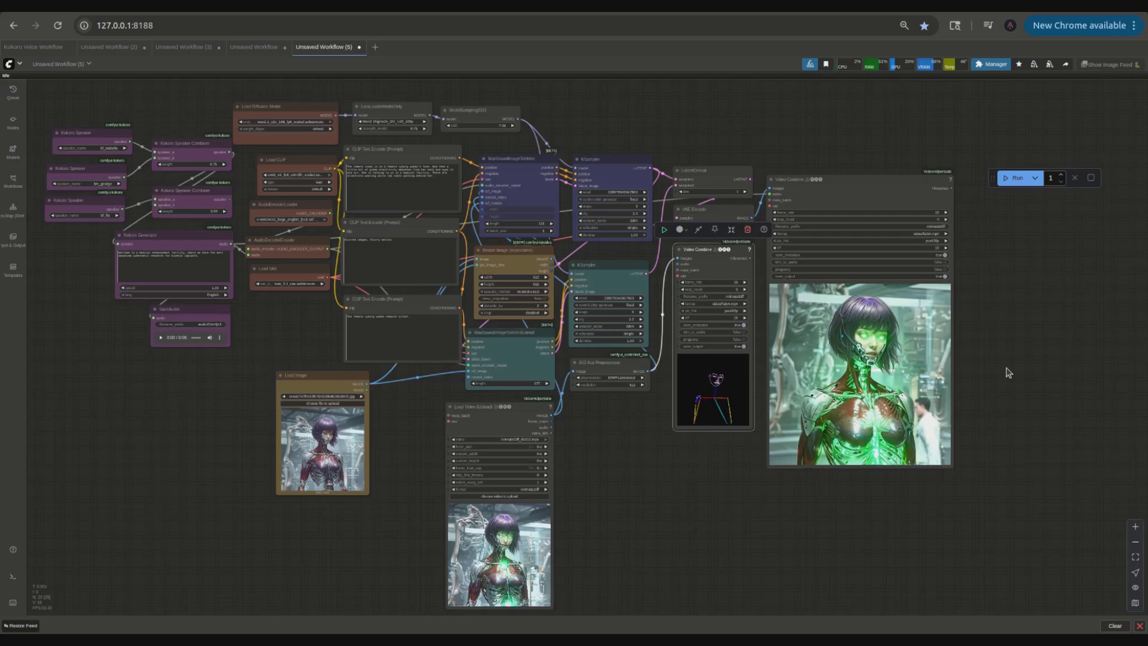
{"action": "scroll", "coordinate": [1009, 373], "scroll_direction": "up", "scroll_amount": 6}
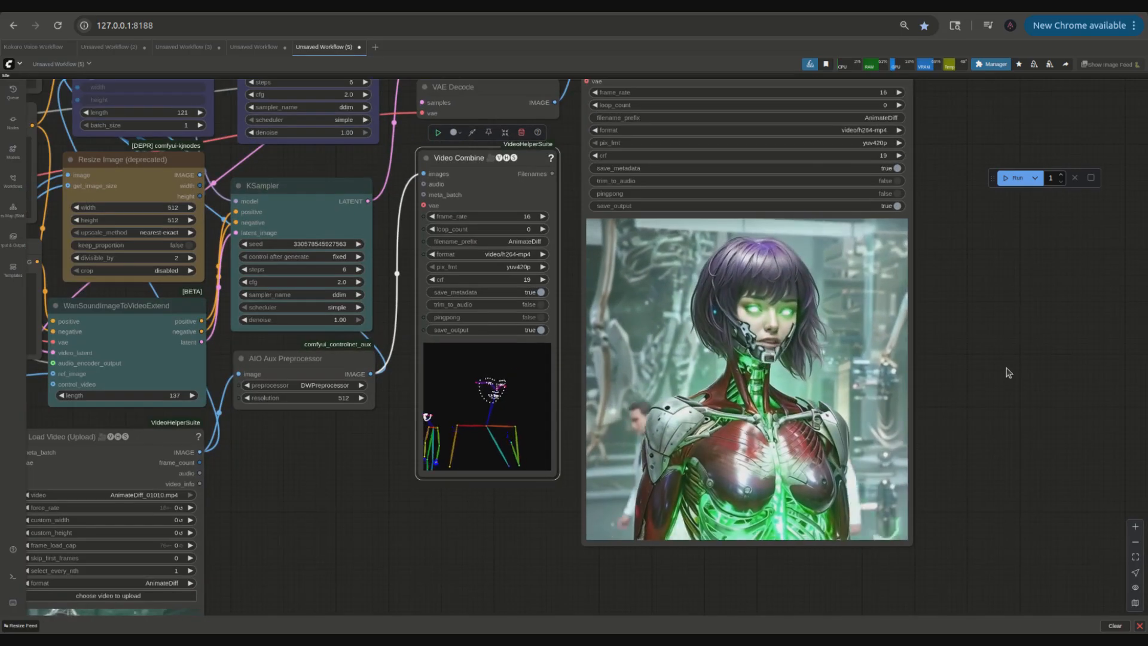